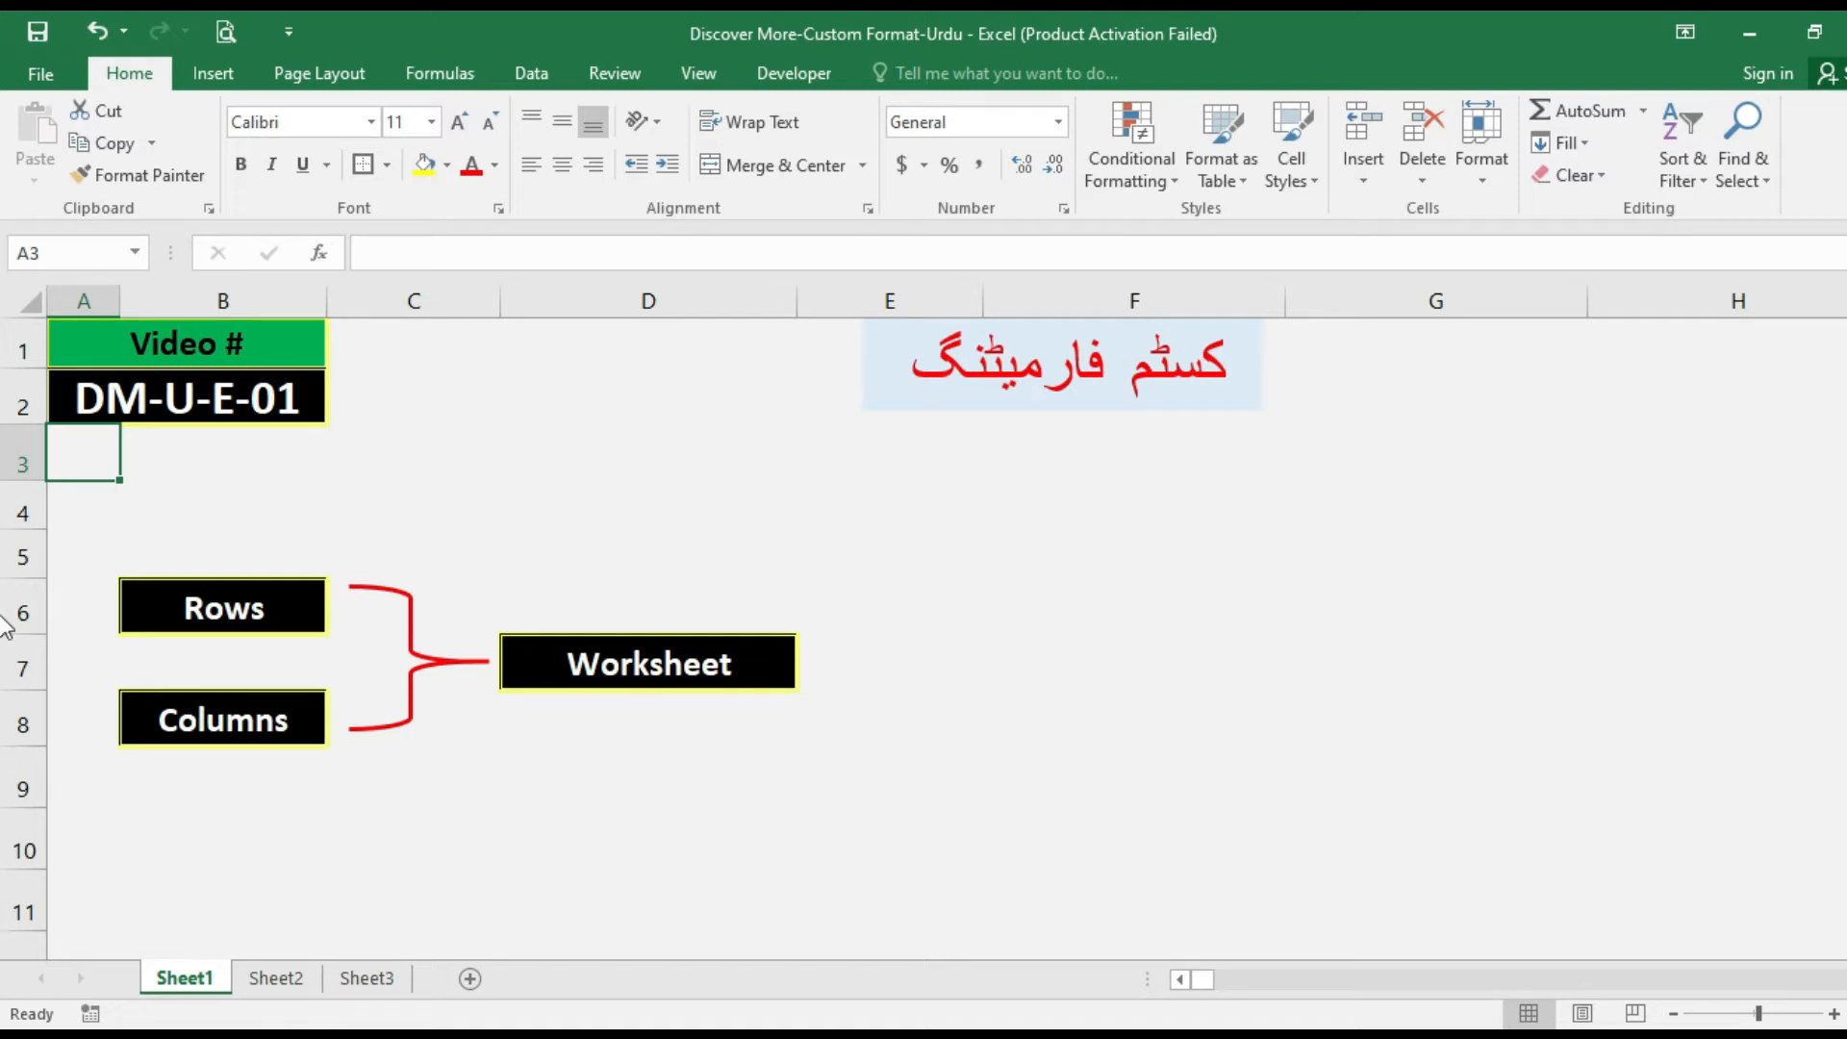
pyautogui.click(645, 669)
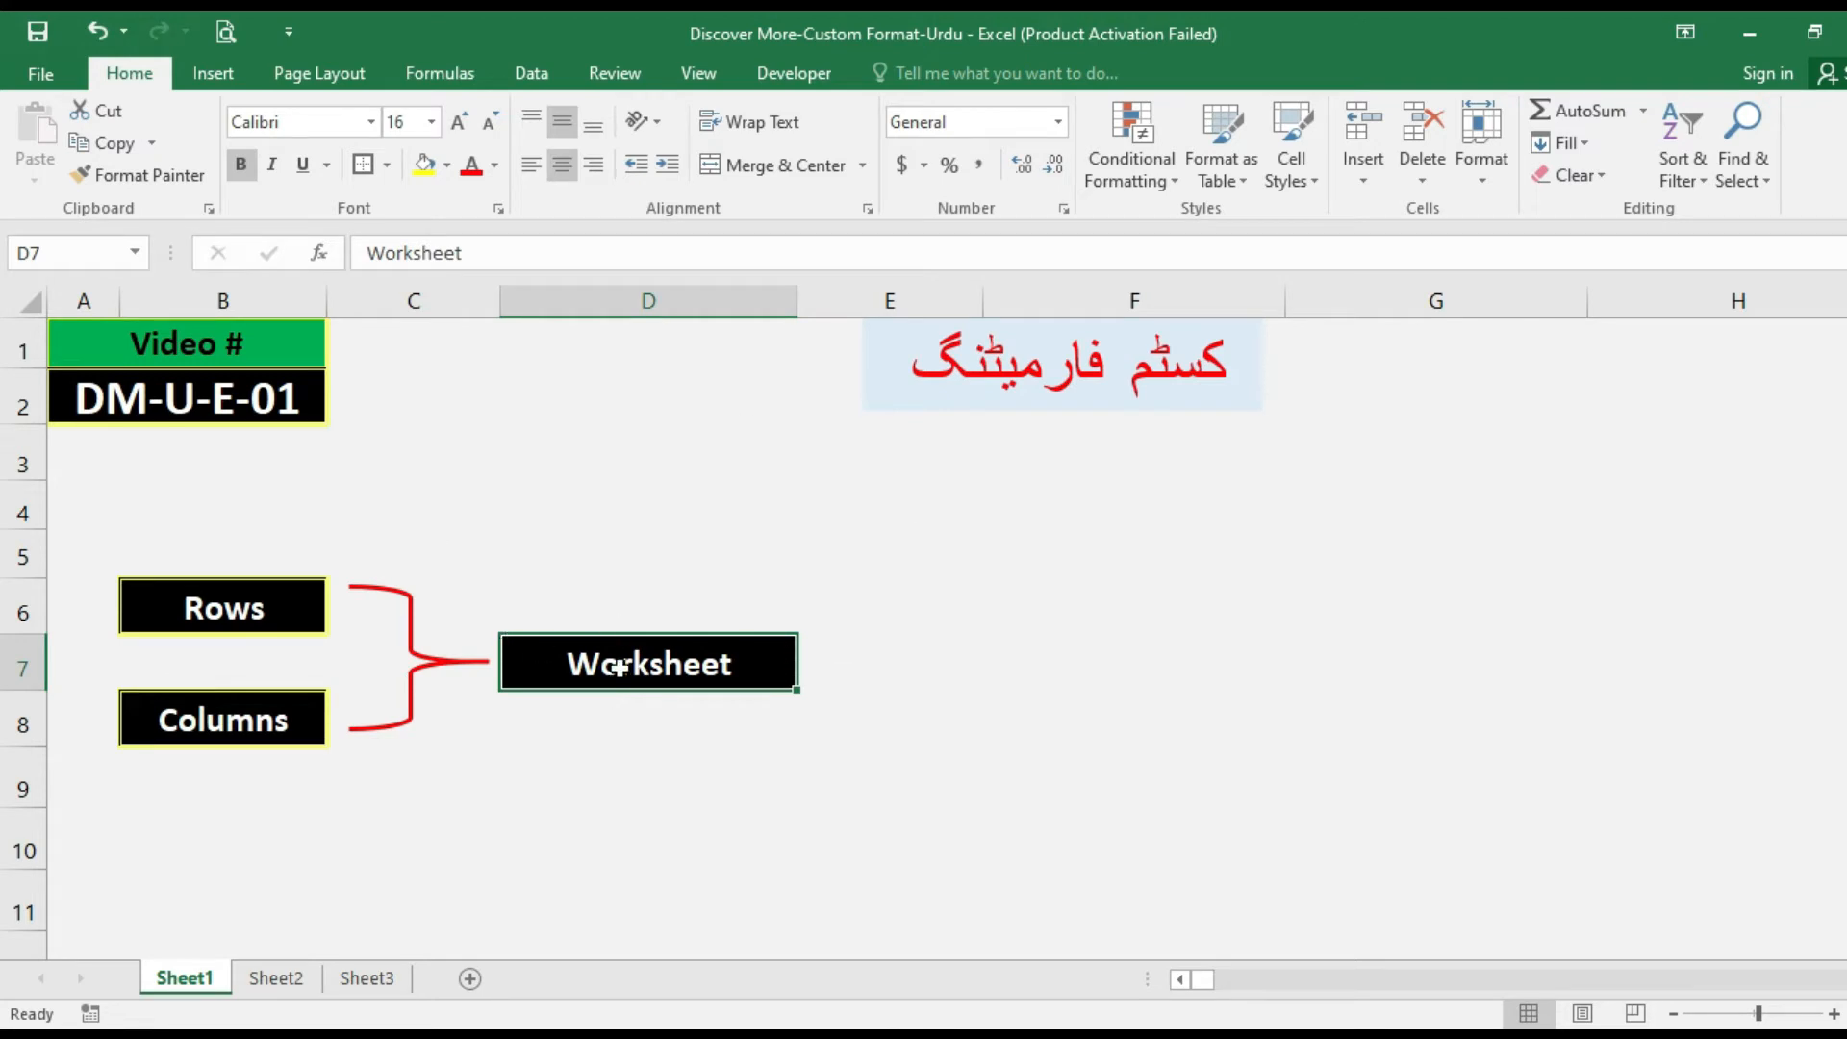
pyautogui.click(628, 715)
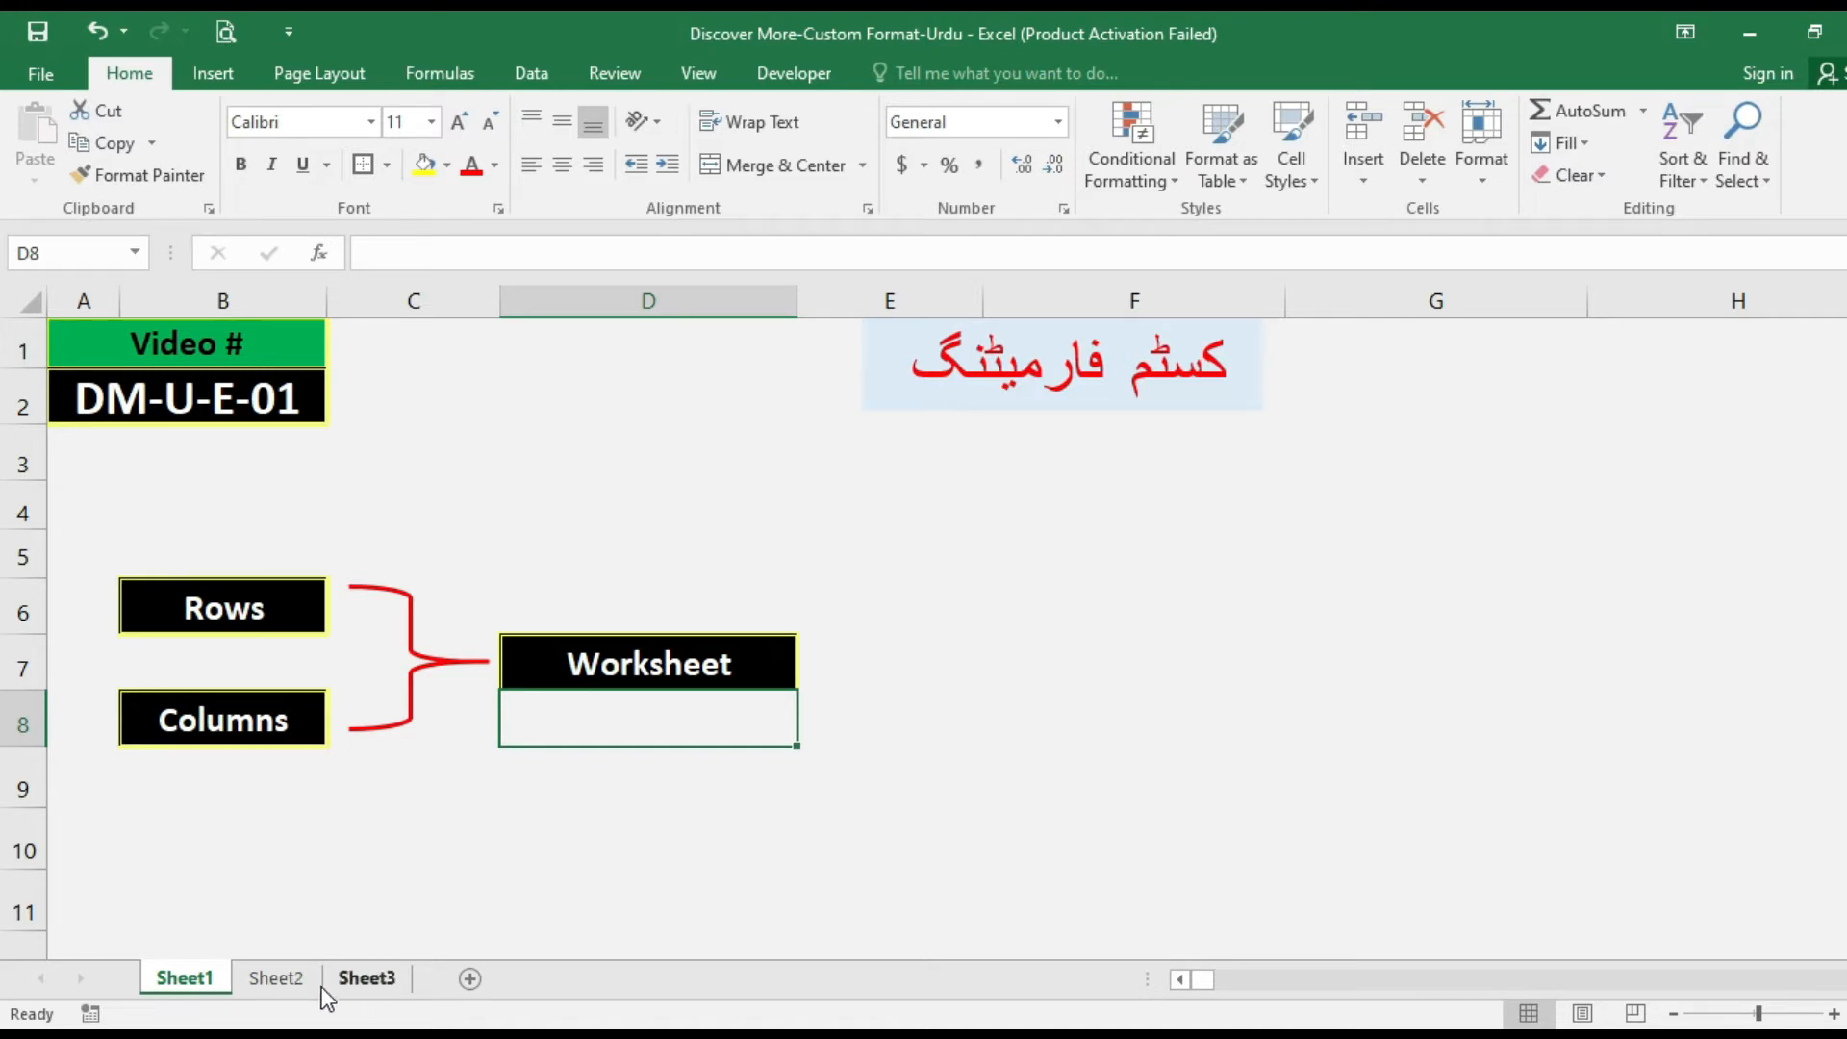
pyautogui.click(271, 979)
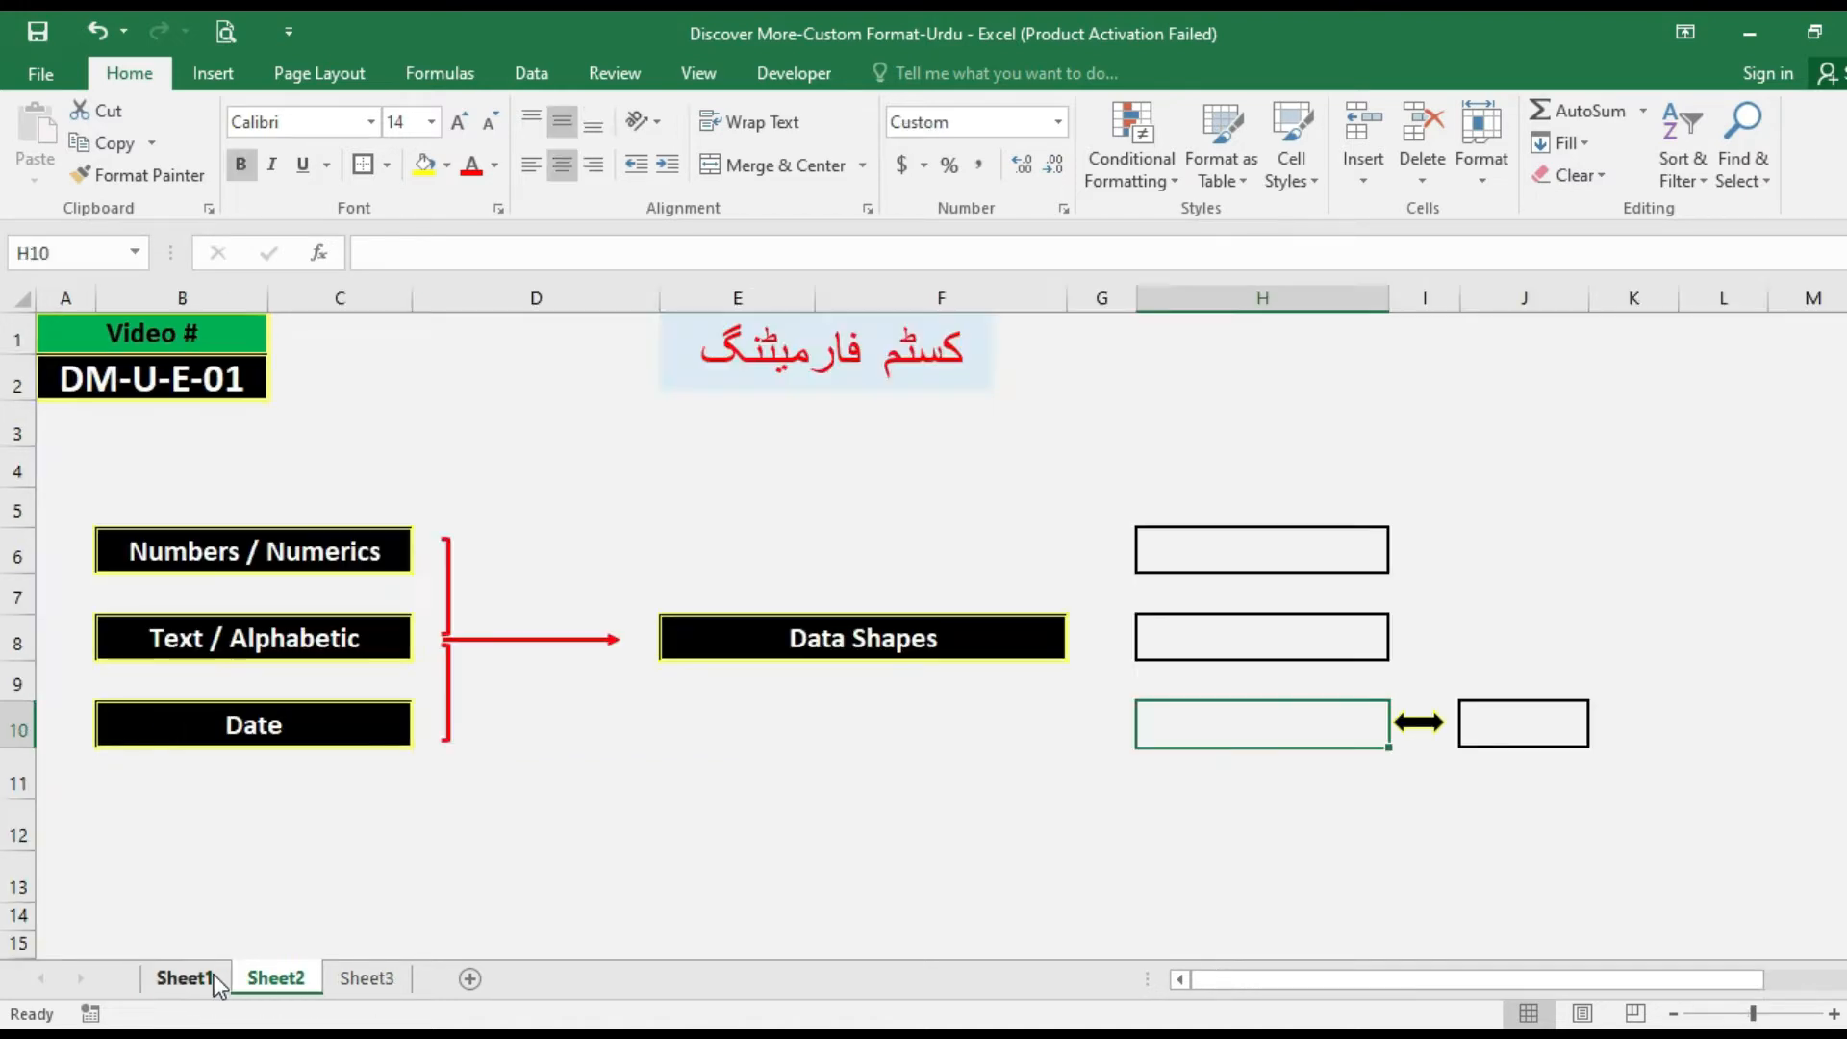
pyautogui.click(214, 977)
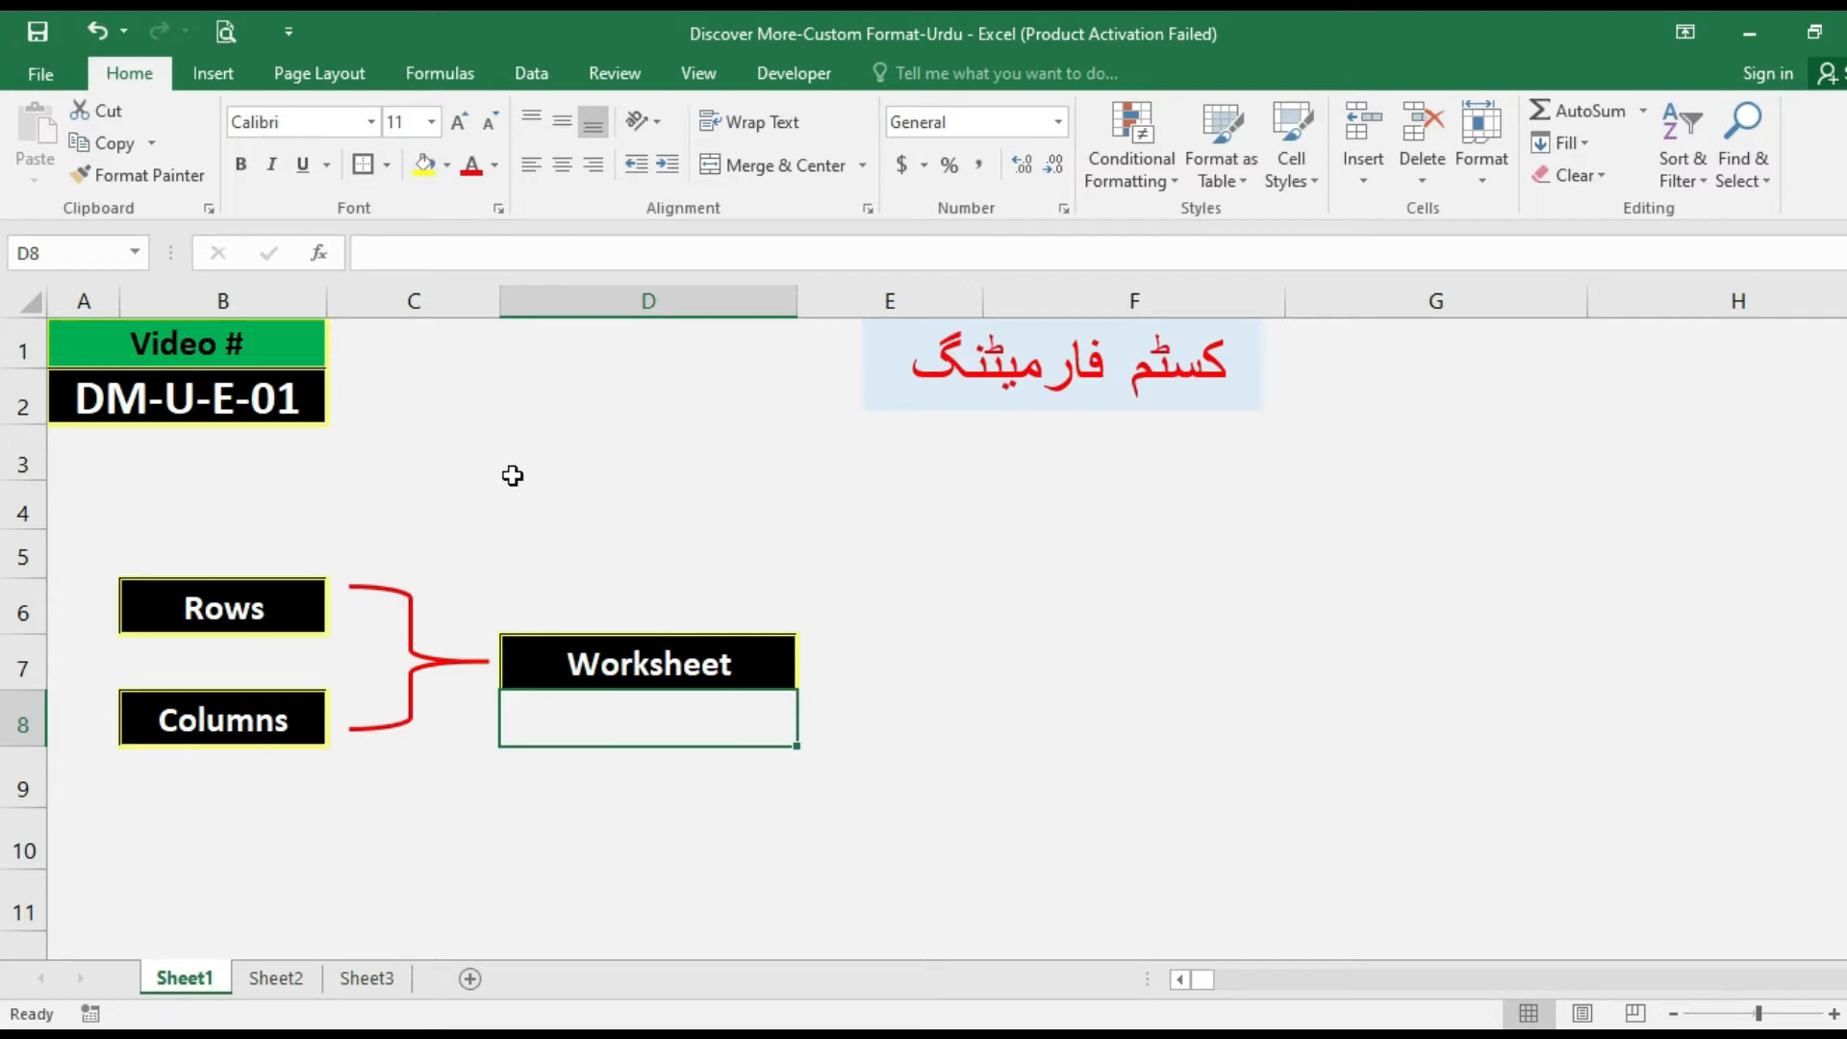
pyautogui.click(416, 466)
pyautogui.click(208, 471)
pyautogui.moveTo(75, 457); pyautogui.dragTo(73, 731)
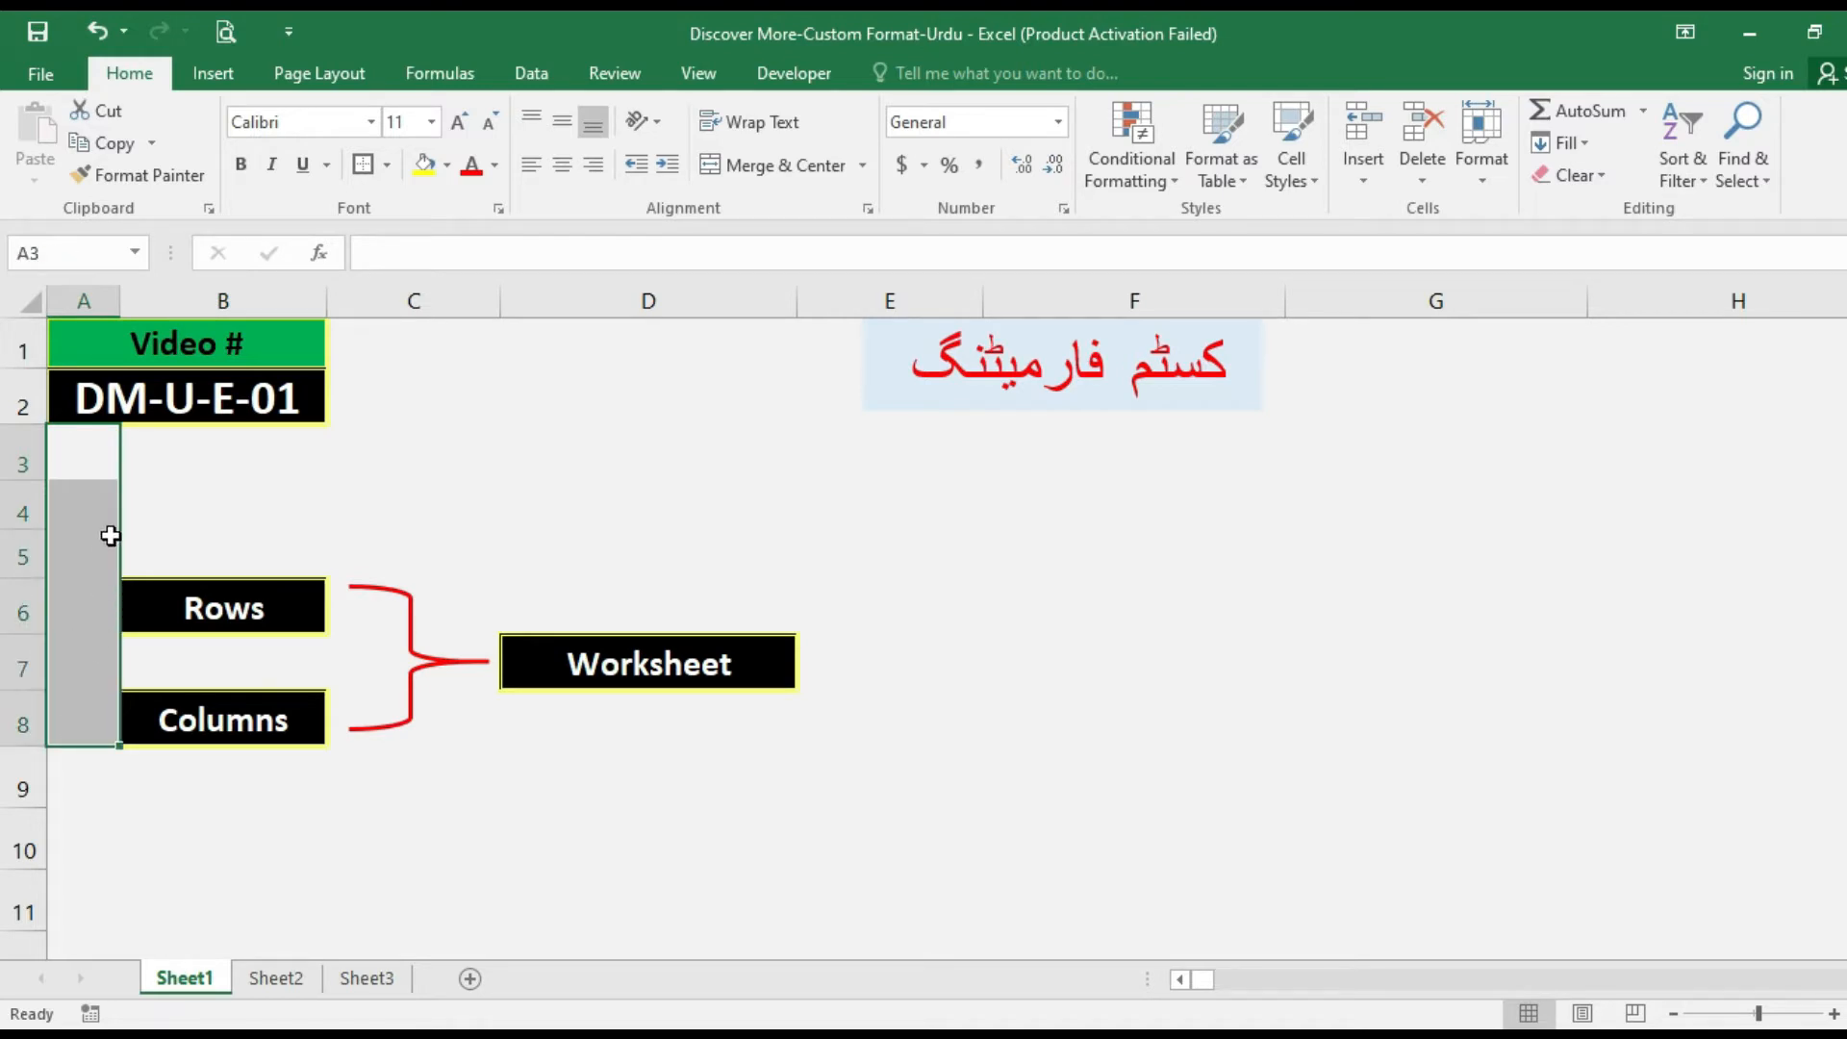
pyautogui.click(128, 484)
pyautogui.click(115, 470)
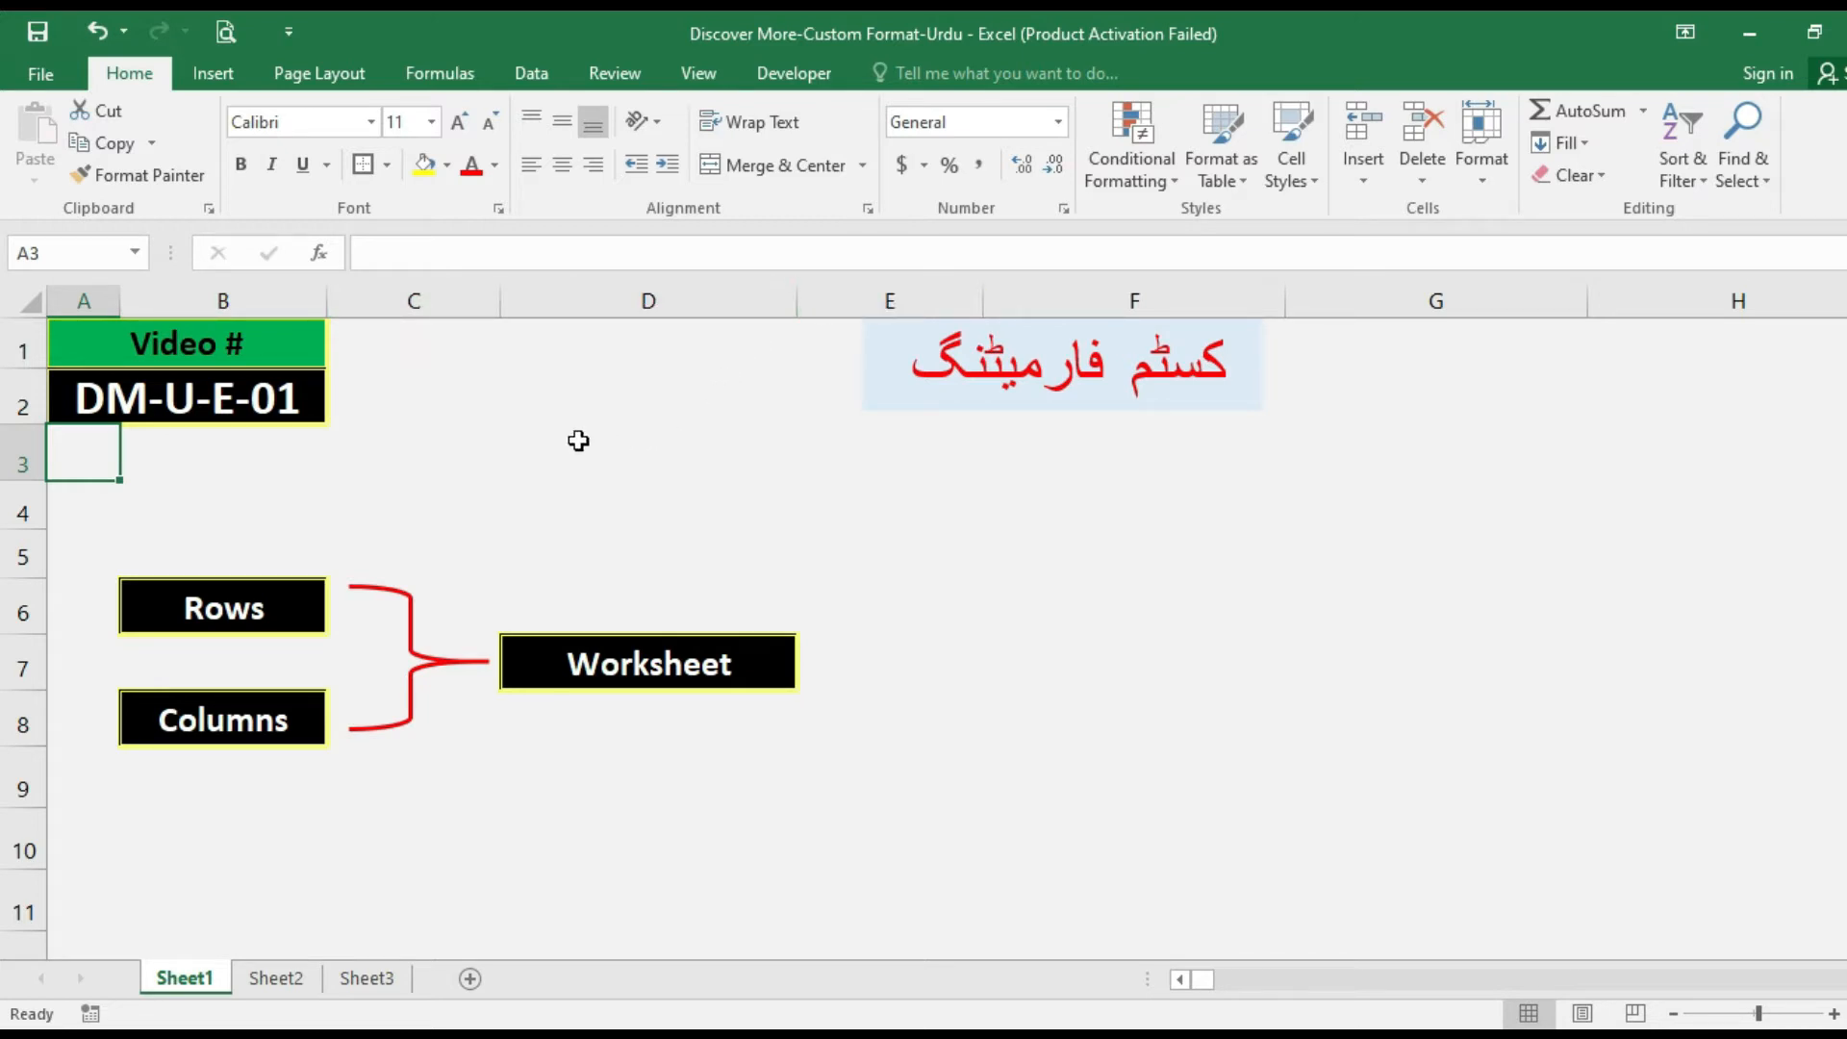
pyautogui.click(286, 496)
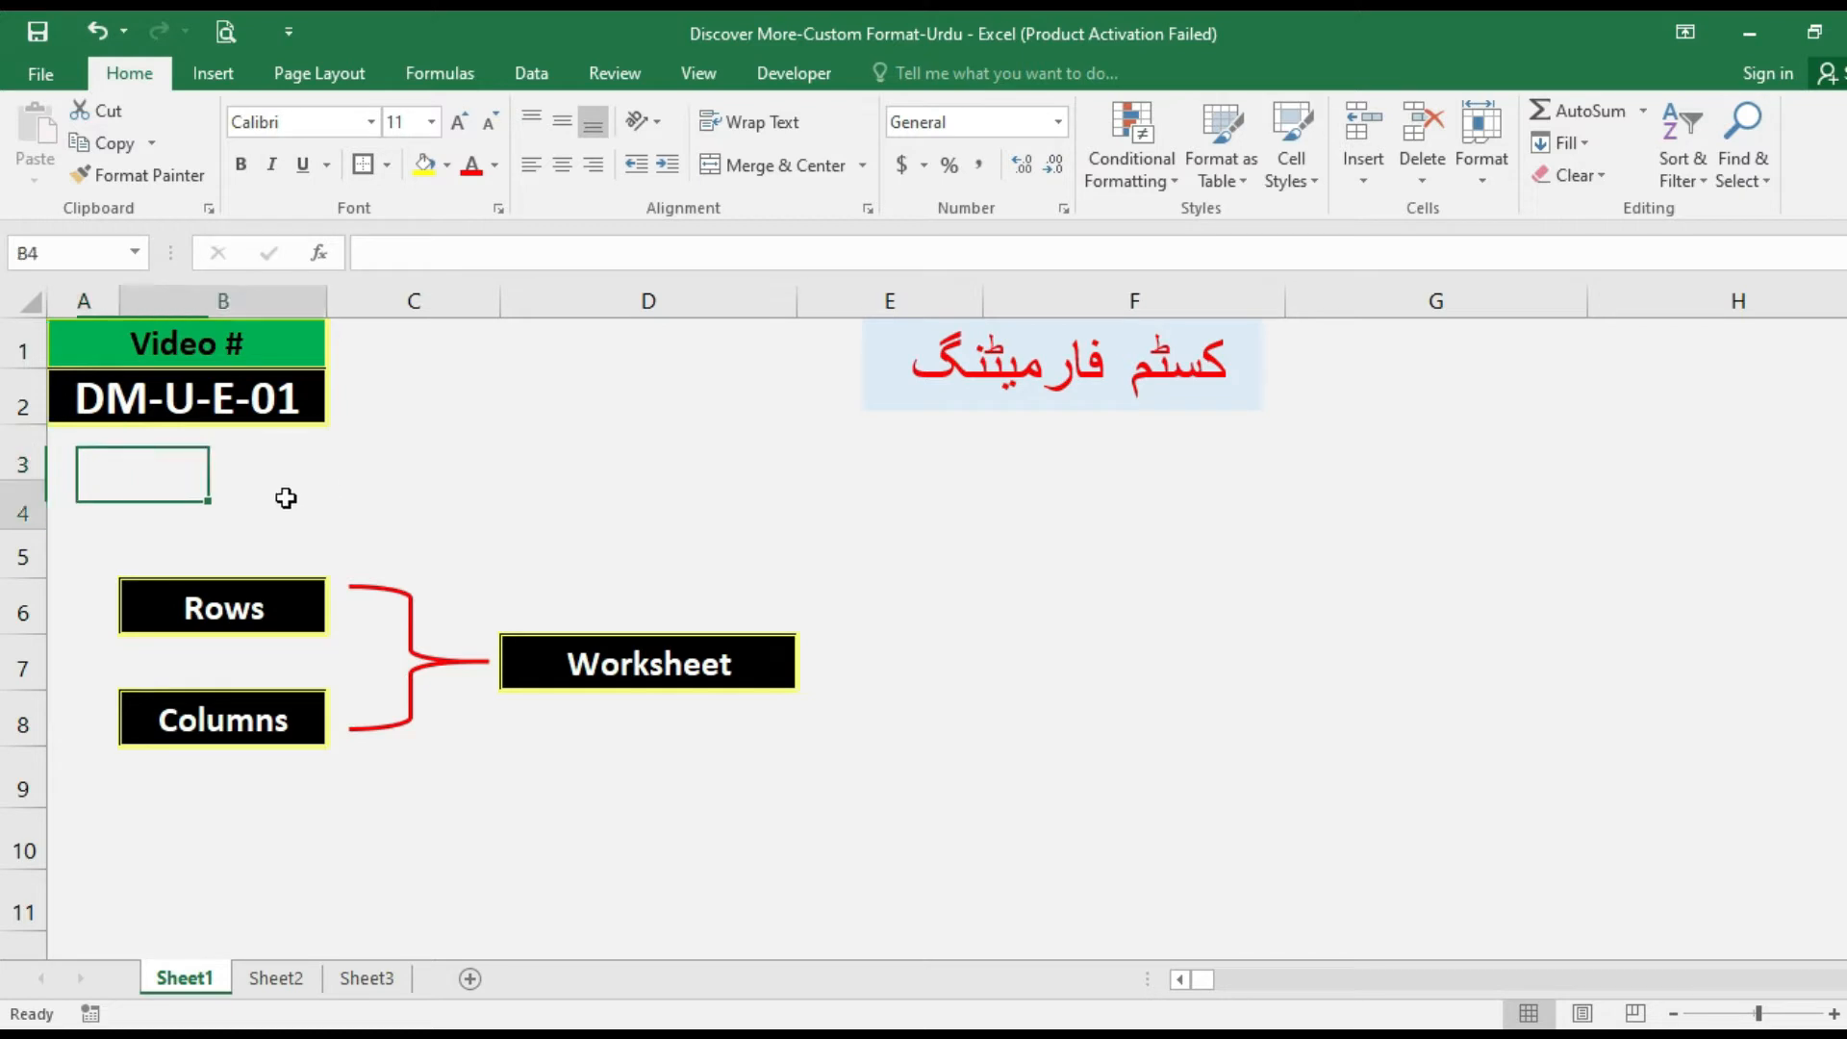
pyautogui.click(123, 456)
pyautogui.click(352, 452)
pyautogui.click(252, 453)
pyautogui.click(398, 429)
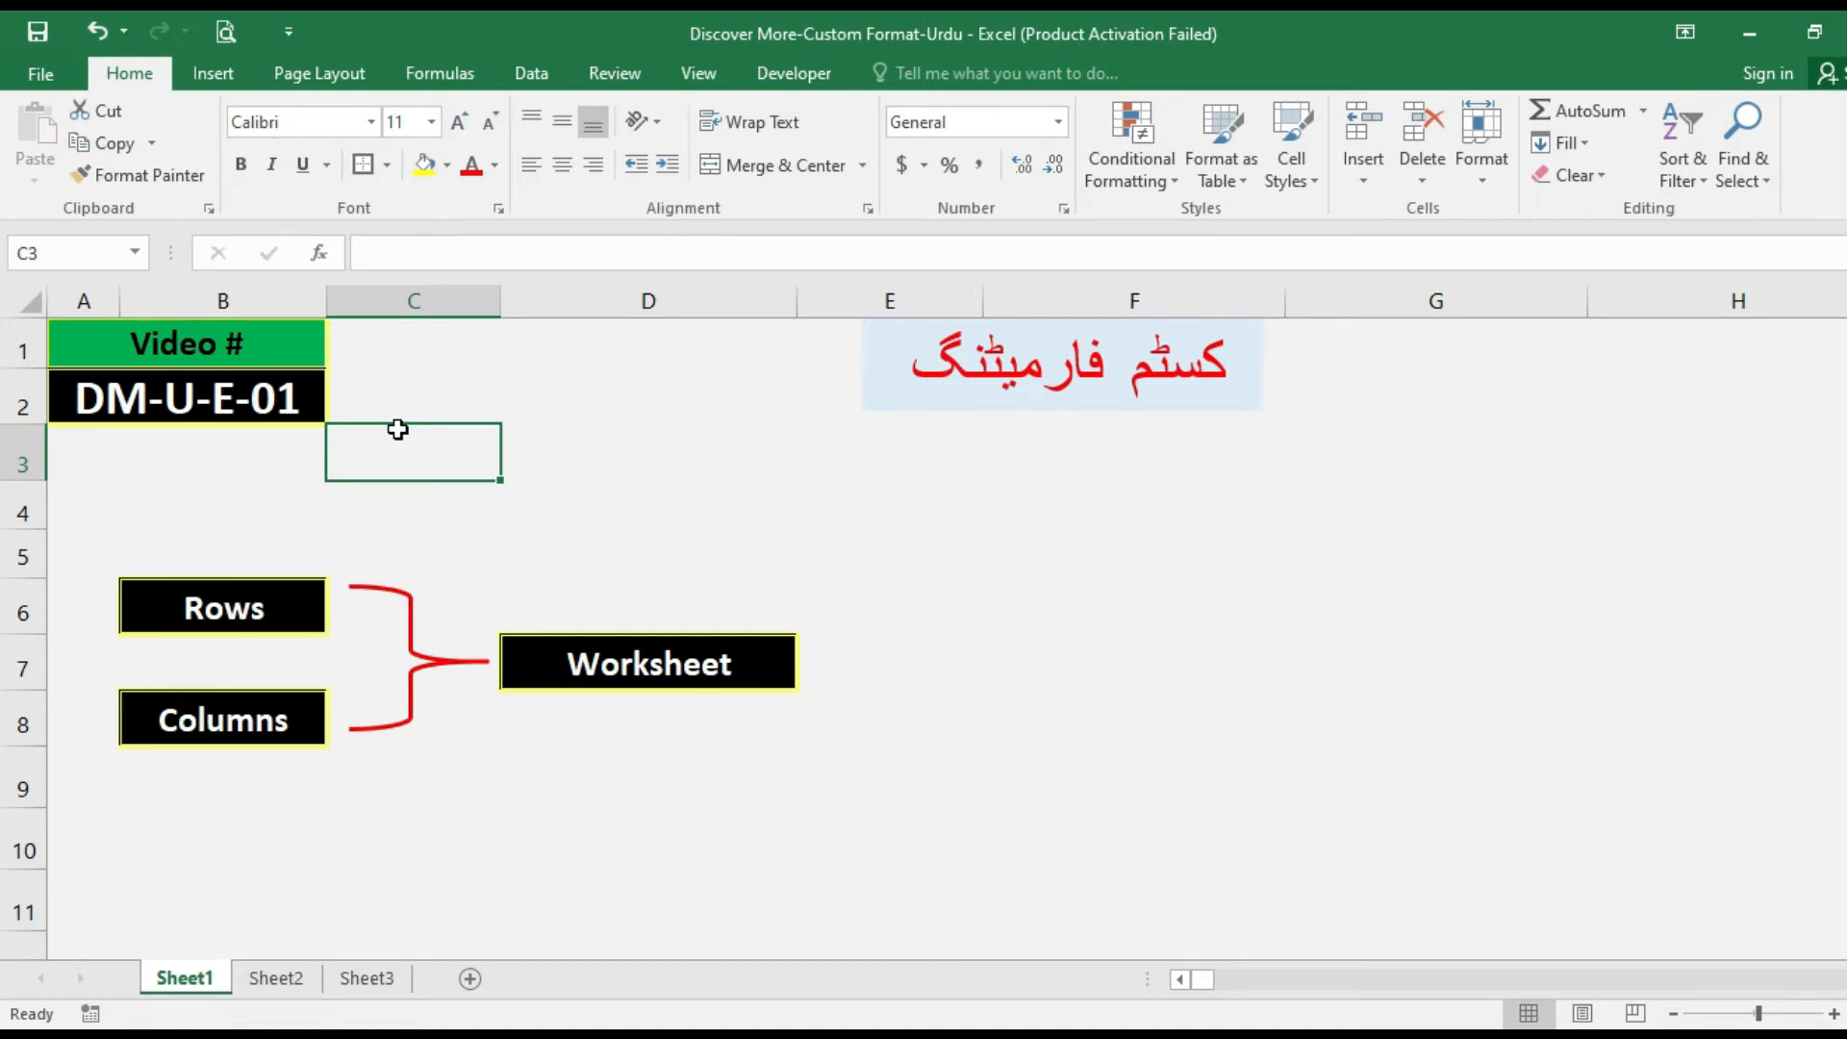
# Select column A from cell A3 down to the last row of Sheet1 to check the row limit.
pyautogui.press('Left')
pyautogui.press('Left')
pyautogui.hotkey('shift', 'Down')
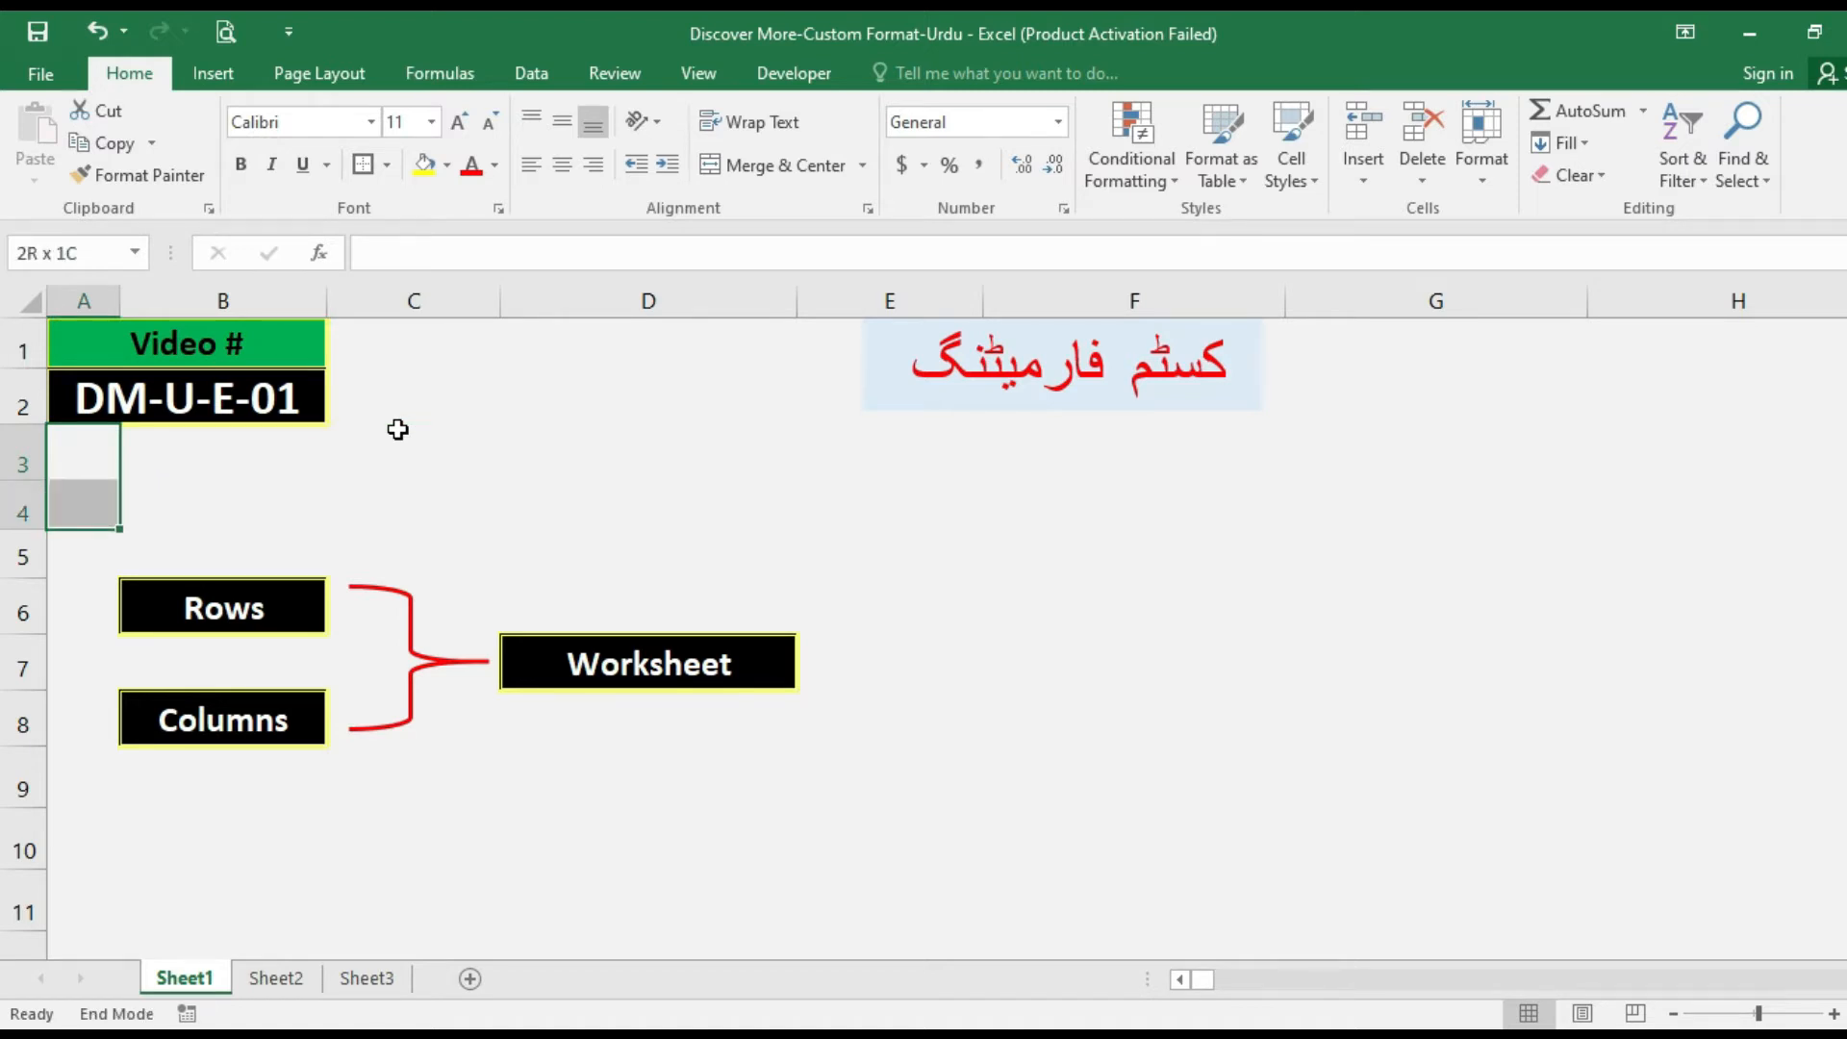
pyautogui.hotkey('ctrl', 'shift', 'Down')
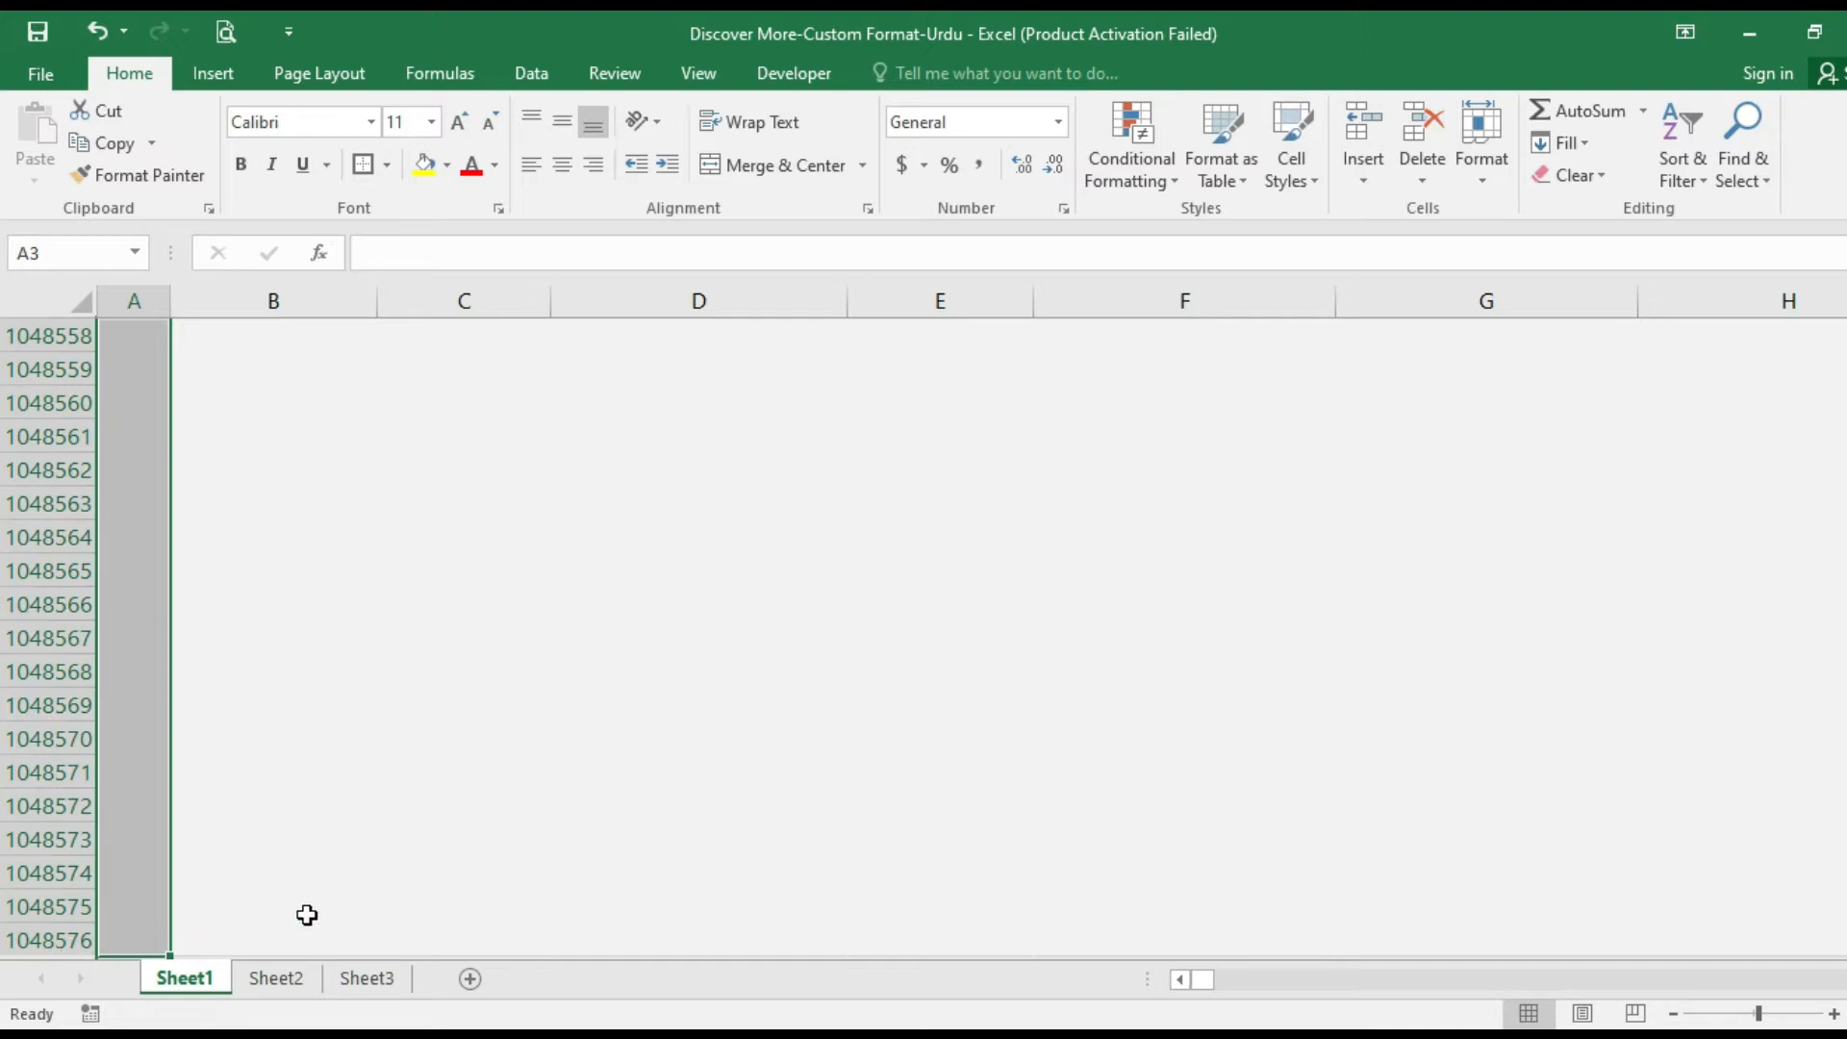
# Select row 4 from cell A4 through the last column and view the sheet's final column.
pyautogui.hotkey('ctrl', 'Home')
pyautogui.press('Down')
pyautogui.press('Down')
pyautogui.press('Down')
pyautogui.hotkey('shift', 'Right')
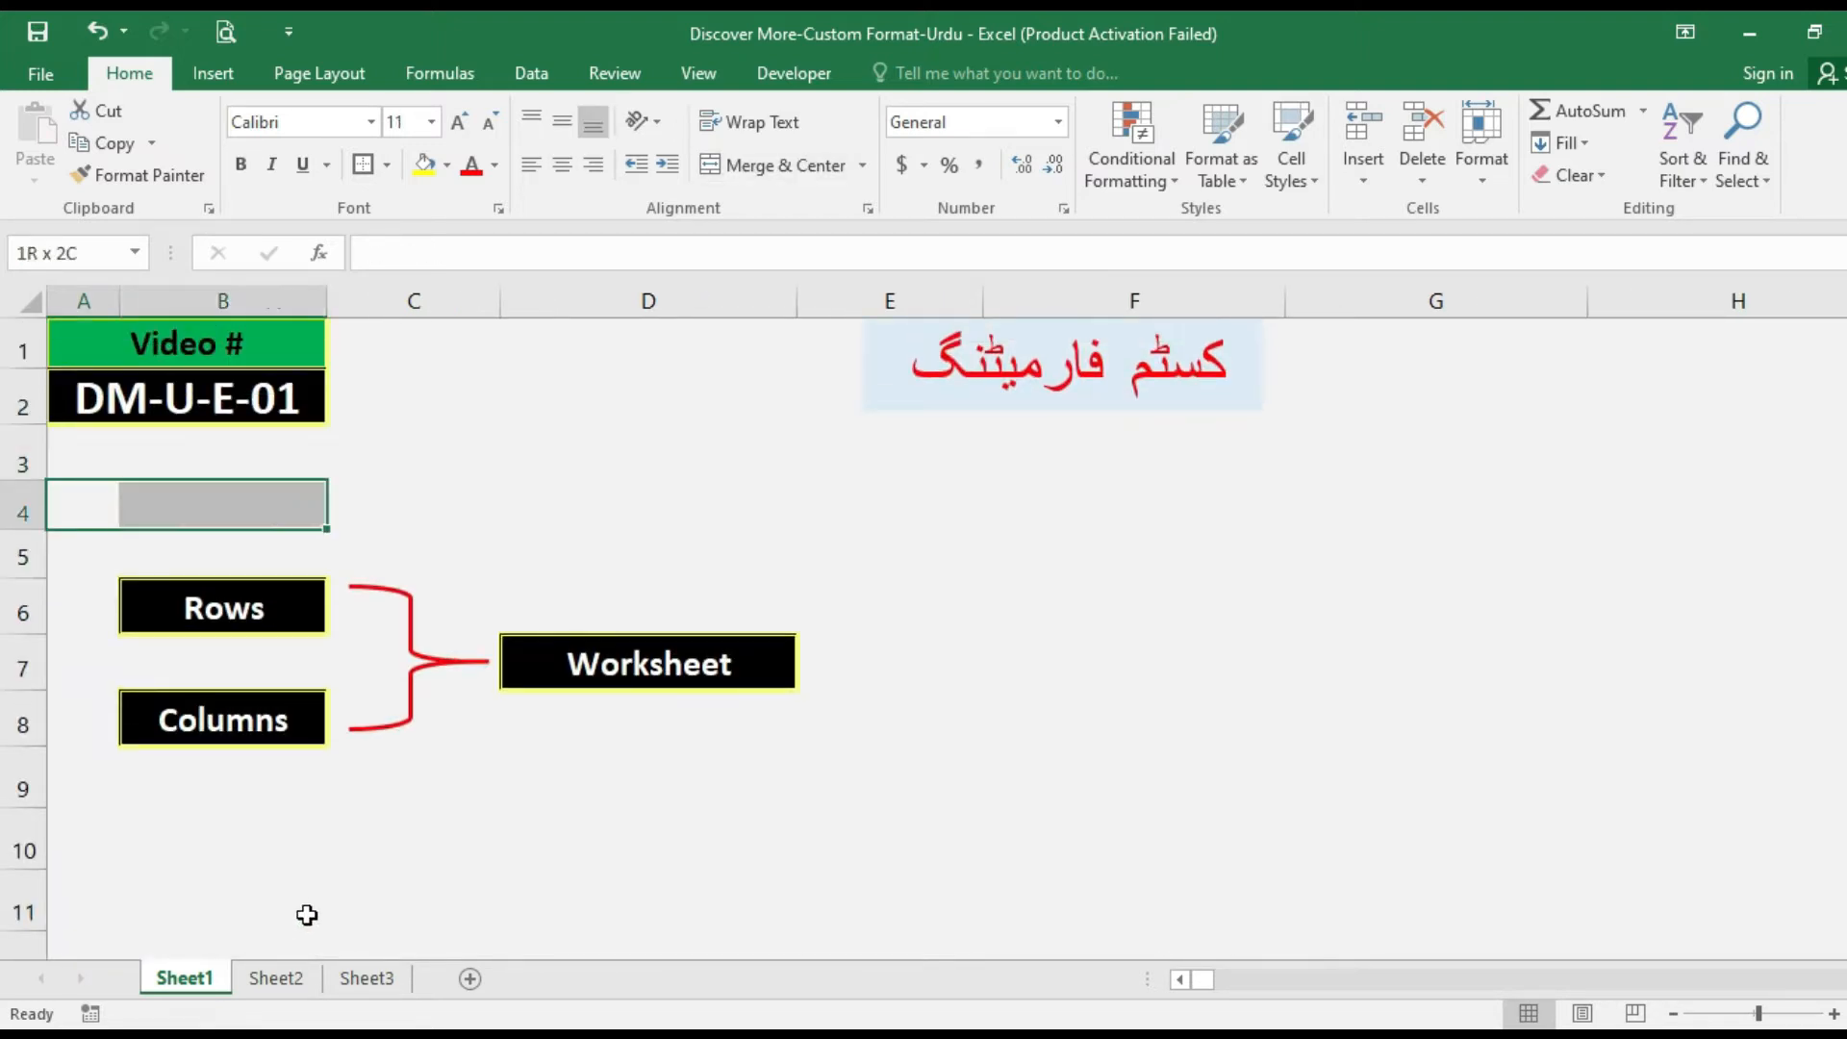
pyautogui.press('End')
pyautogui.hotkey('shift', 'Right')
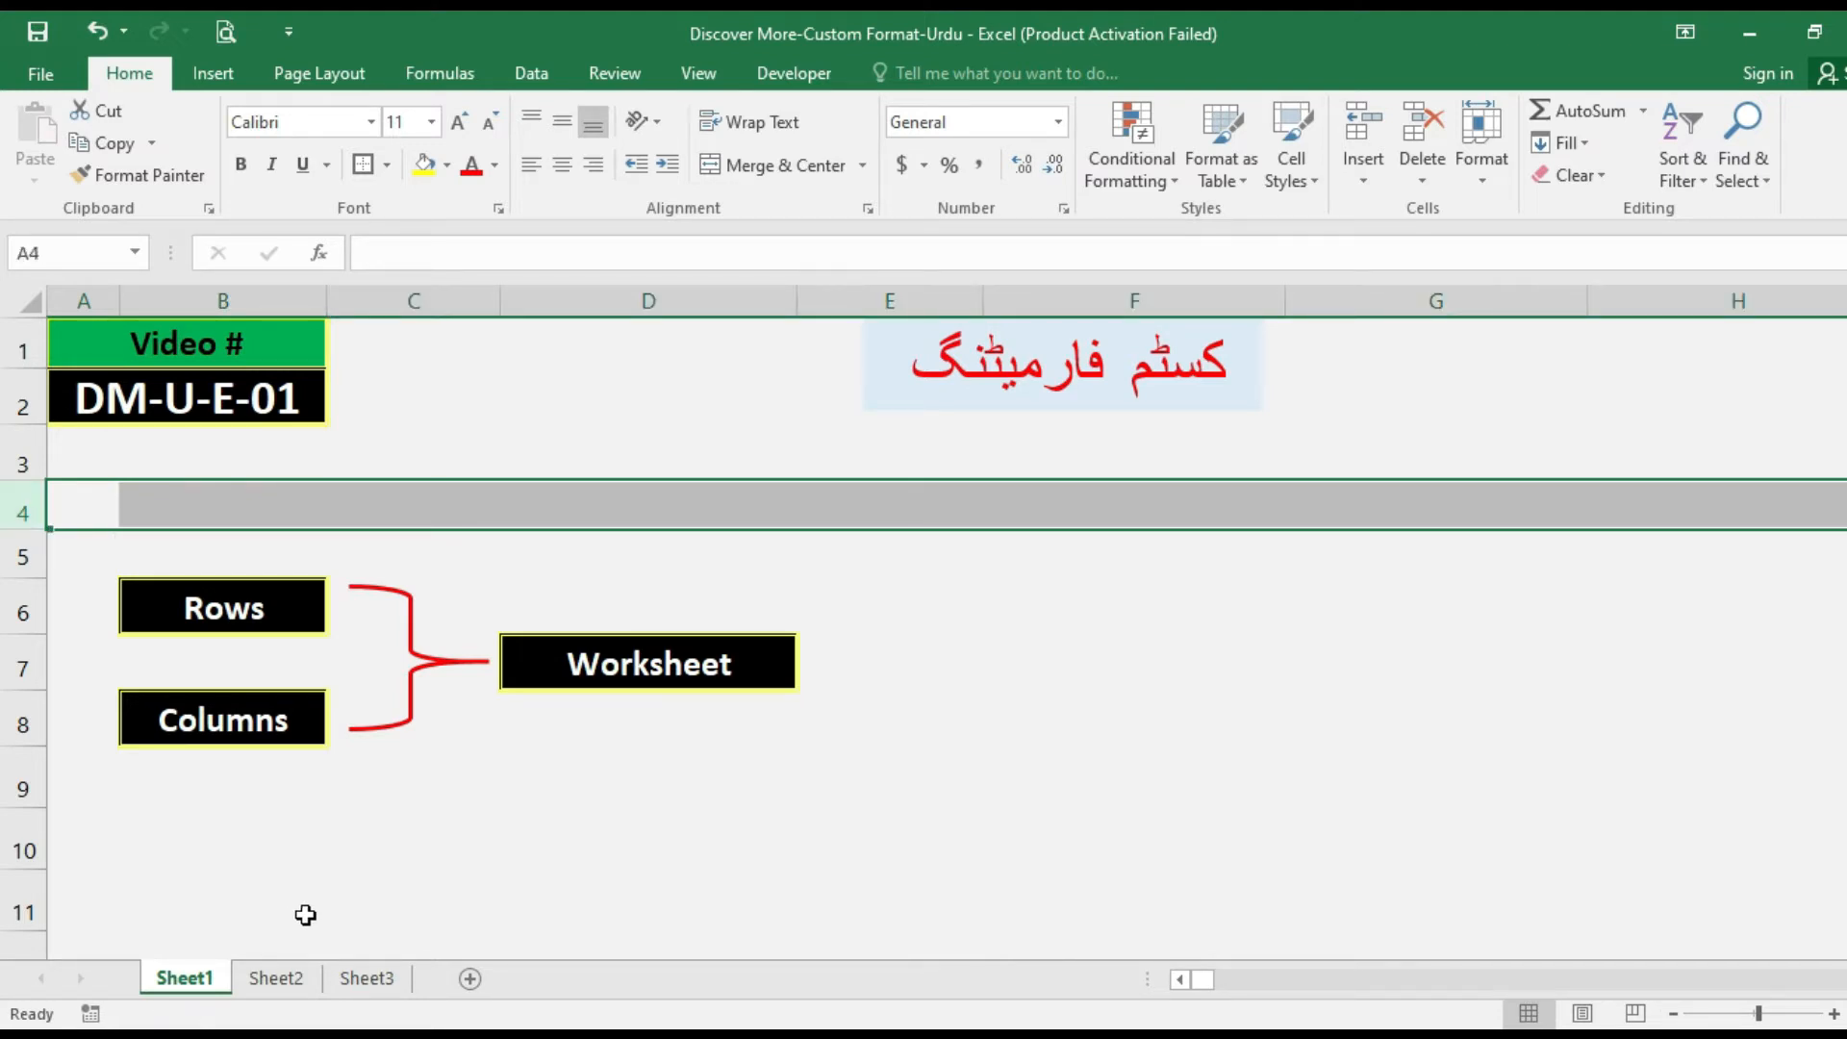
pyautogui.moveTo(1230, 979); pyautogui.dragTo(1838, 979)
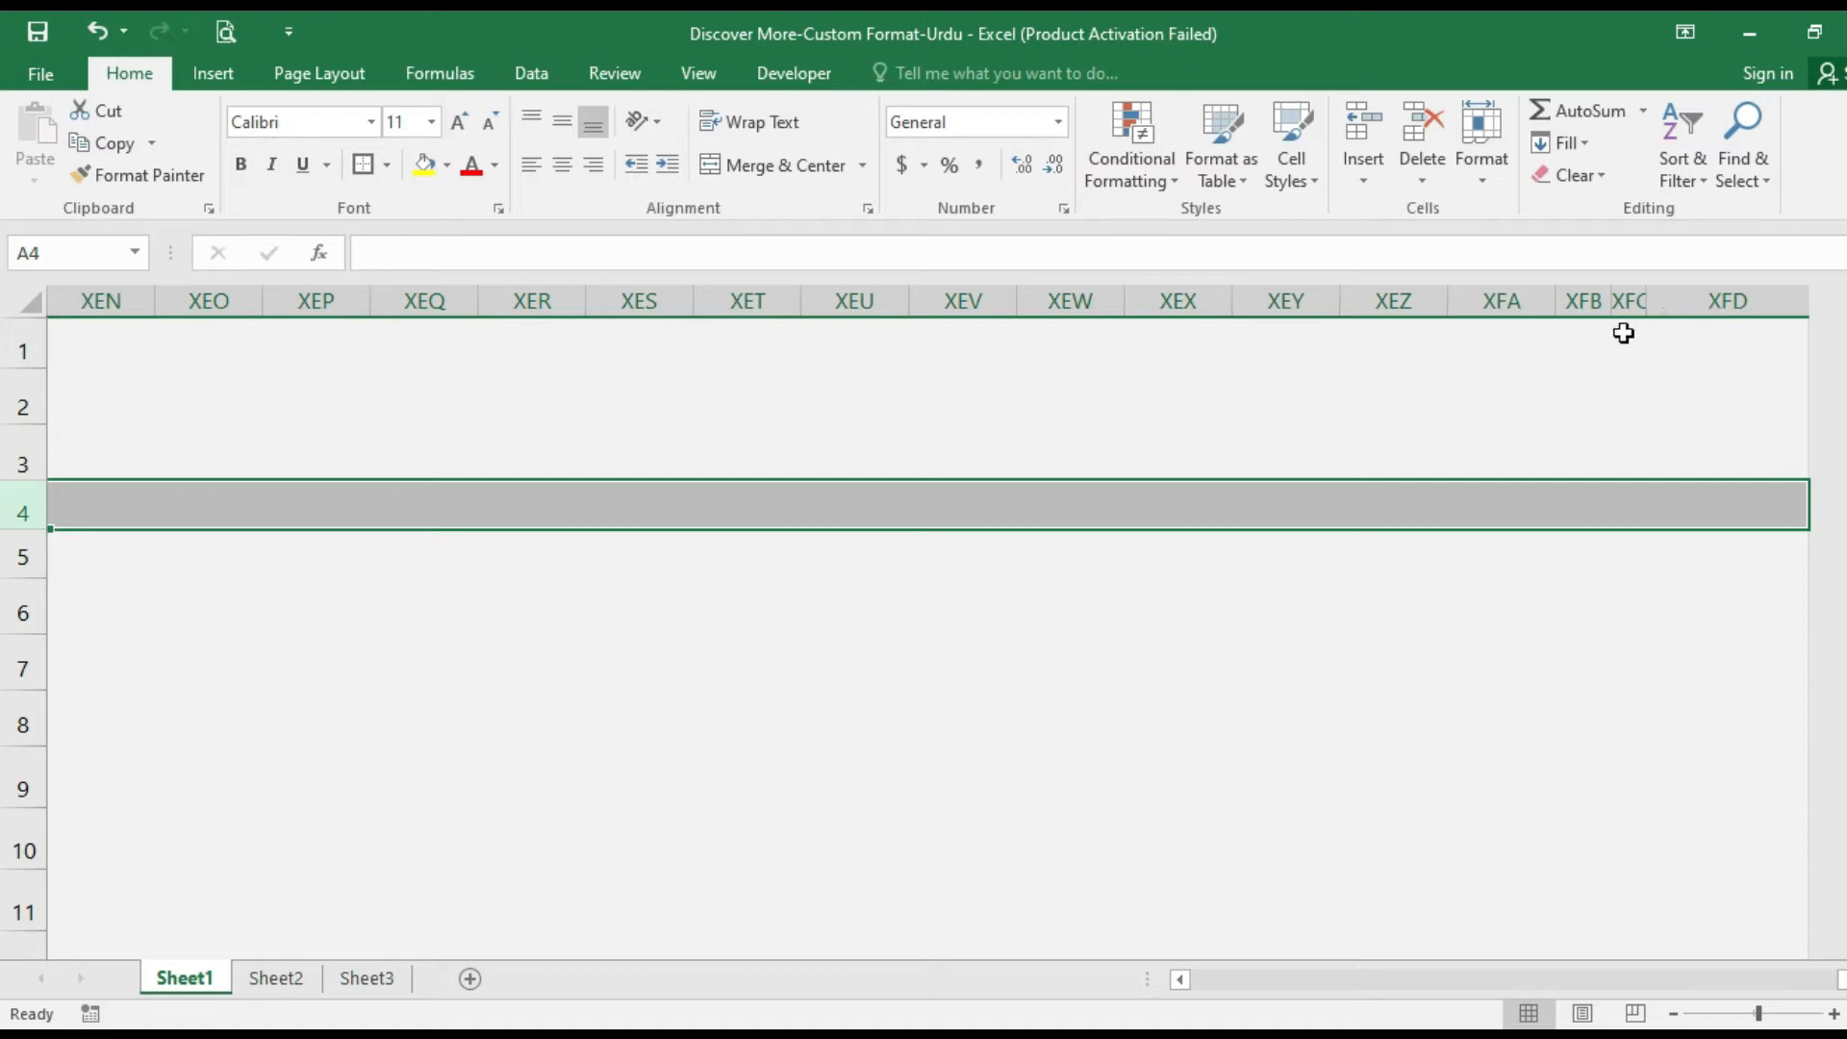
# Enter 1 in cell XFD4, the last column of row 4.
pyautogui.click(1773, 509)
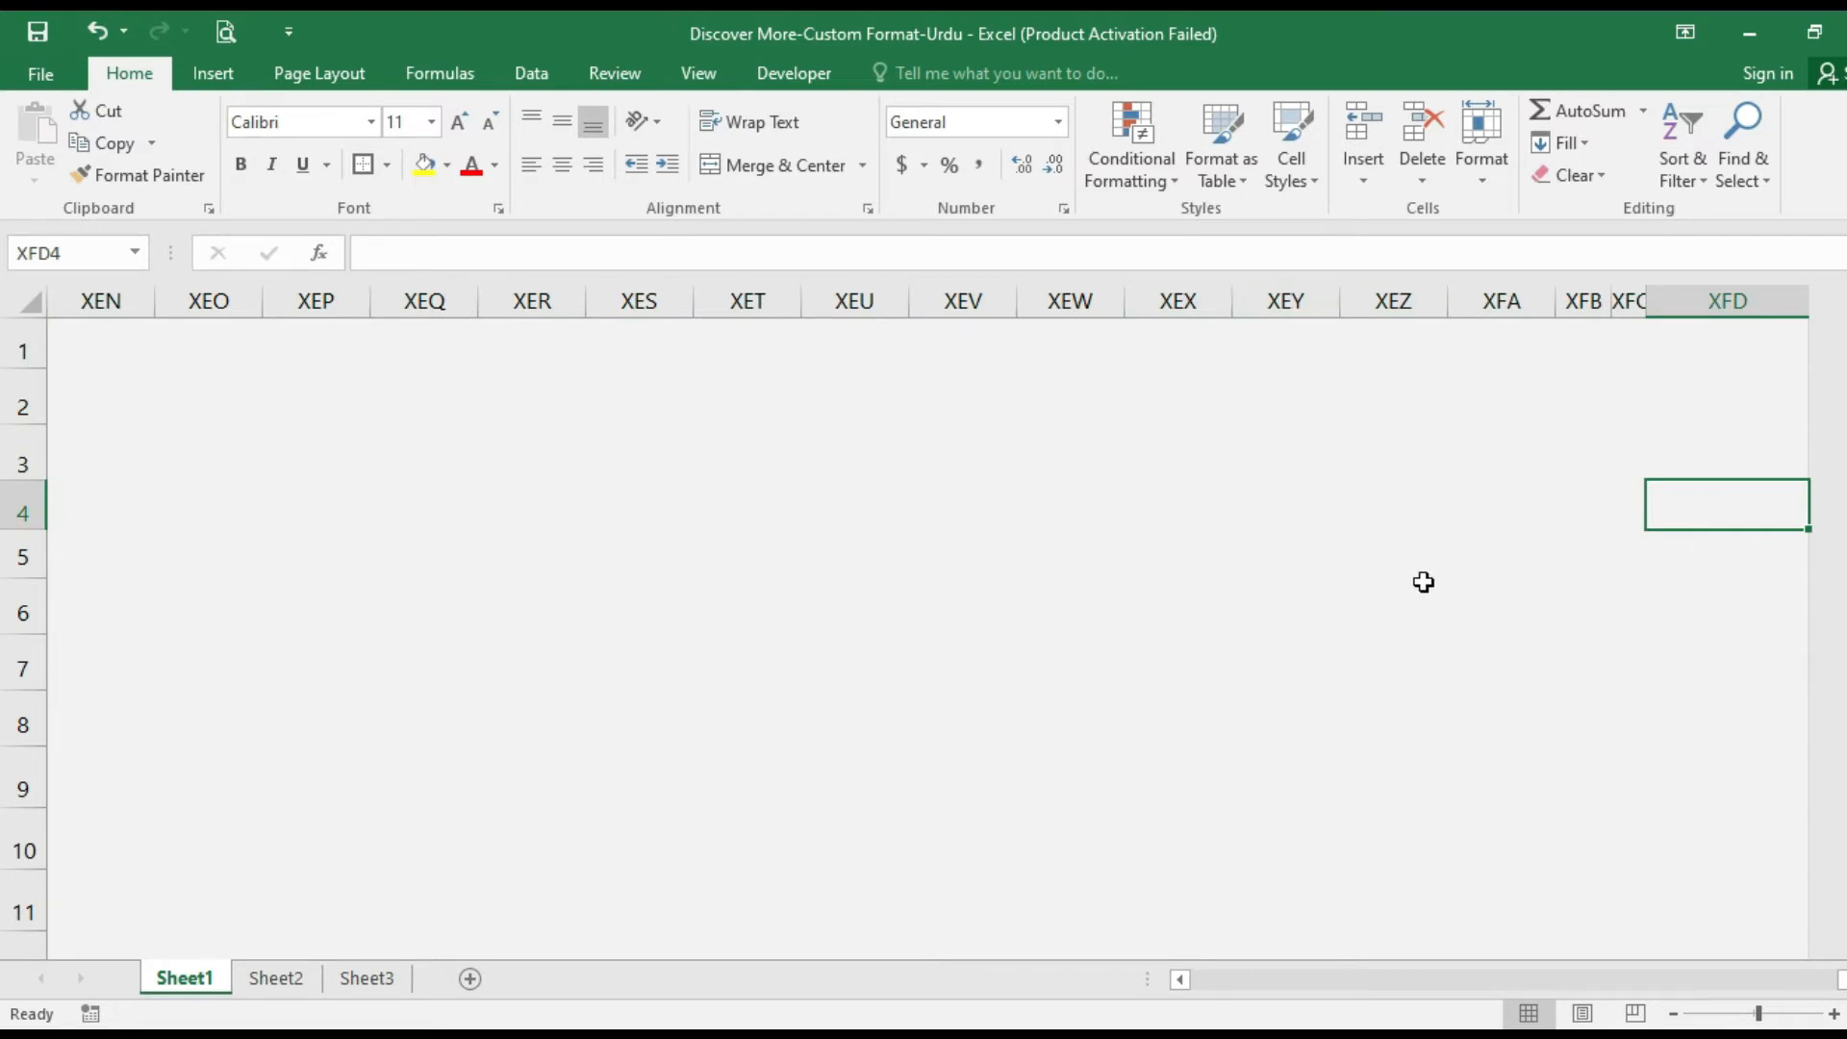
pyautogui.write('1')
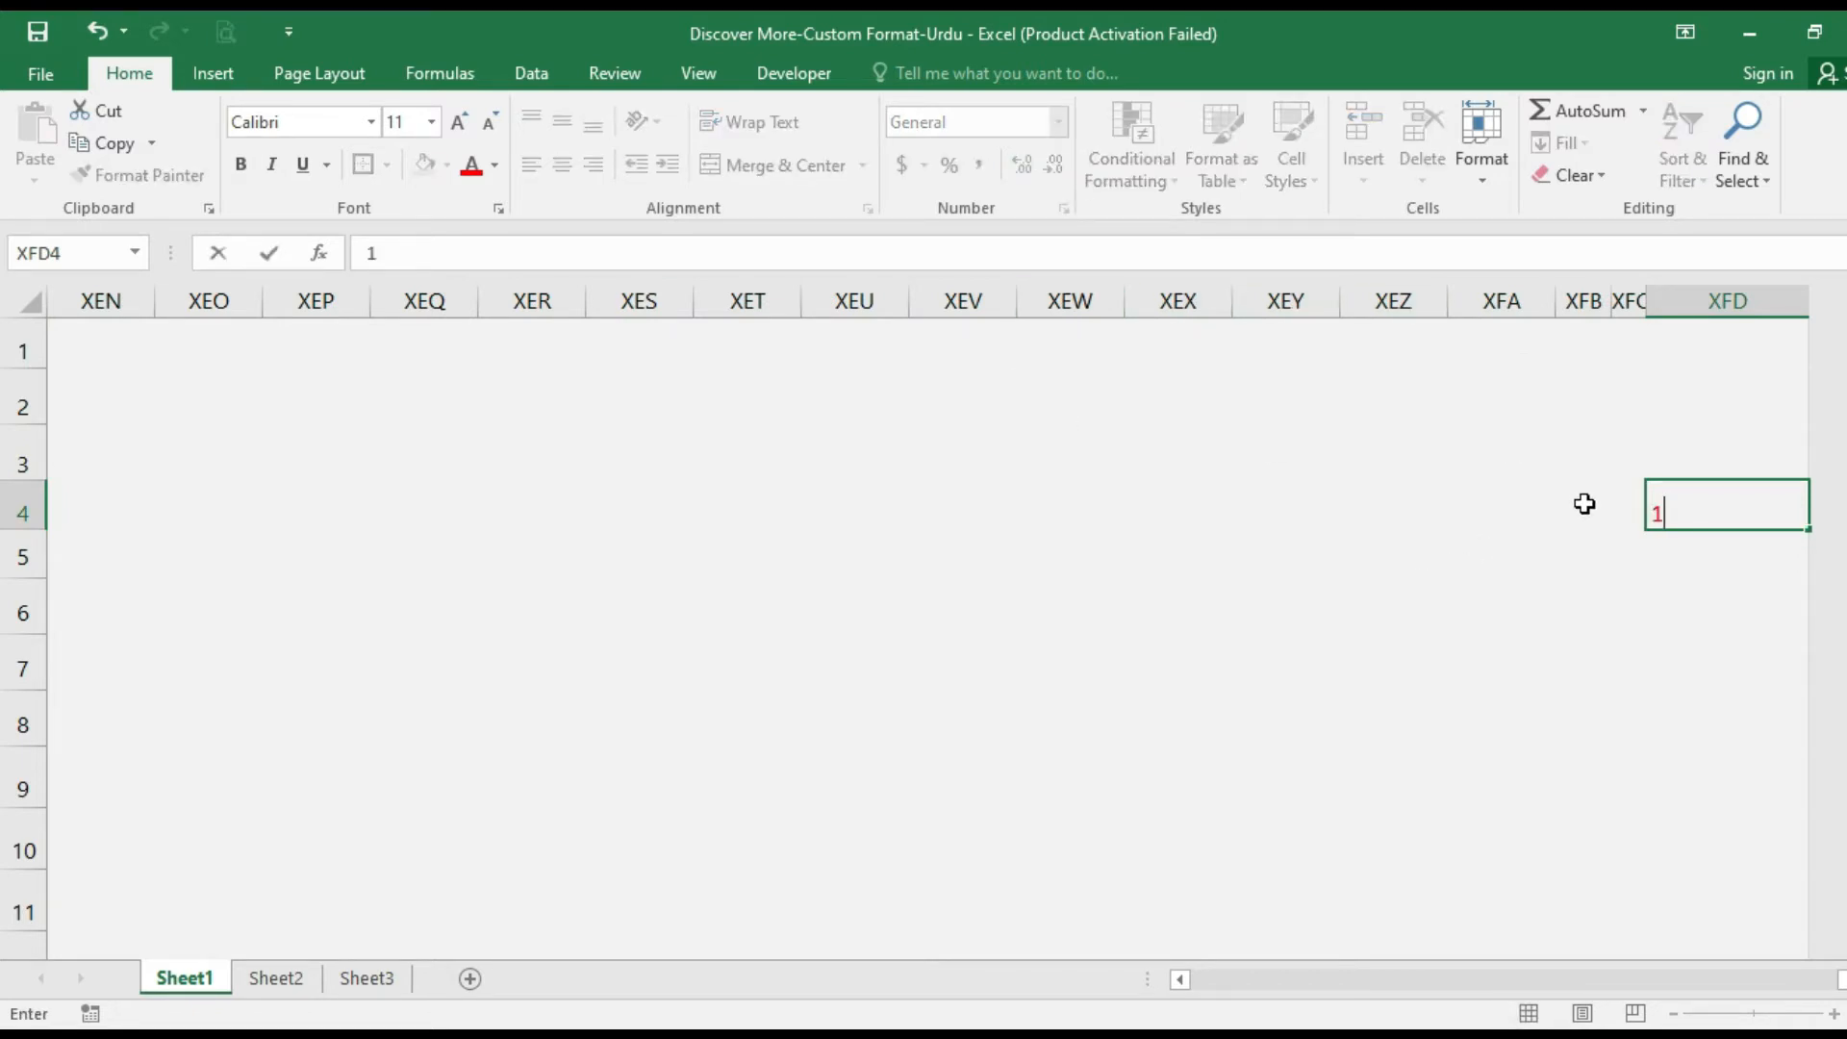
pyautogui.click(1586, 503)
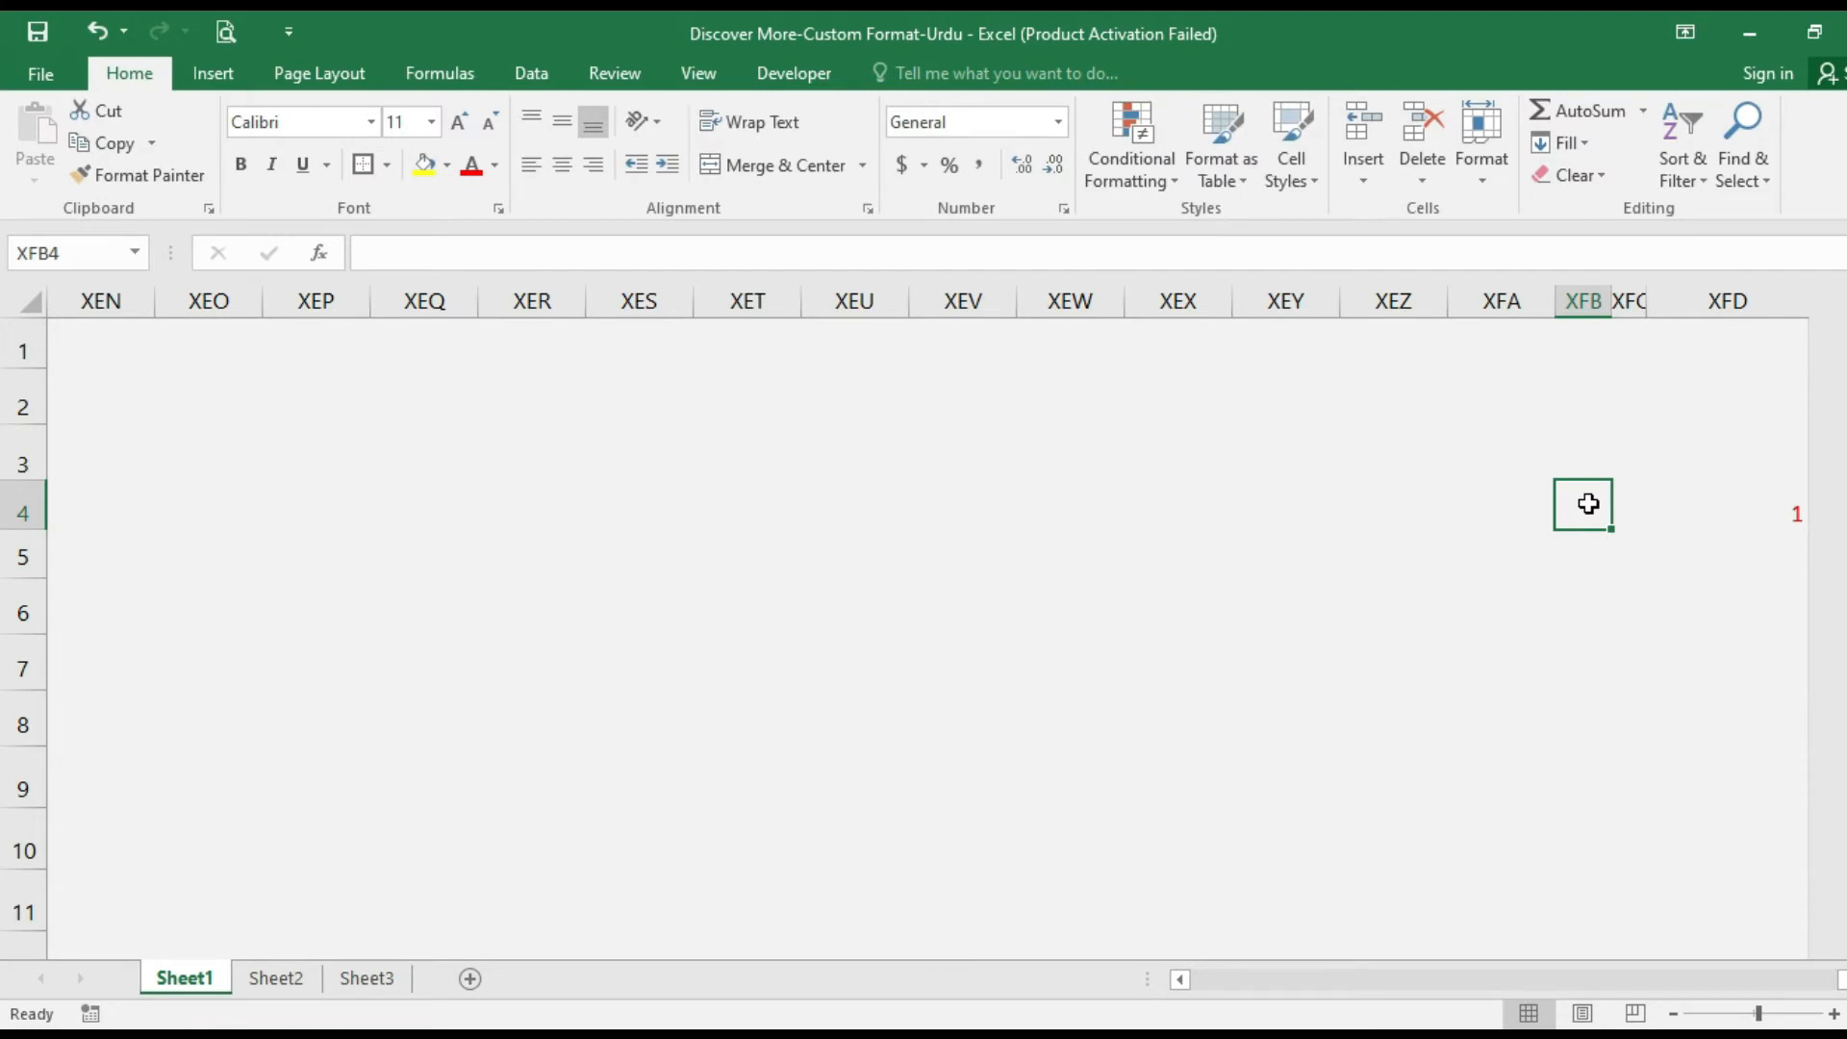
# Enter 1 in each of the cells A4 and B4.
pyautogui.press('Home')
pyautogui.write('1')
pyautogui.press('Tab')
pyautogui.write('1')
pyautogui.press('Tab')
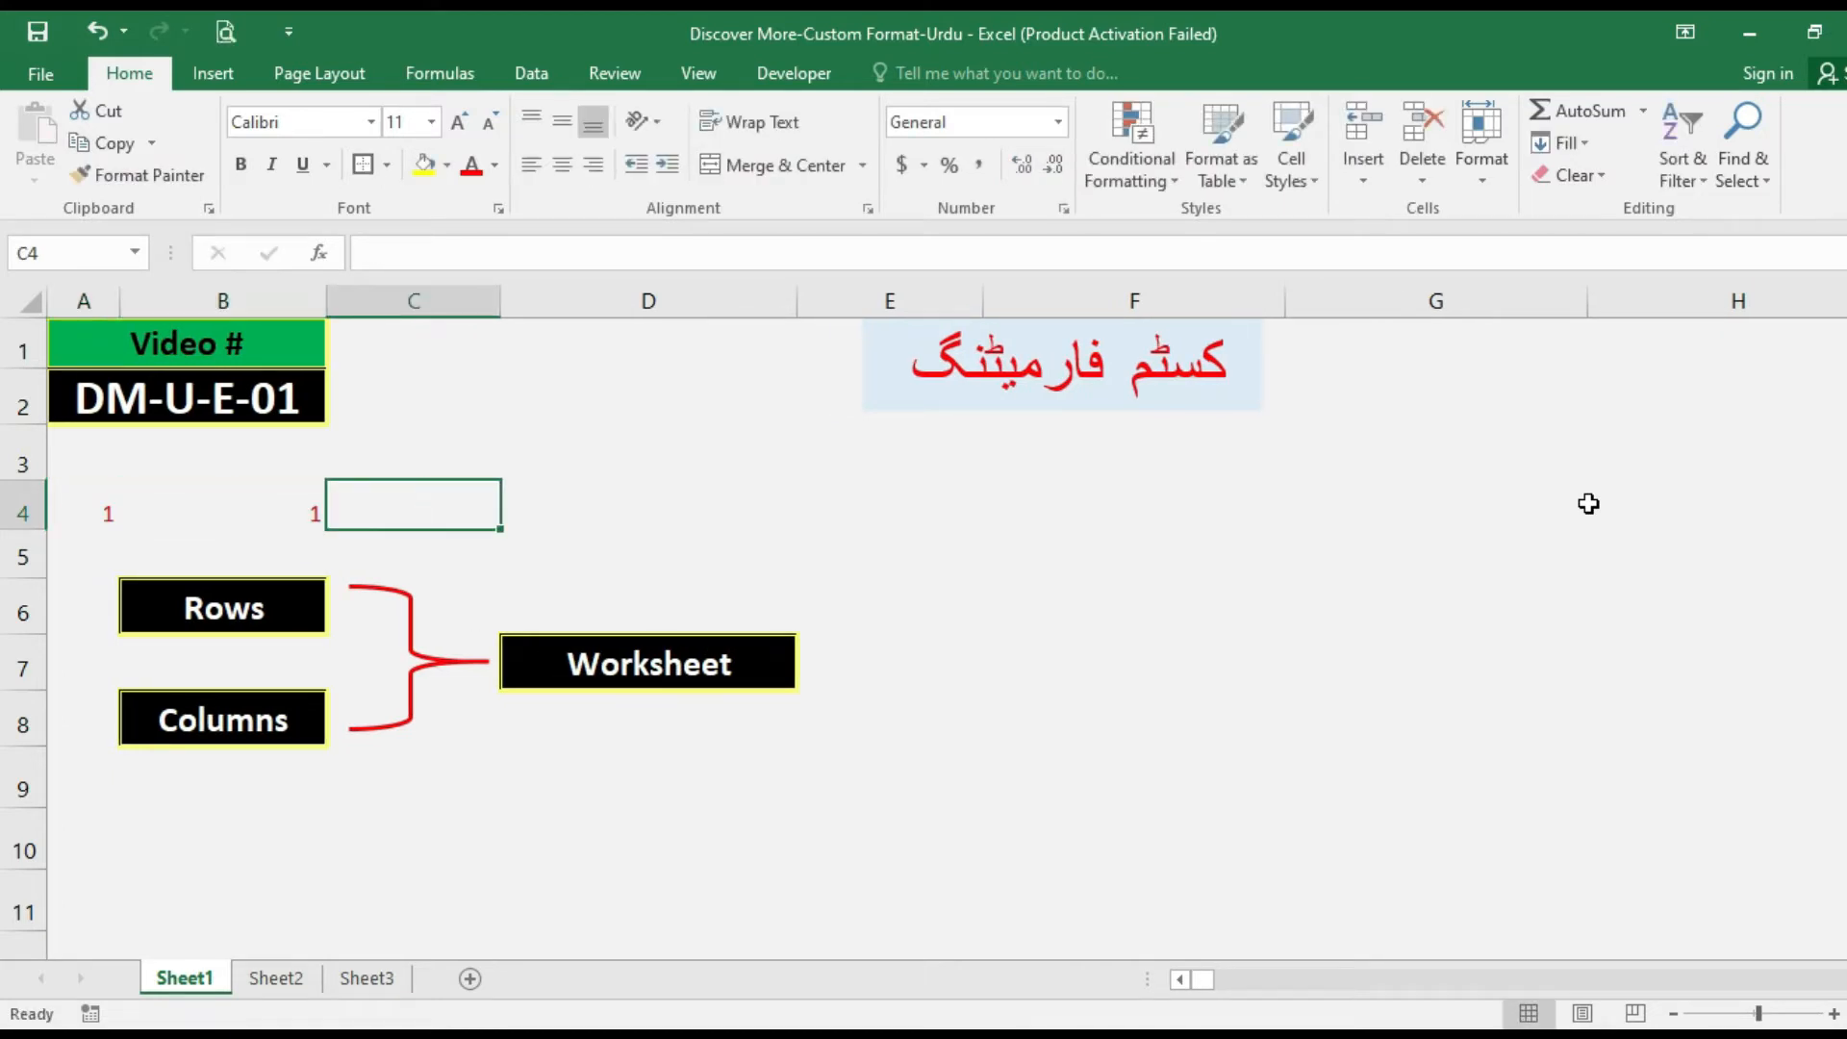
# Copy cells A4:B4 and paste them across the rest of row 4, from C4 to XFD4.
pyautogui.press('Left')
pyautogui.press('Left')
pyautogui.hotkey('shift', 'Right')
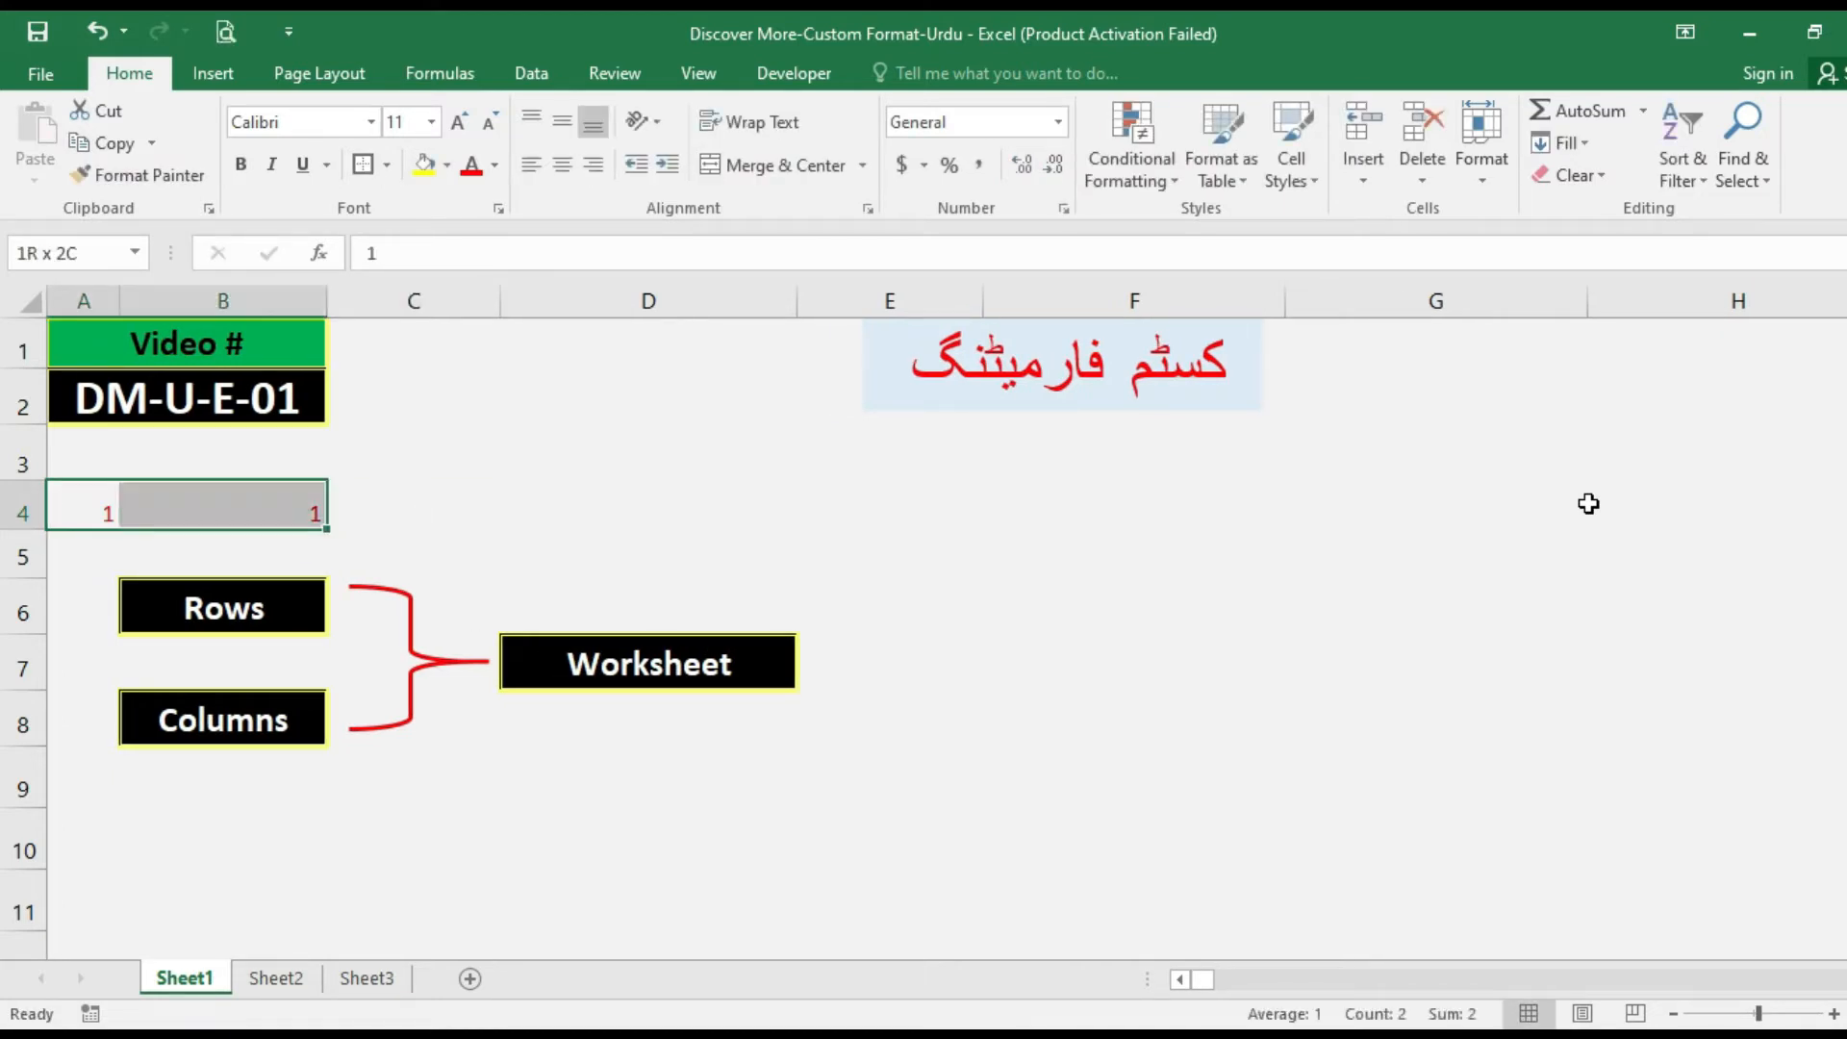
pyautogui.hotkey('ctrl', 'c')
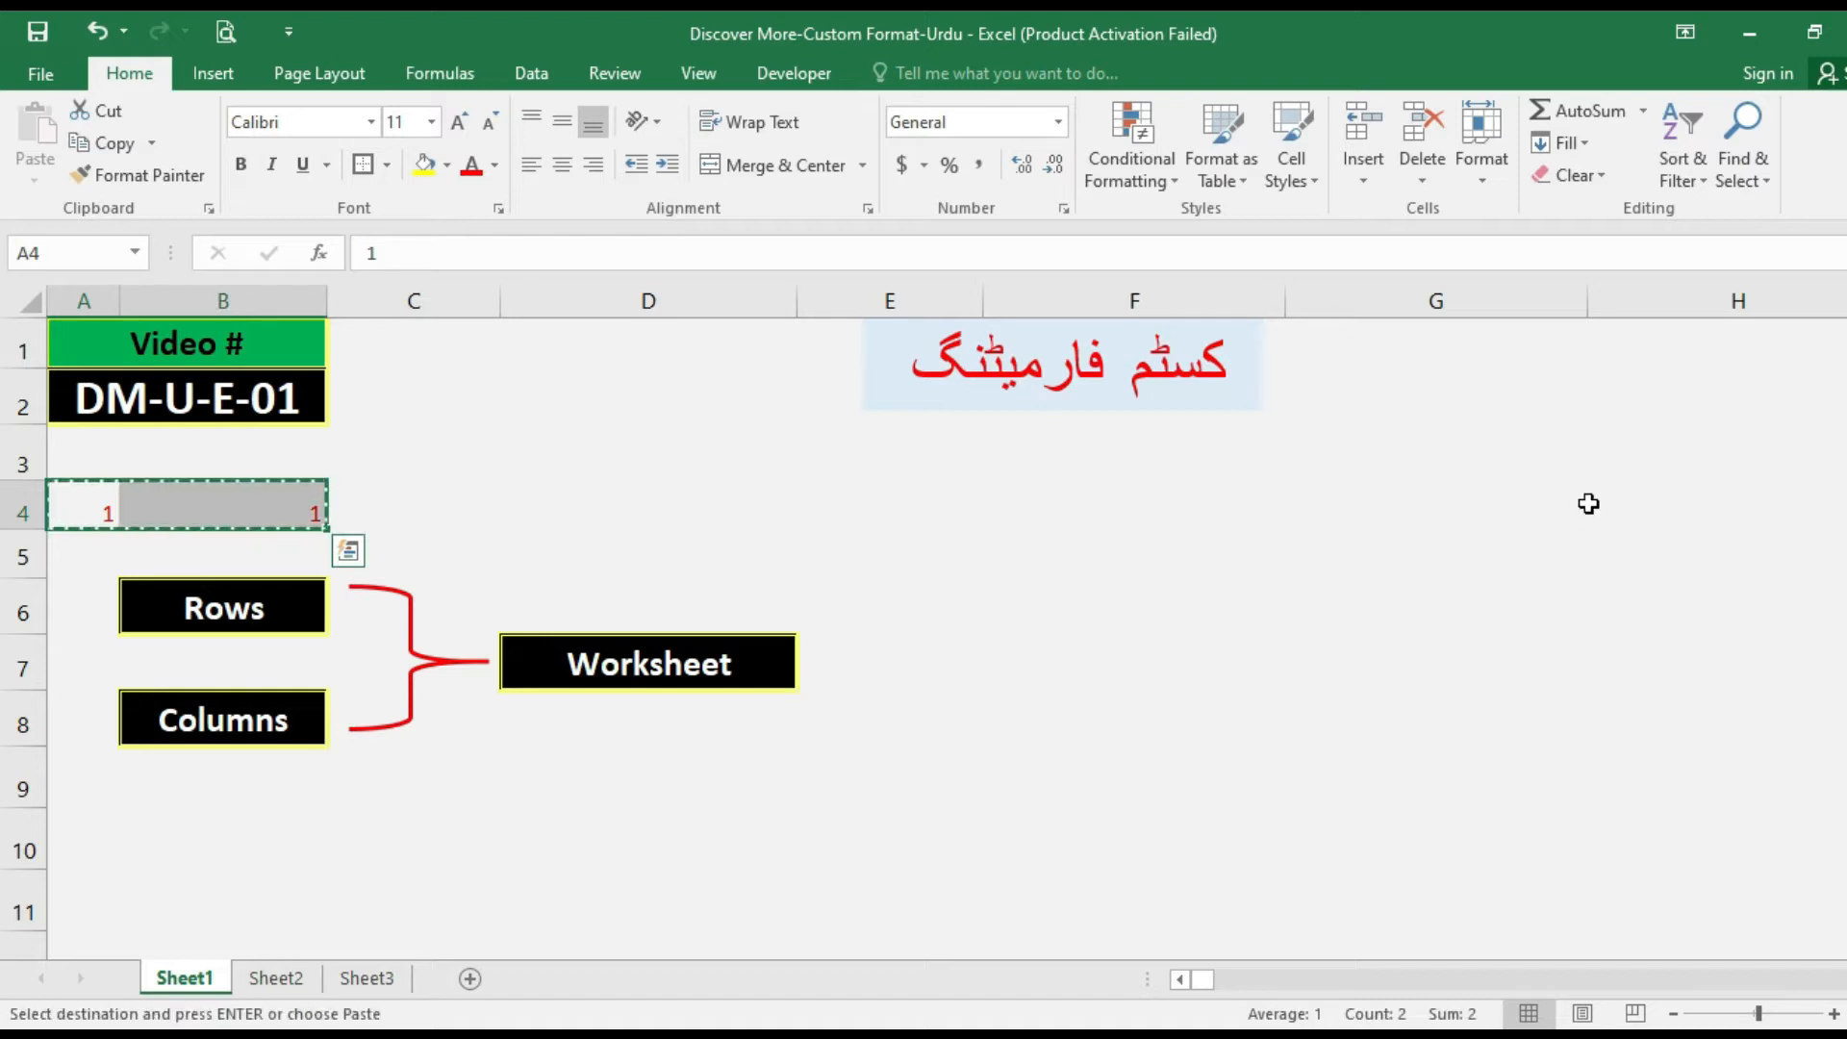
pyautogui.press('Right')
pyautogui.hotkey('shift', 'Right')
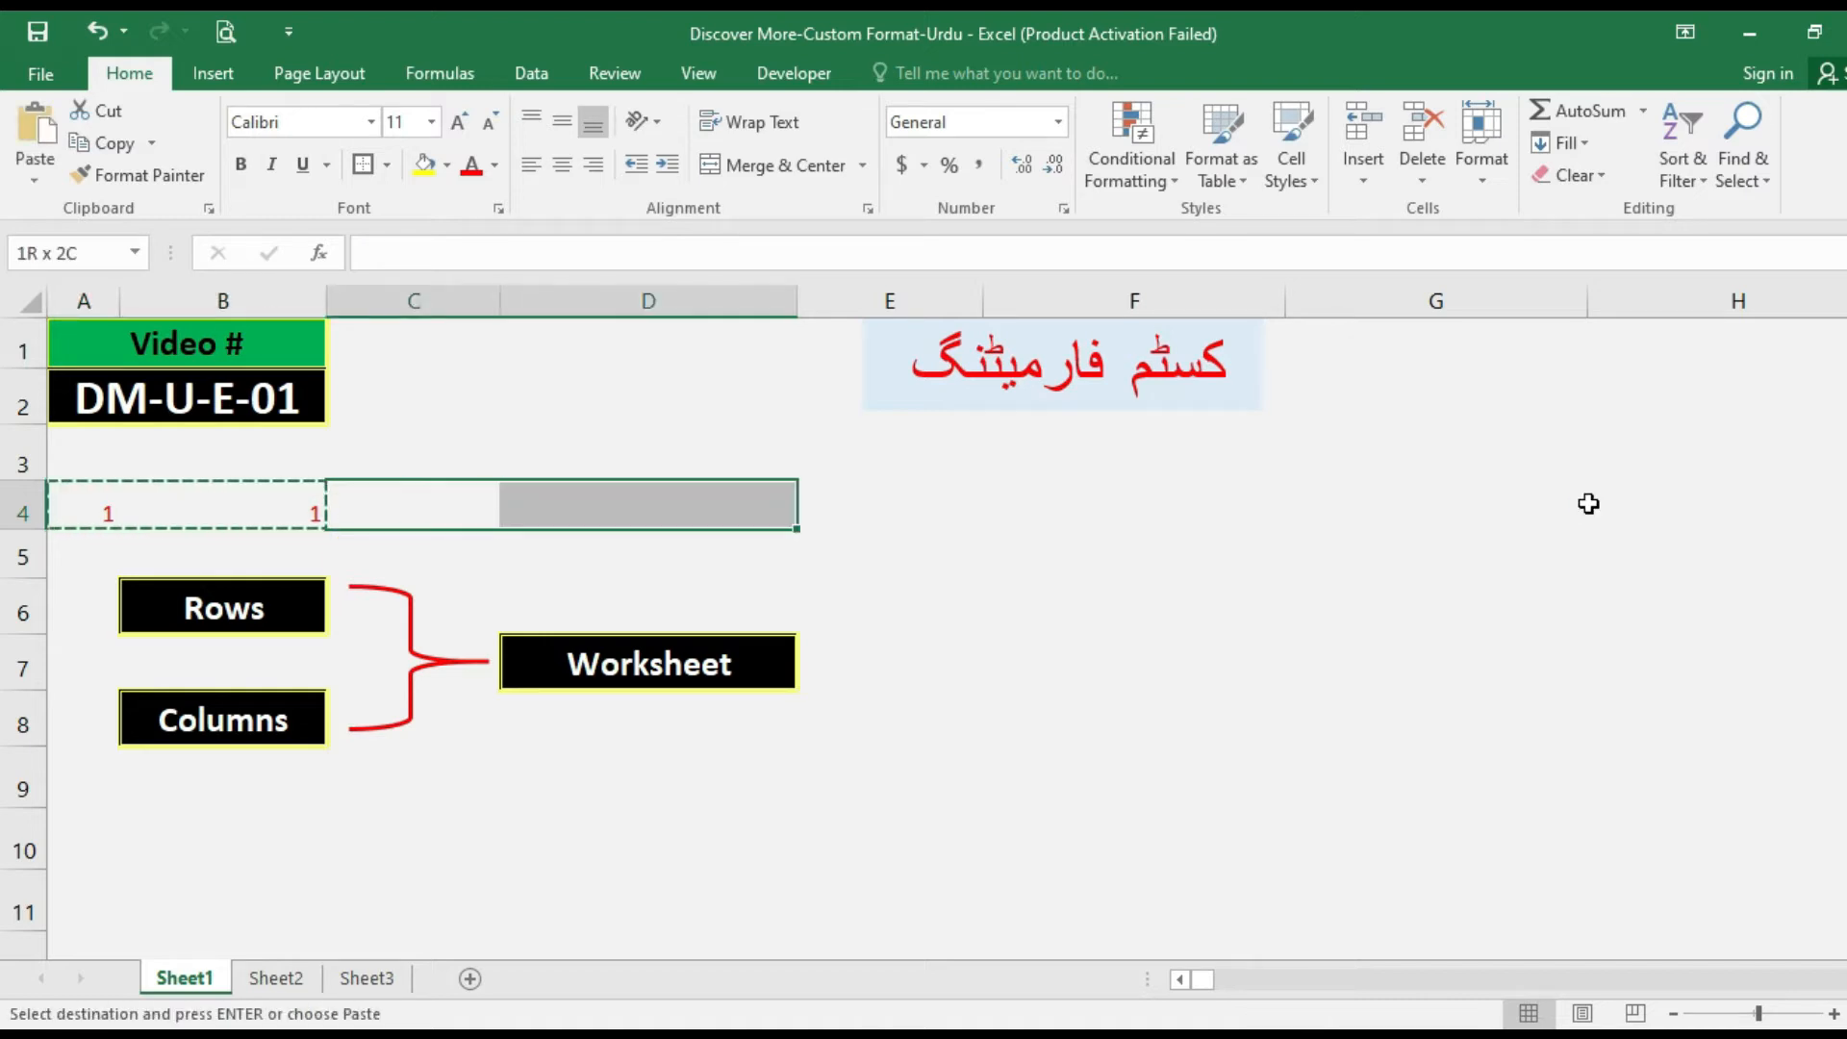
pyautogui.hotkey('ctrl', 'shift', 'Right')
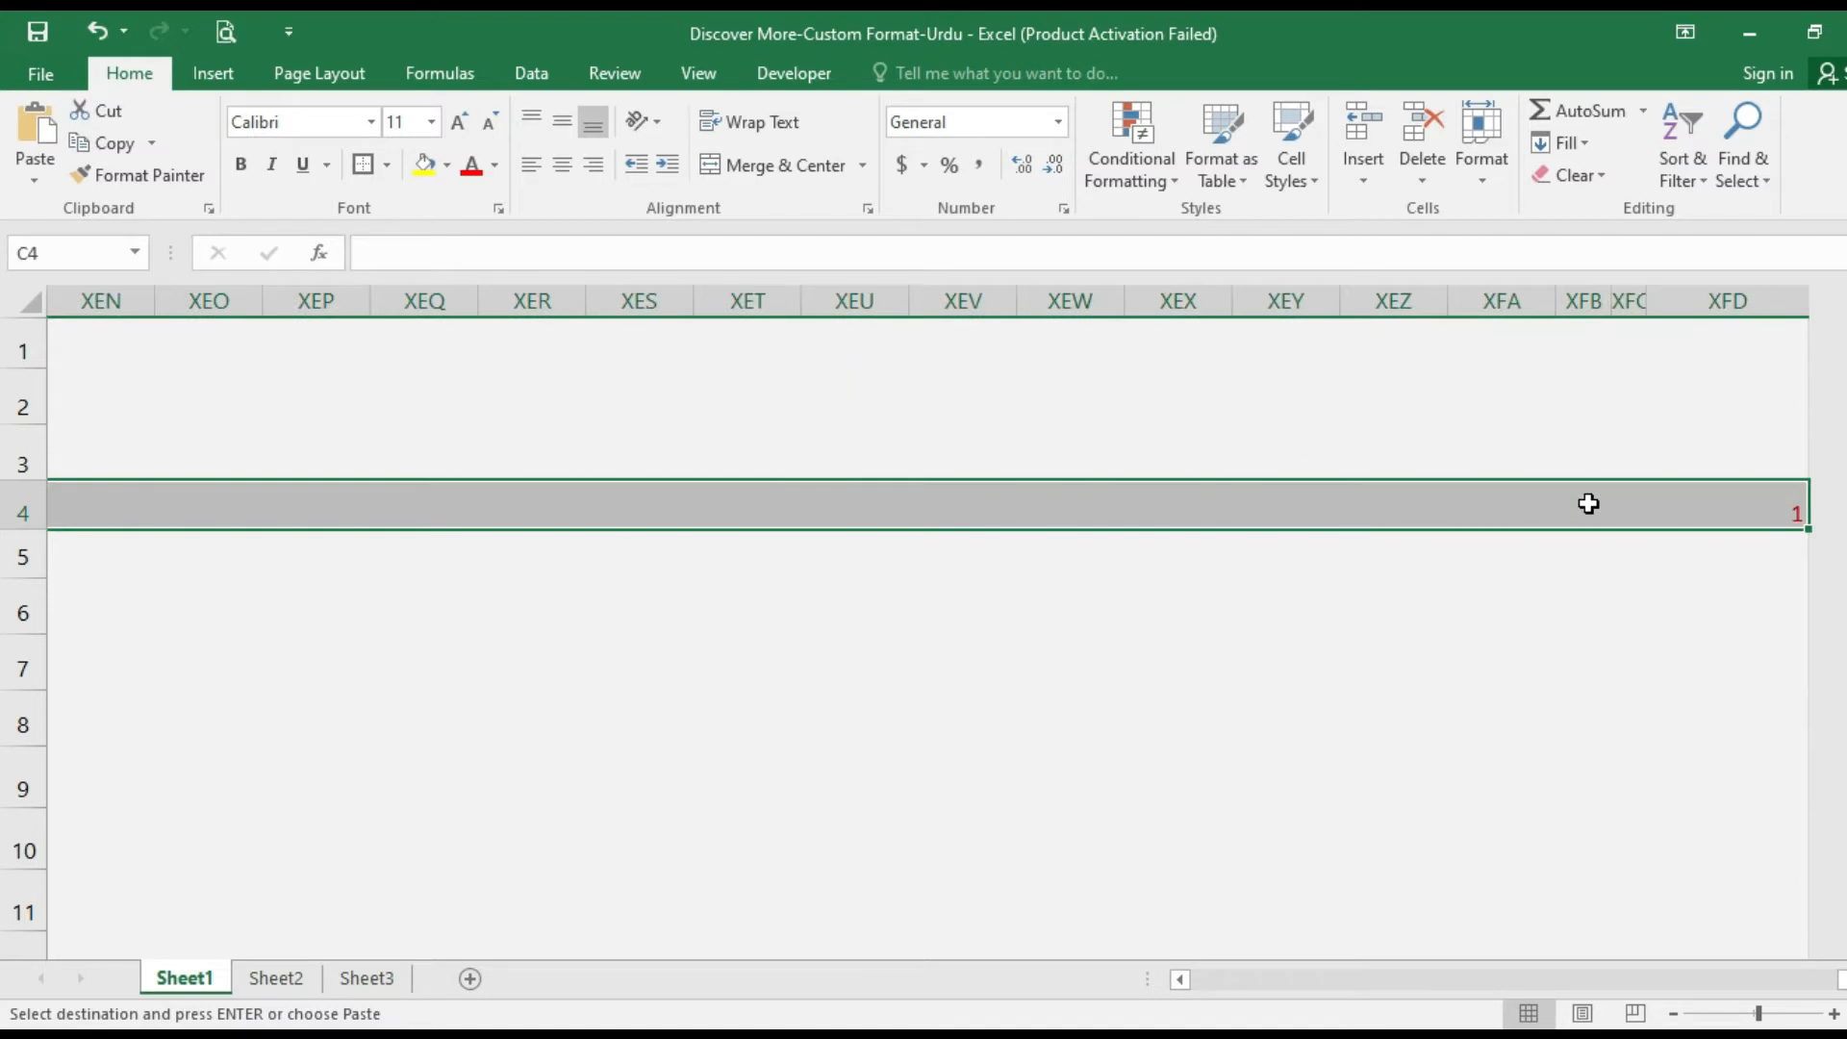
pyautogui.press('Return')
# Select the filled cells of row 4 from A4 to the last column to check their count.
pyautogui.press('Home')
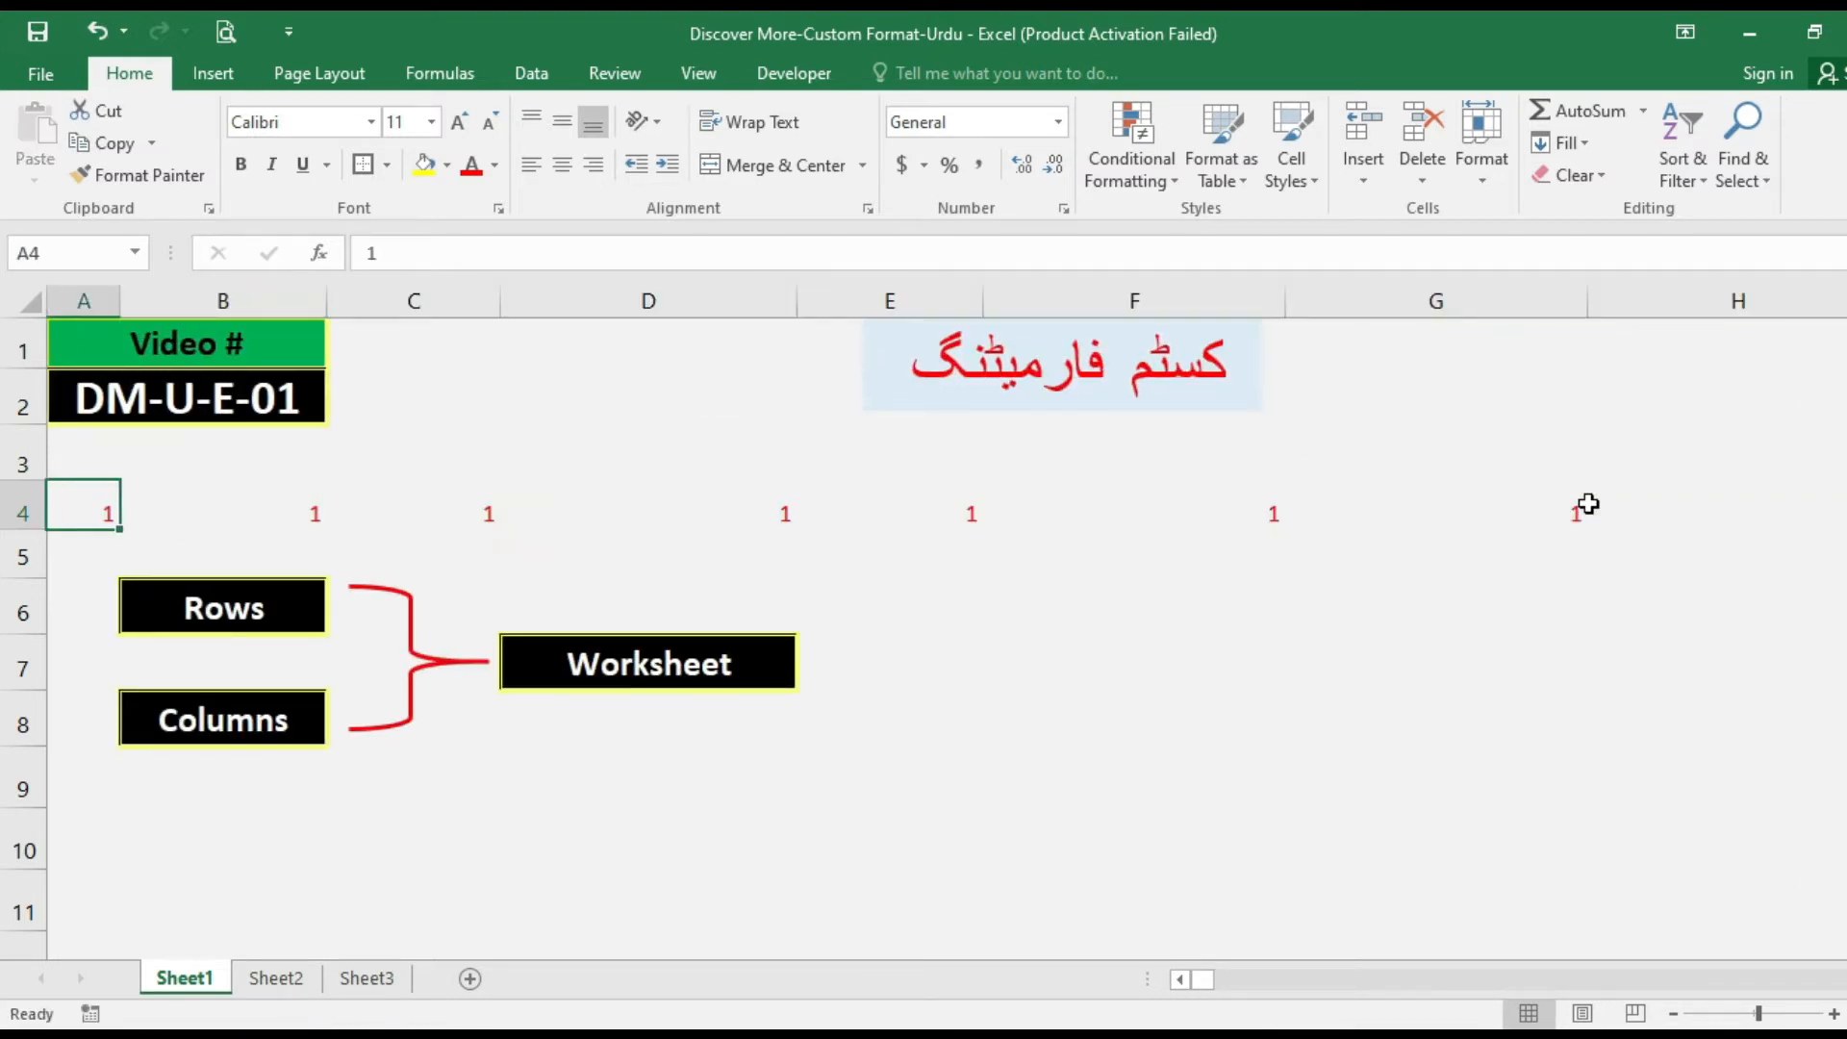
pyautogui.hotkey('shift', 'Right')
pyautogui.hotkey('ctrl', 'shift', 'Right')
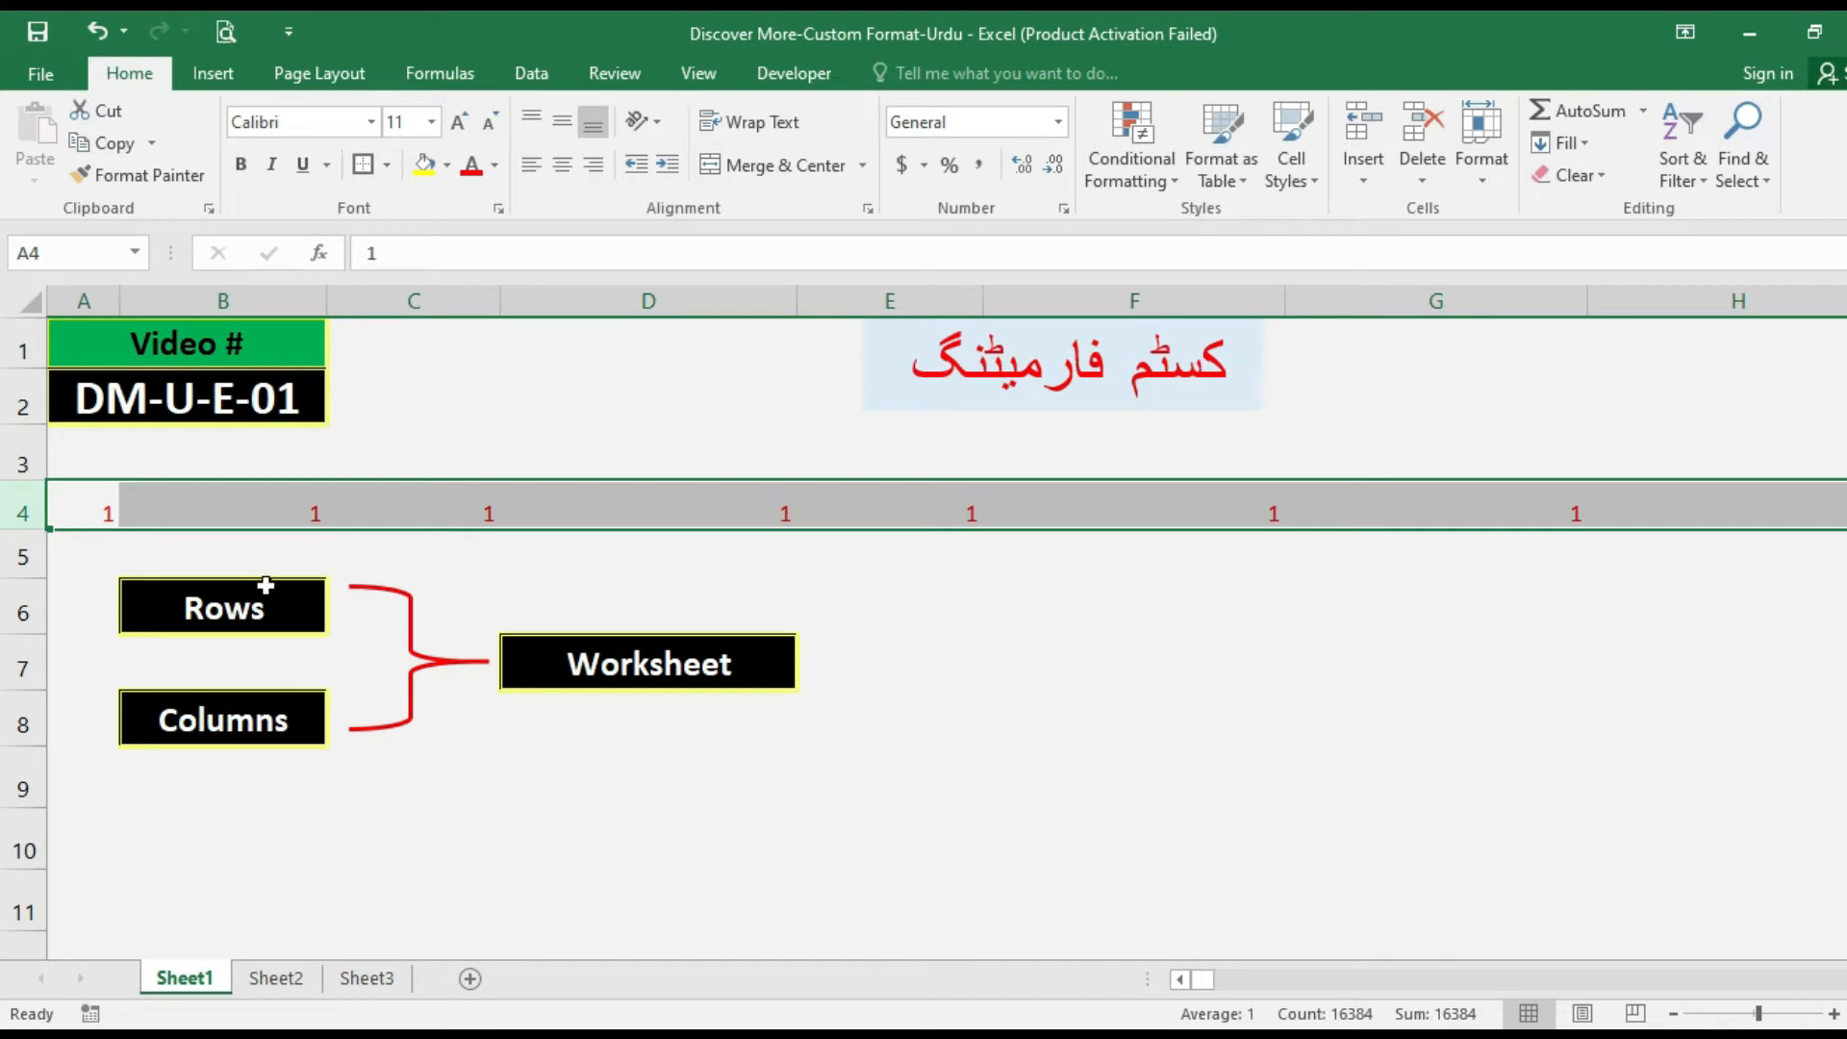
# Clear the contents of the whole of row 4 and return to cell A3.
pyautogui.click(135, 541)
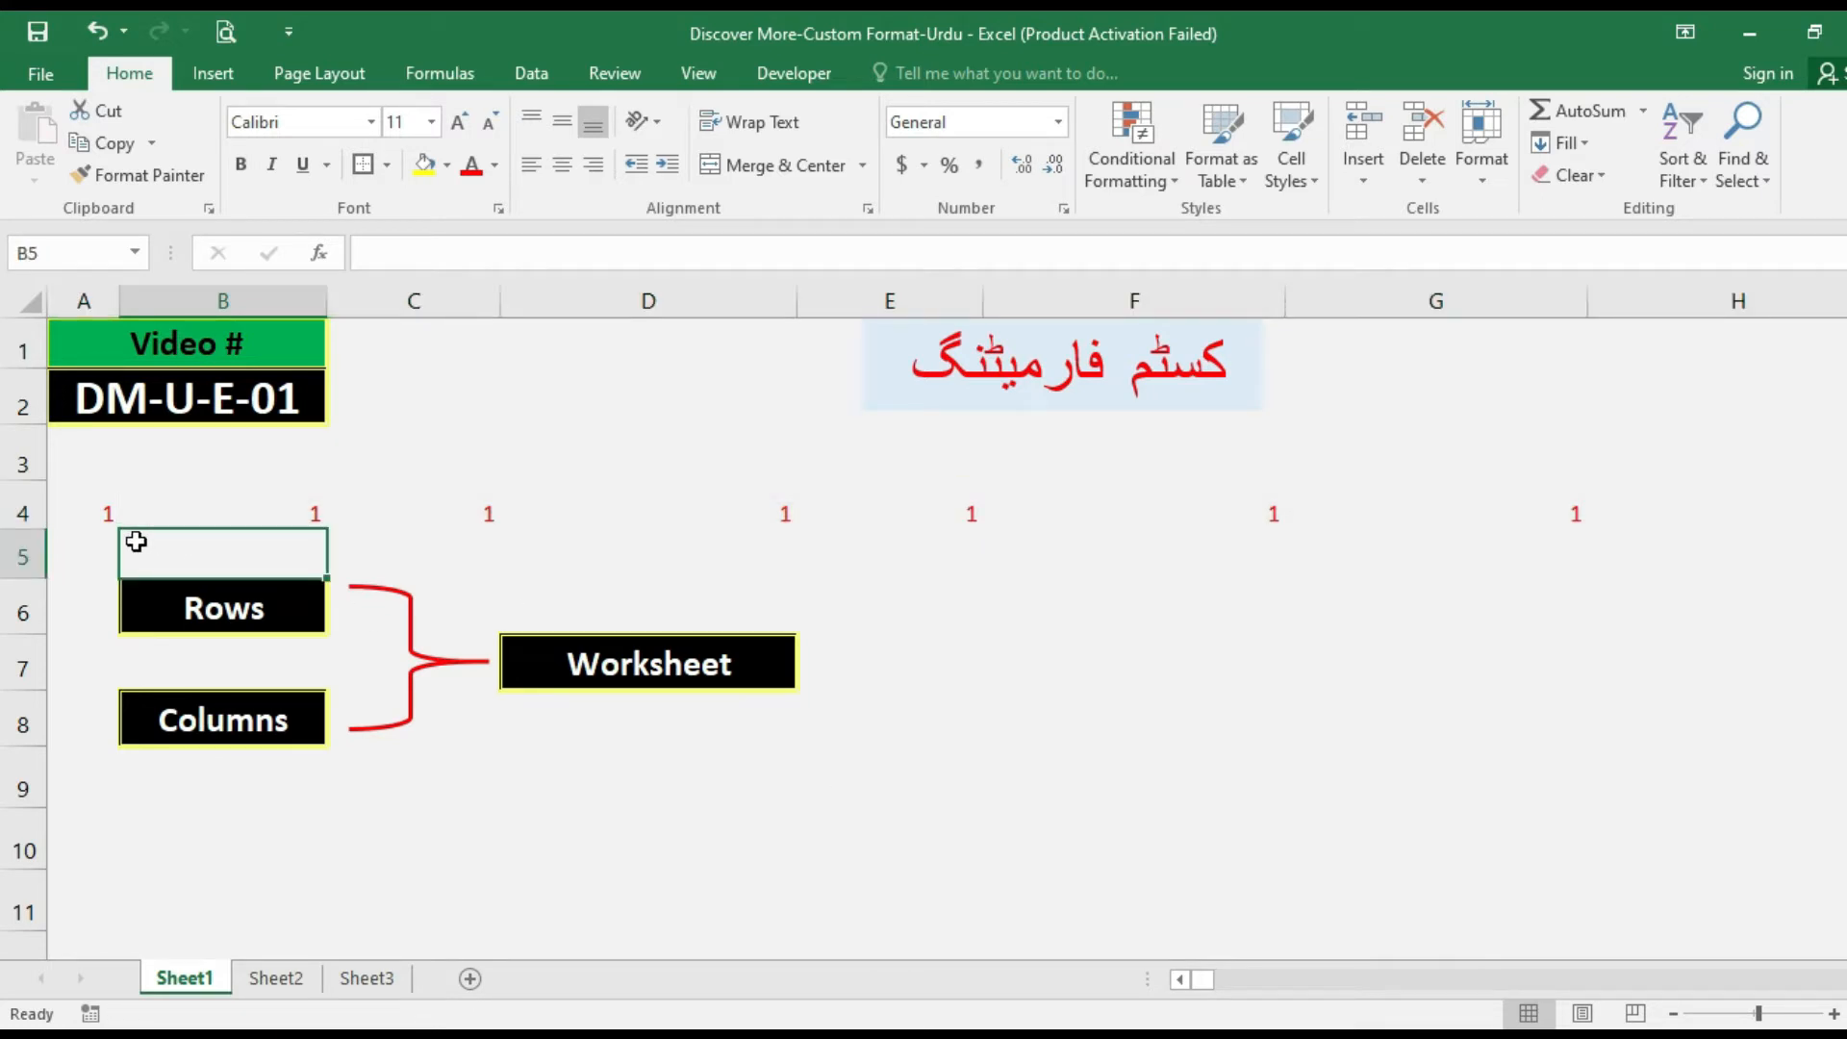
pyautogui.click(87, 514)
pyautogui.click(21, 513)
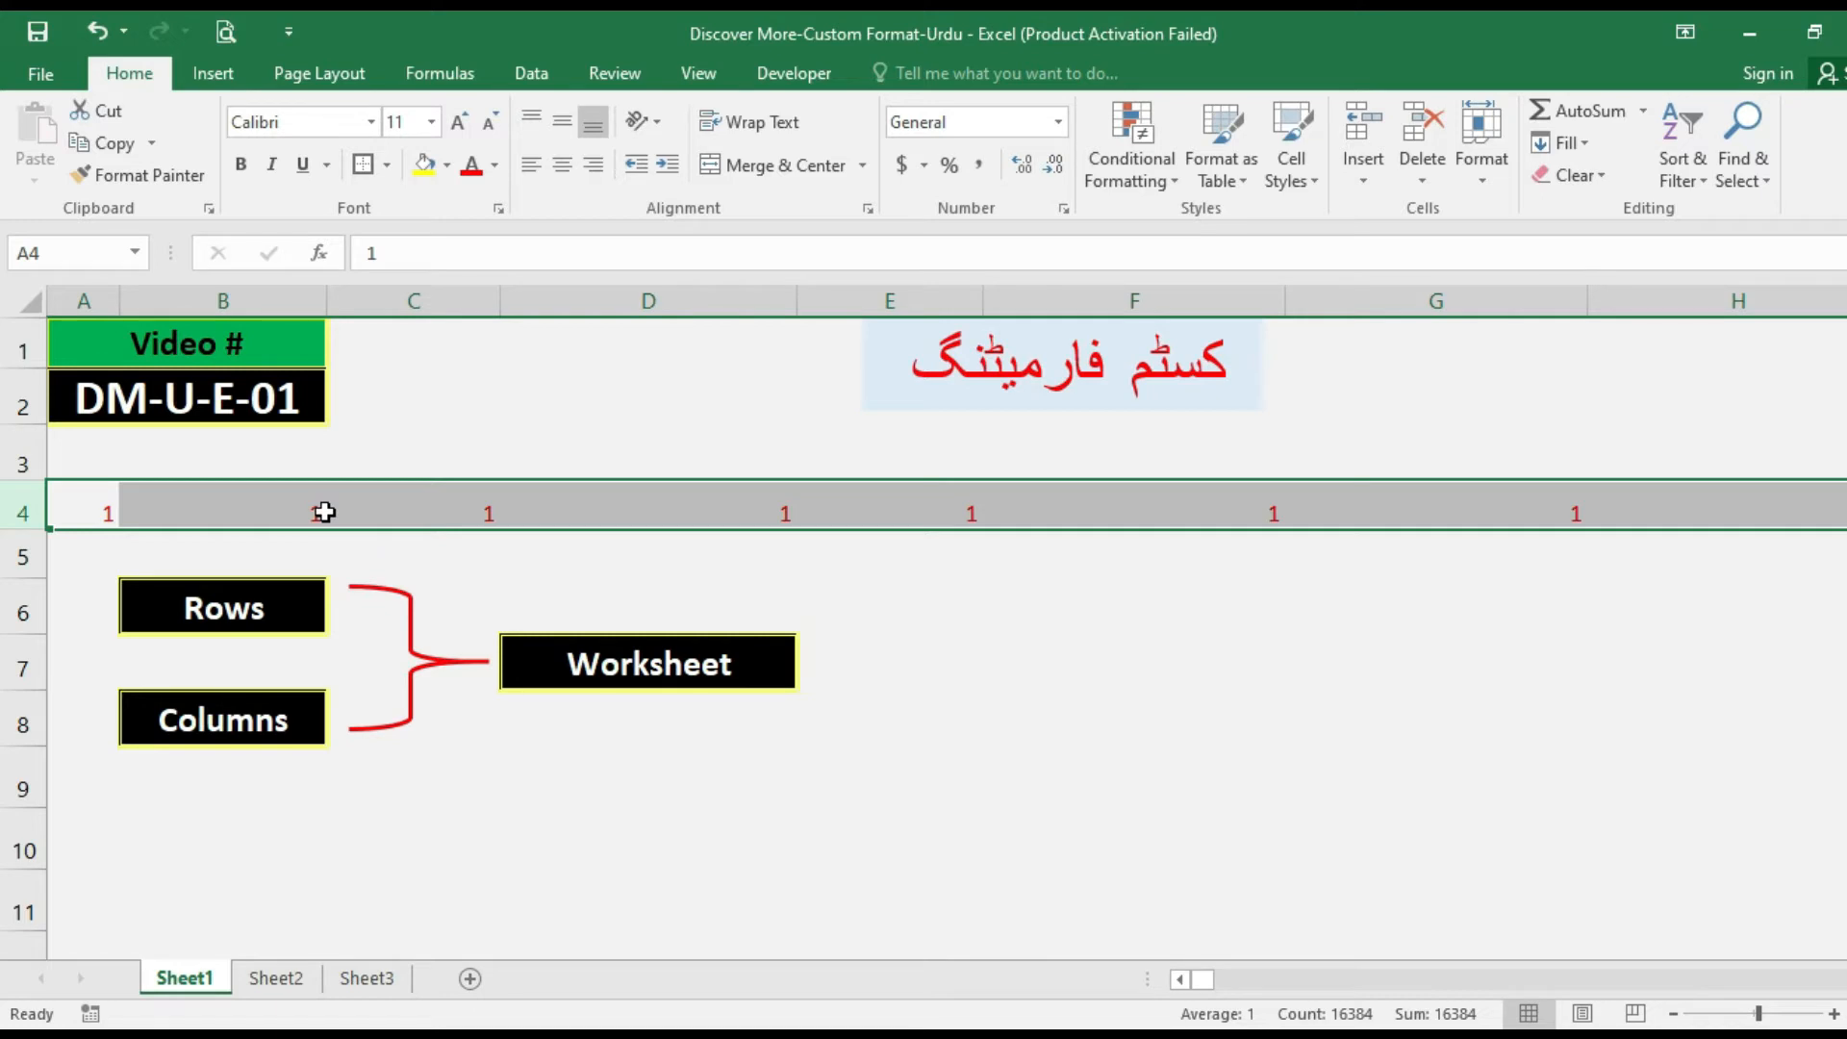
pyautogui.press('Delete')
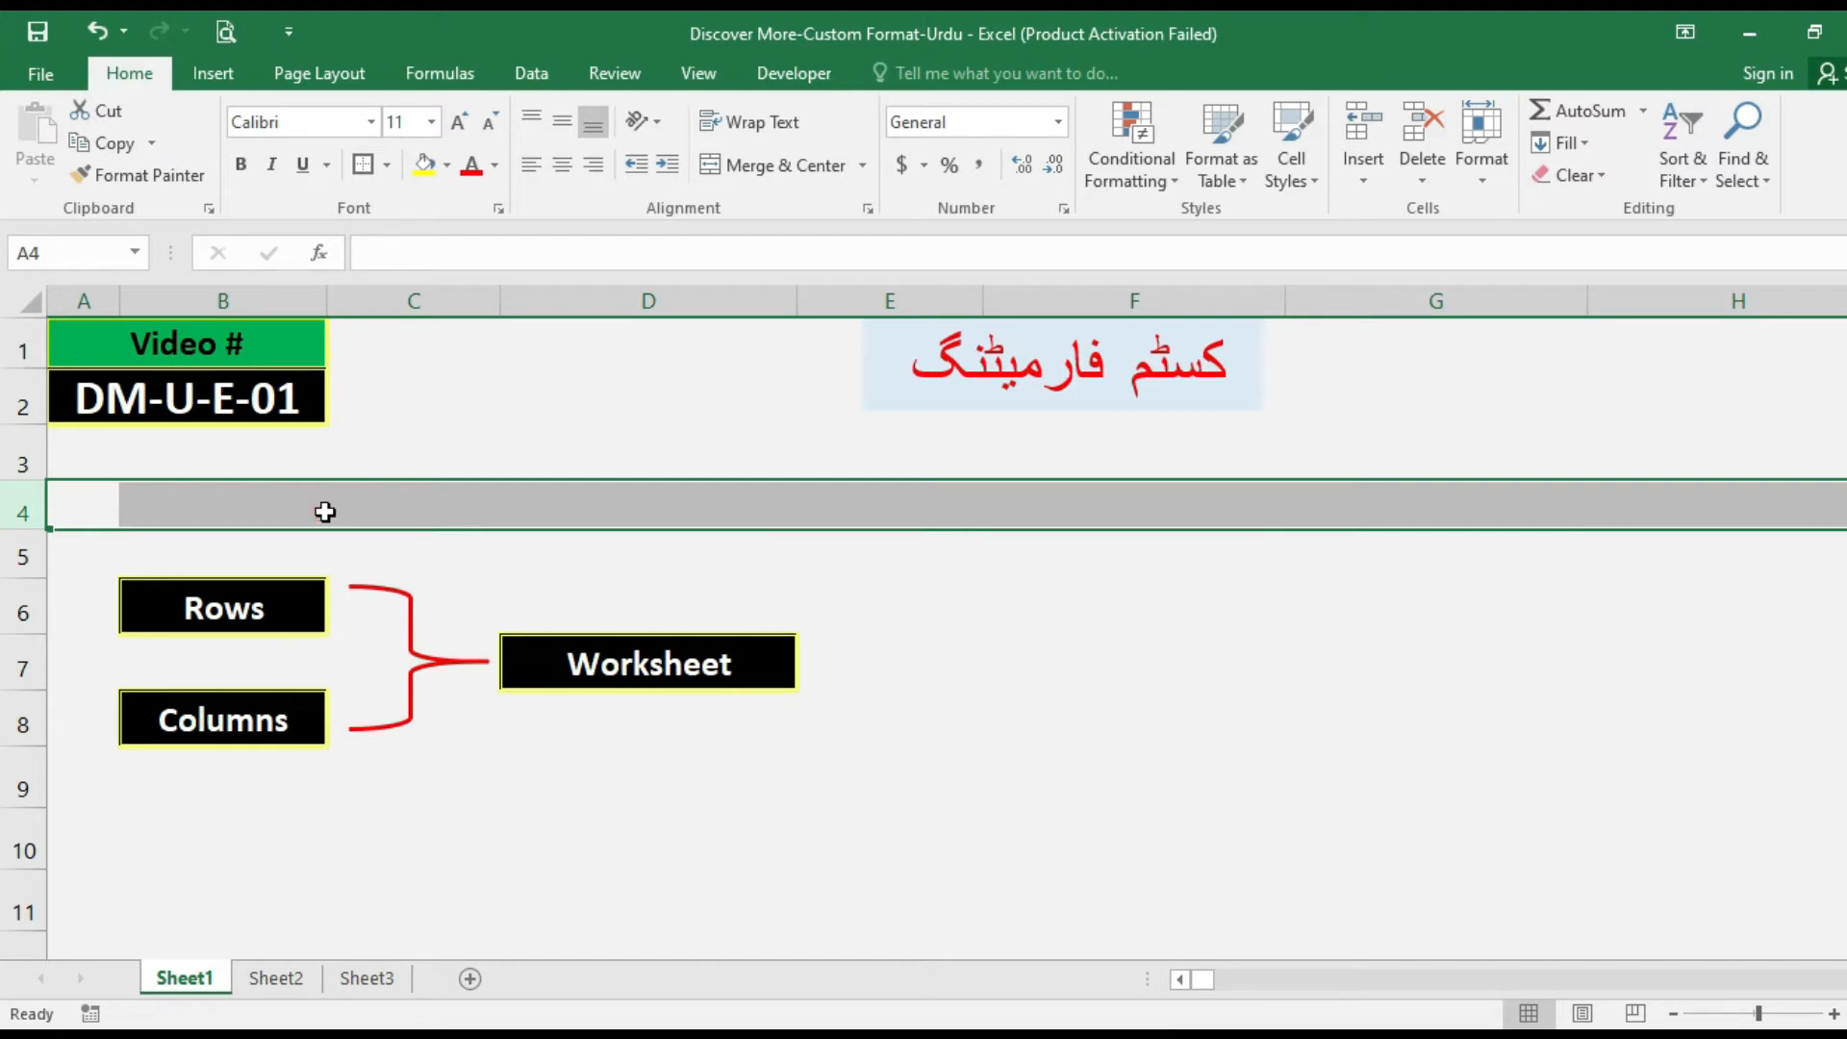
pyautogui.click(79, 469)
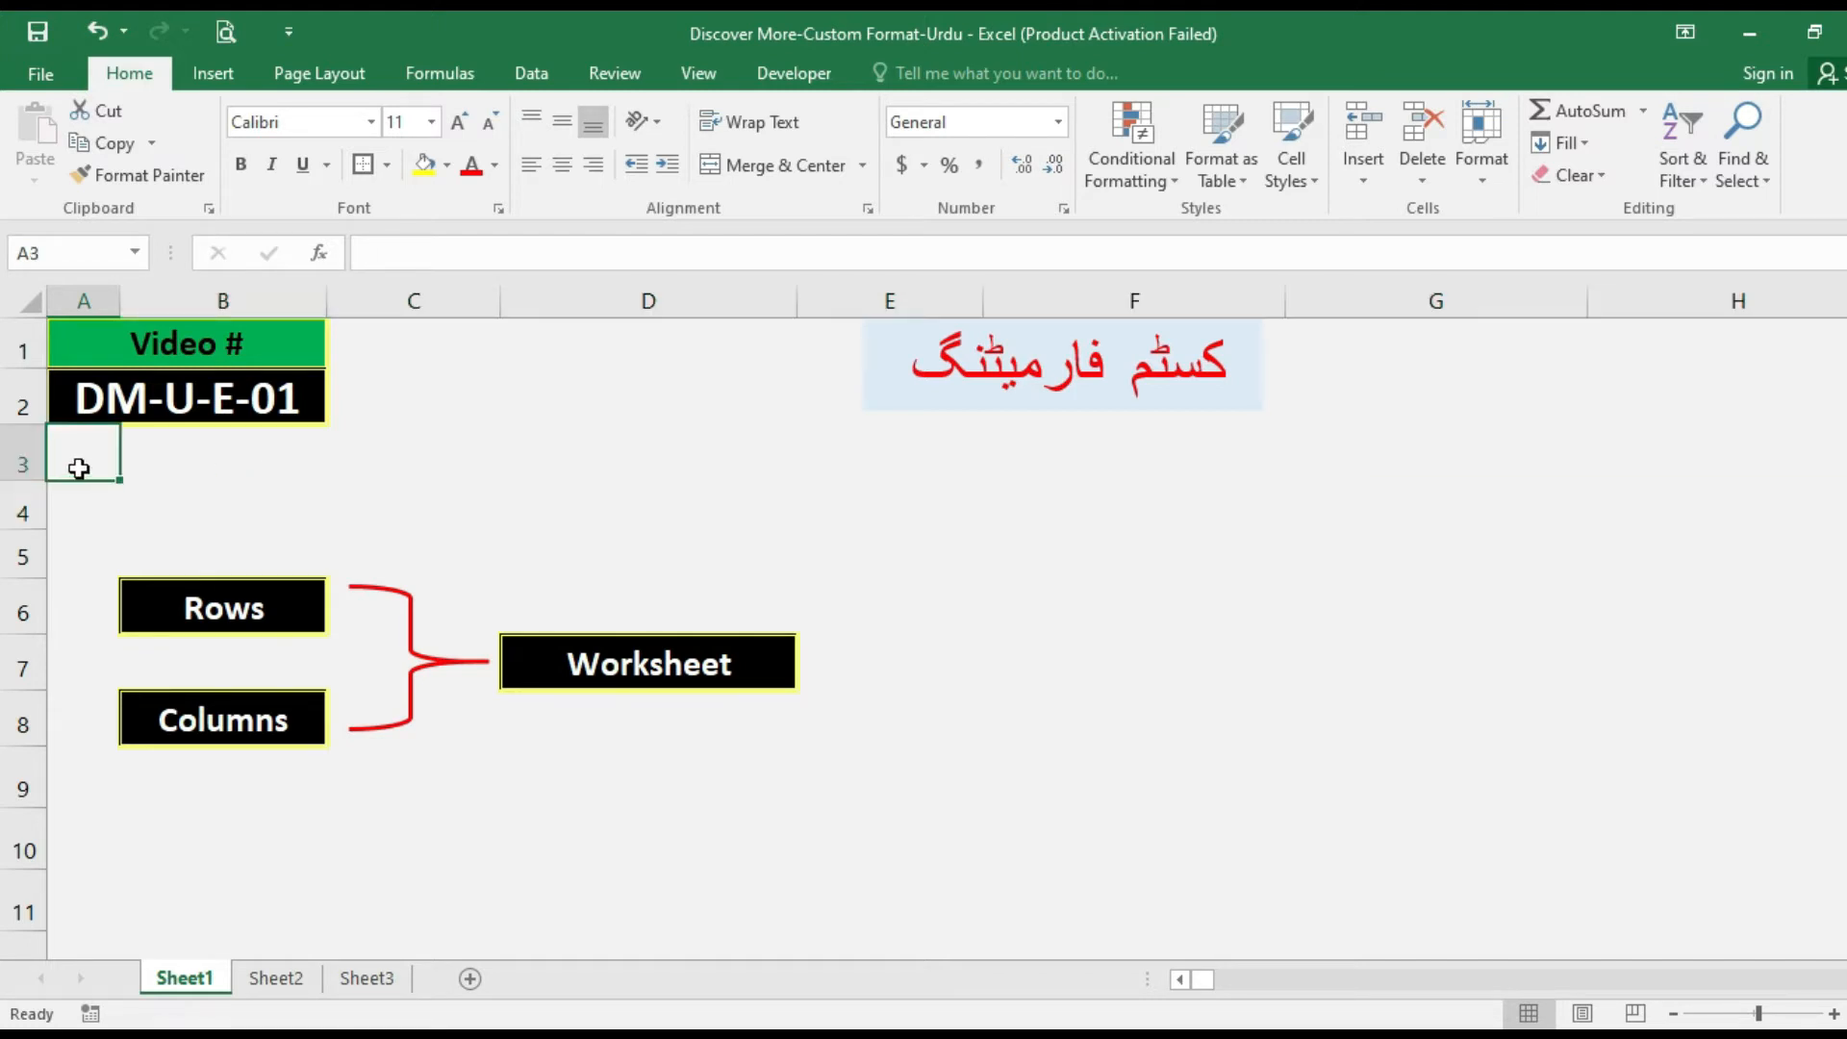
# On Sheet2, enter 100000 in cell H6 as the numeric example.
pyautogui.click(256, 980)
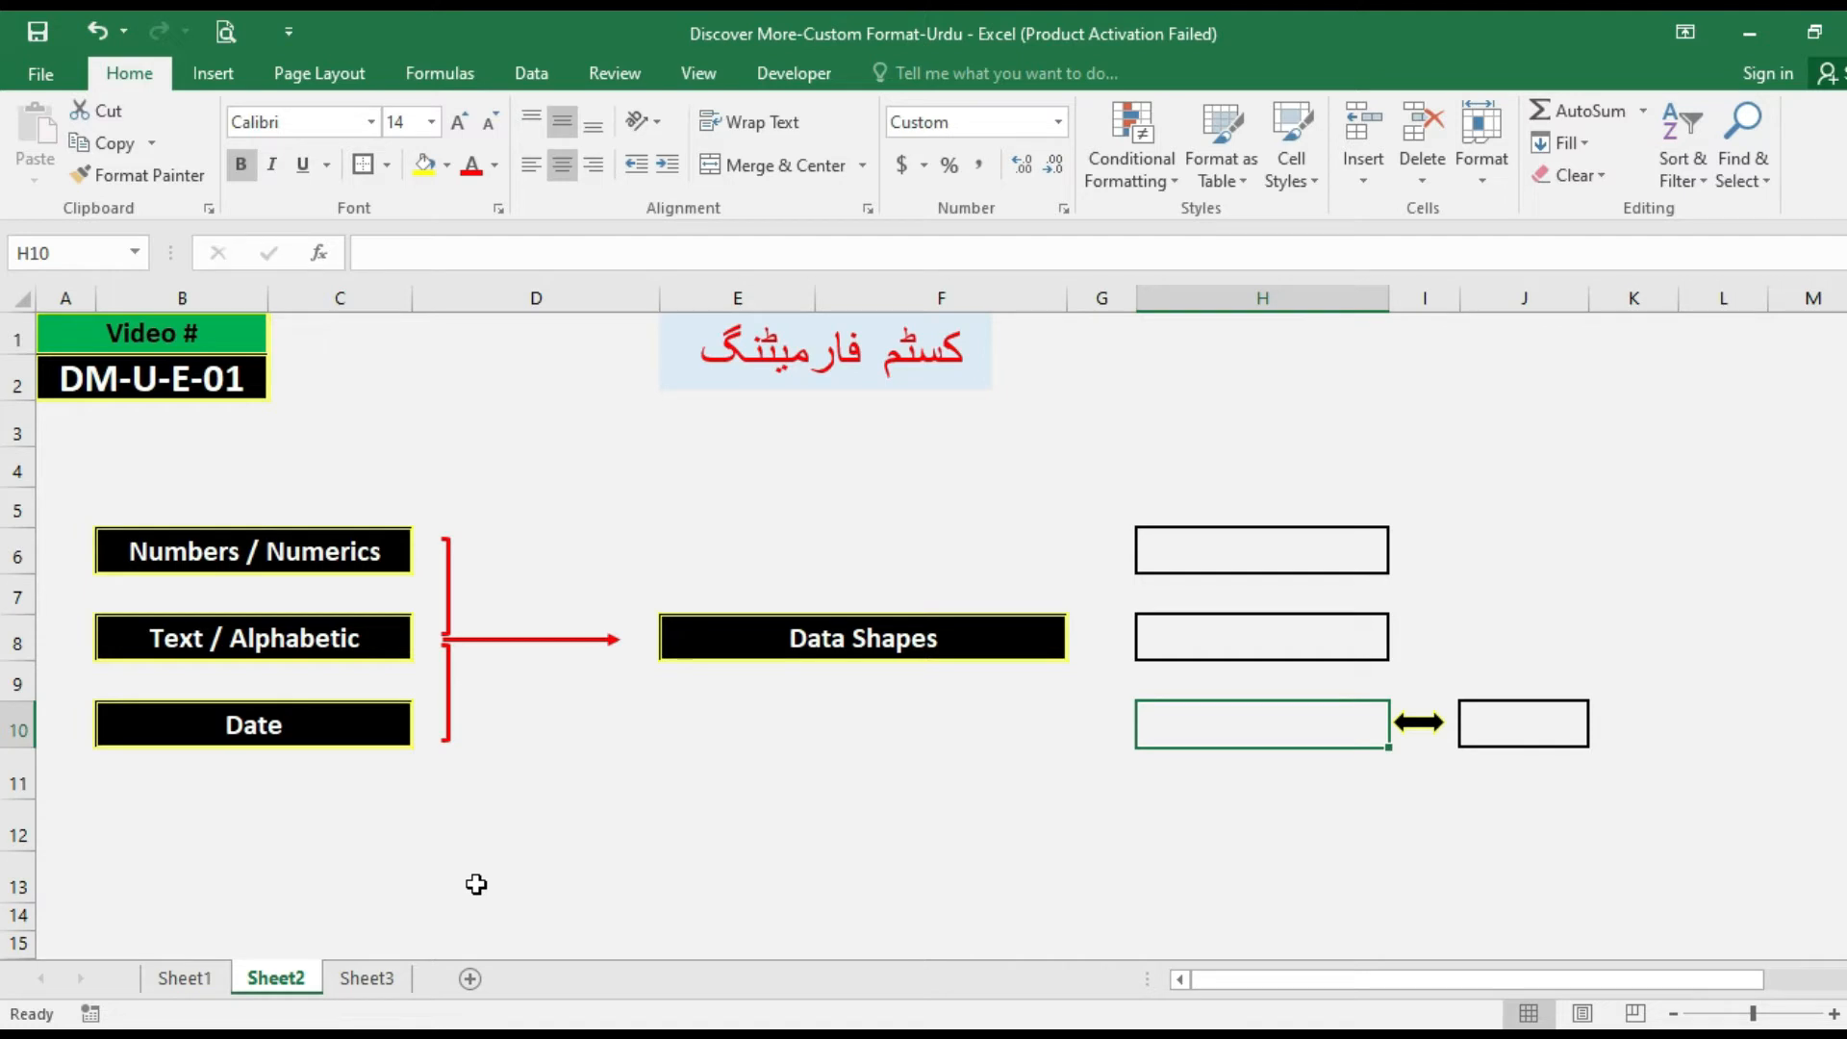
pyautogui.click(279, 579)
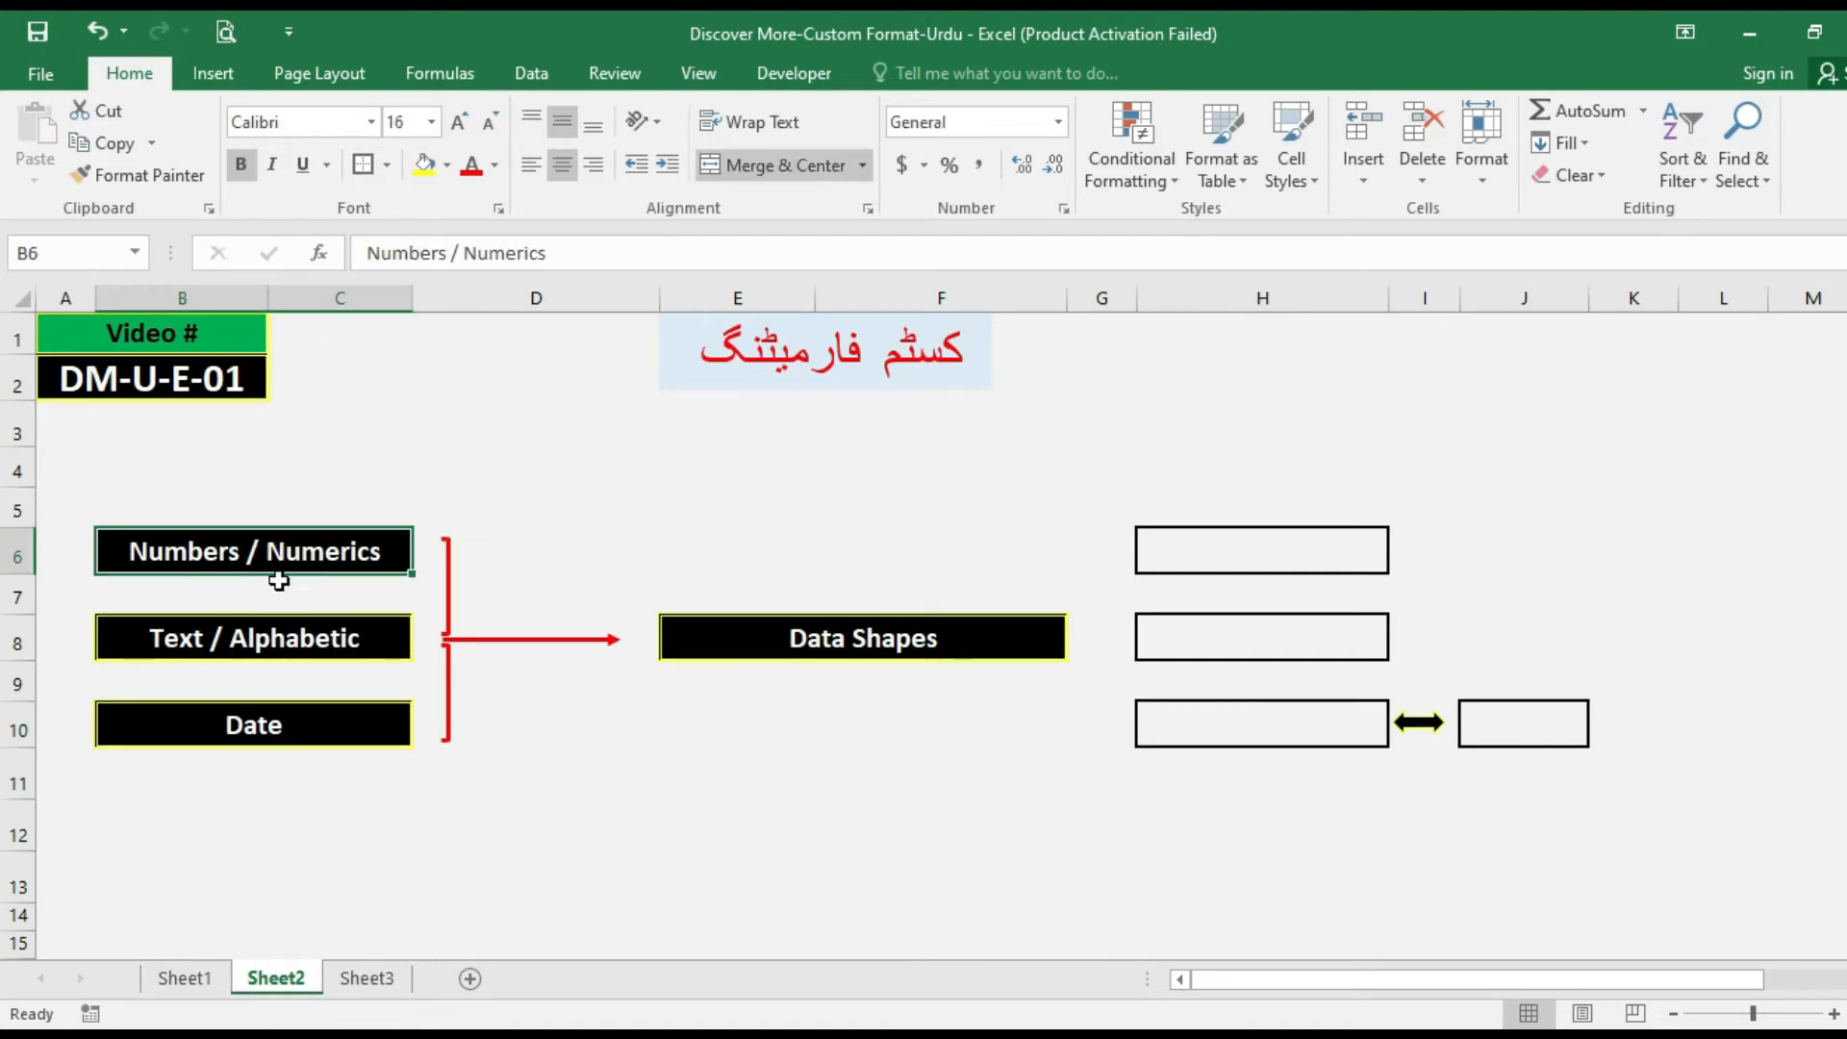
pyautogui.click(1228, 554)
pyautogui.write('100000')
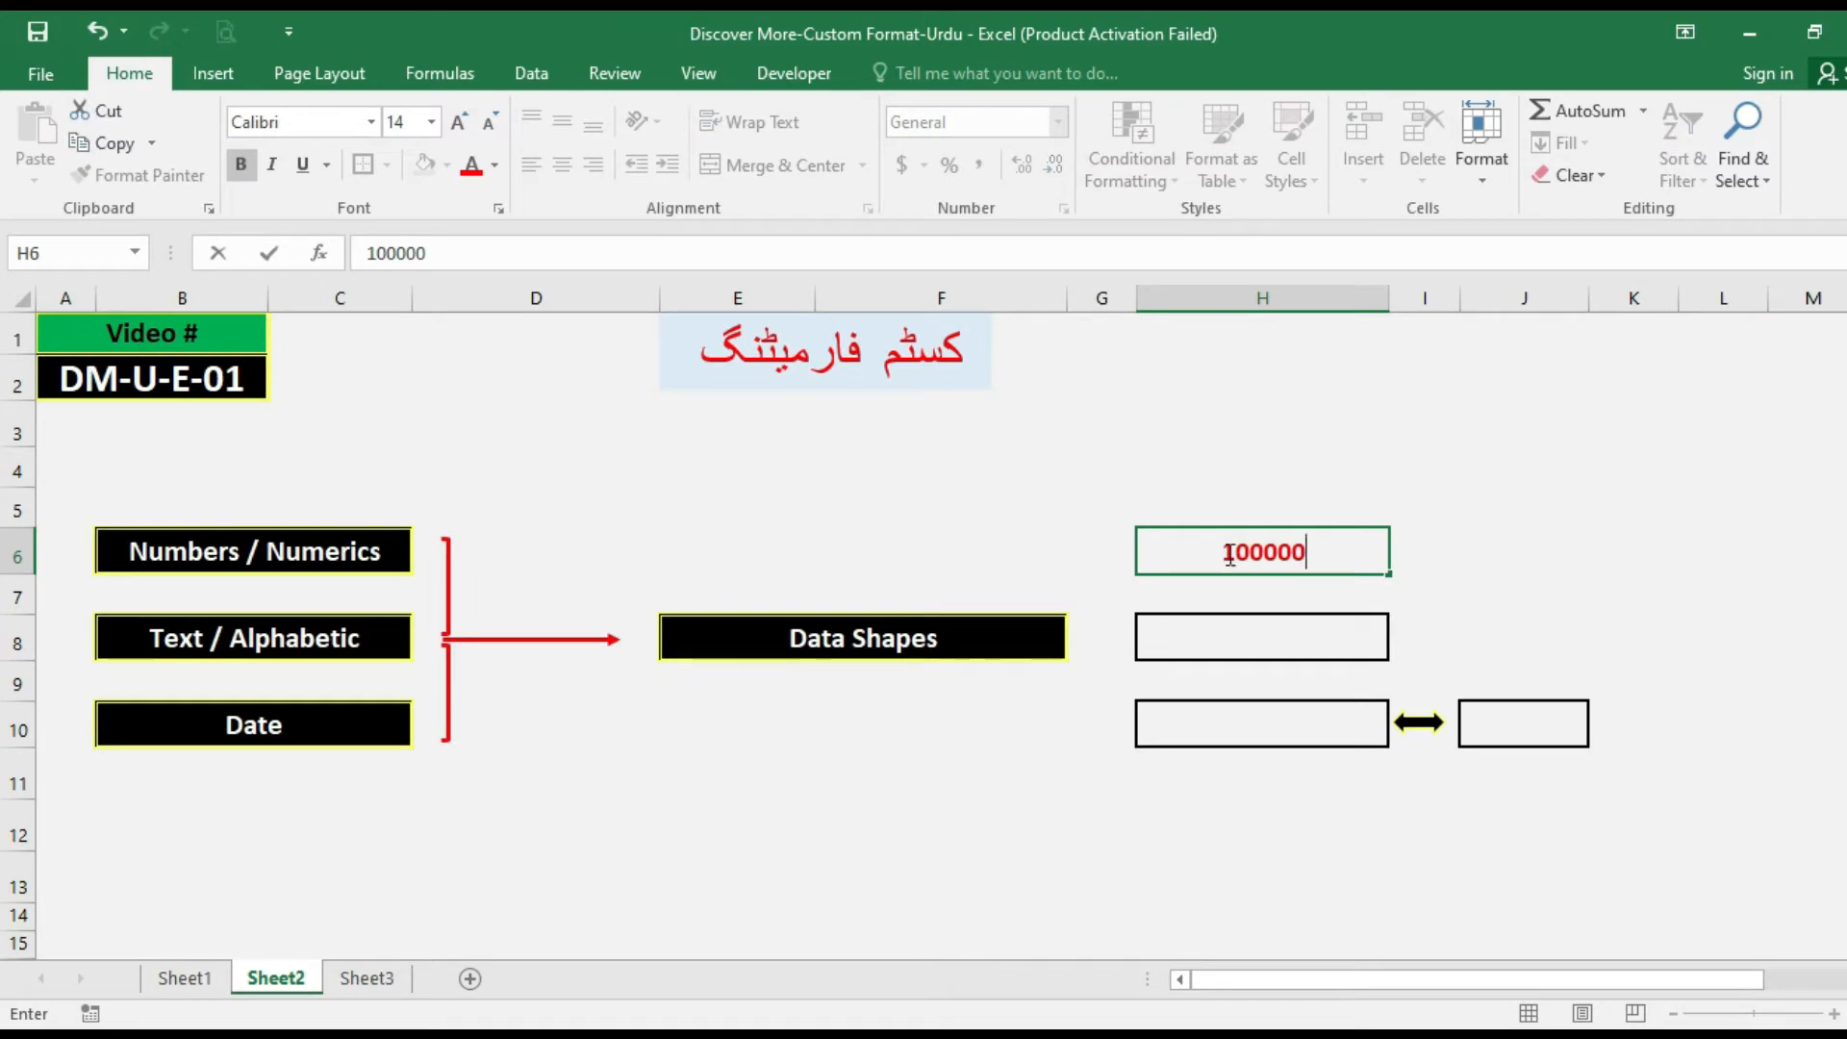
pyautogui.press('Return')
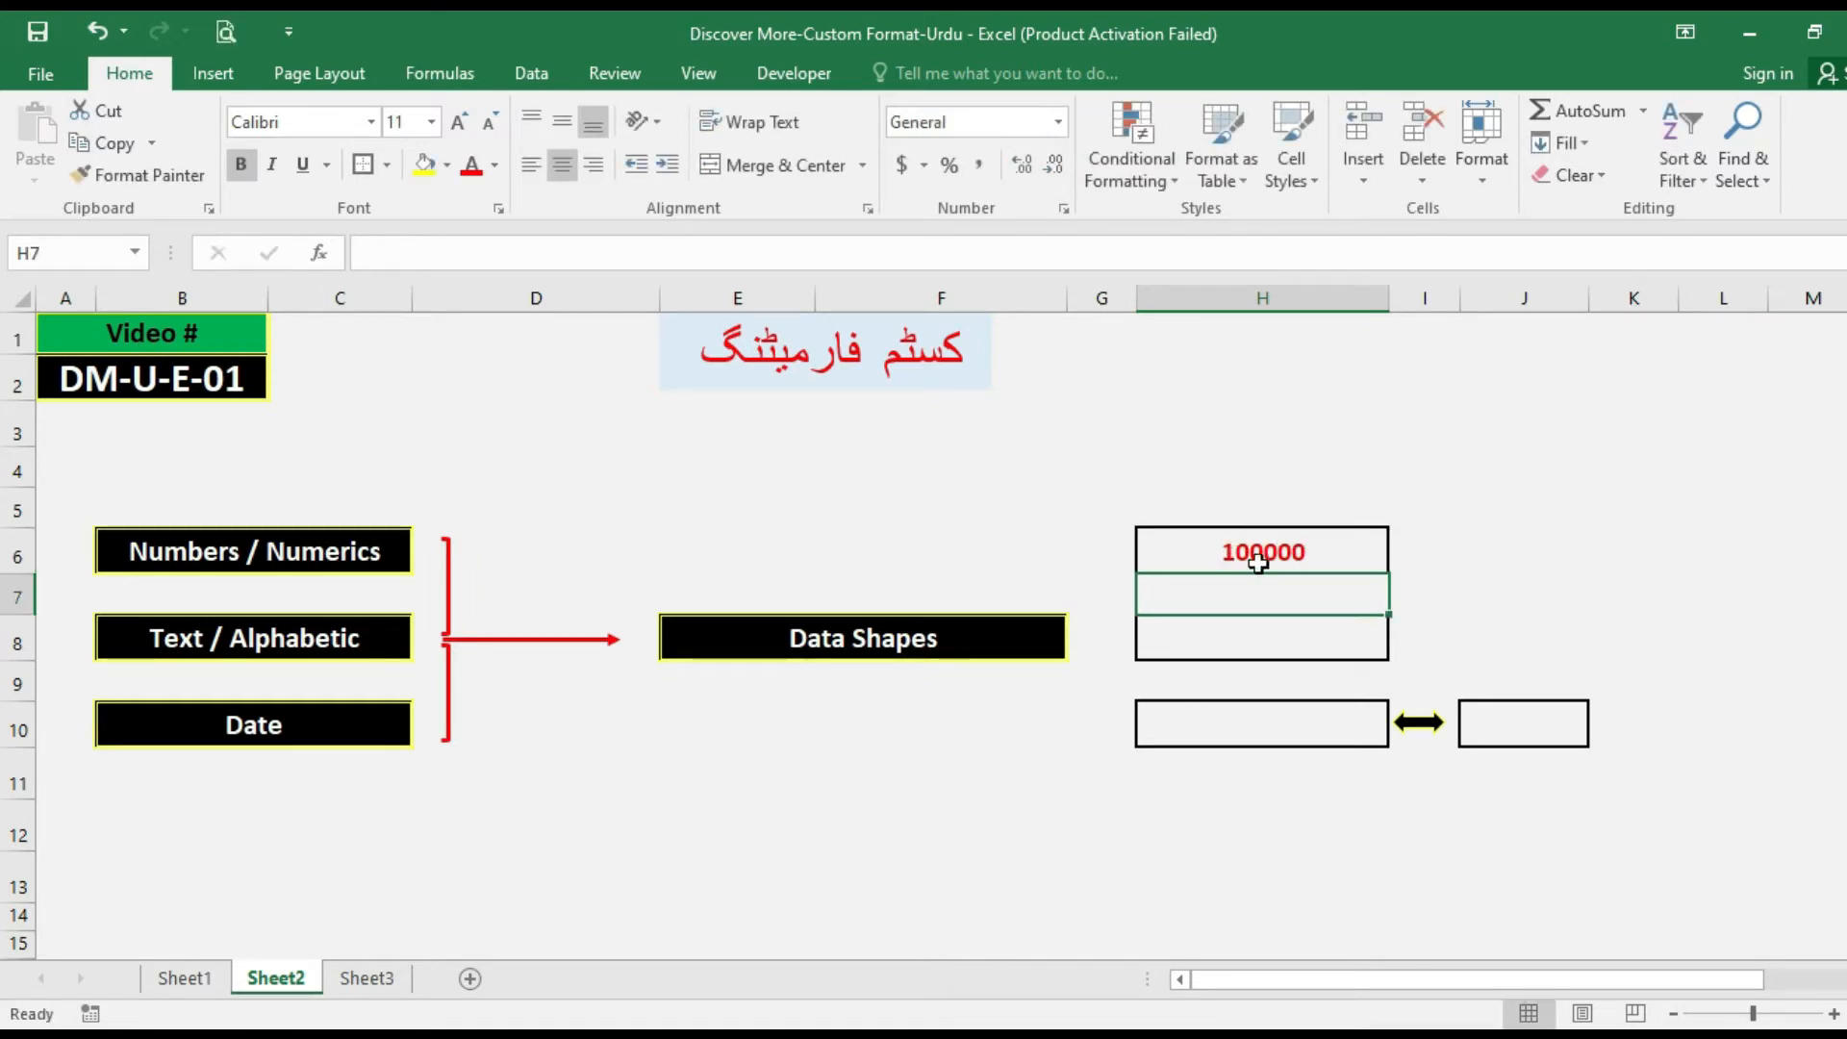
# Enter a person's full name in cell H8 as the text example and select the empty date cell H10.
pyautogui.click(1173, 647)
pyautogui.doubleClick(1173, 647)
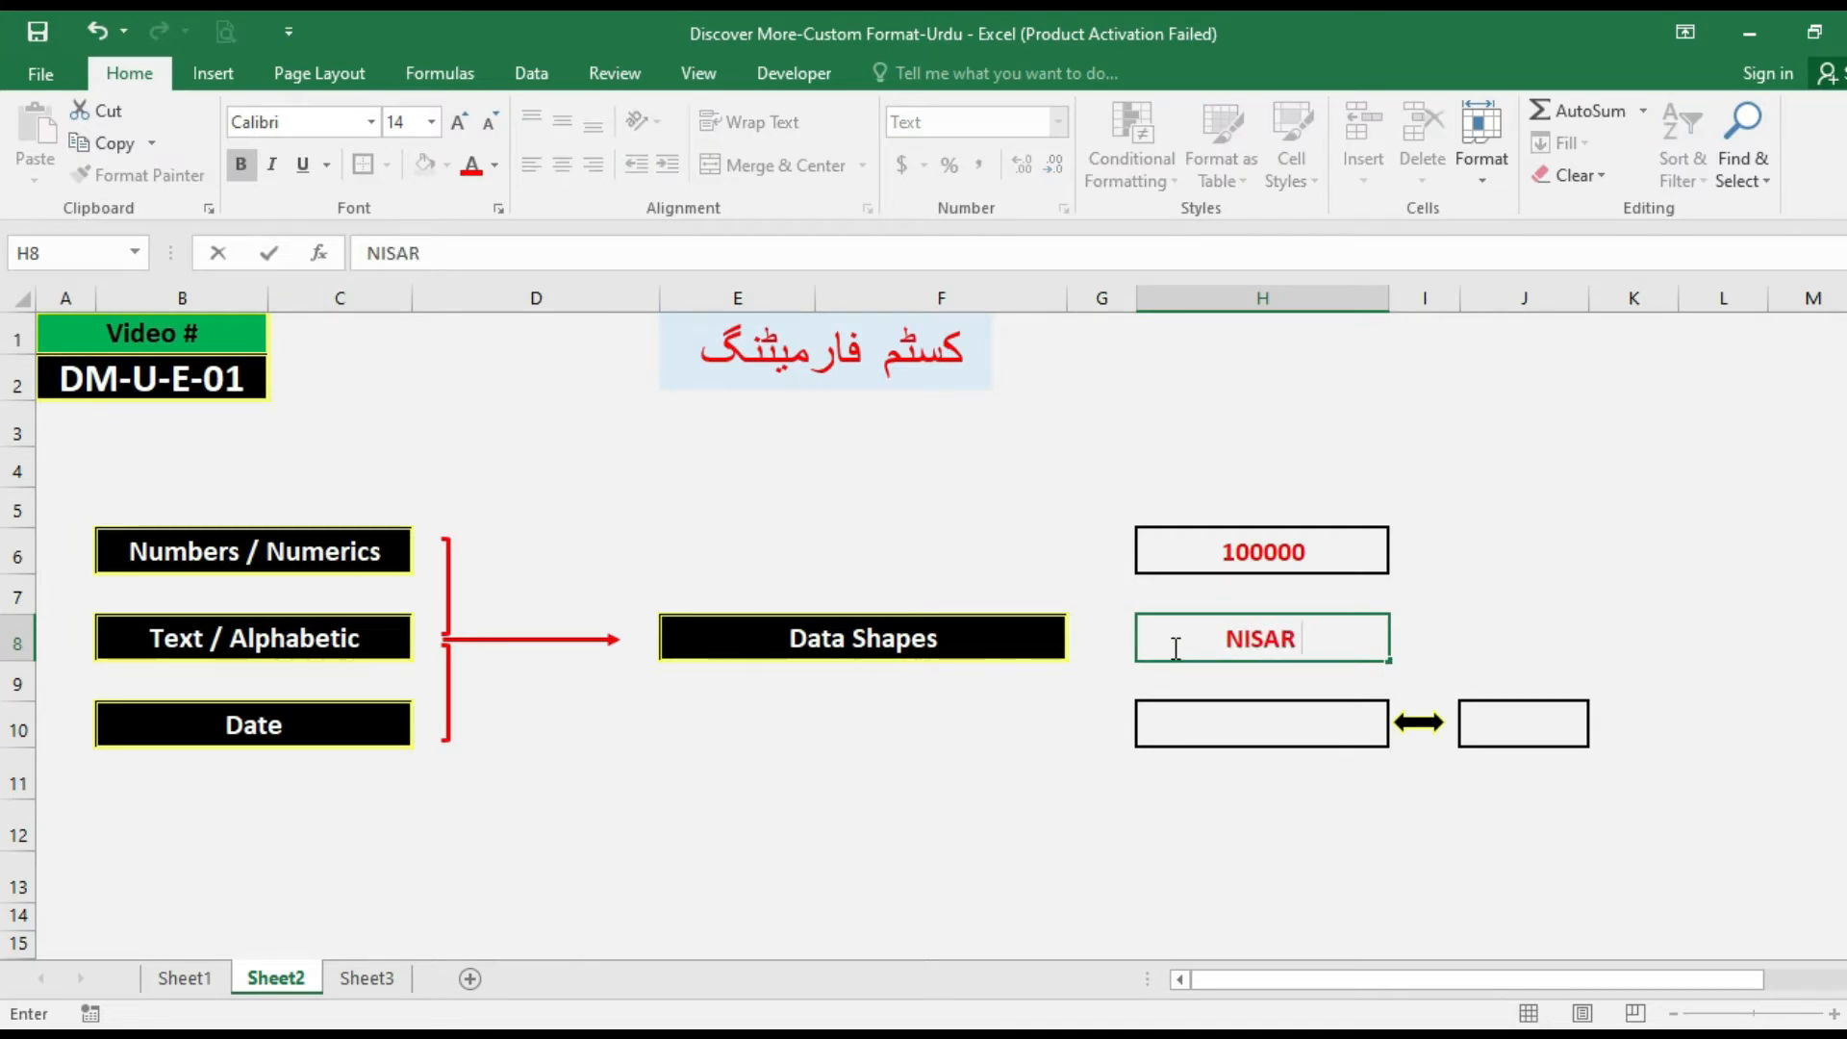
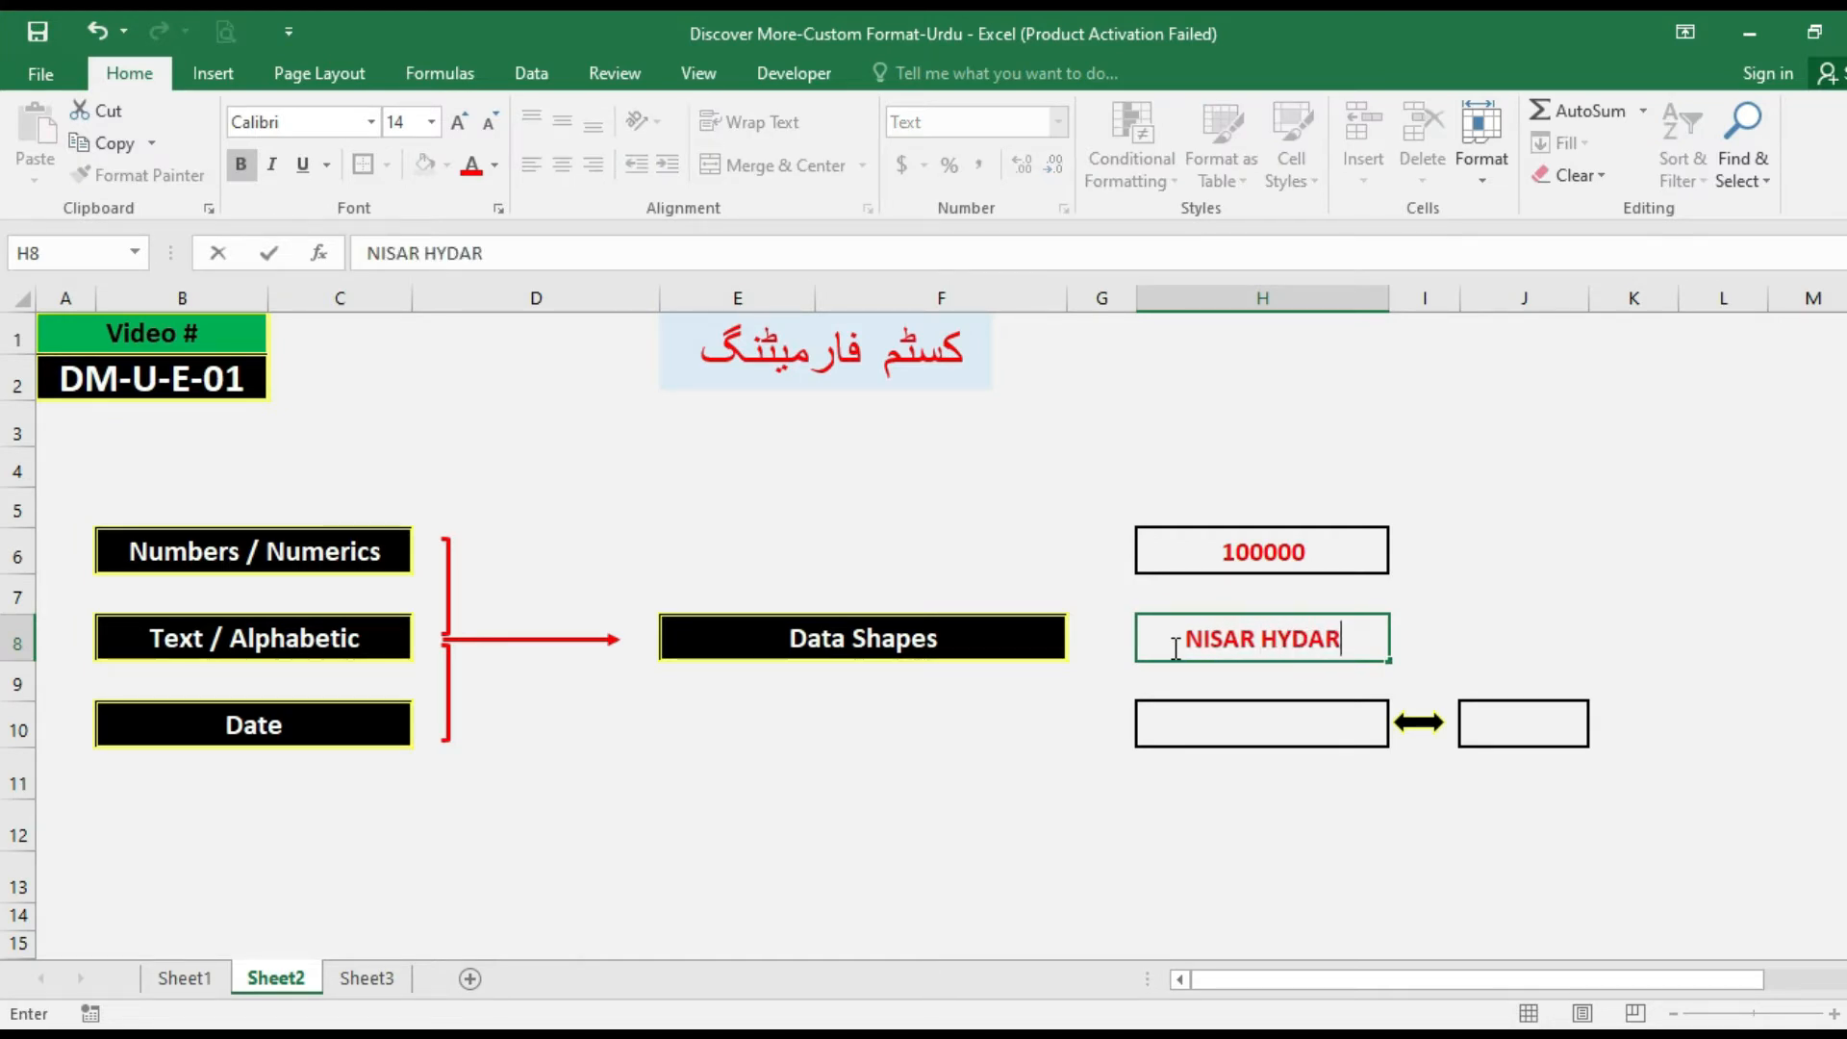
pyautogui.press('Return')
pyautogui.click(1173, 648)
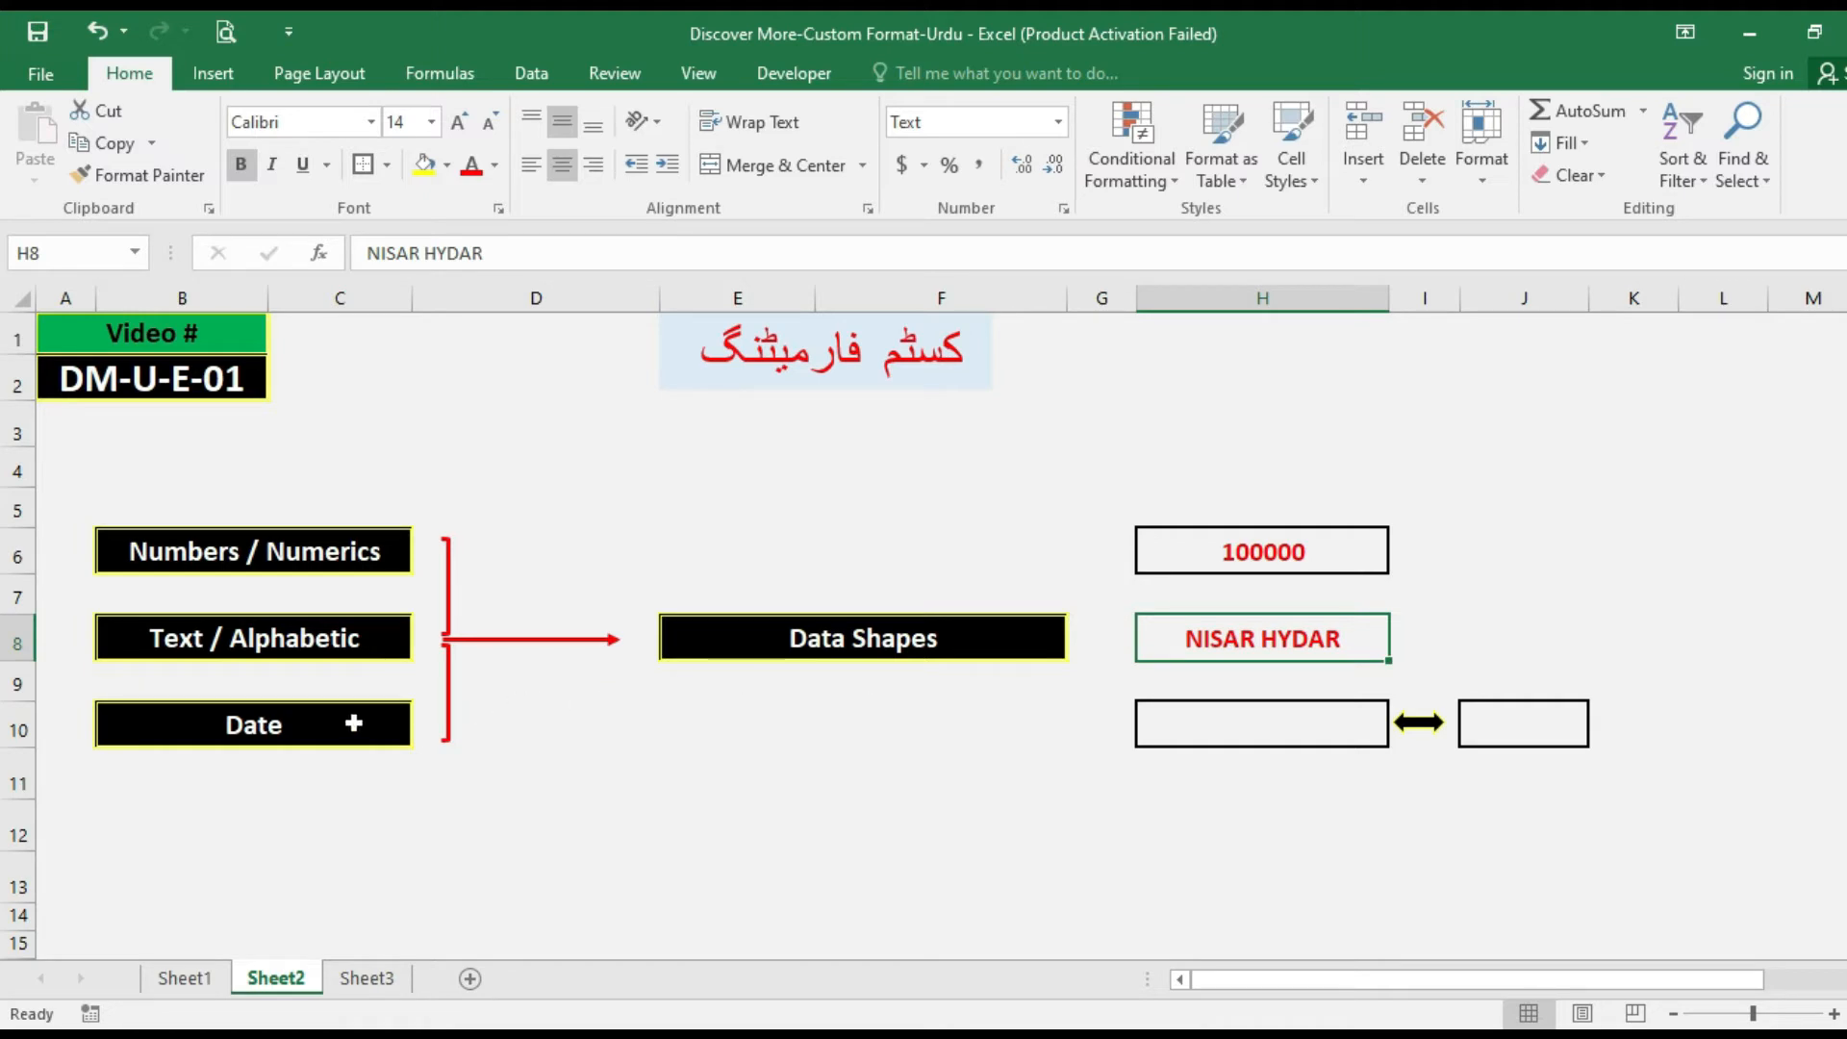
pyautogui.click(1170, 723)
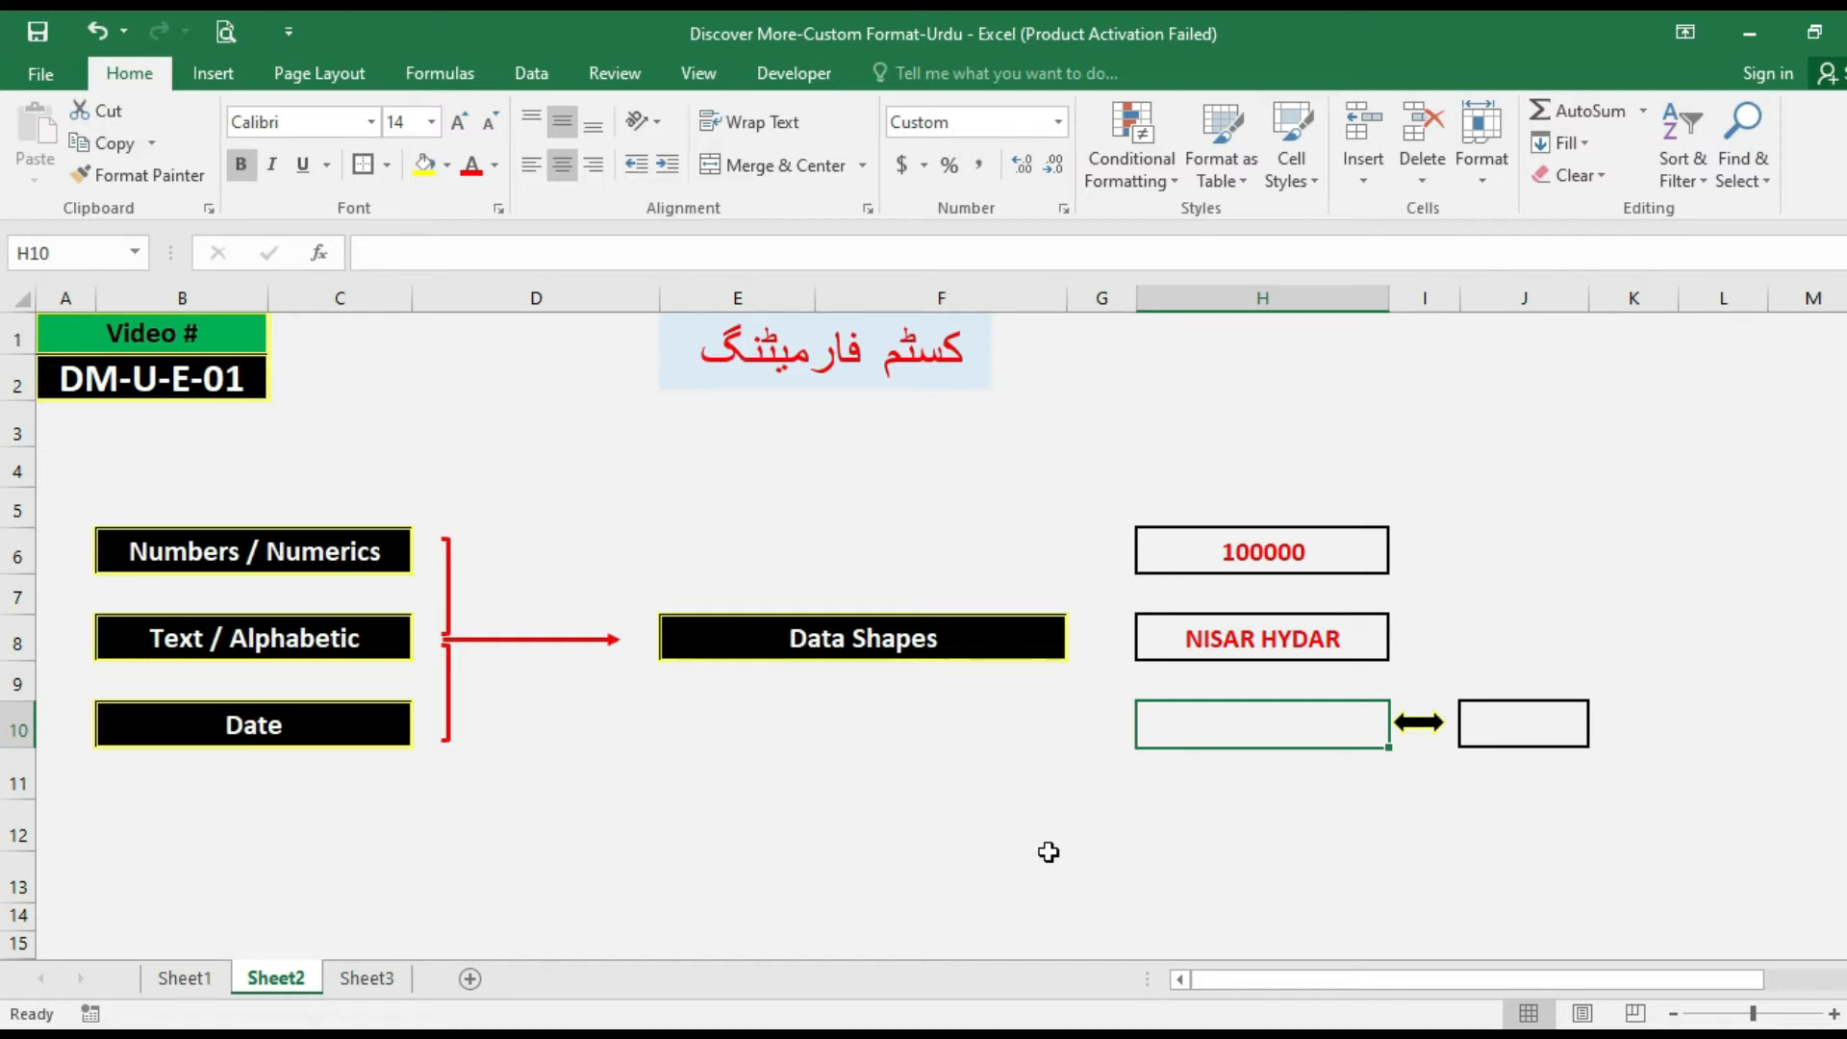
# Enter the date 24-07-2020 in cell H10 as the date example.
pyautogui.write('24')
pyautogui.write('-07')
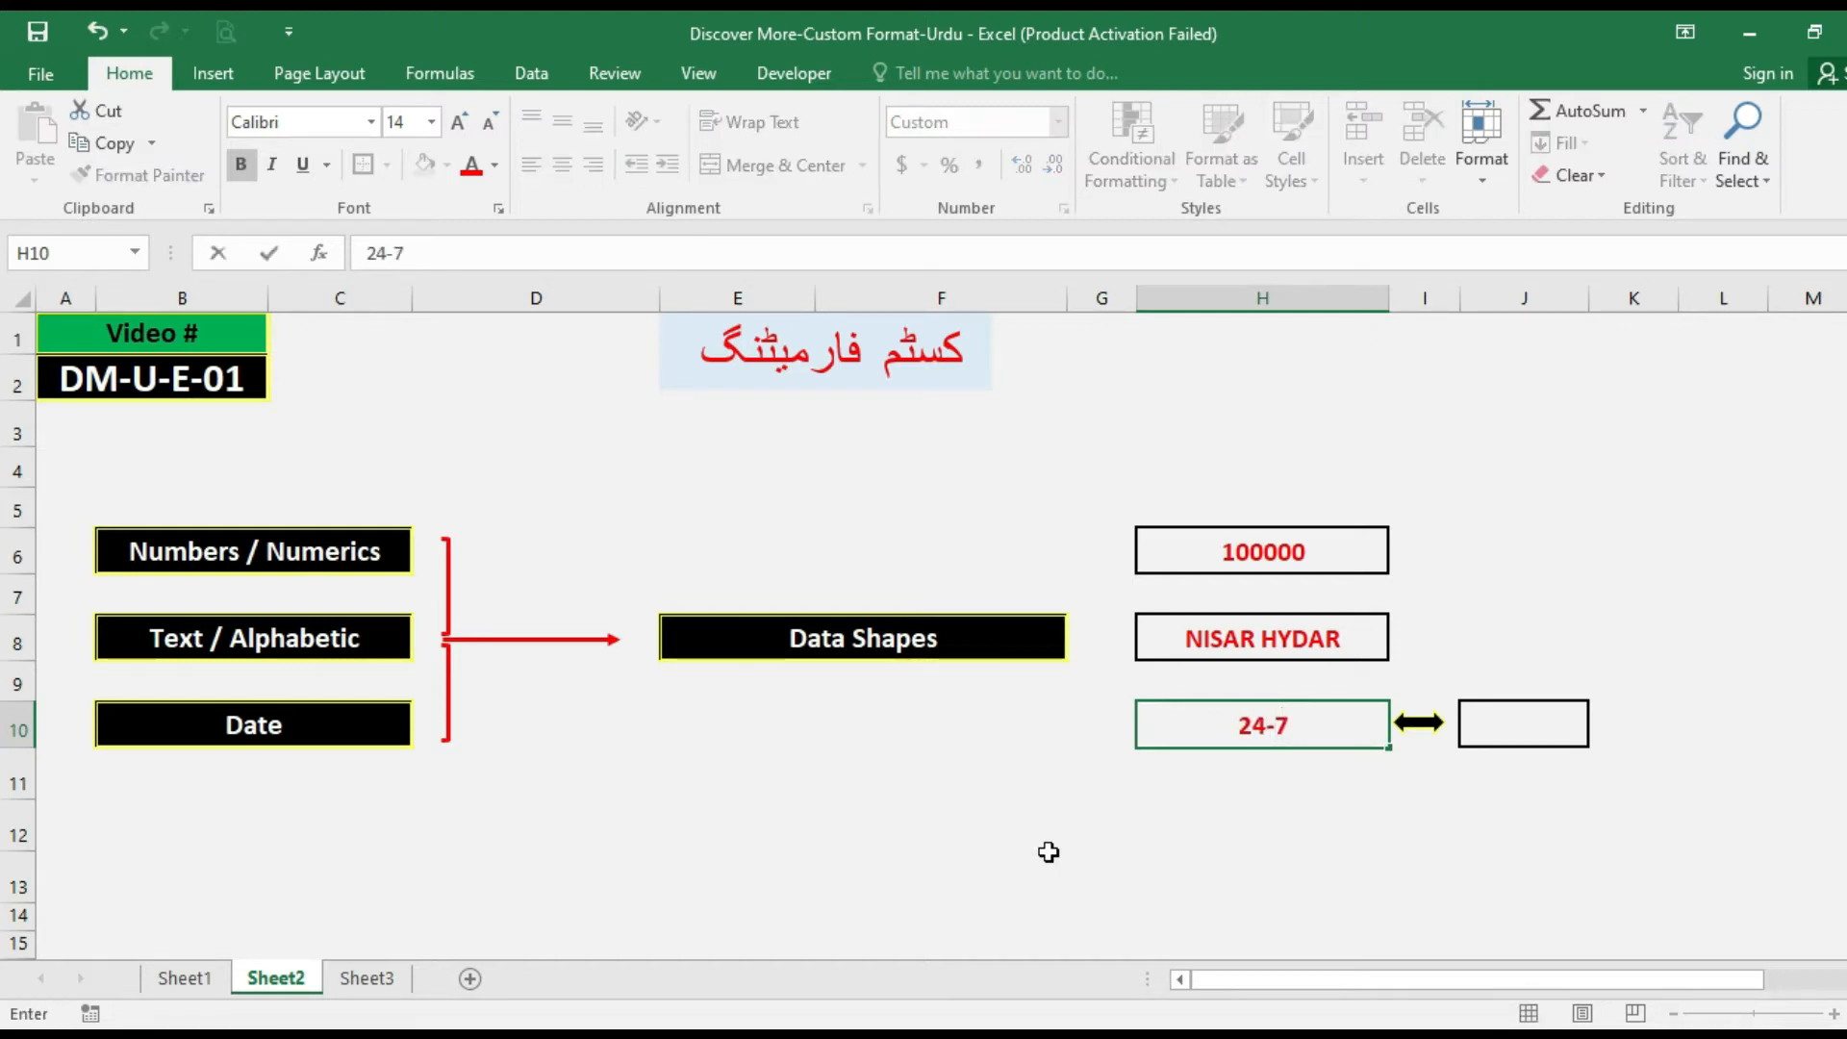
pyautogui.hotkey('ctrl', 'Return')
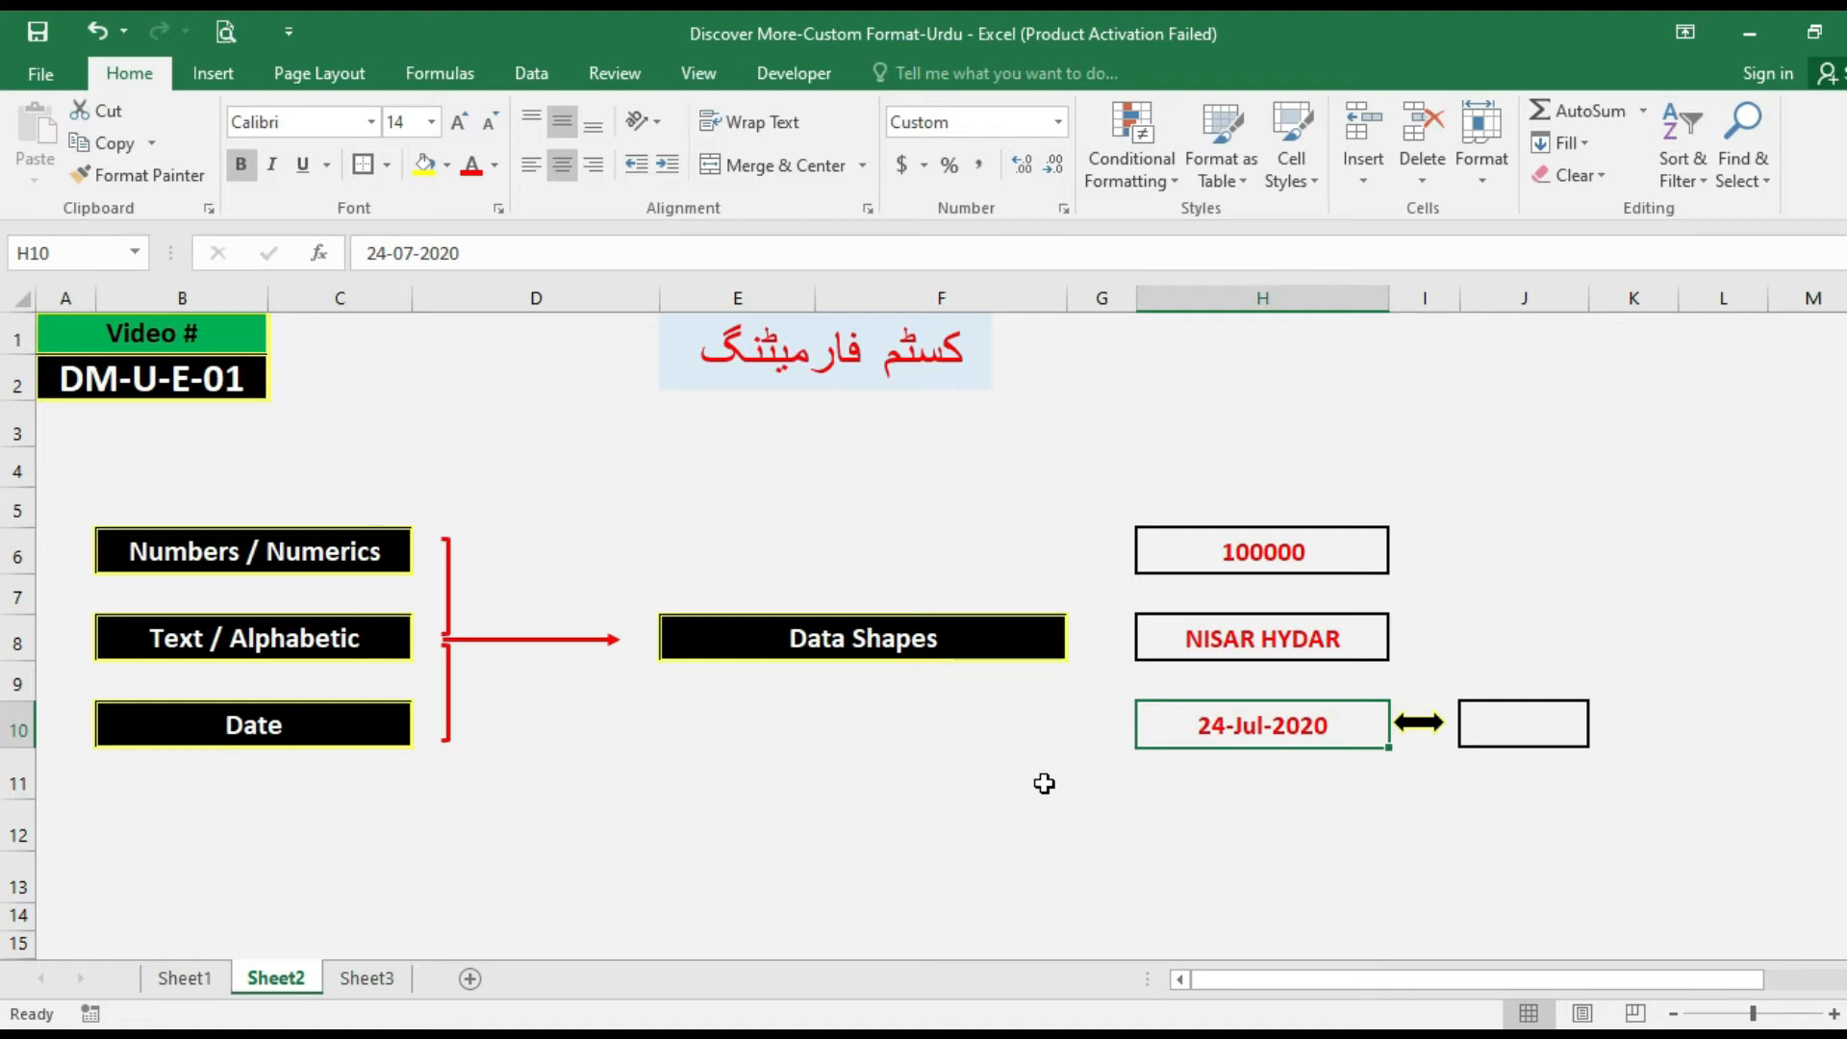
# Review the number format categories offered for cell H6 in the Format Cells dialog, closing it without changes.
pyautogui.click(1244, 544)
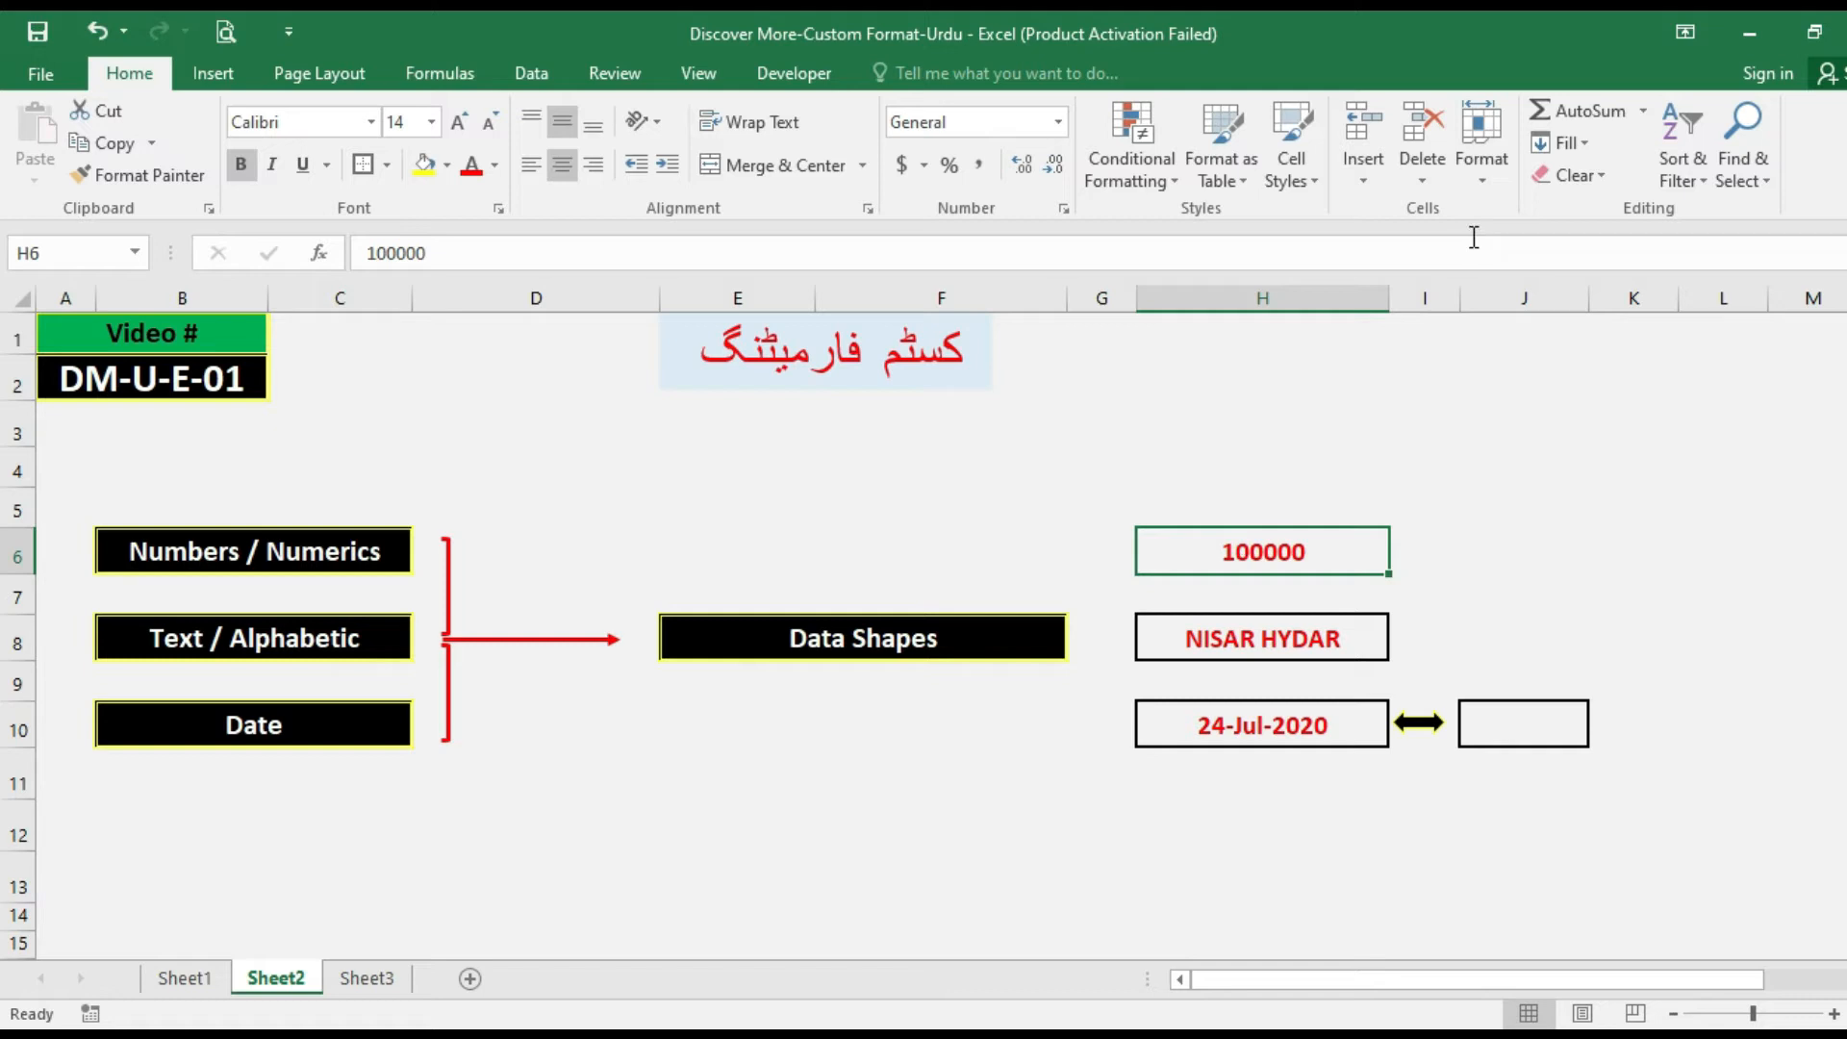
pyautogui.click(1483, 184)
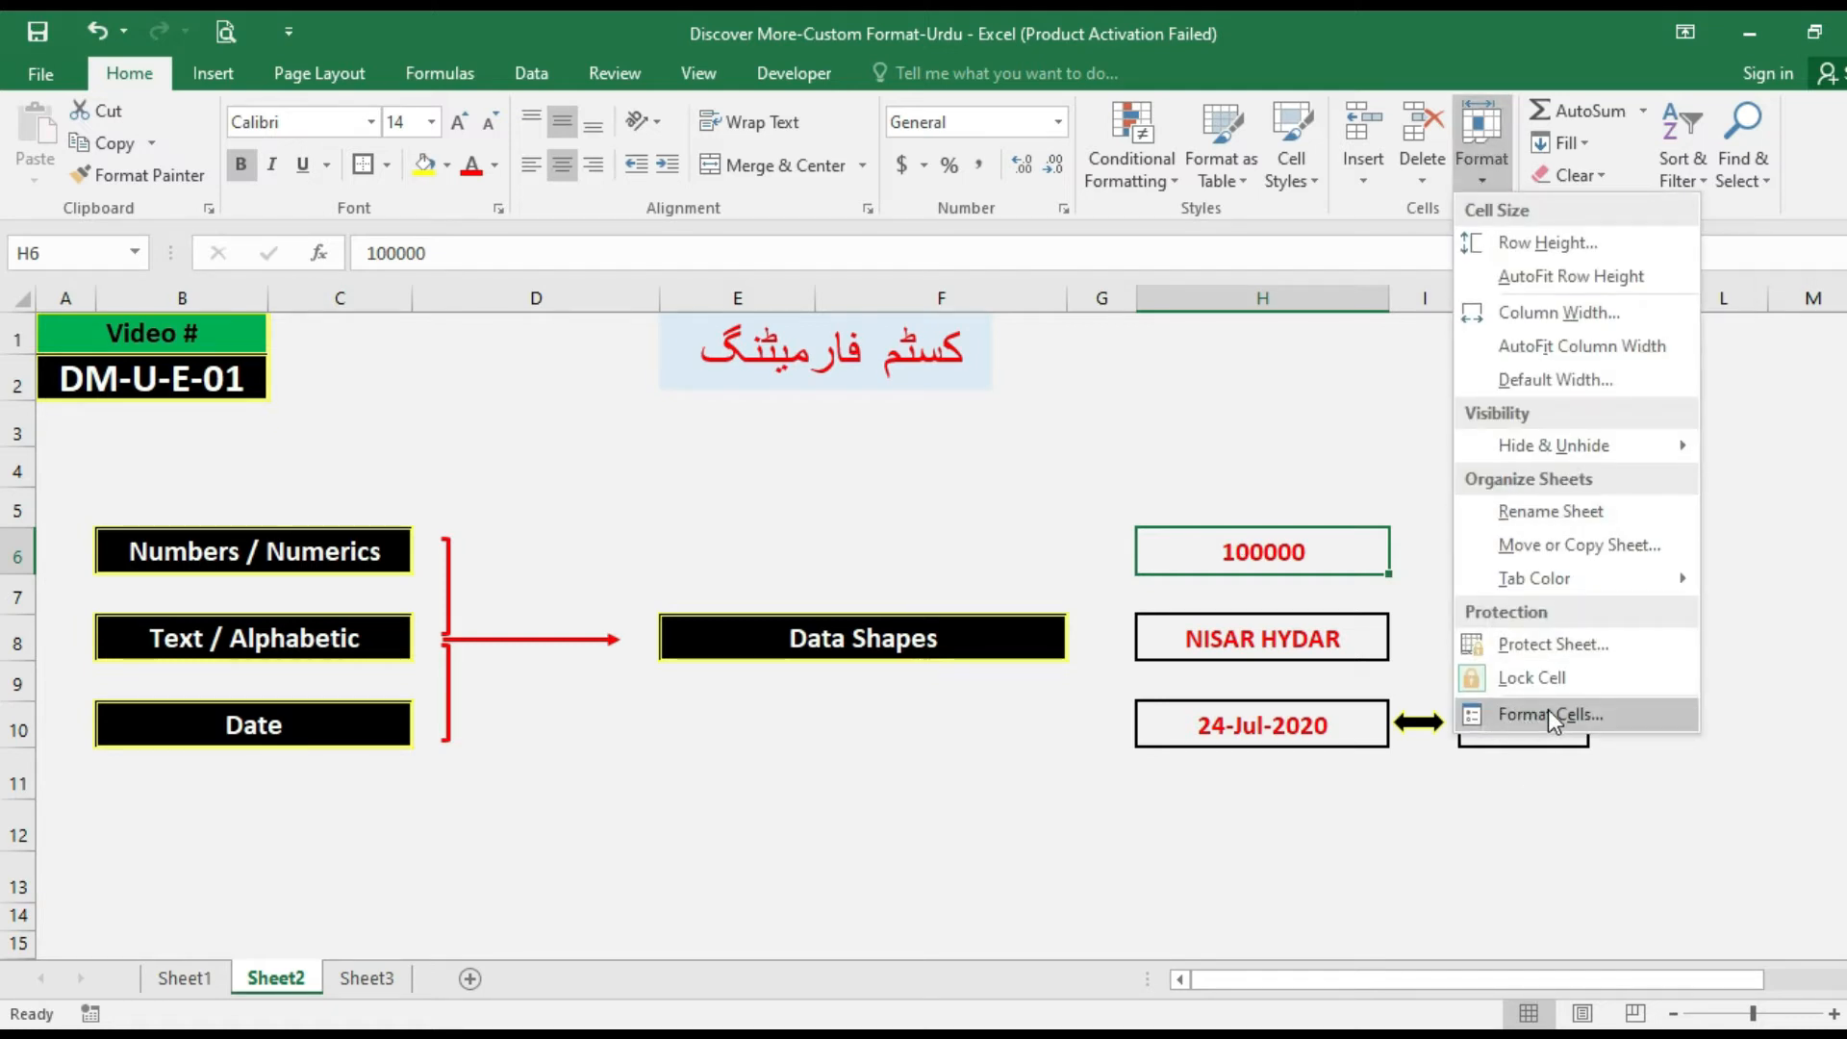
pyautogui.click(1518, 714)
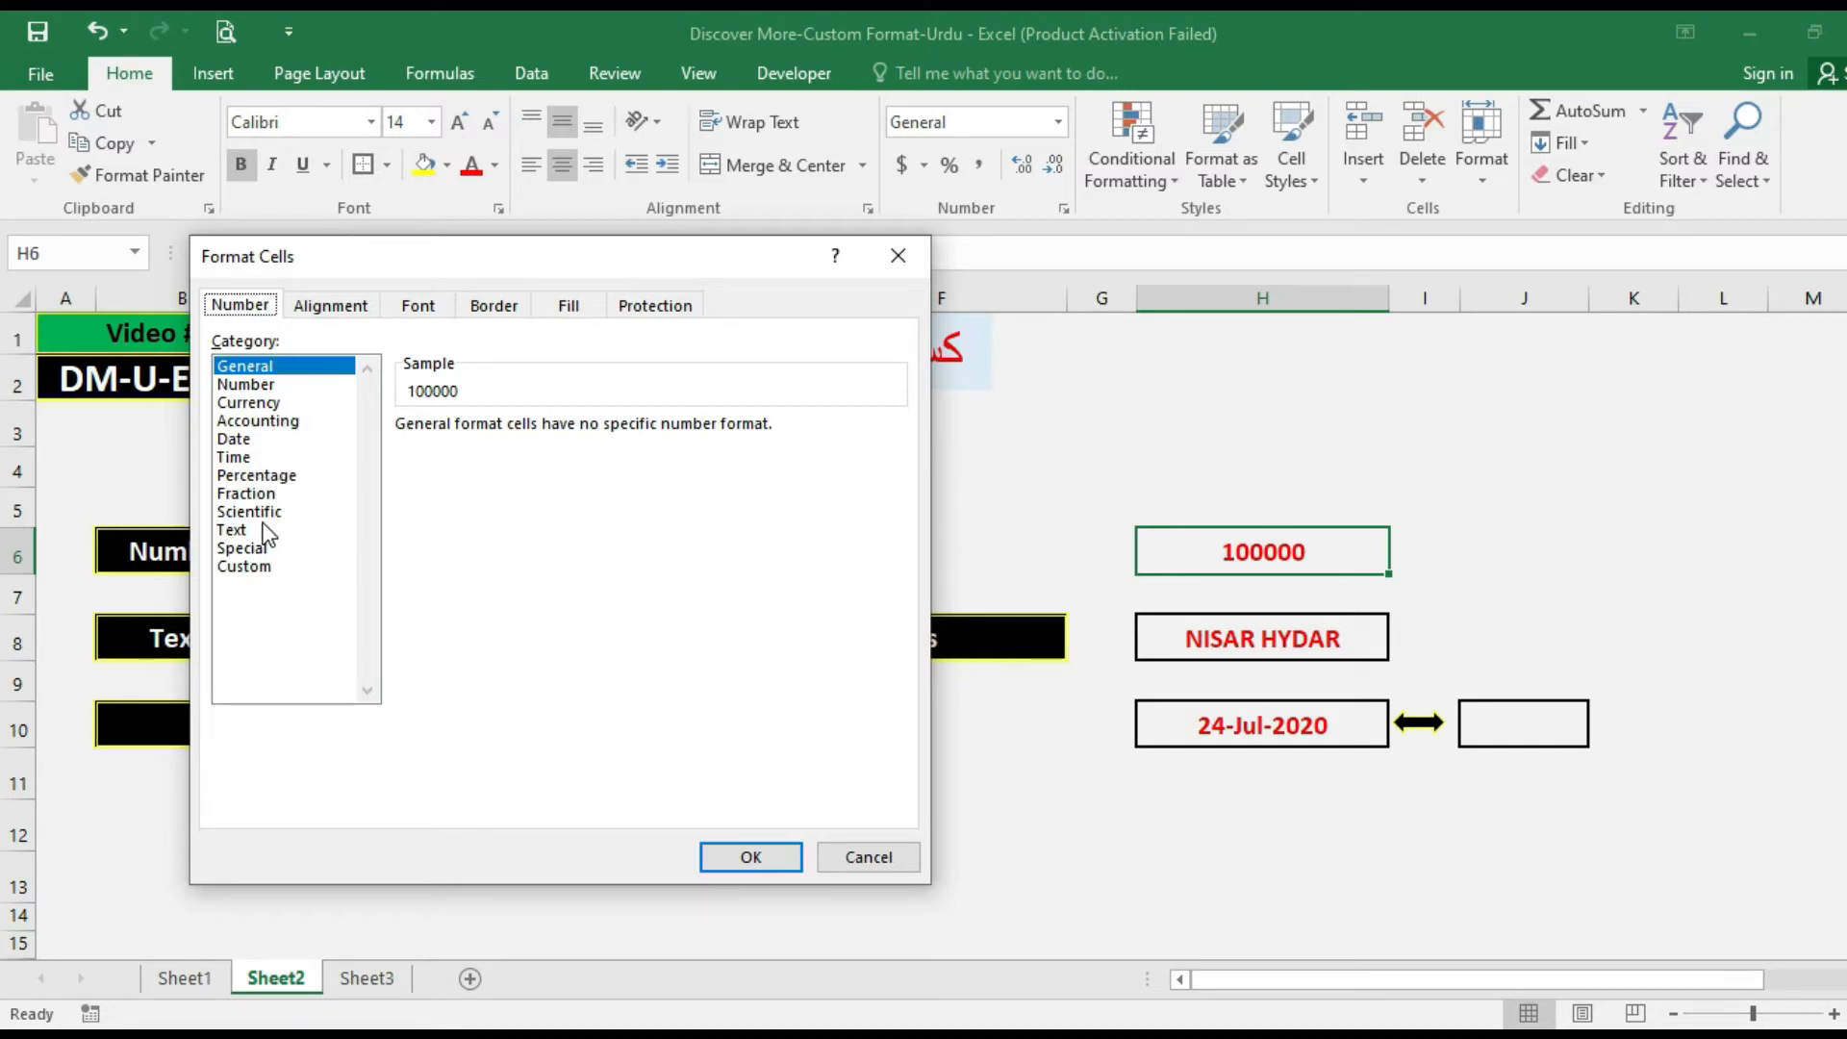
pyautogui.click(889, 864)
pyautogui.click(1473, 174)
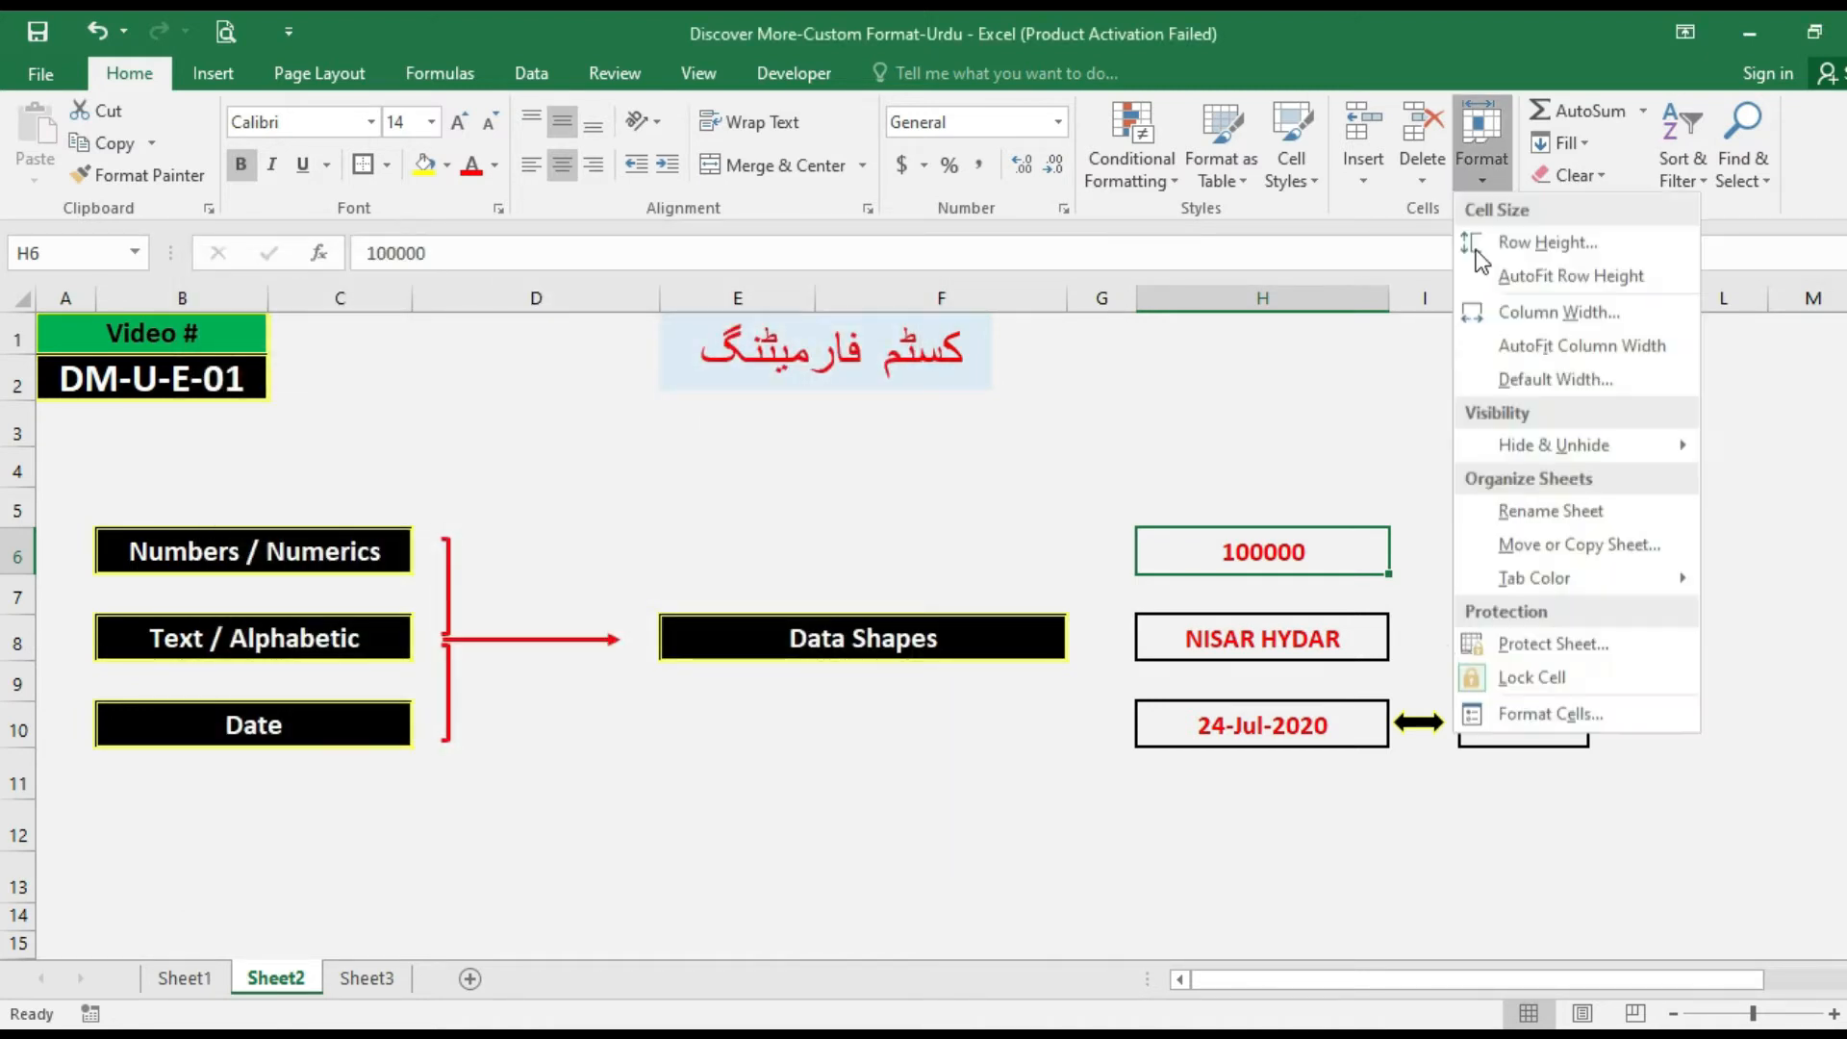
pyautogui.click(1214, 555)
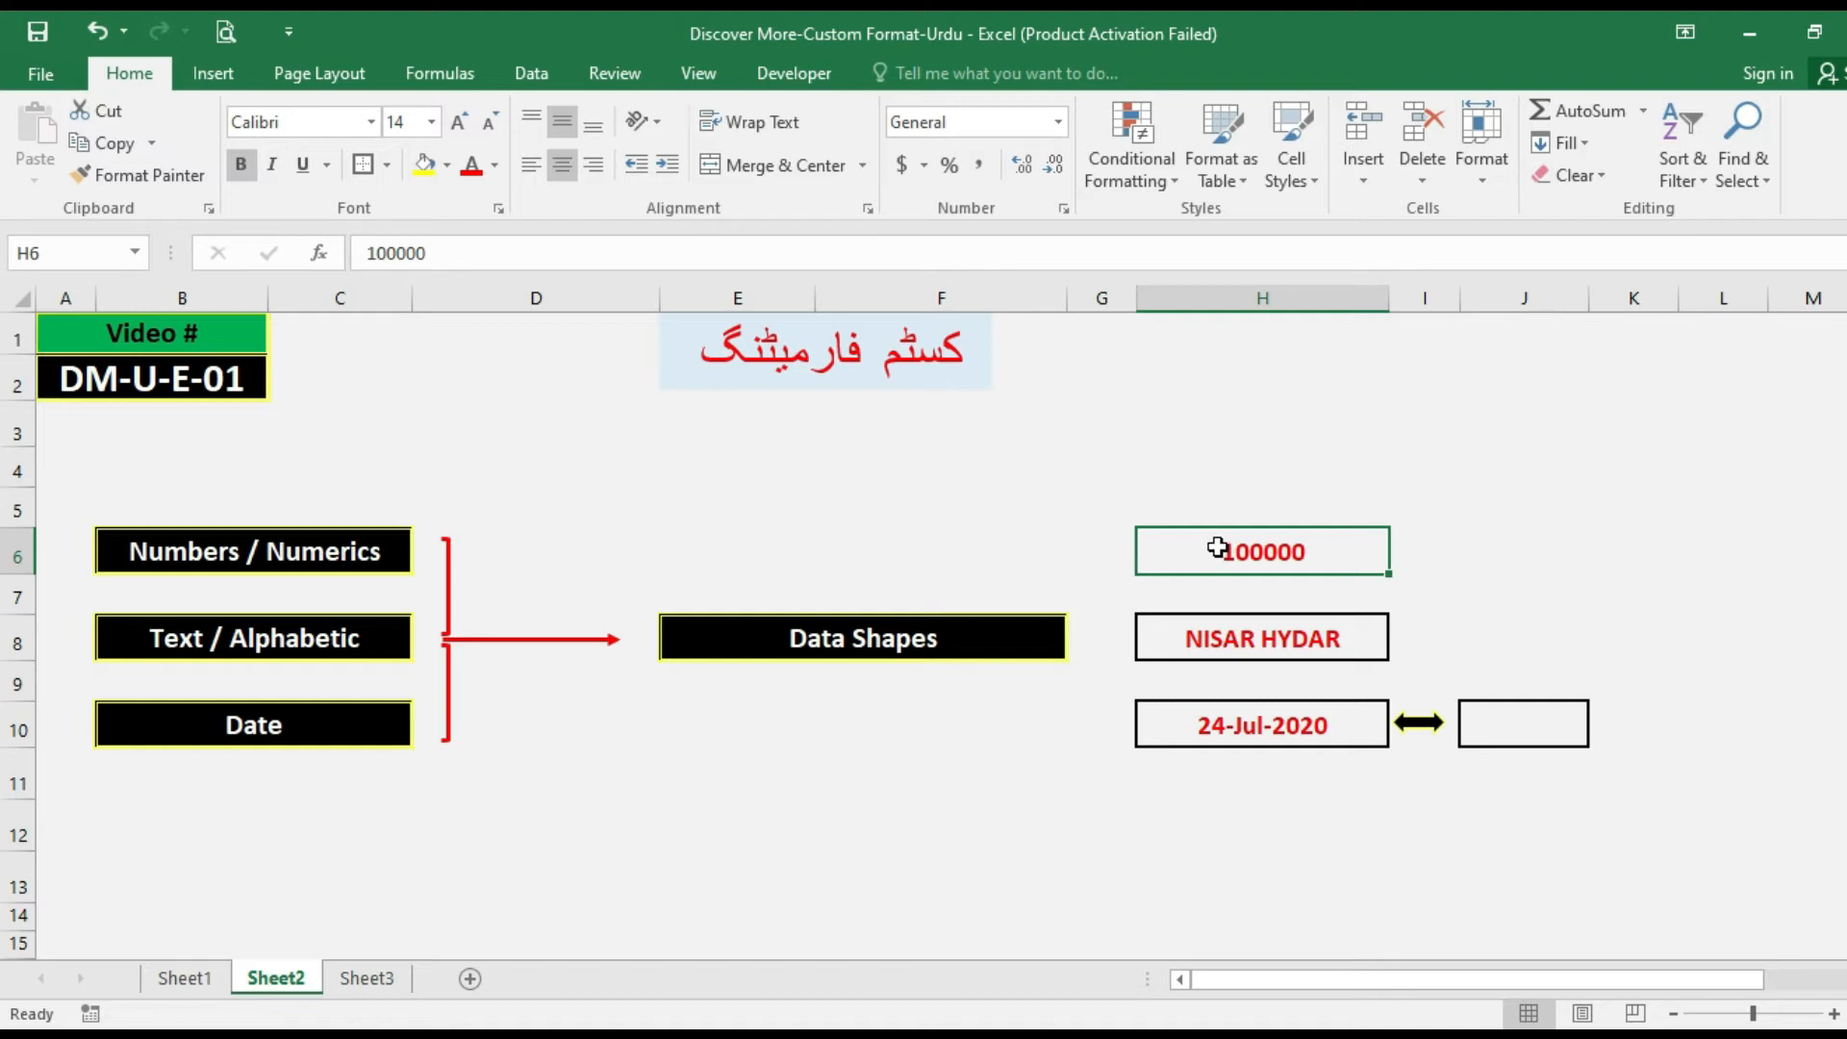
pyautogui.rightClick(1198, 560)
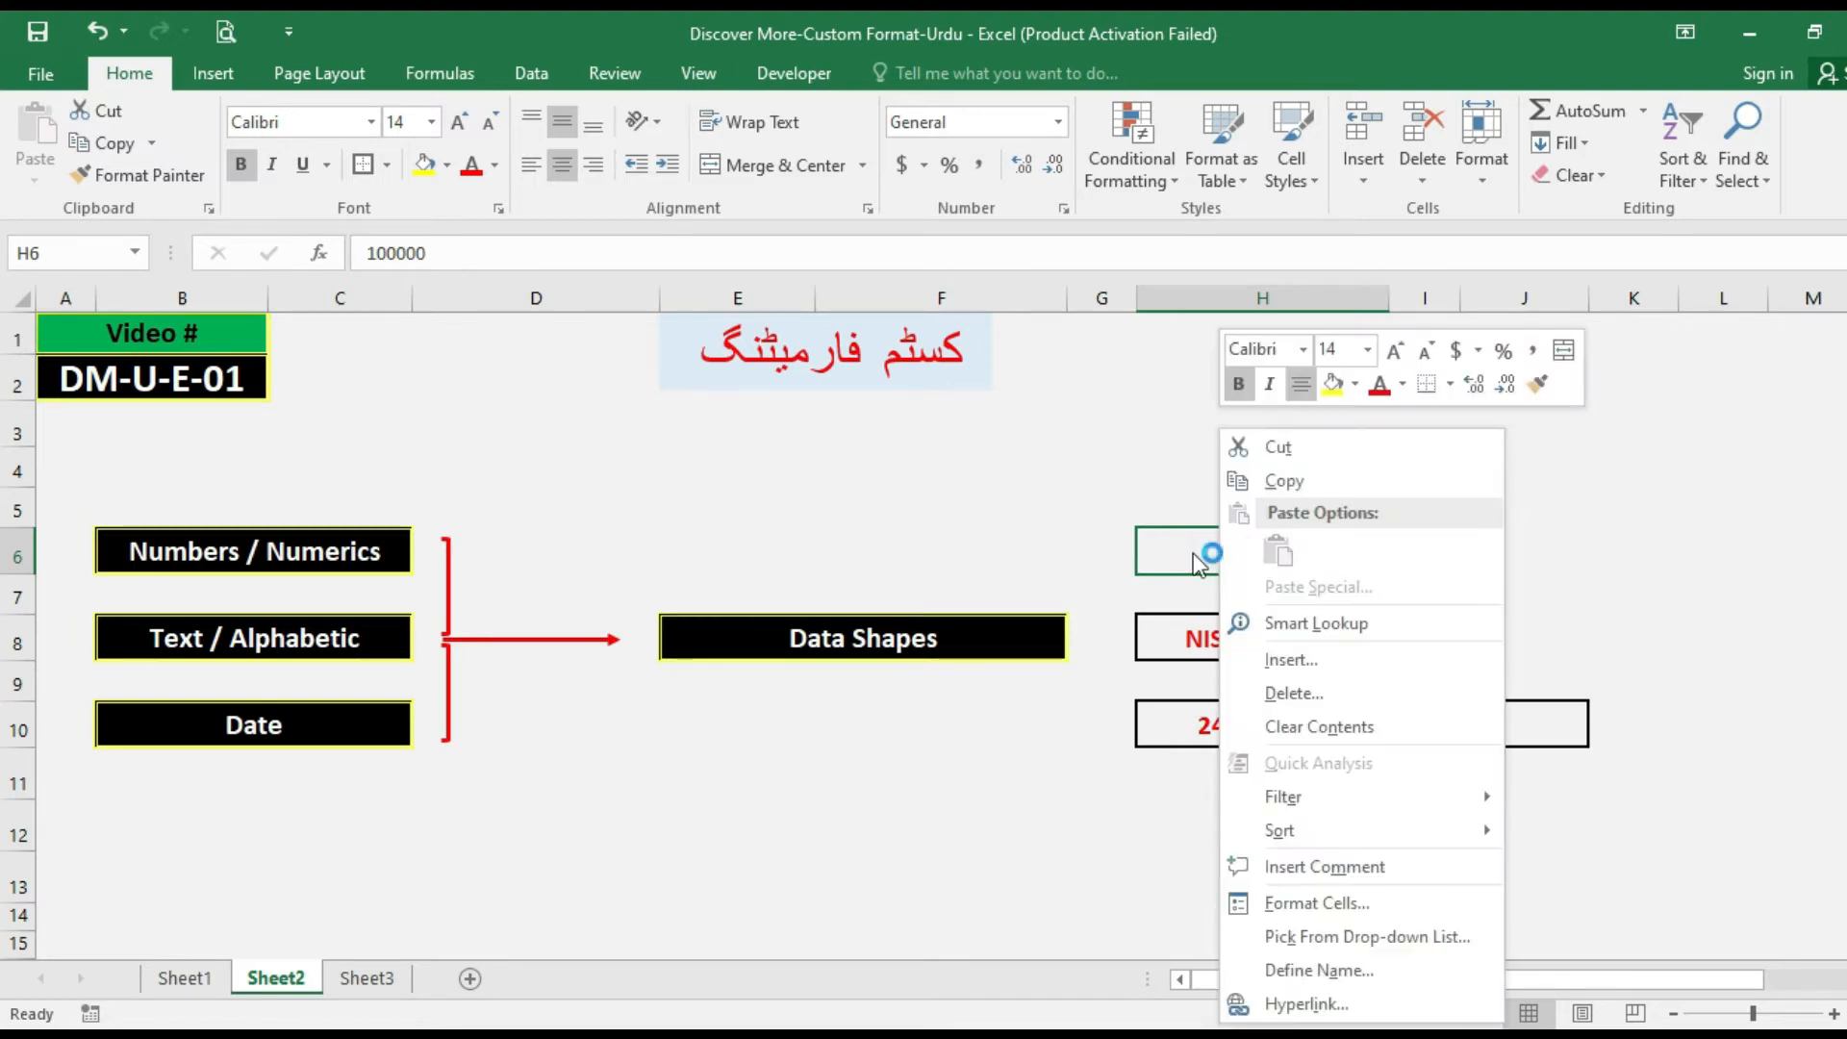
pyautogui.click(1324, 902)
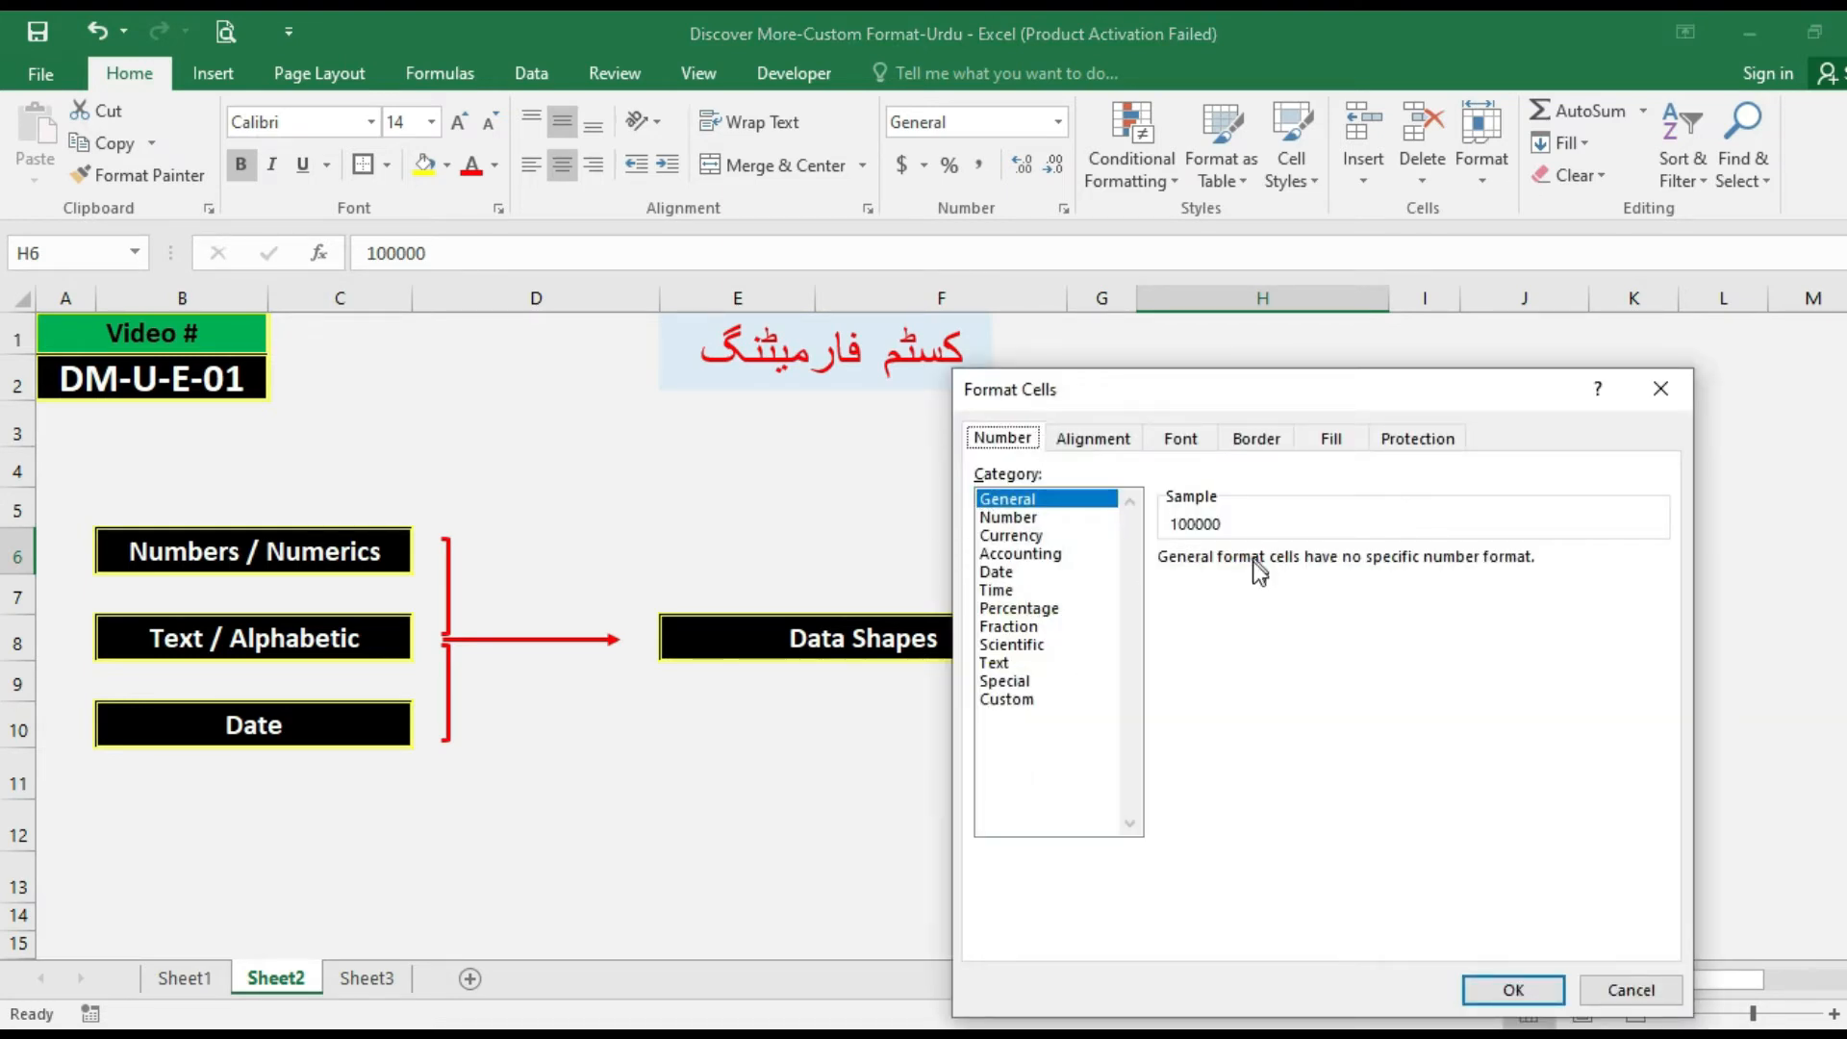
pyautogui.click(1633, 991)
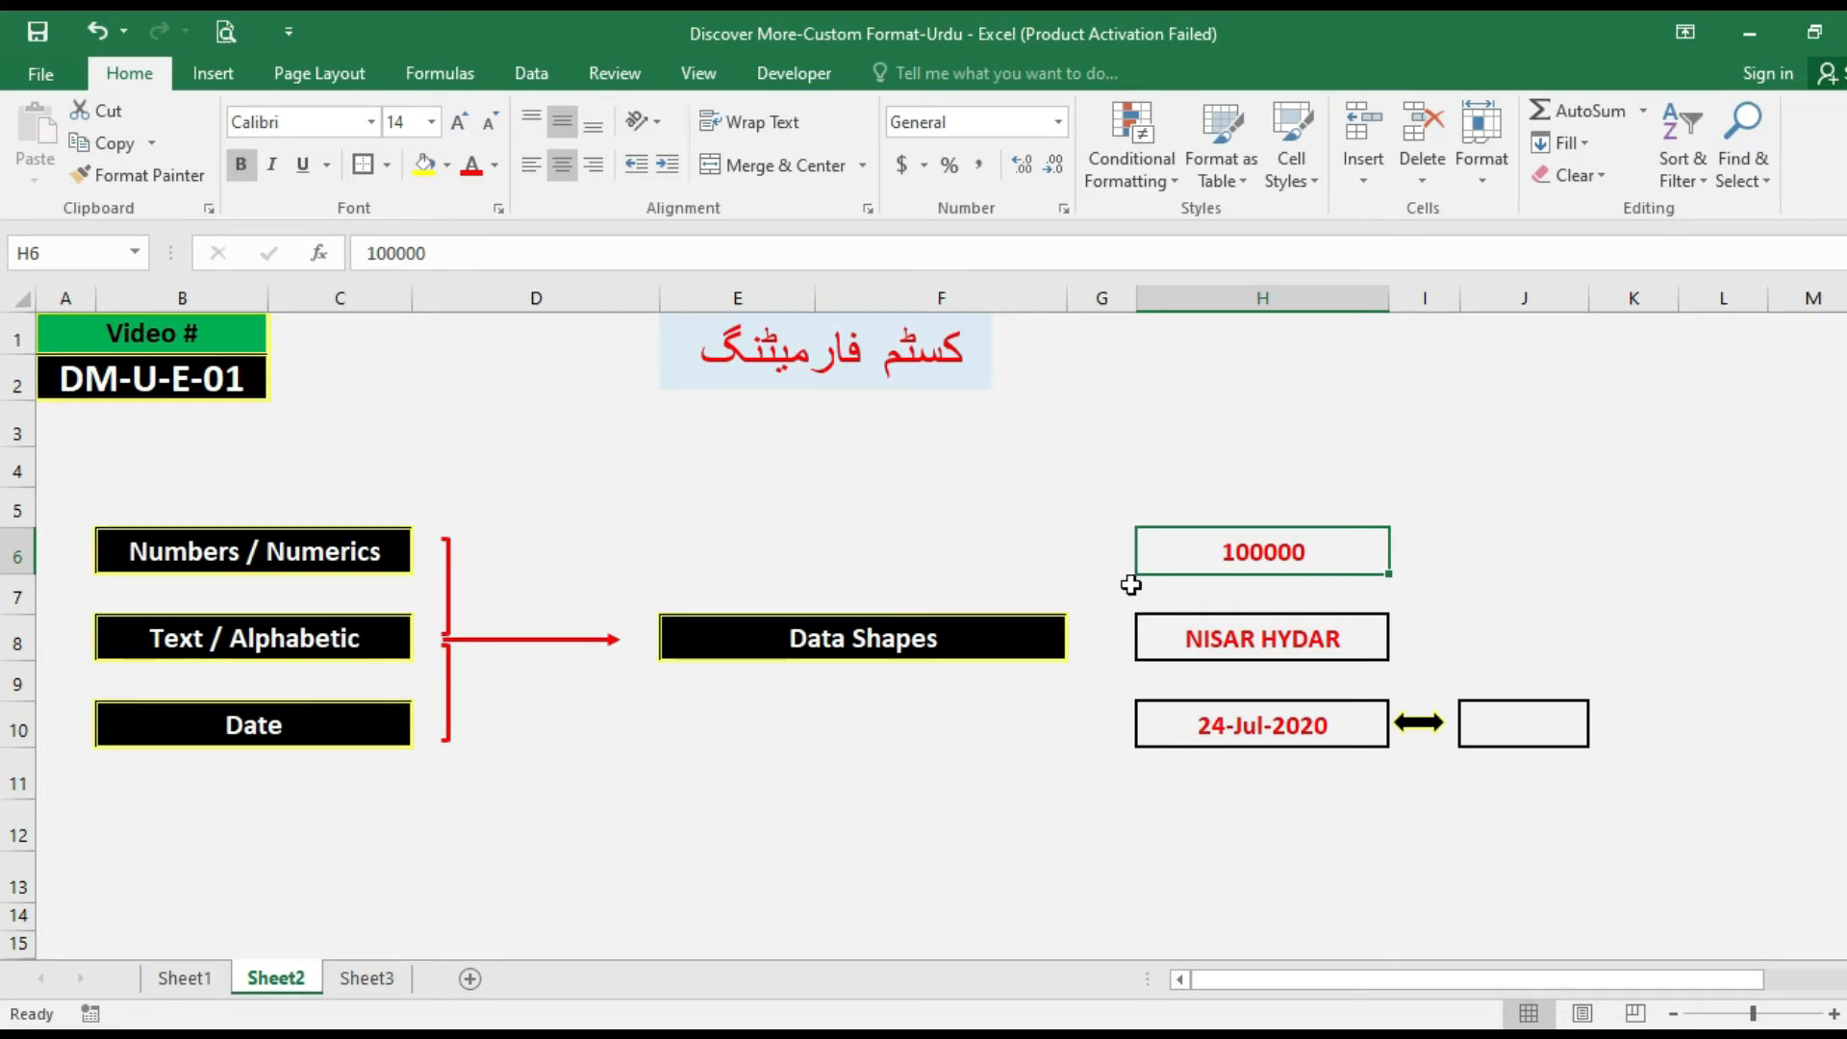
pyautogui.hotkey('ctrl', '1')
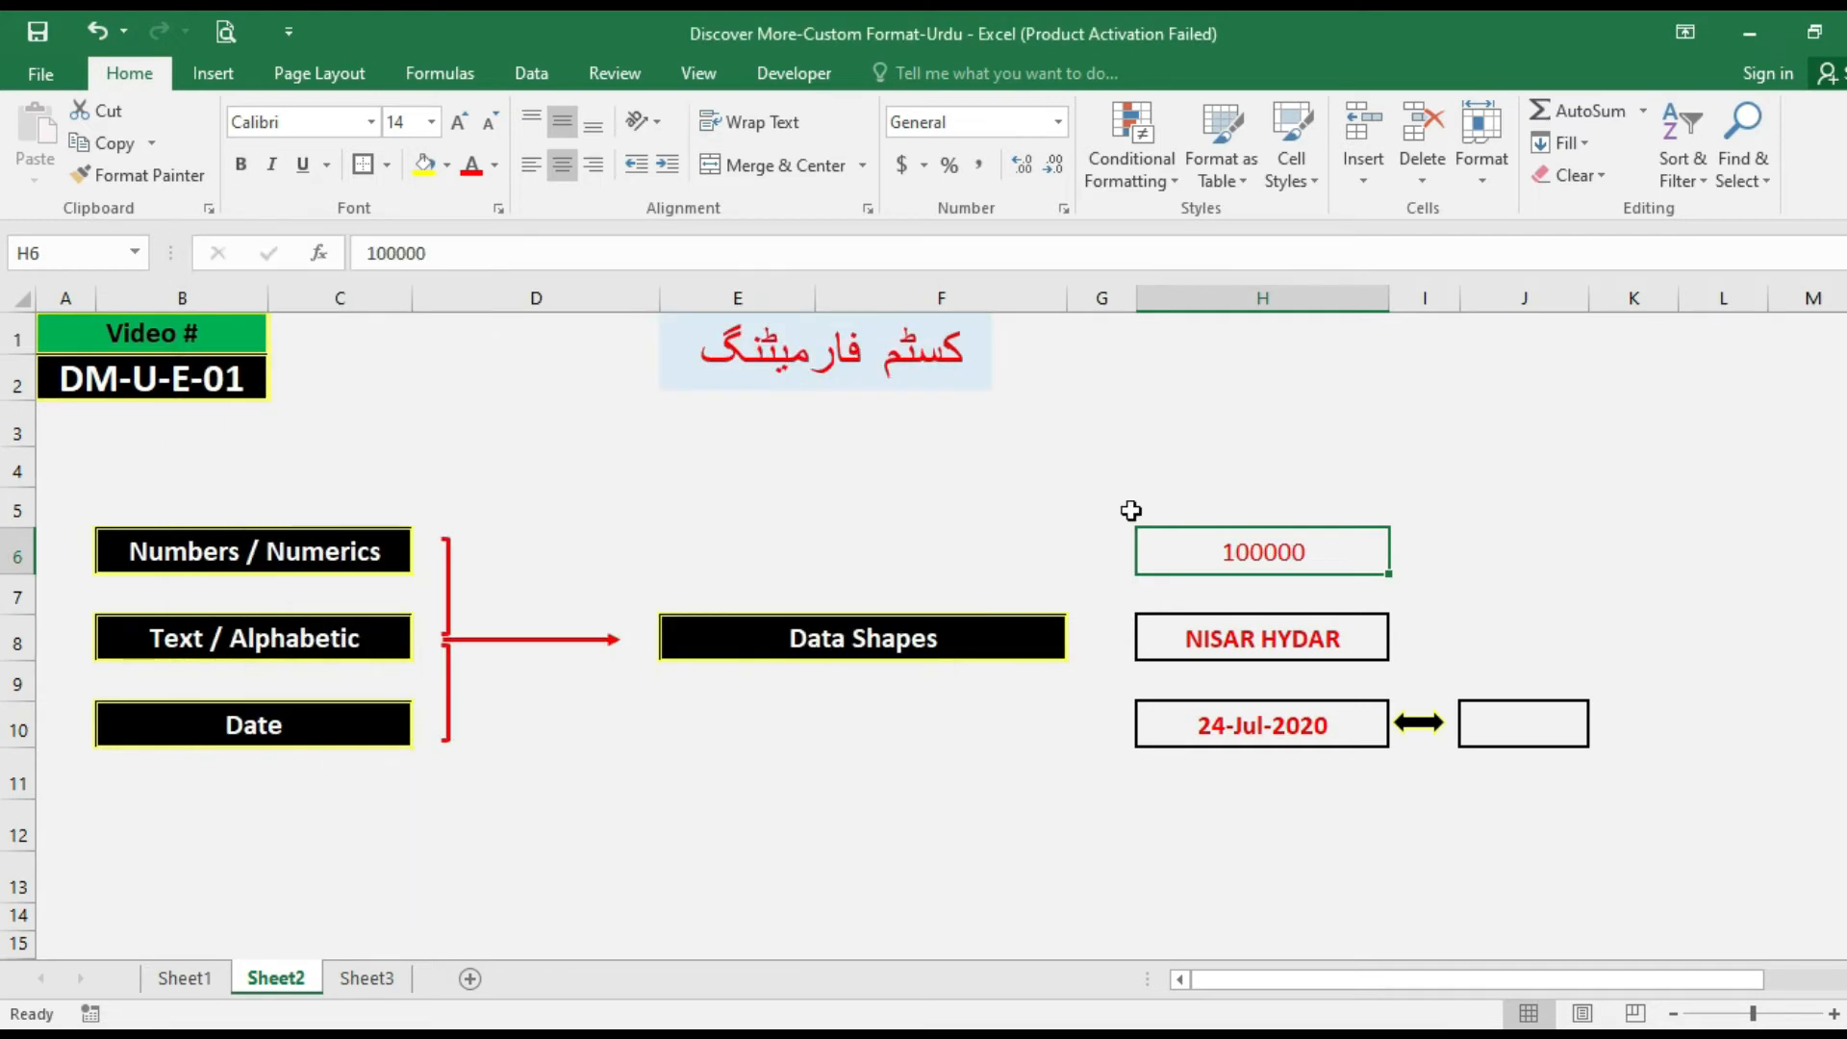
pyautogui.hotkey('ctrl', '1')
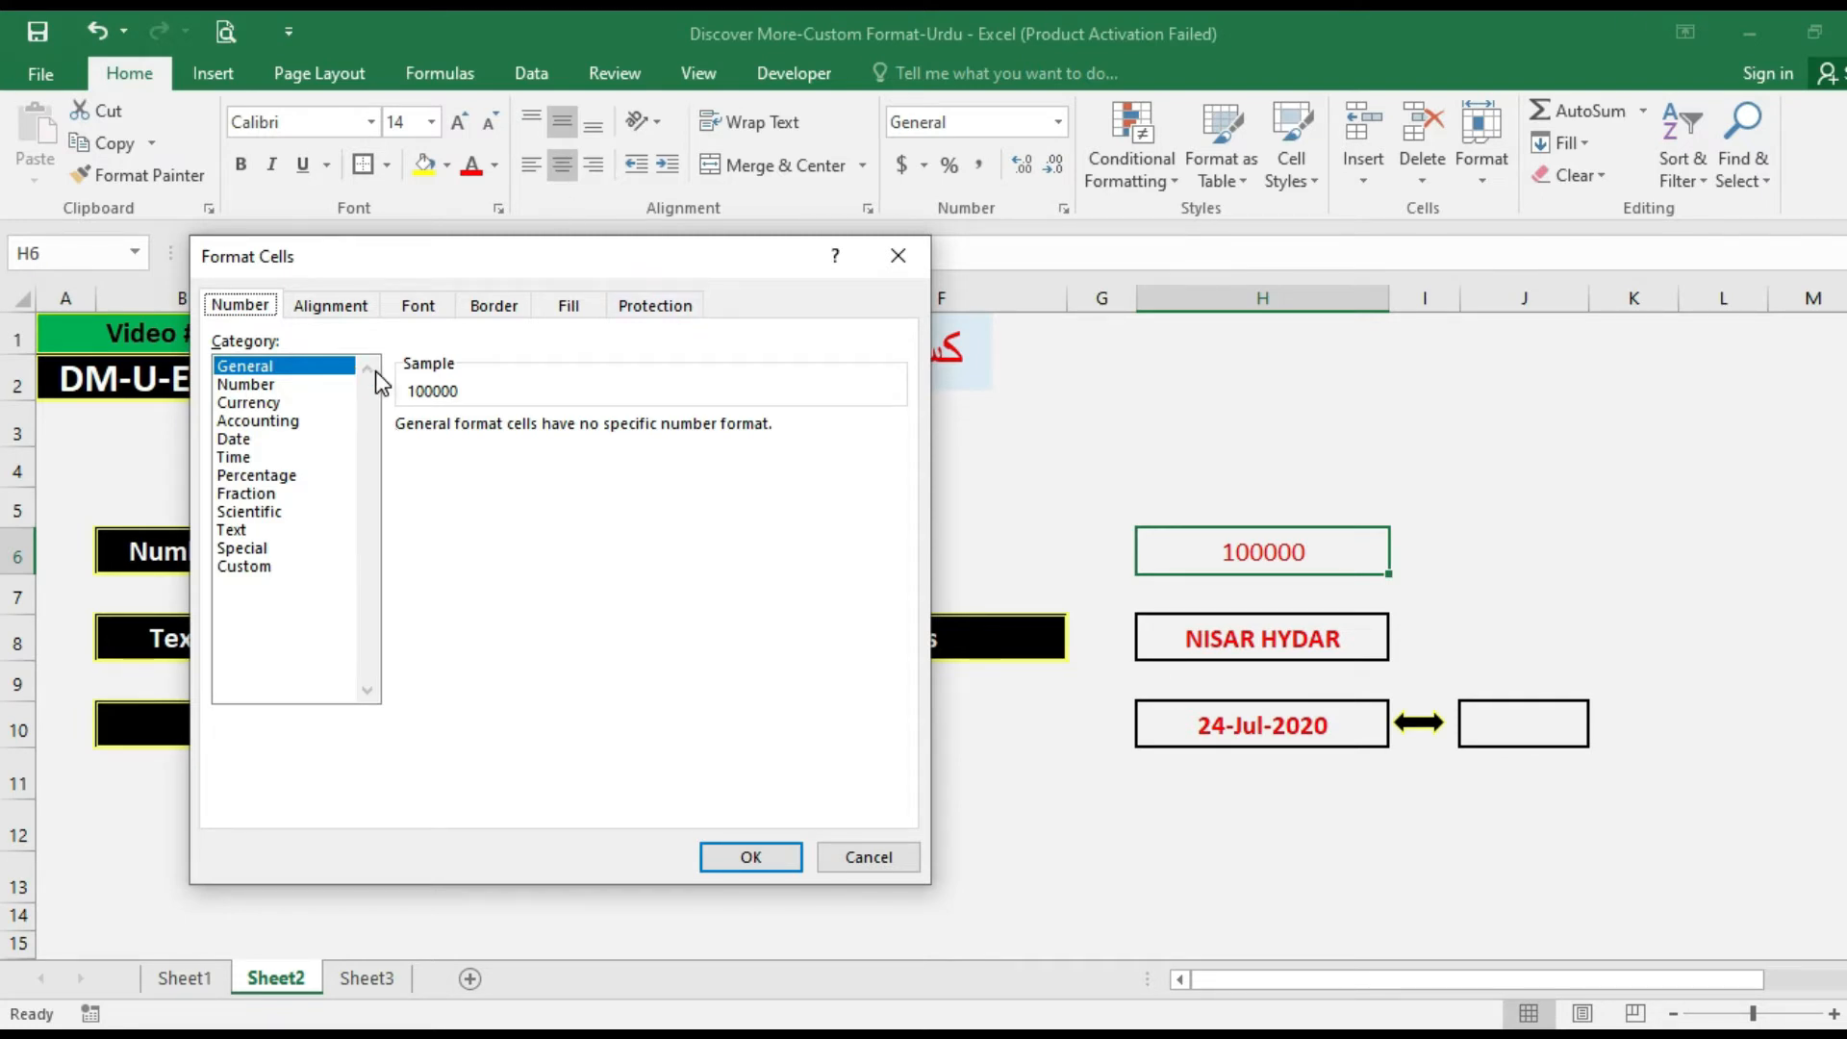
pyautogui.press('Escape')
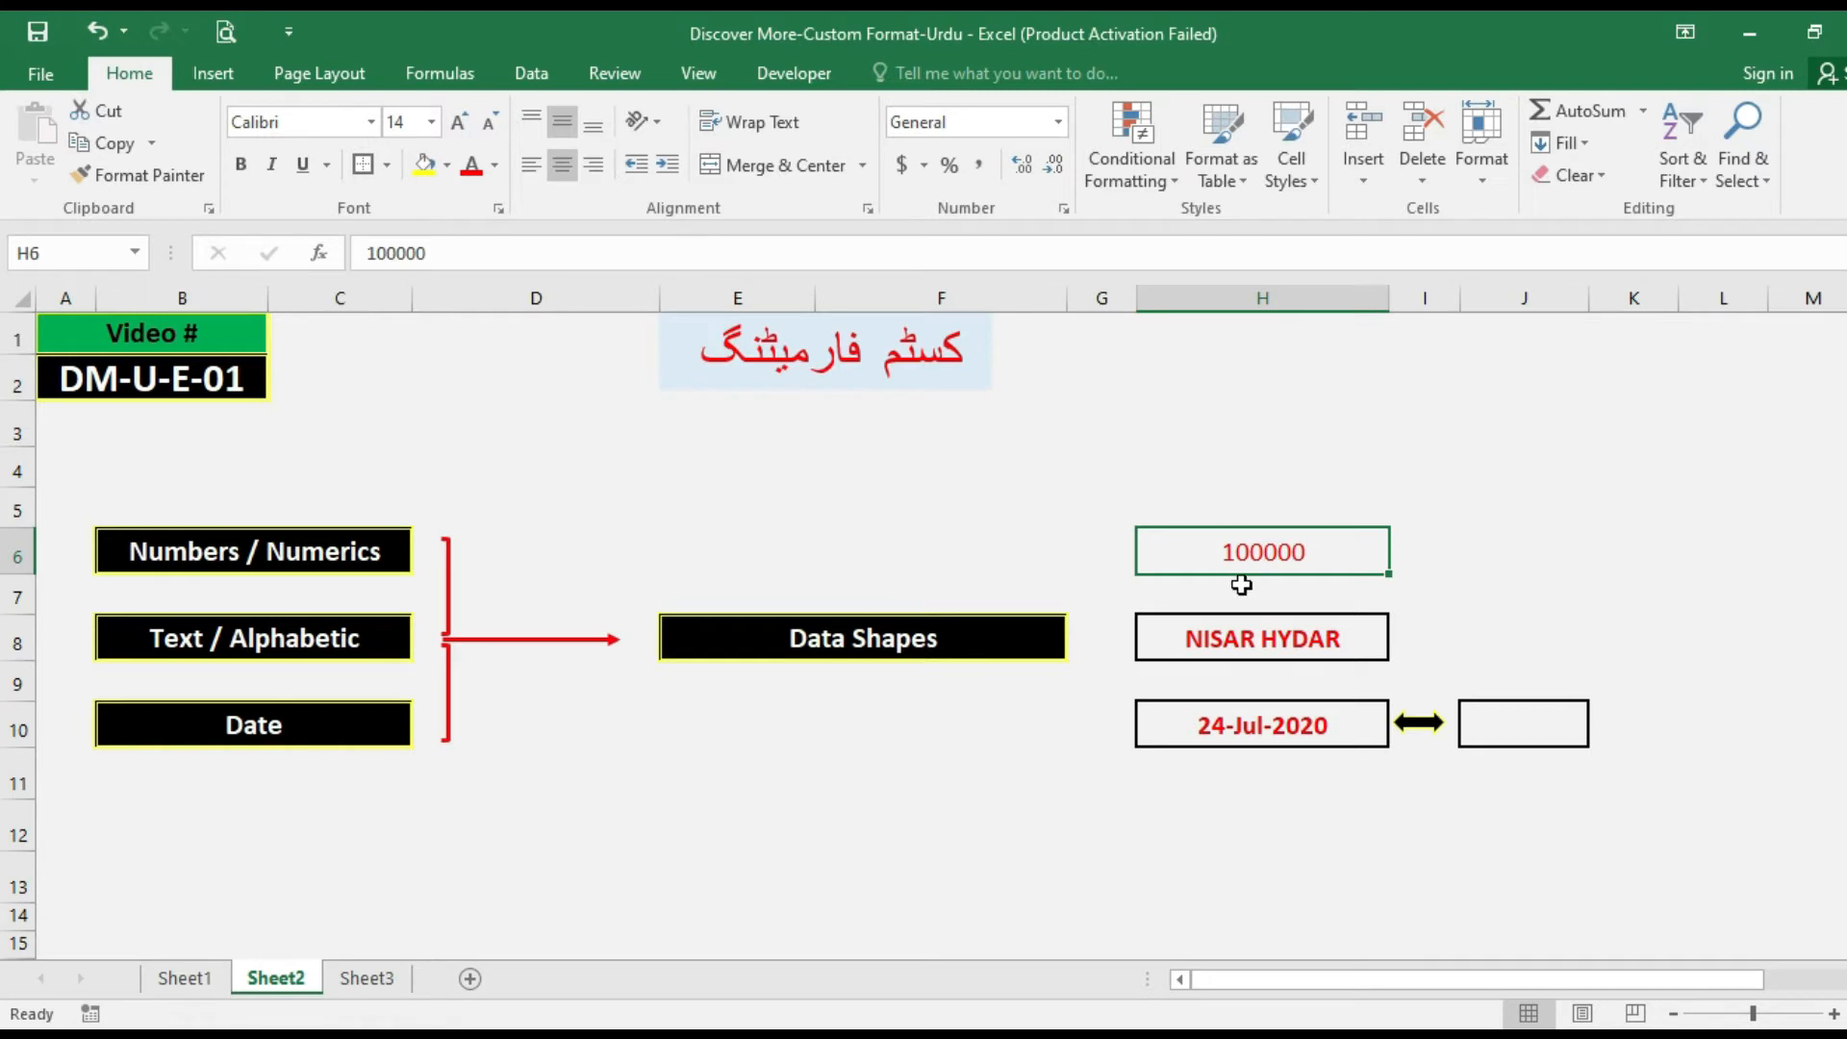
# Apply the Percentage format to cell H6 and set the cell back to the General format.
pyautogui.hotkey('ctrl', 'shift', '5')
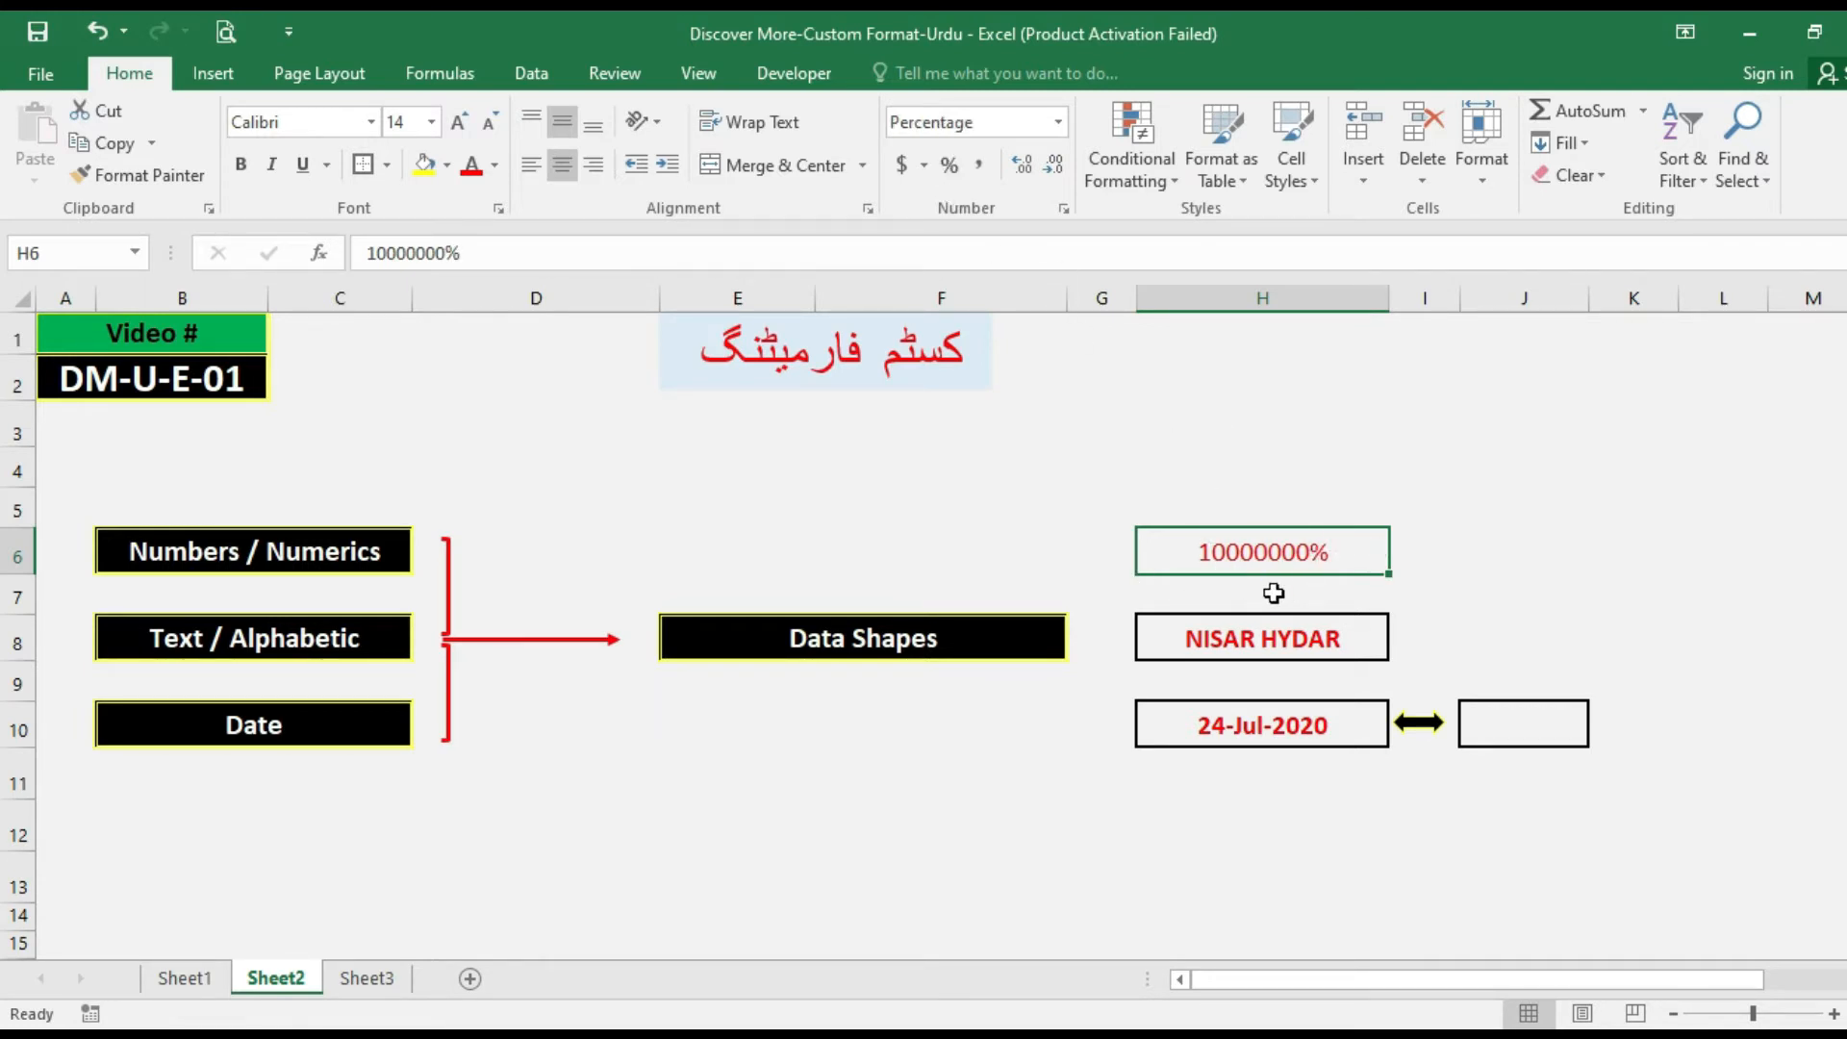
pyautogui.hotkey('ctrl', '1')
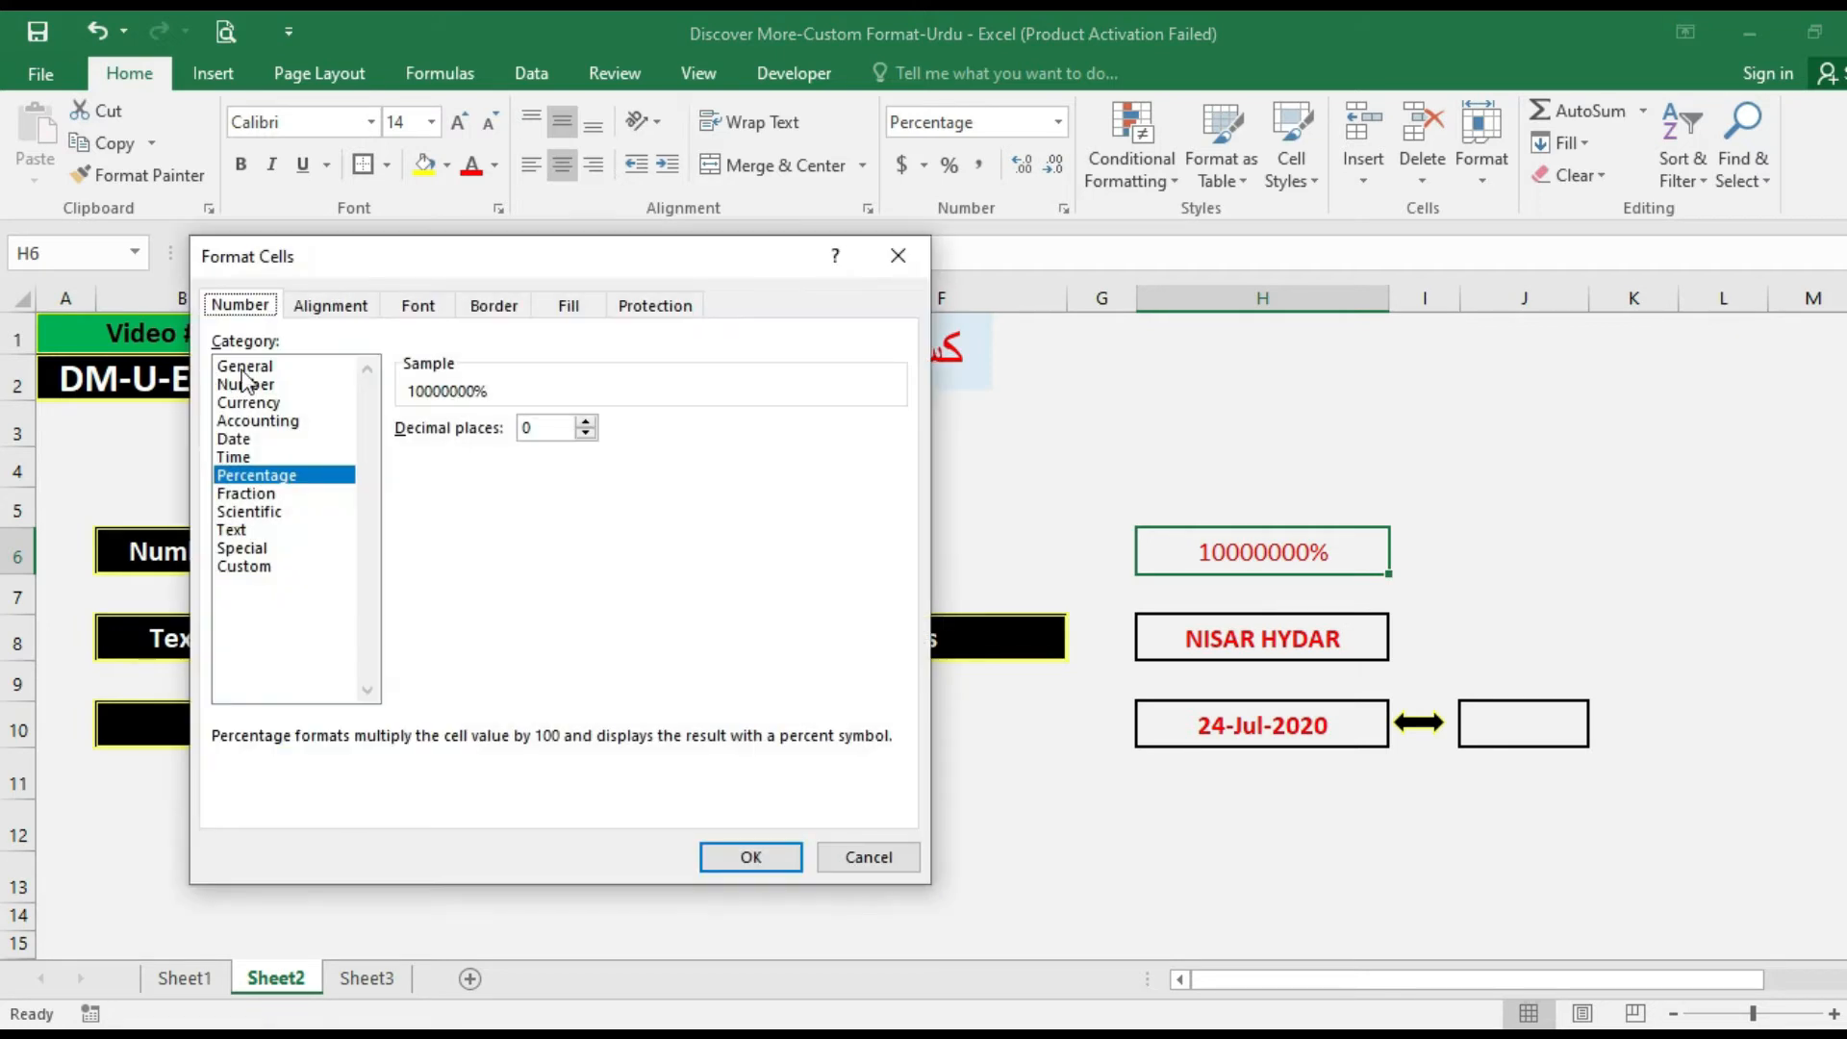
pyautogui.click(246, 369)
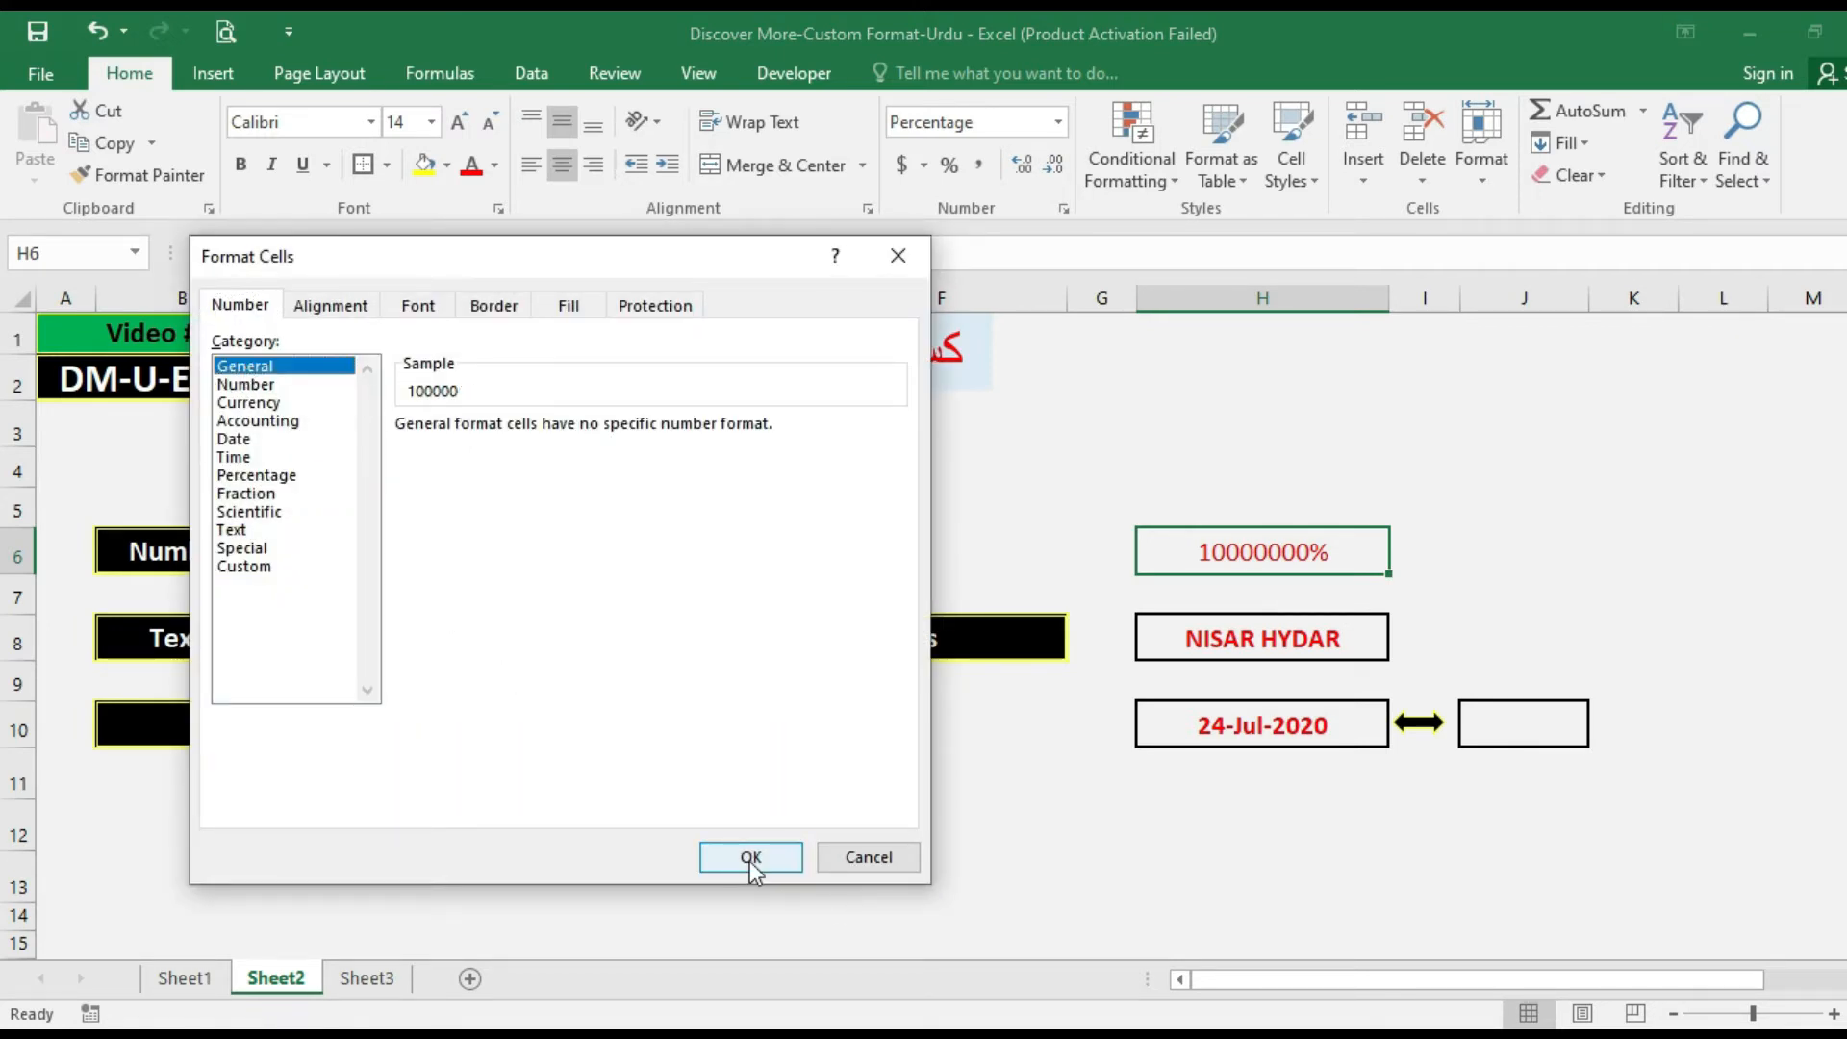
pyautogui.click(750, 857)
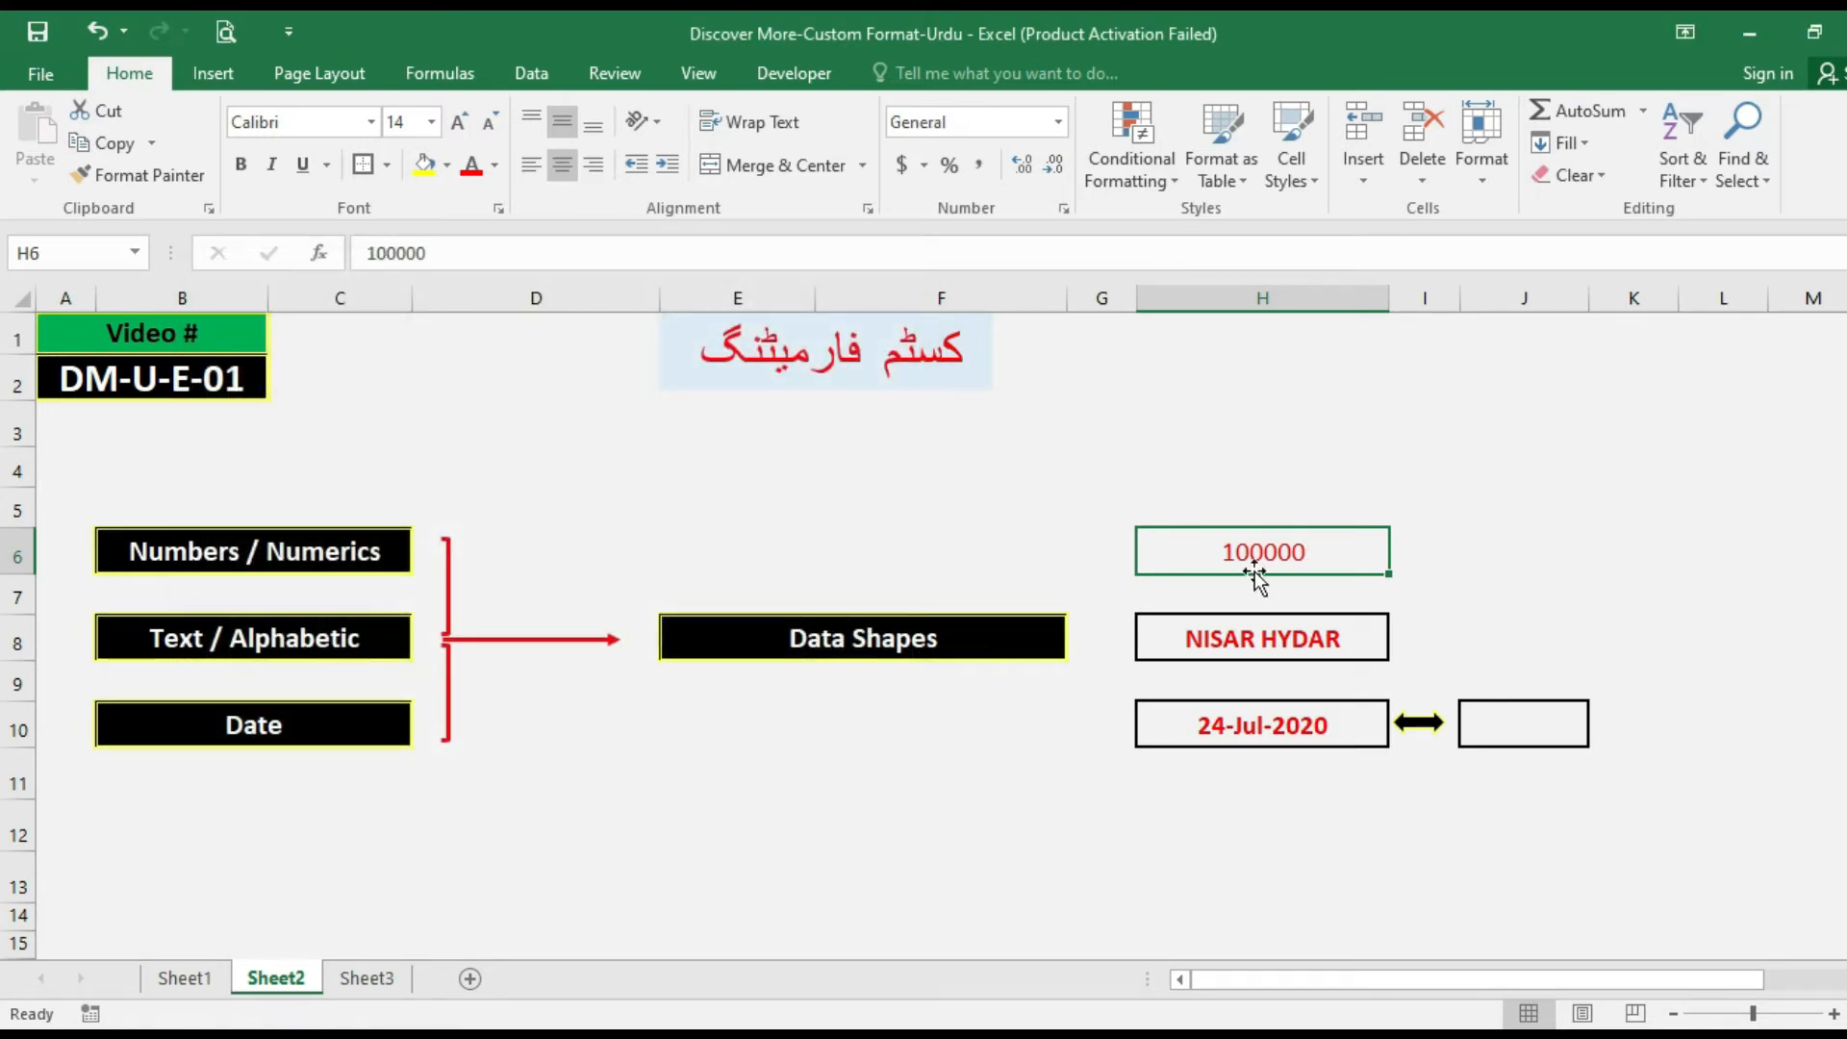
# Format cell H6 with the Number category using 1 decimal place.
pyautogui.hotkey('ctrl', '1')
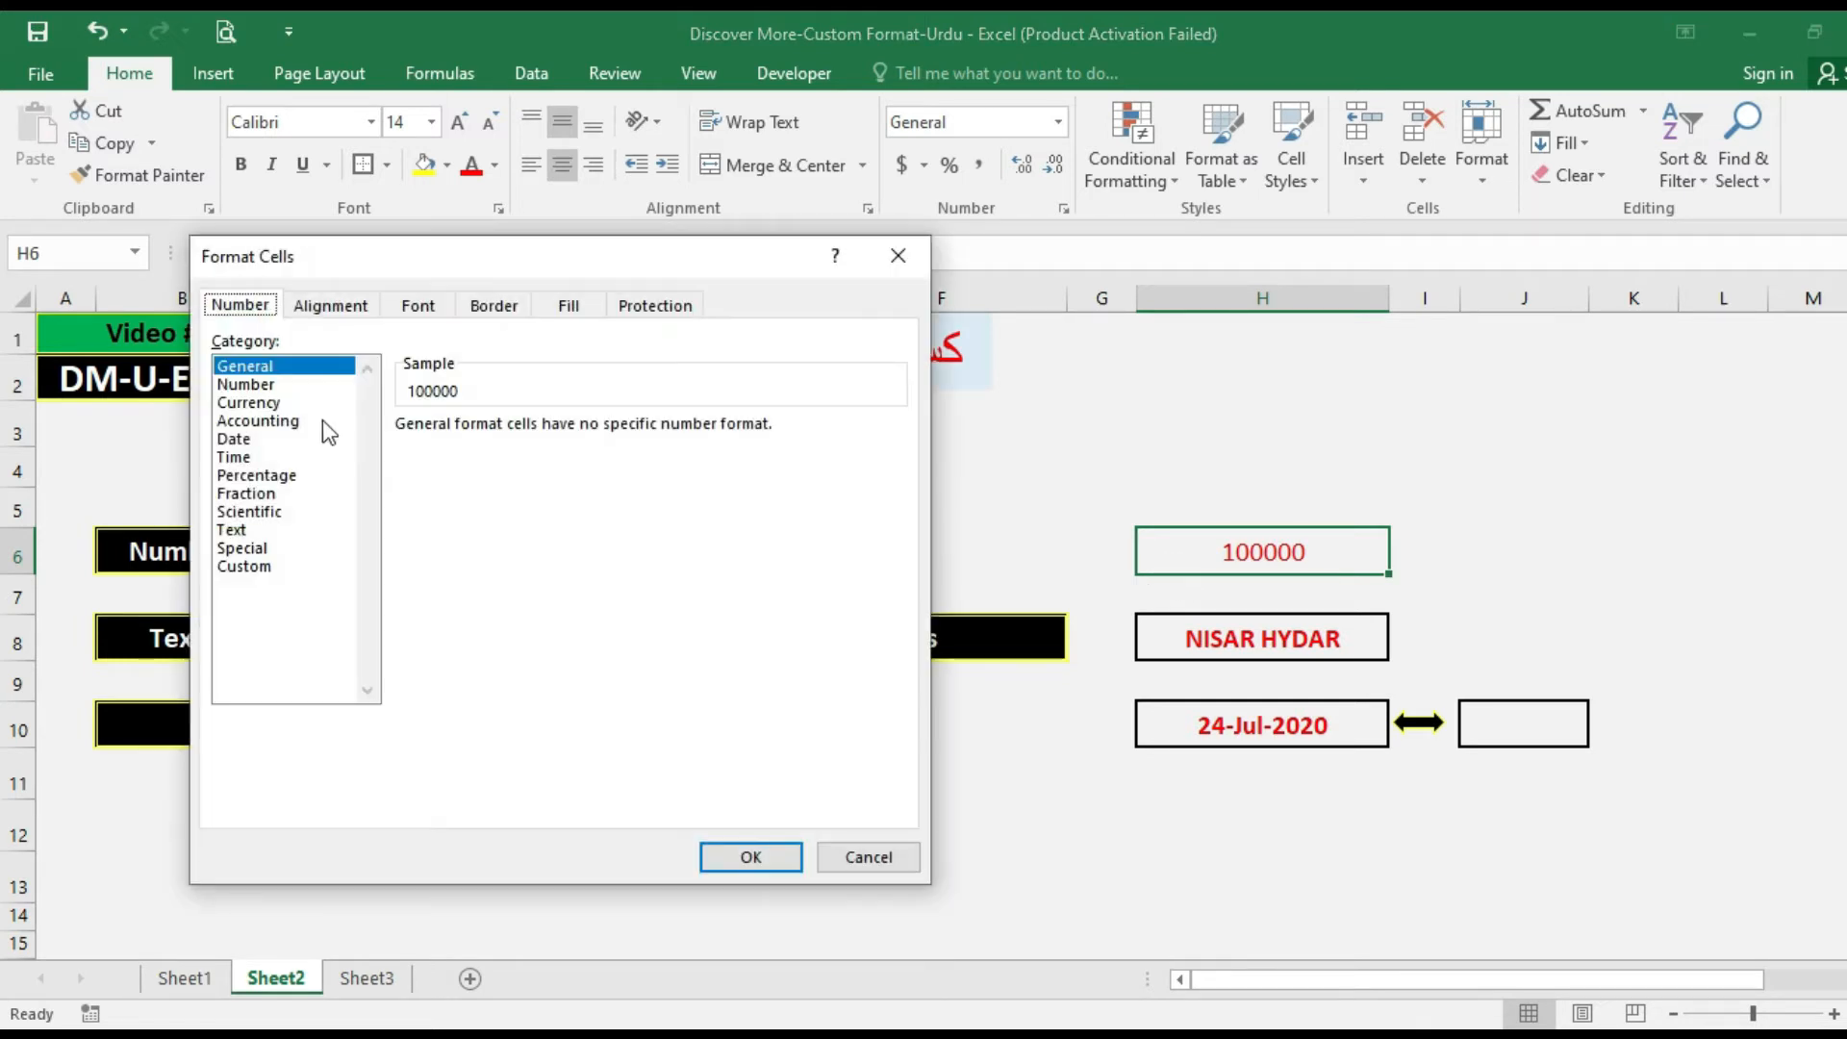
pyautogui.press('Down')
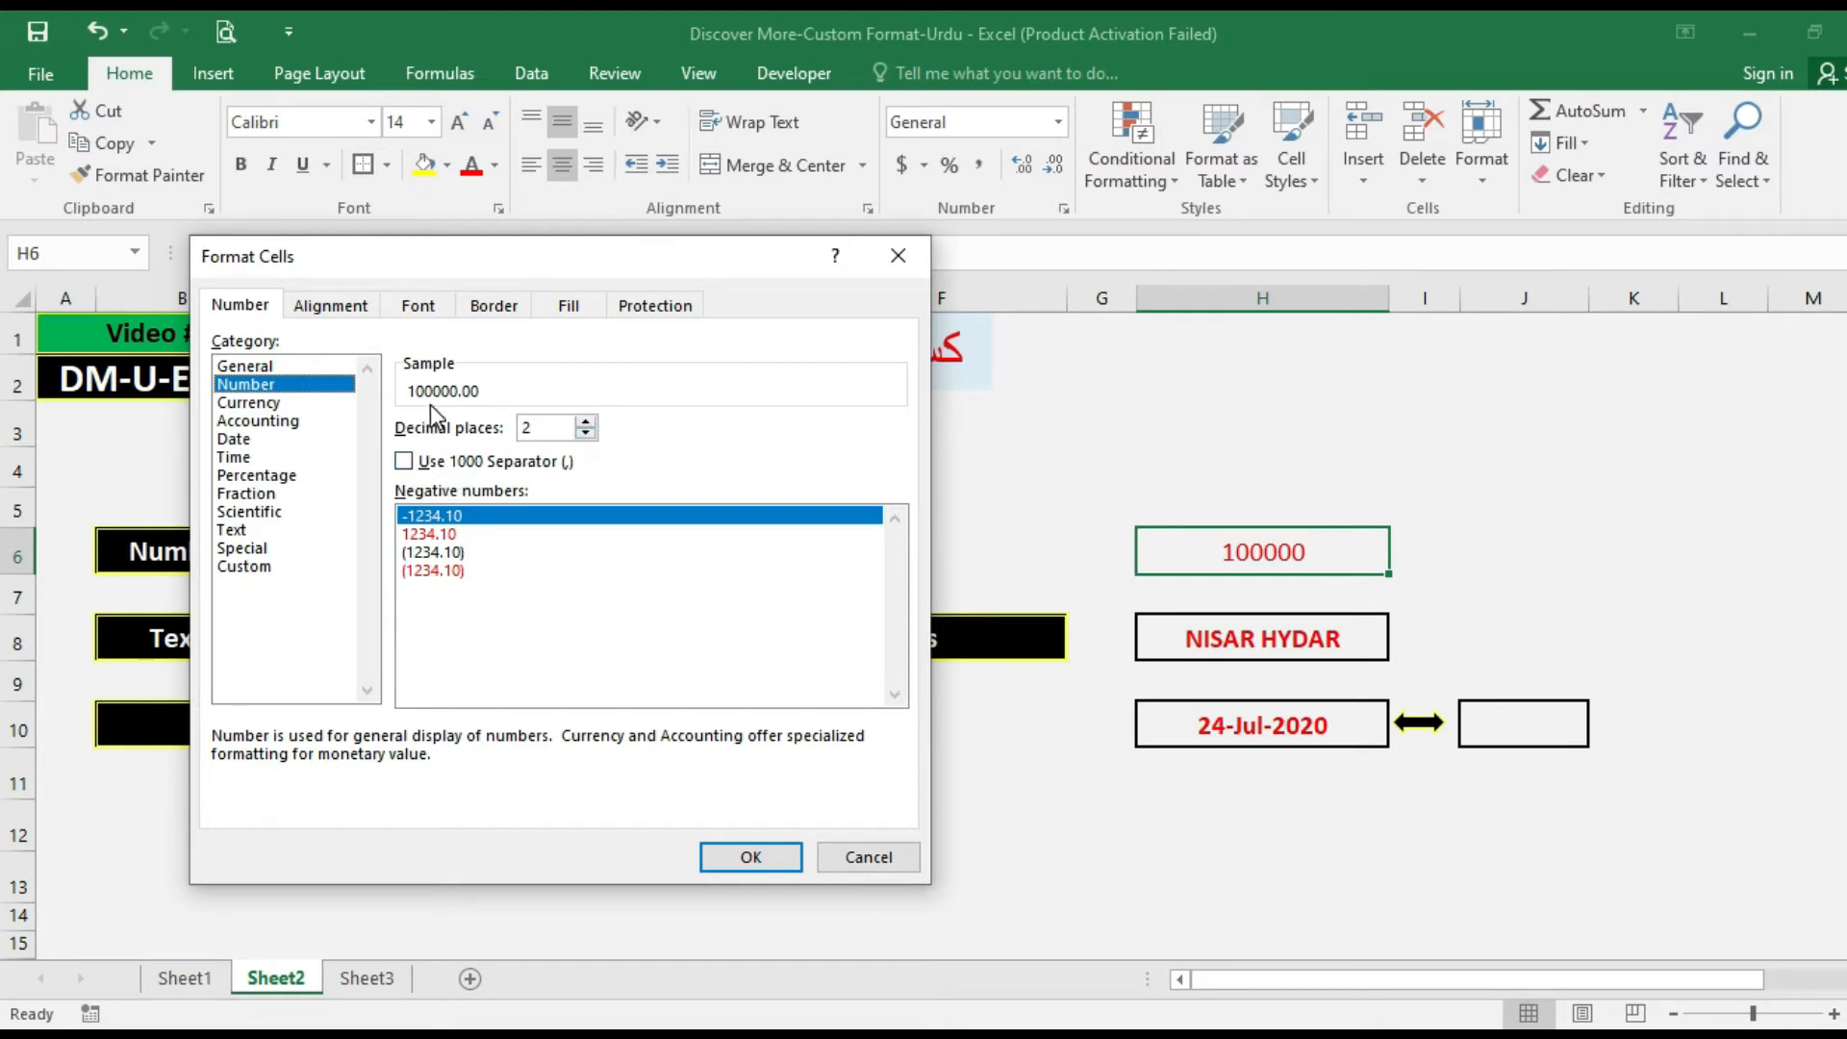
pyautogui.click(585, 434)
pyautogui.click(585, 422)
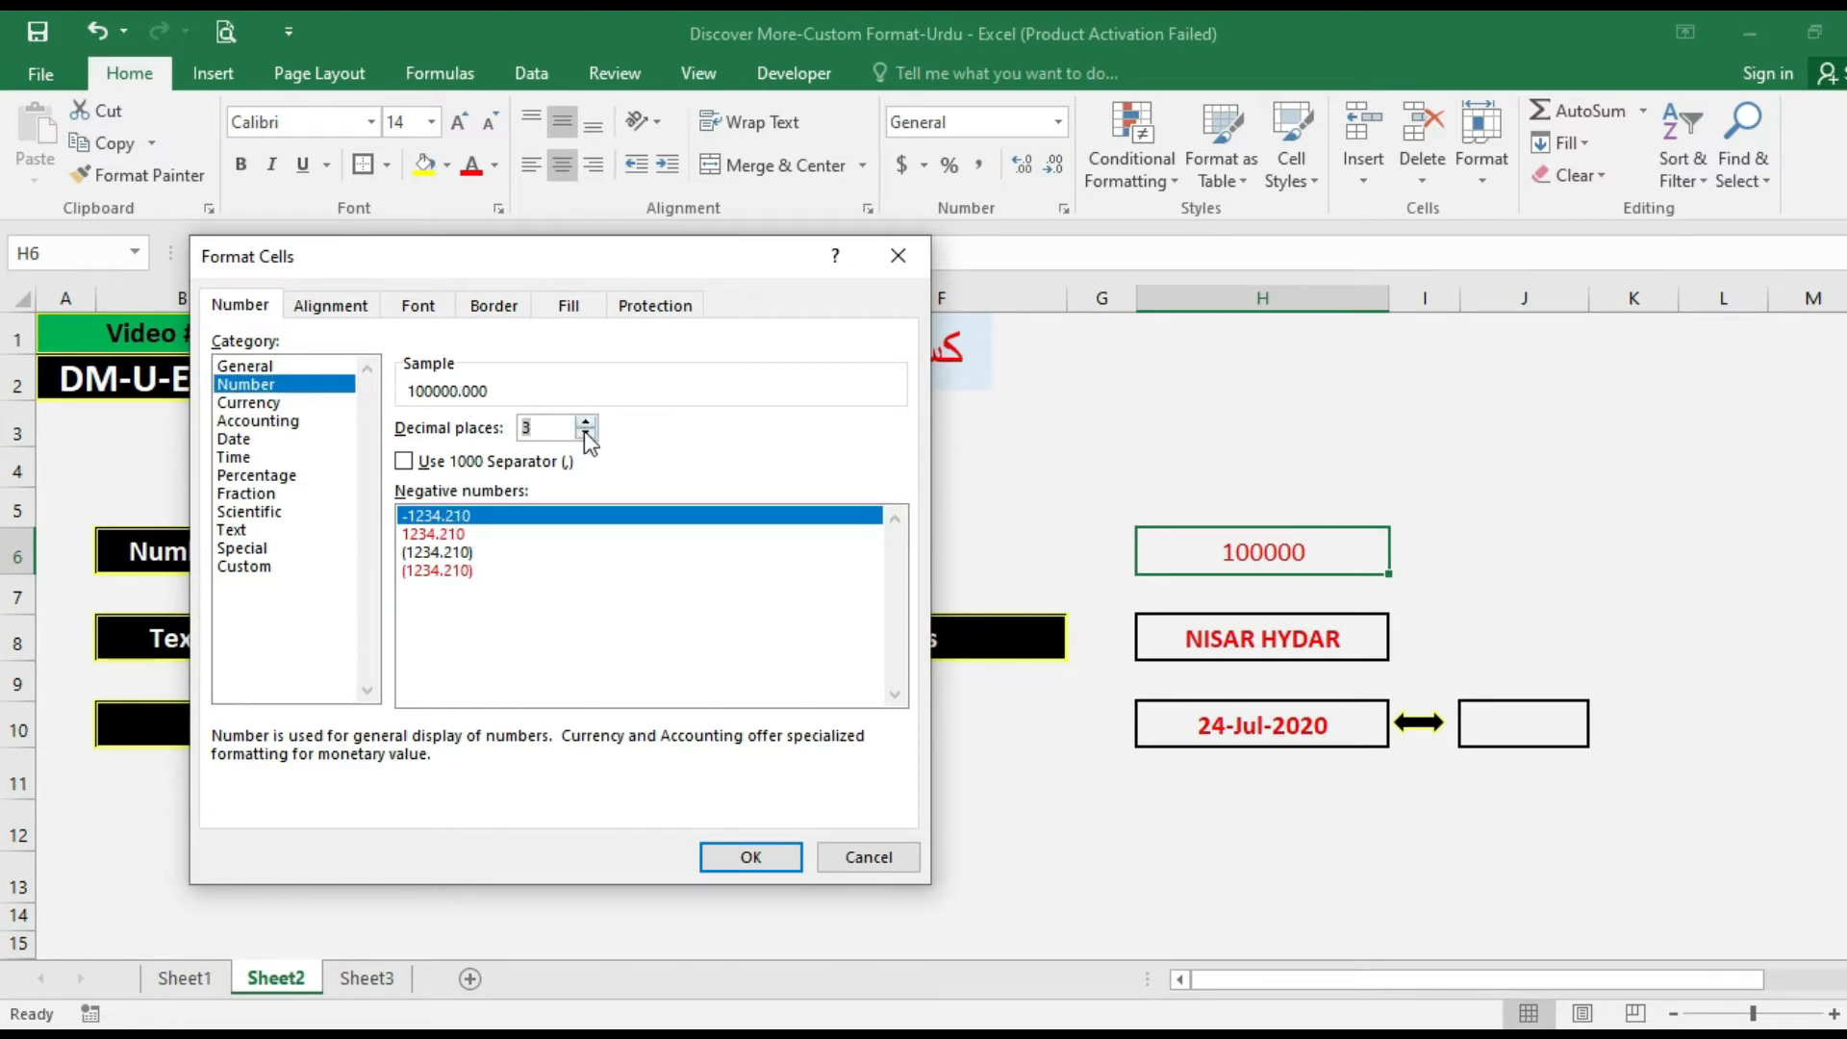
pyautogui.click(585, 432)
pyautogui.click(585, 432)
pyautogui.click(770, 855)
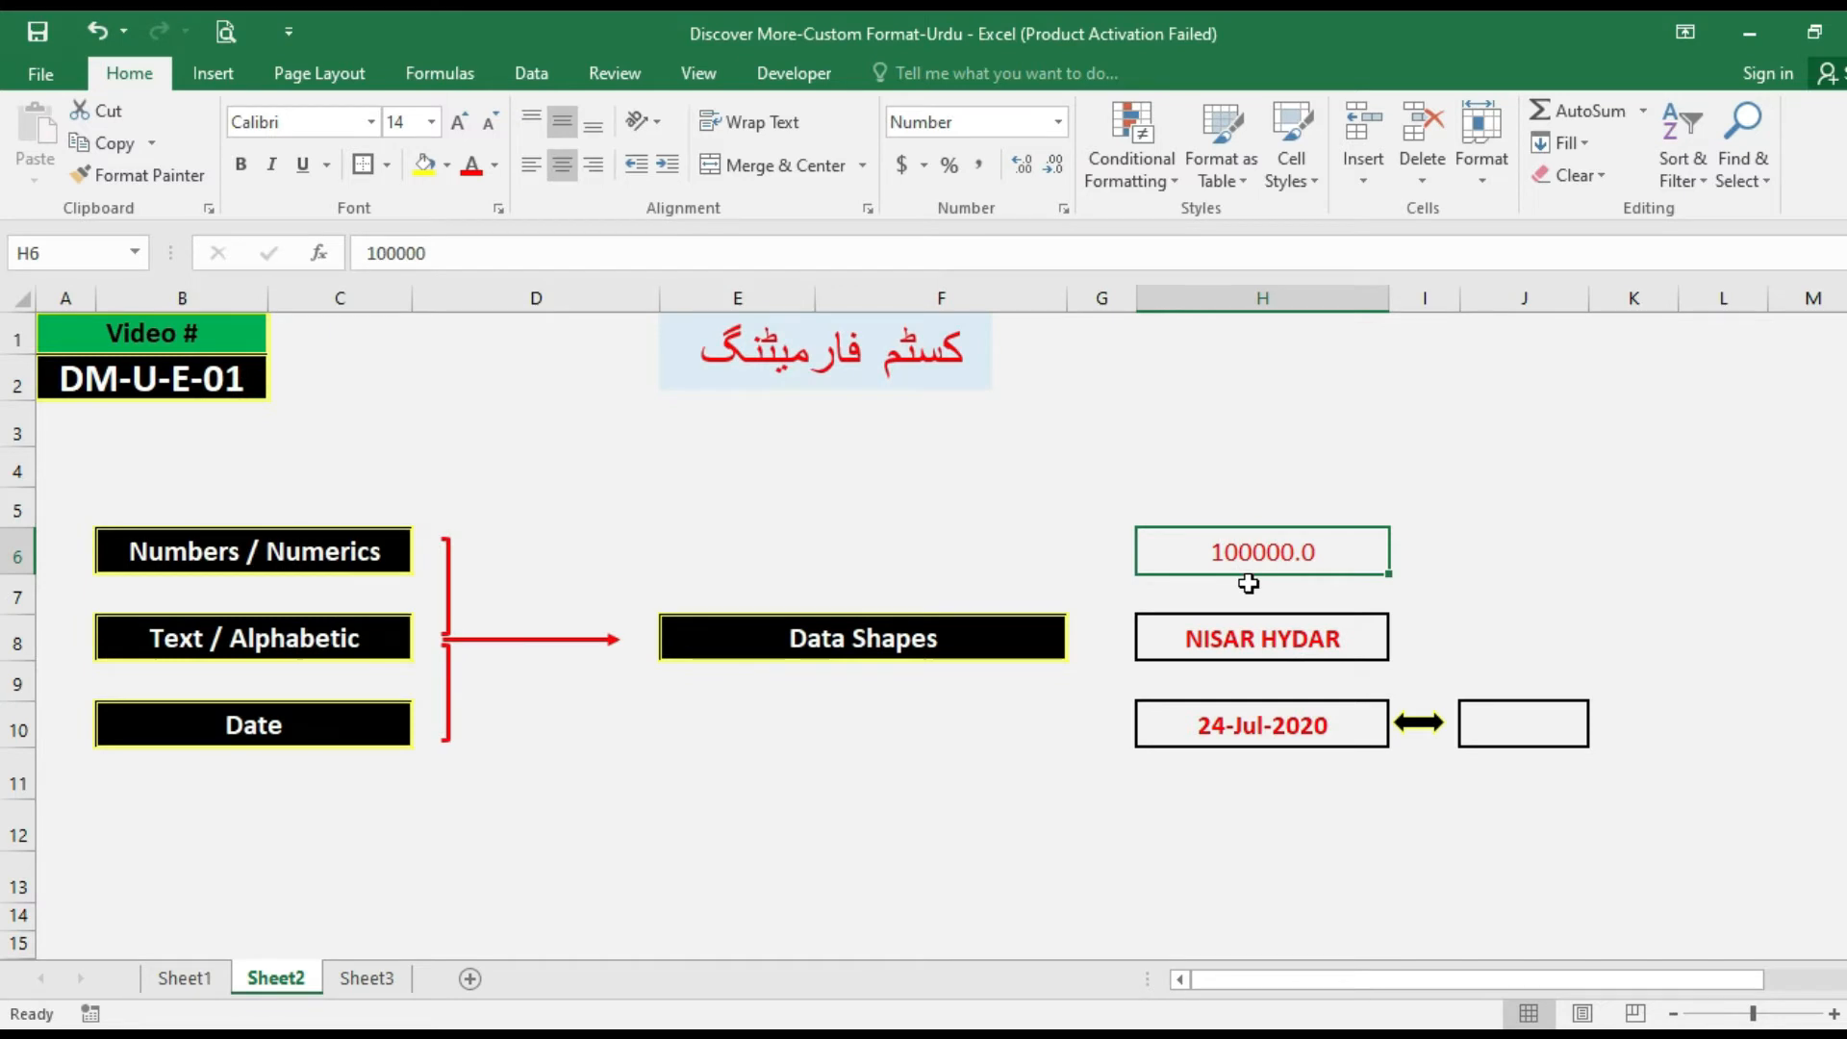
# Set the Number format of cell H6 to 0 decimal places and turn on the 1000 separator.
pyautogui.hotkey('ctrl', '1')
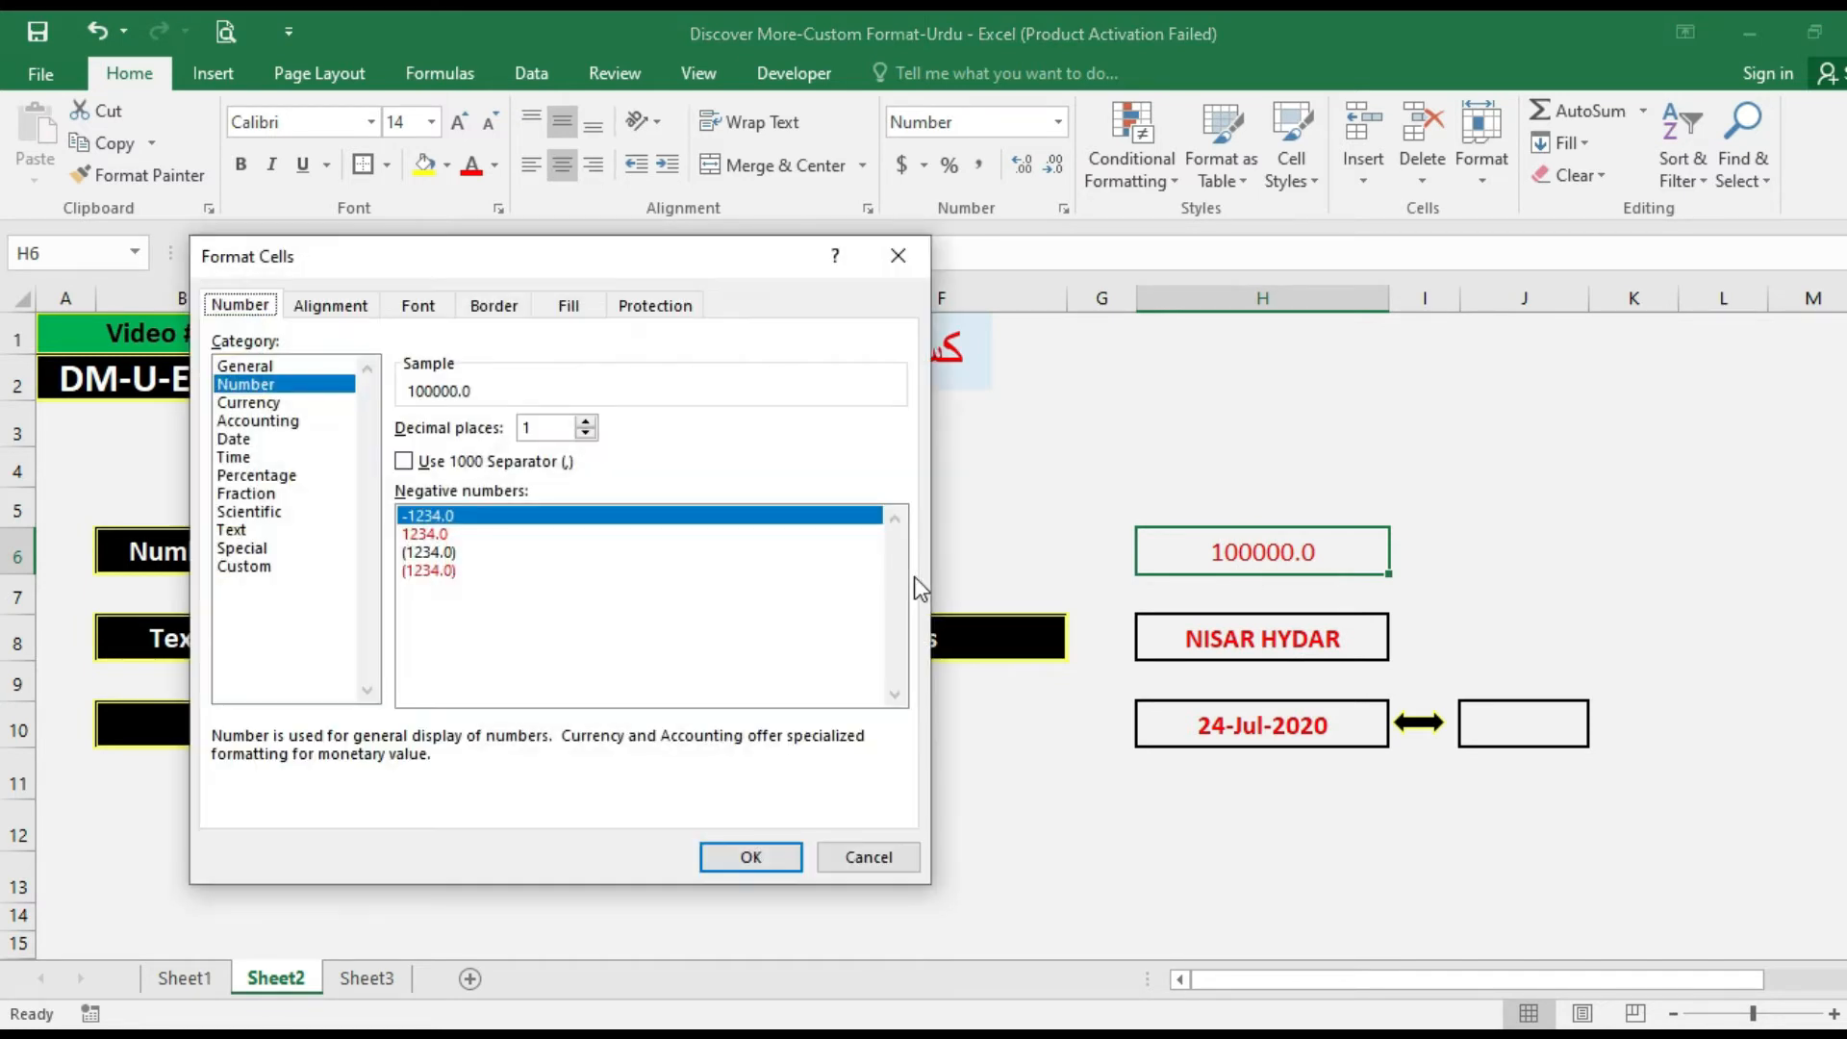
pyautogui.click(585, 433)
pyautogui.click(452, 463)
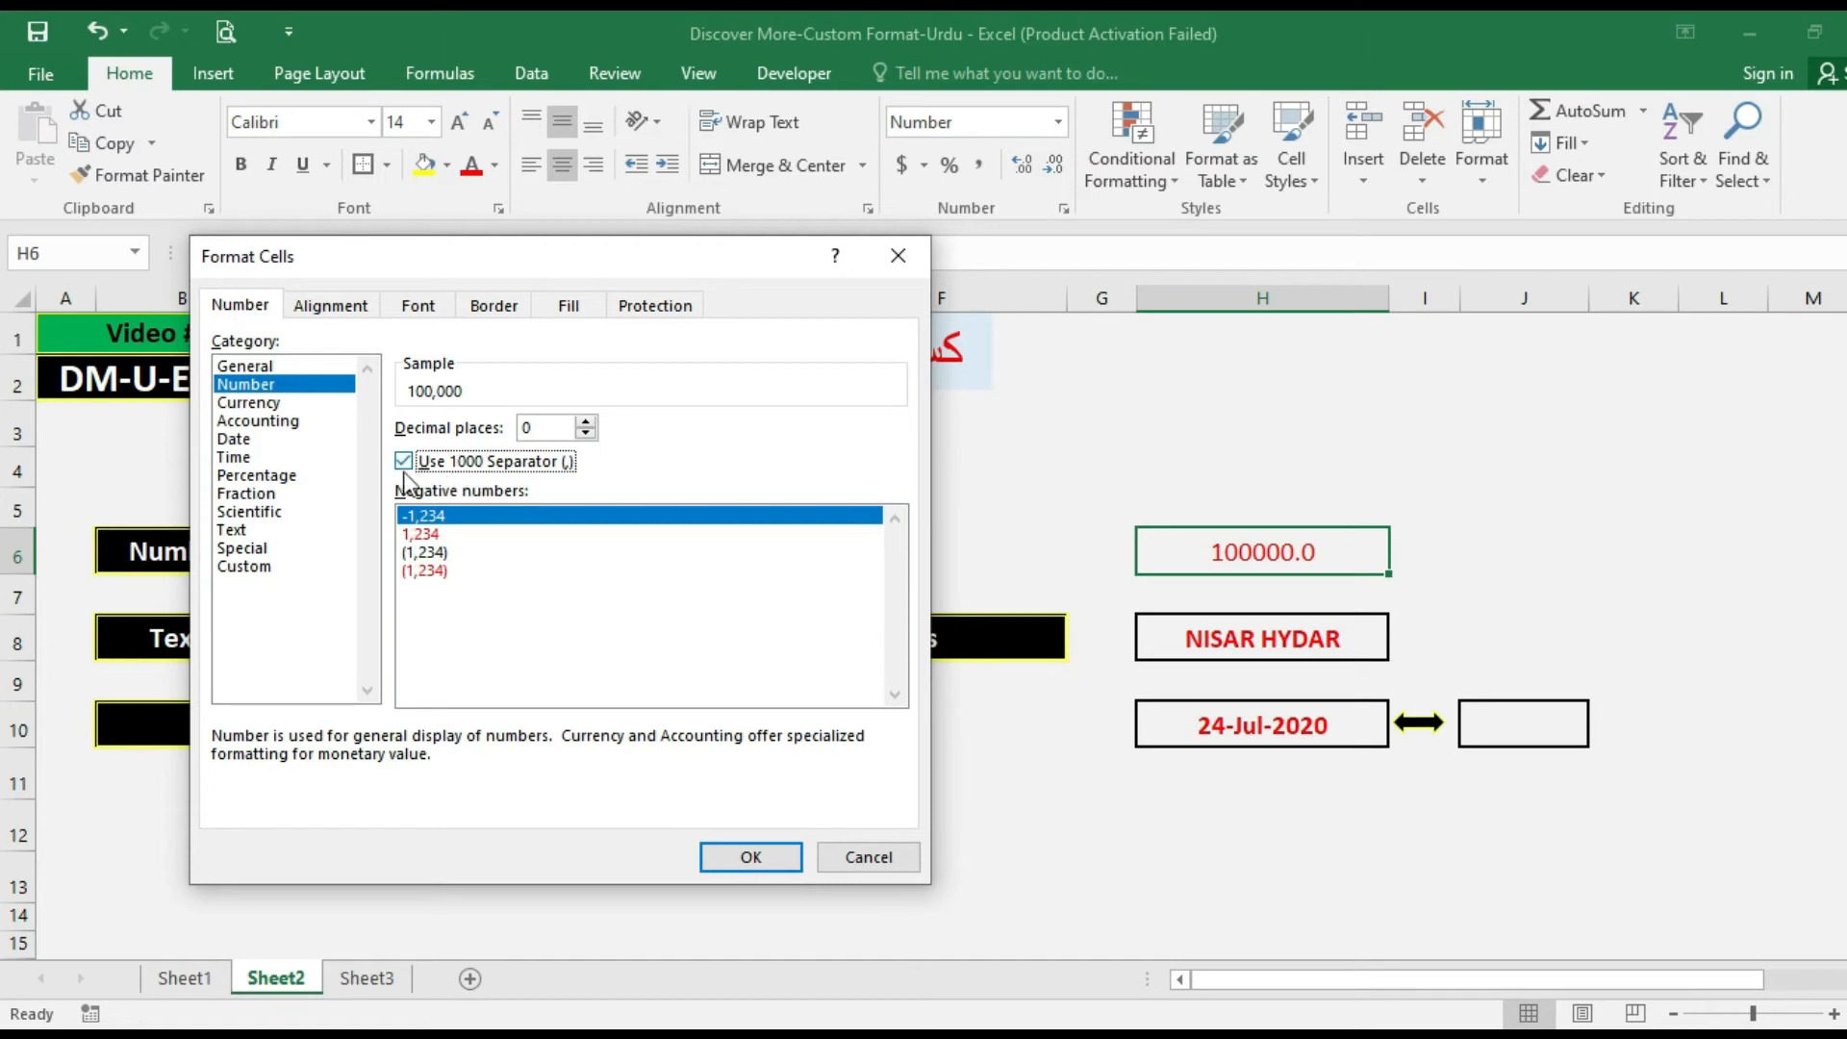
pyautogui.click(736, 858)
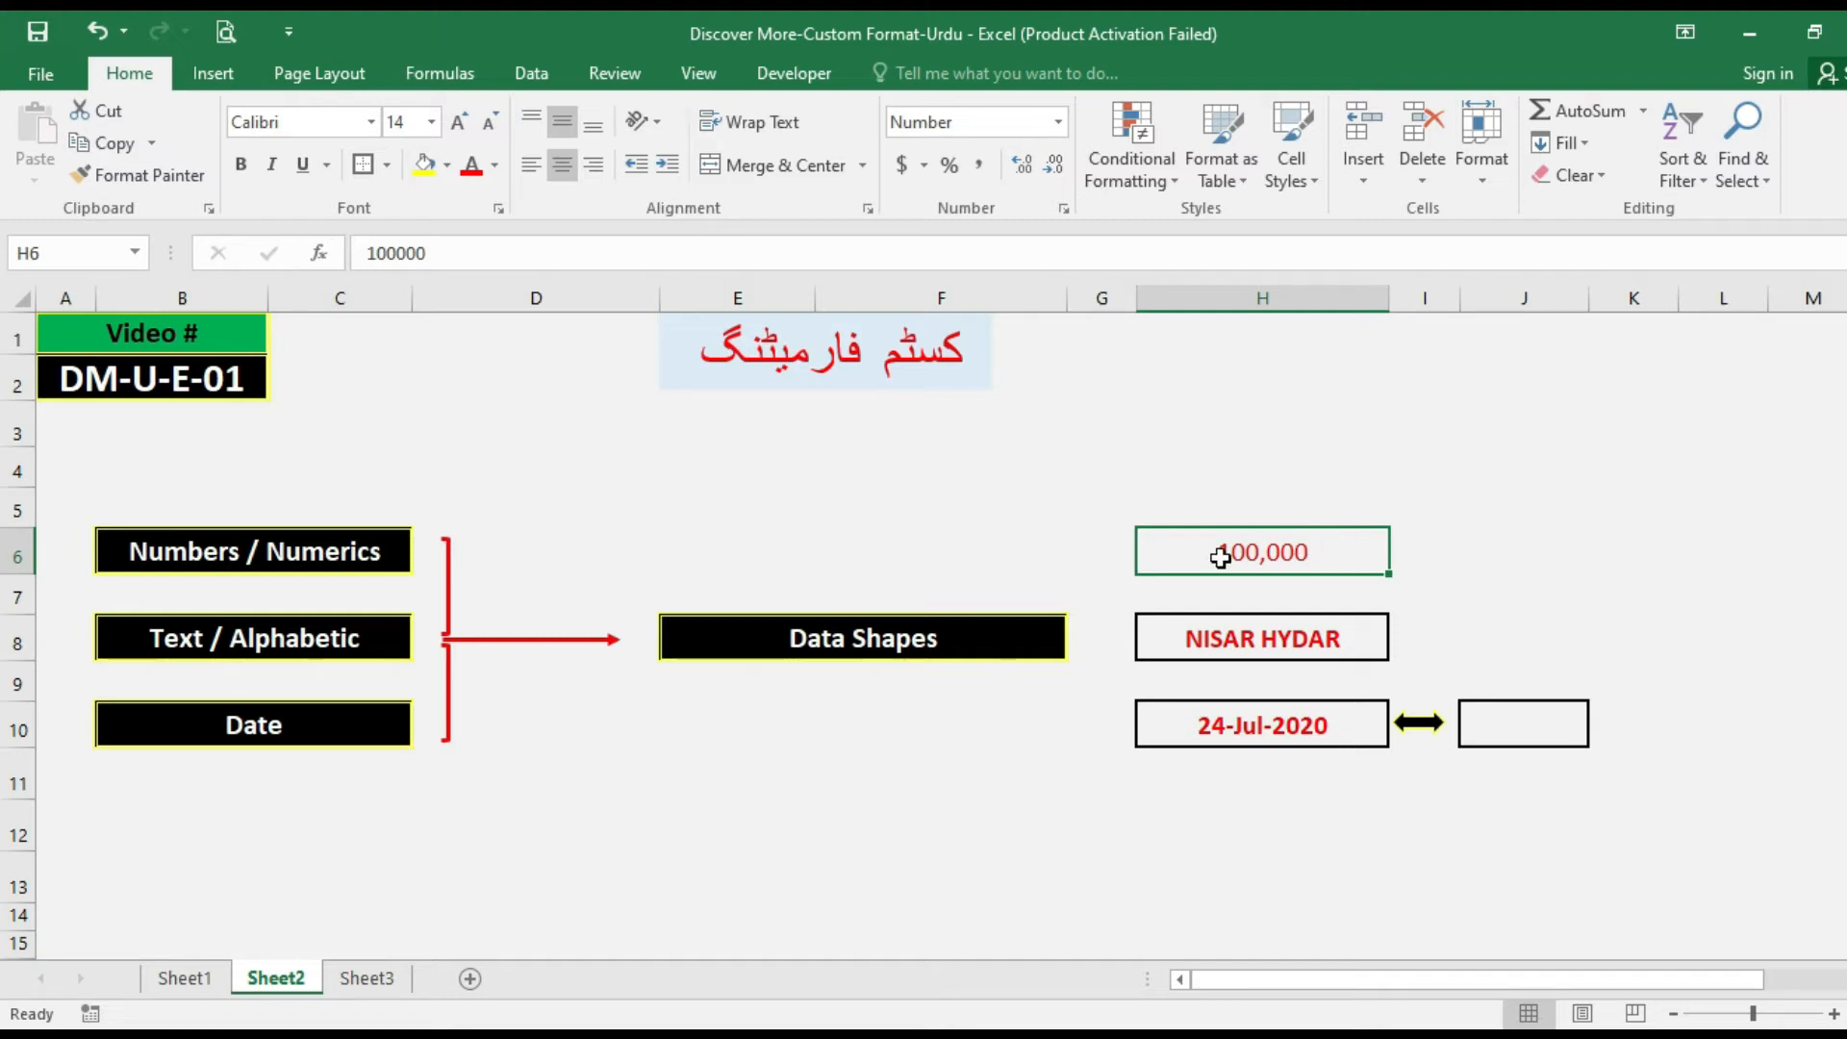
# Format cell H6 as Currency with the $ symbol and 0 decimal places.
pyautogui.hotkey('ctrl', '1')
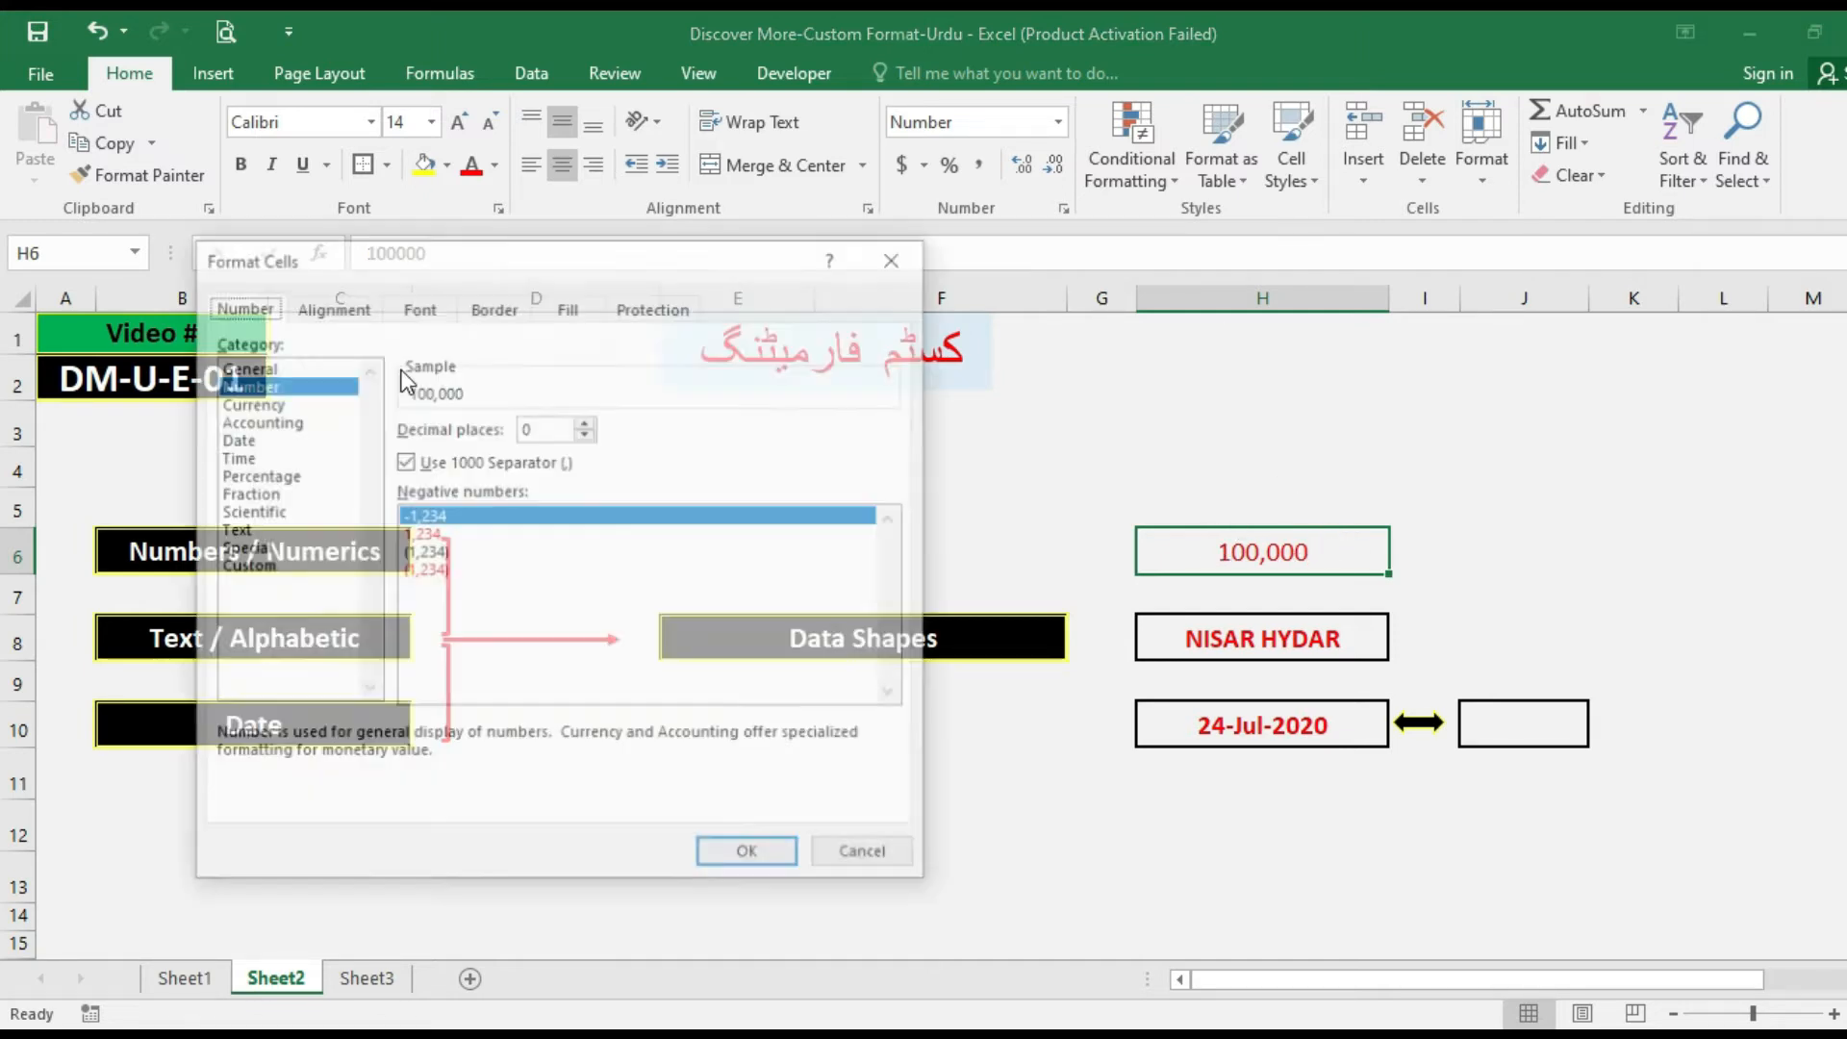
pyautogui.click(295, 403)
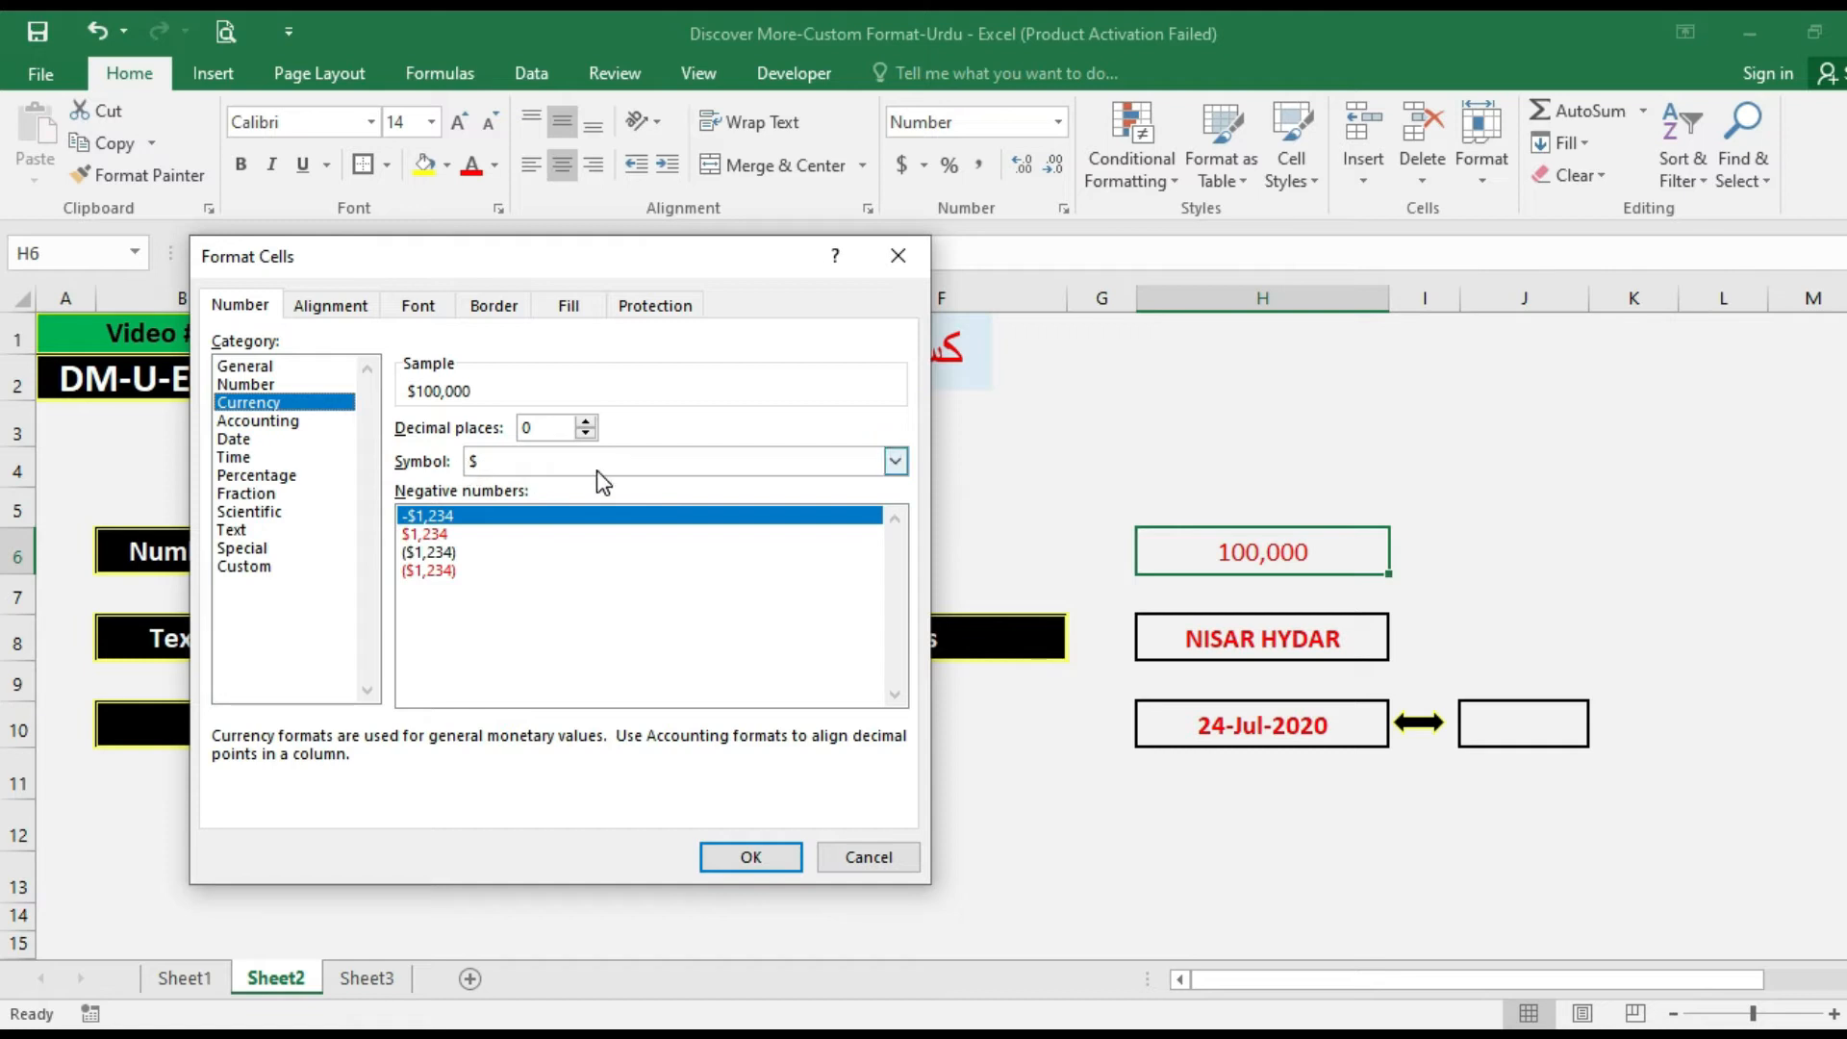
pyautogui.click(749, 857)
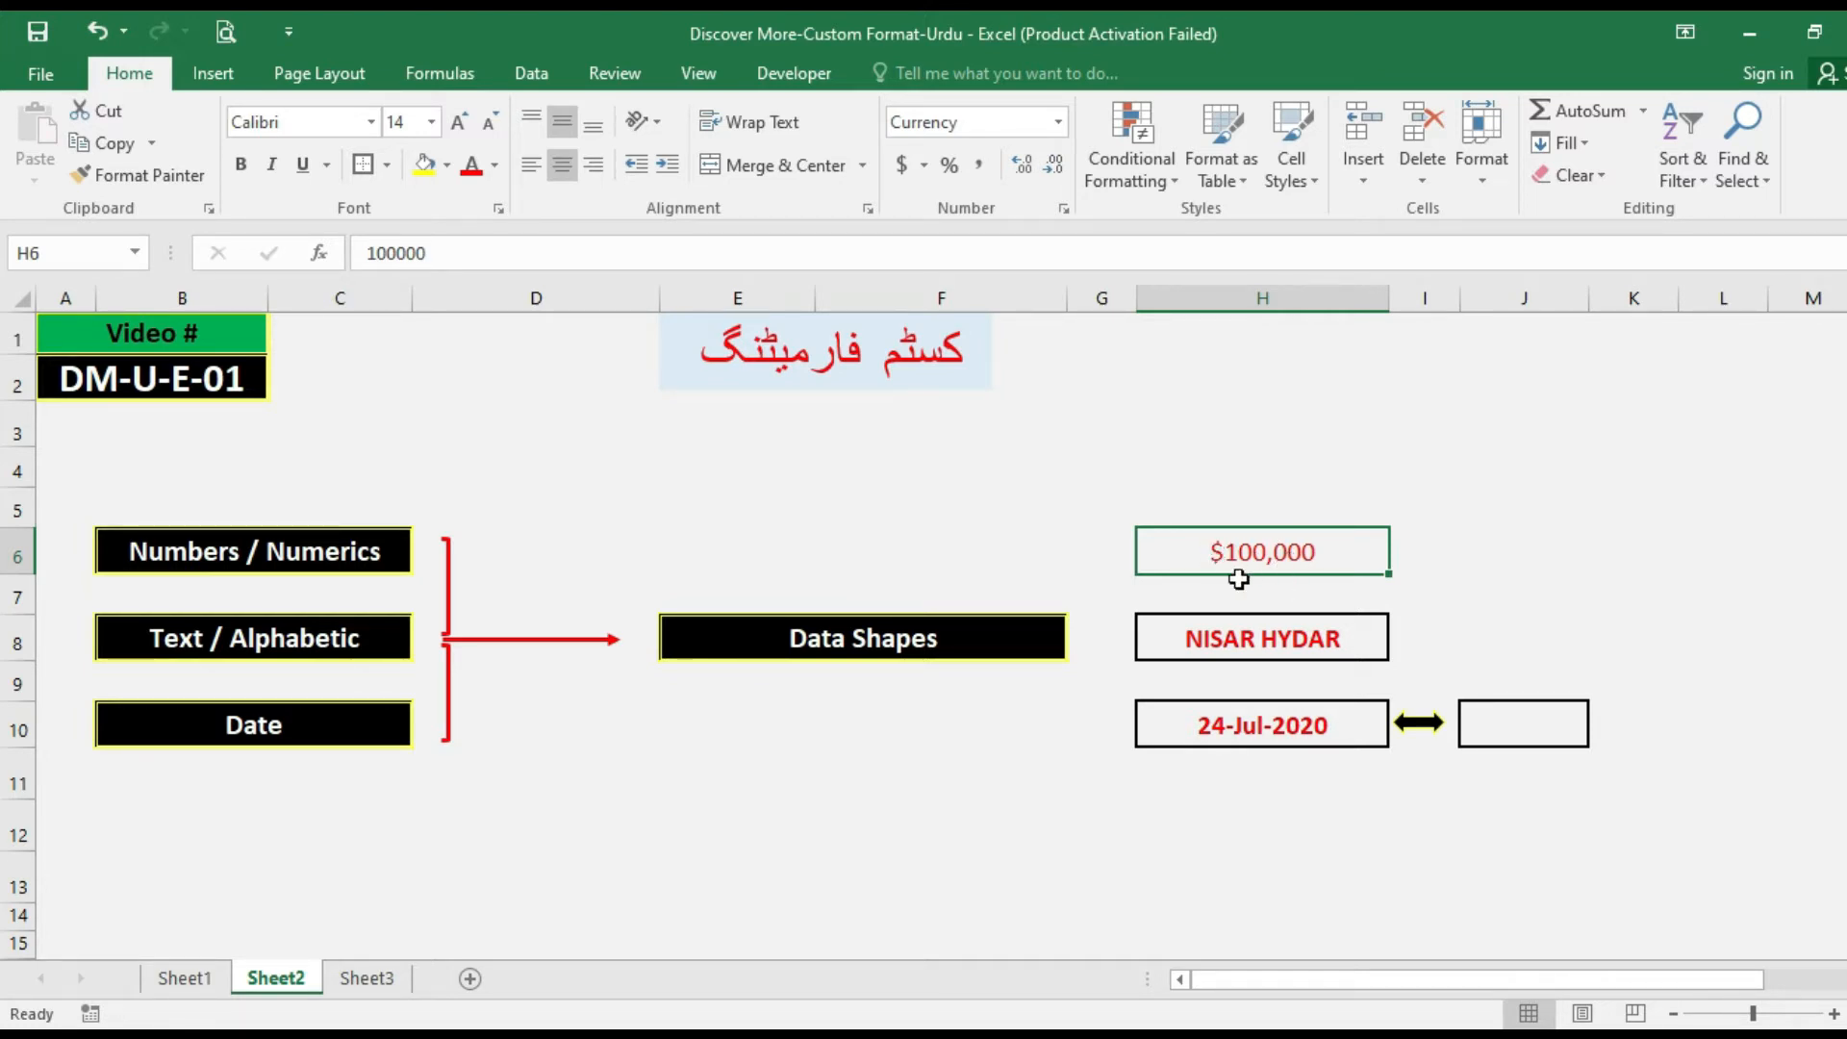
# Change the currency symbol of cell H6 to PKR.
pyautogui.hotkey('ctrl', '1')
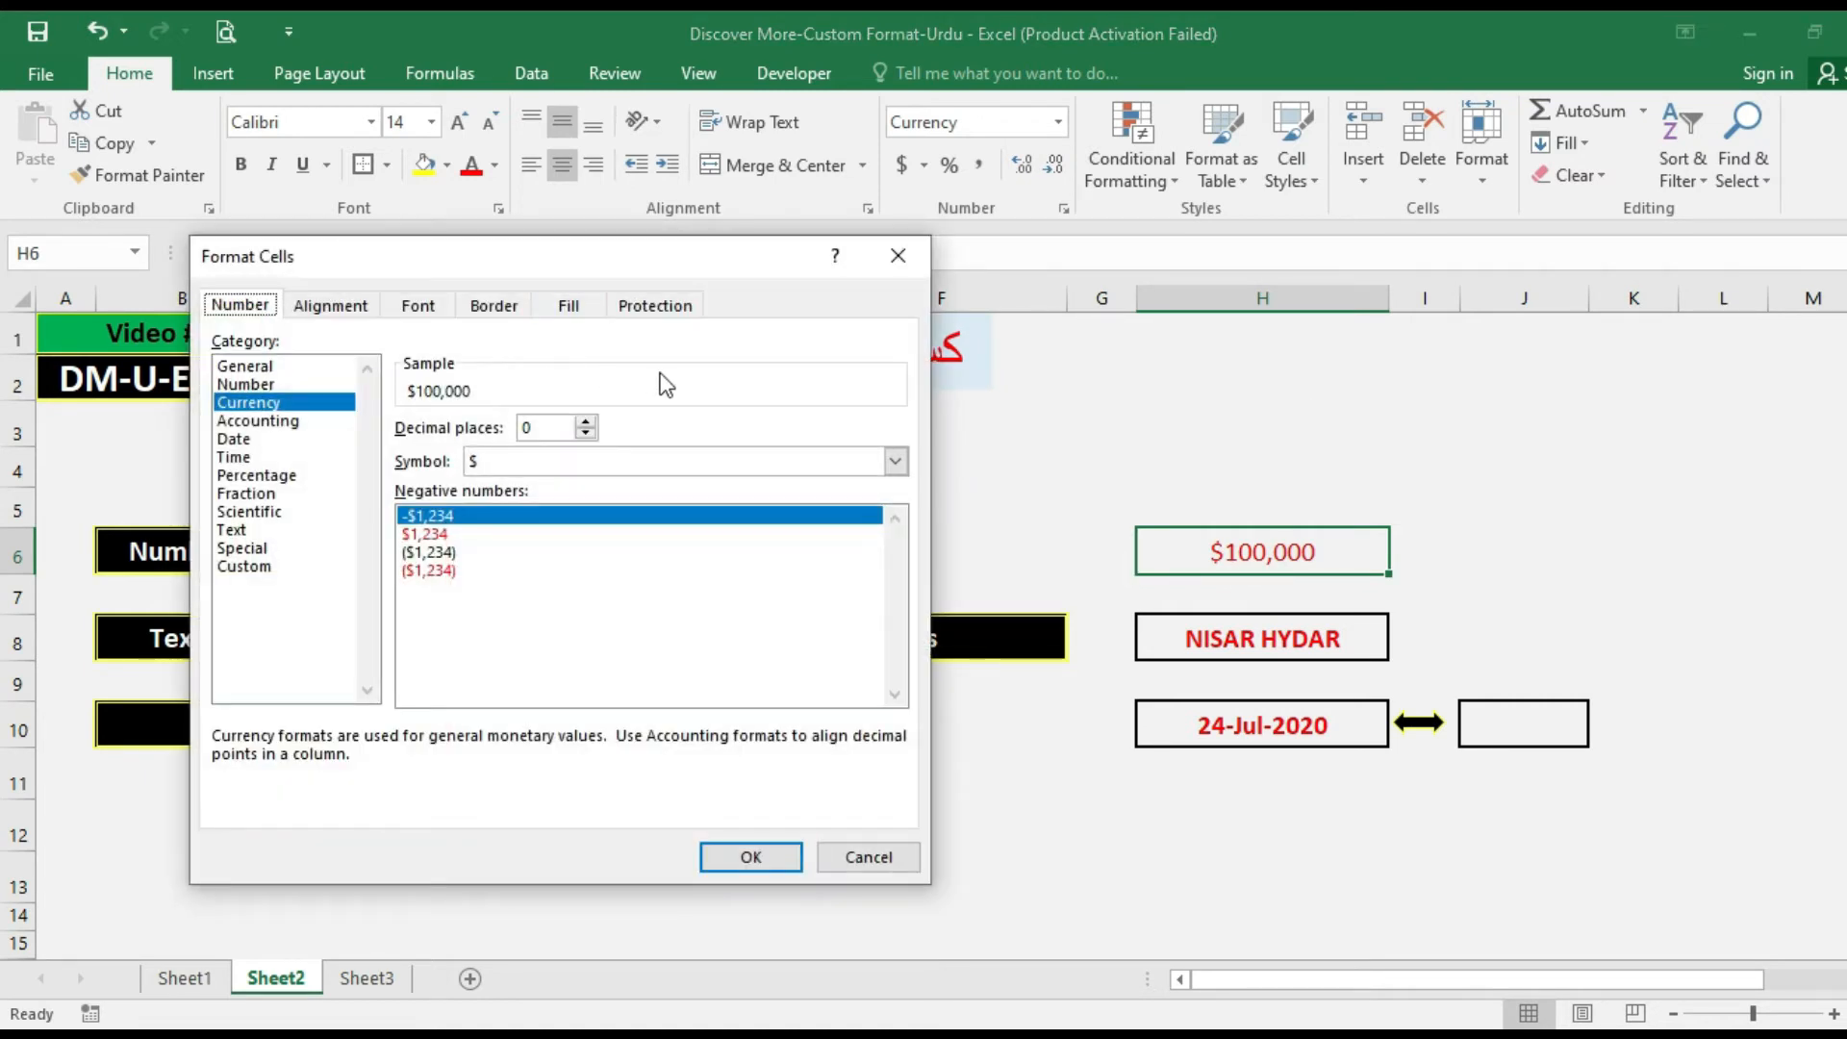
pyautogui.click(900, 461)
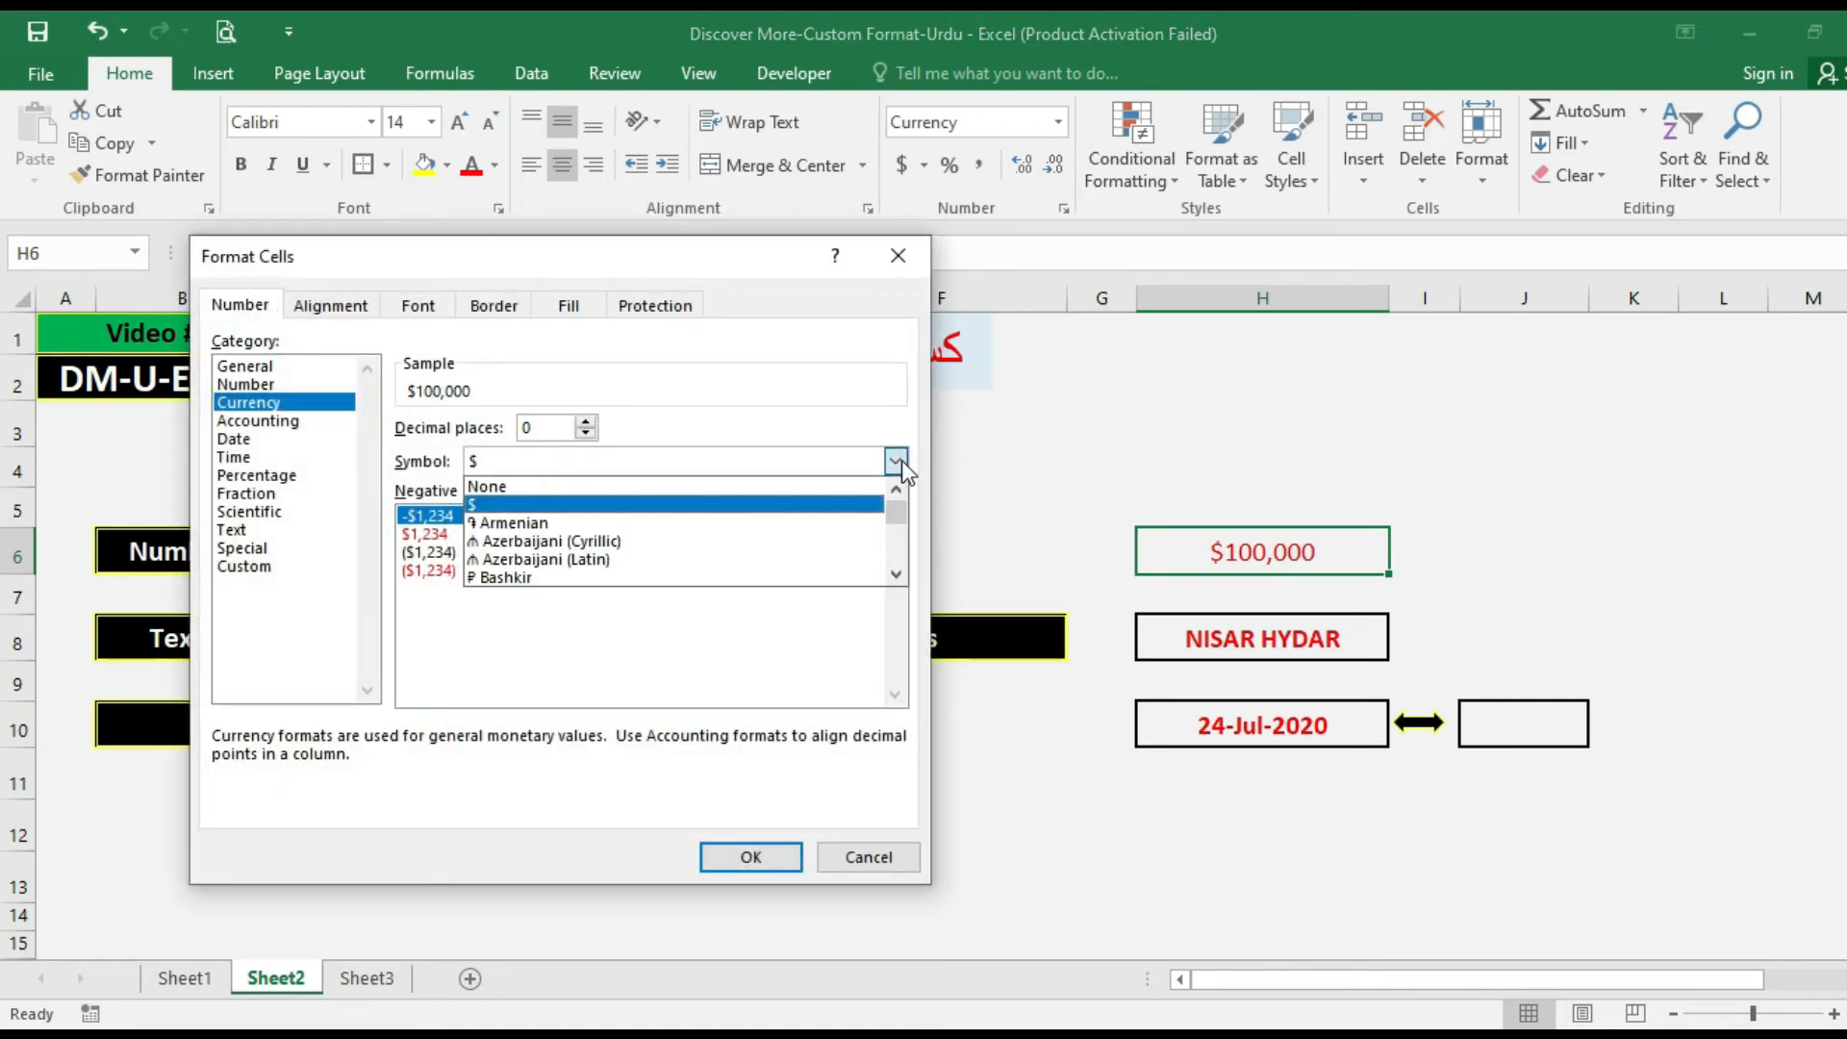
pyautogui.write('pkr')
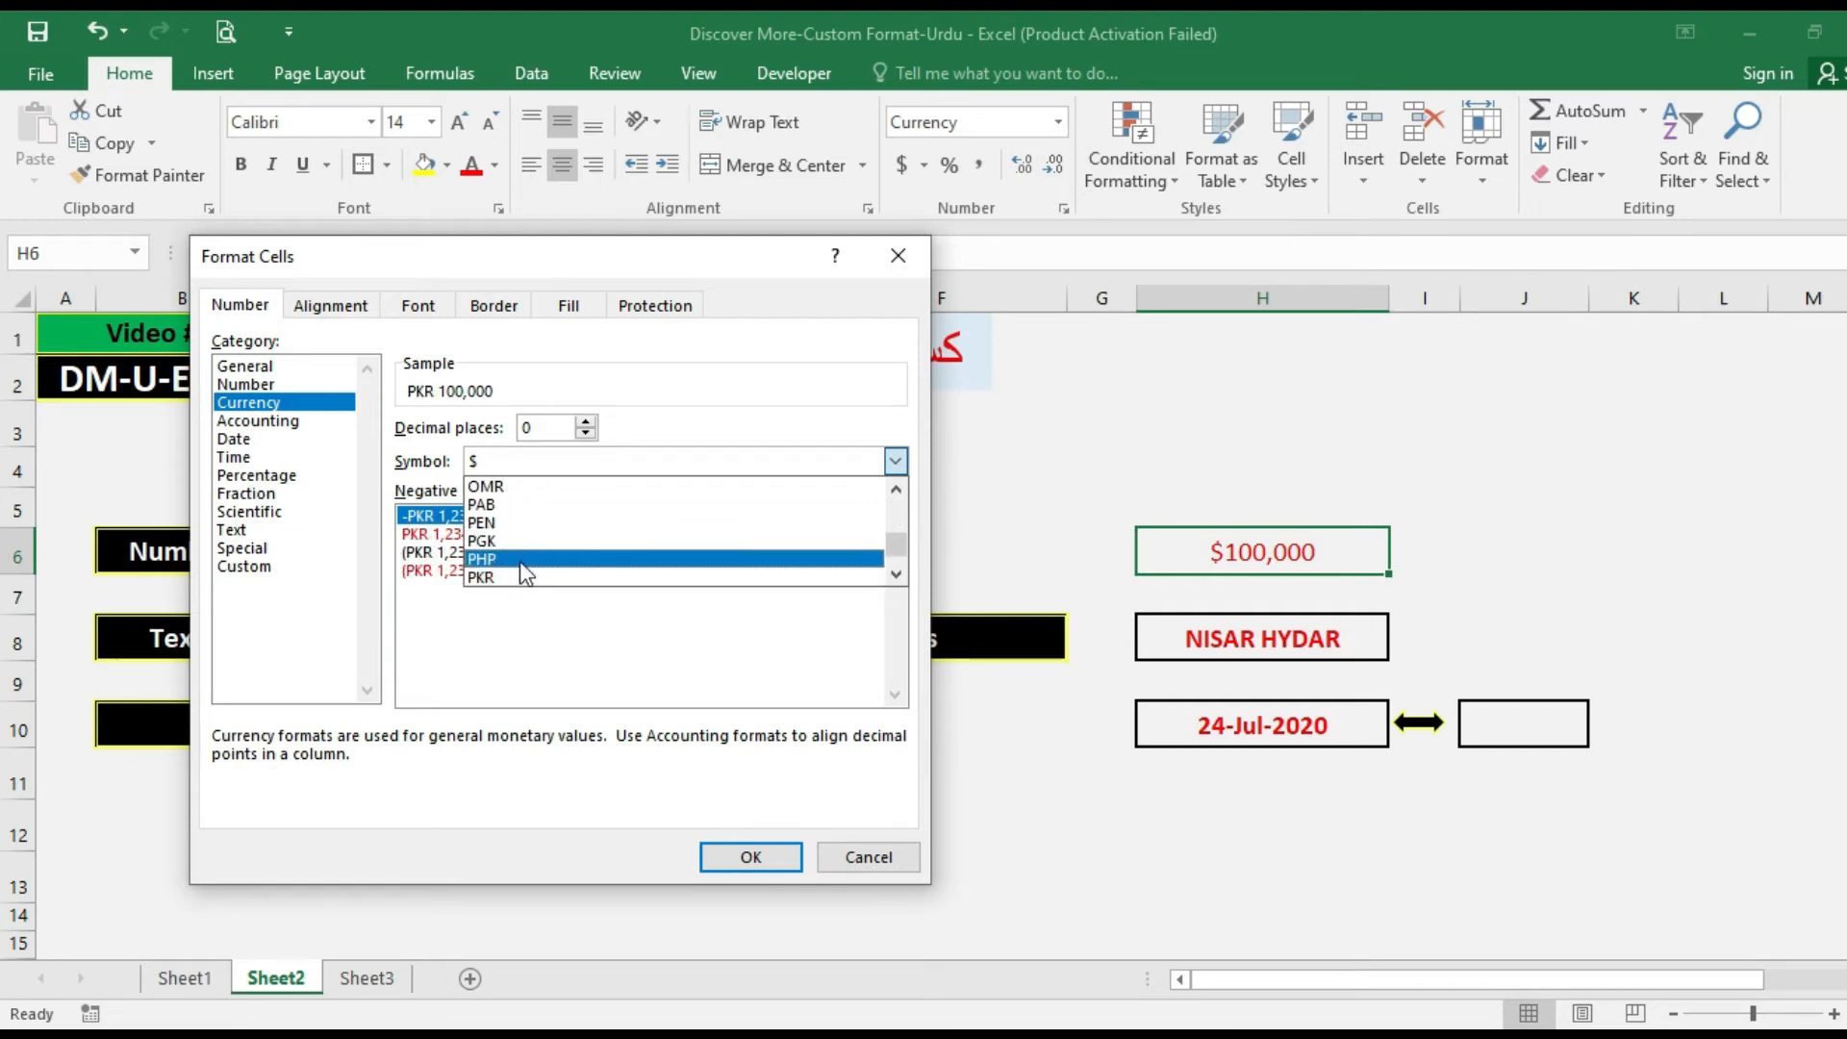
pyautogui.click(496, 577)
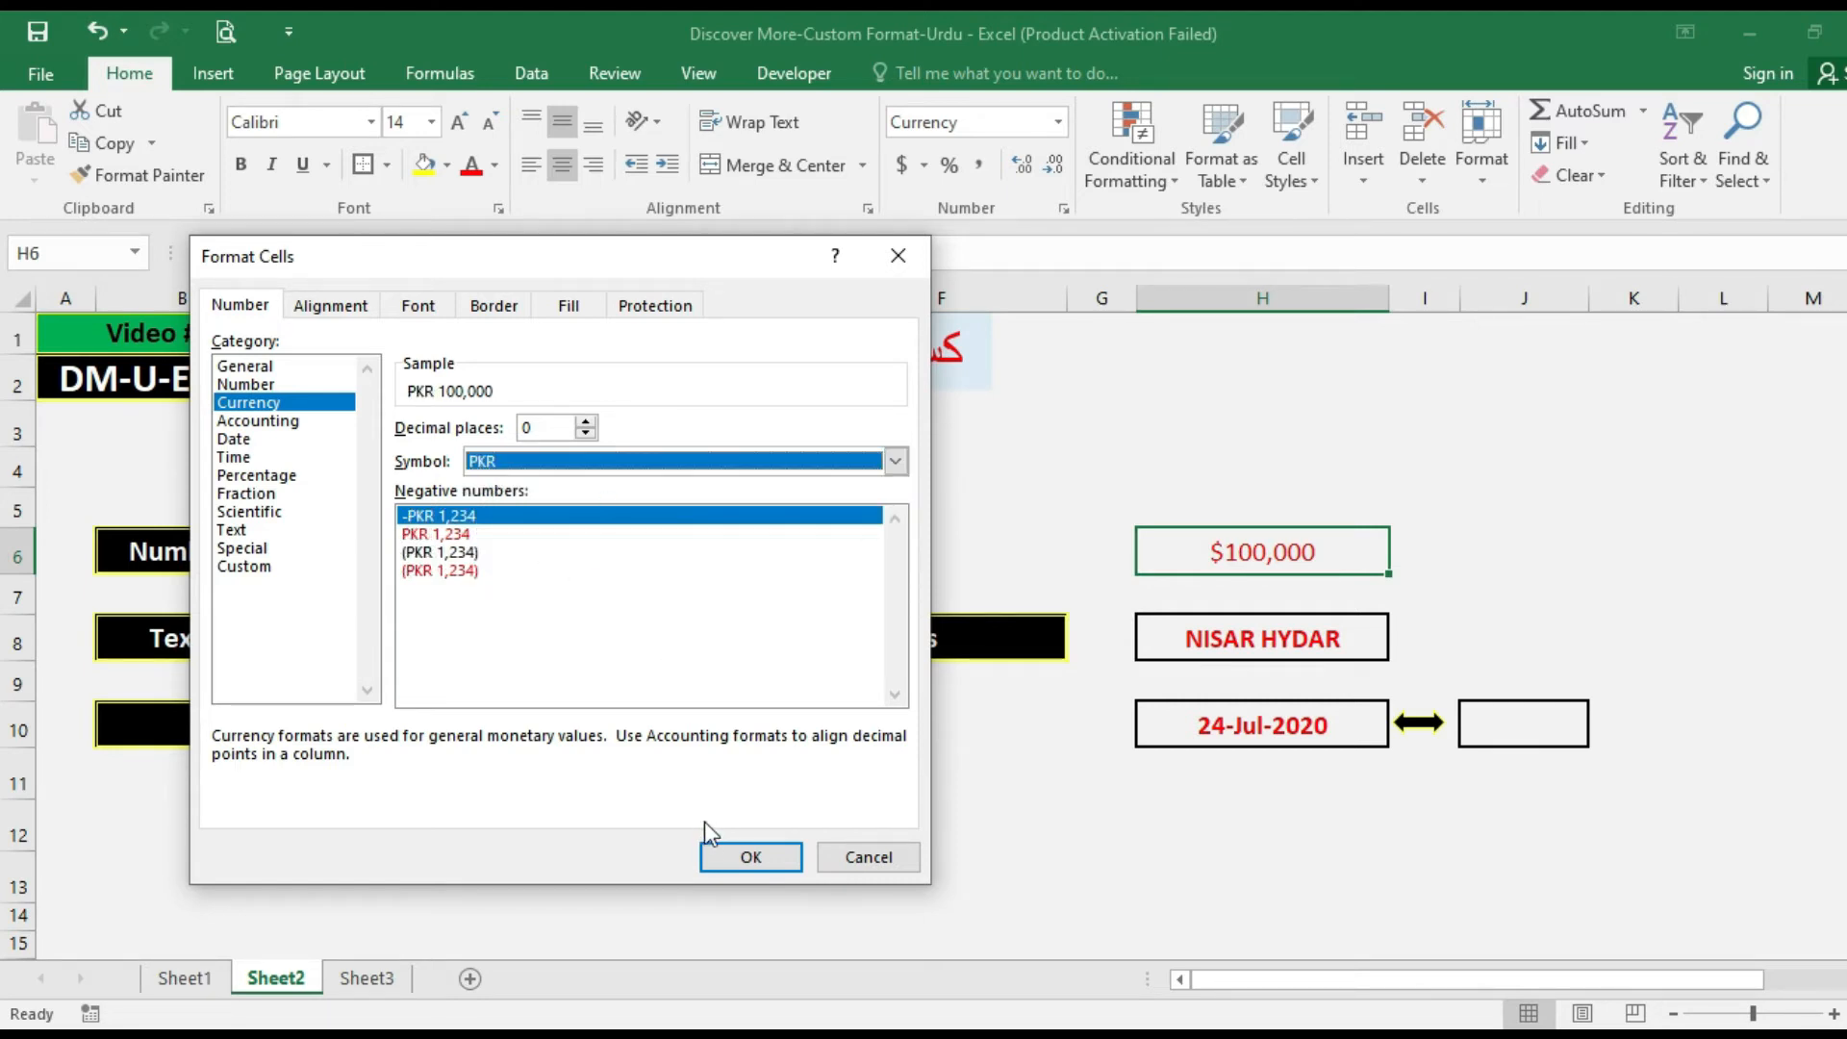
pyautogui.click(742, 857)
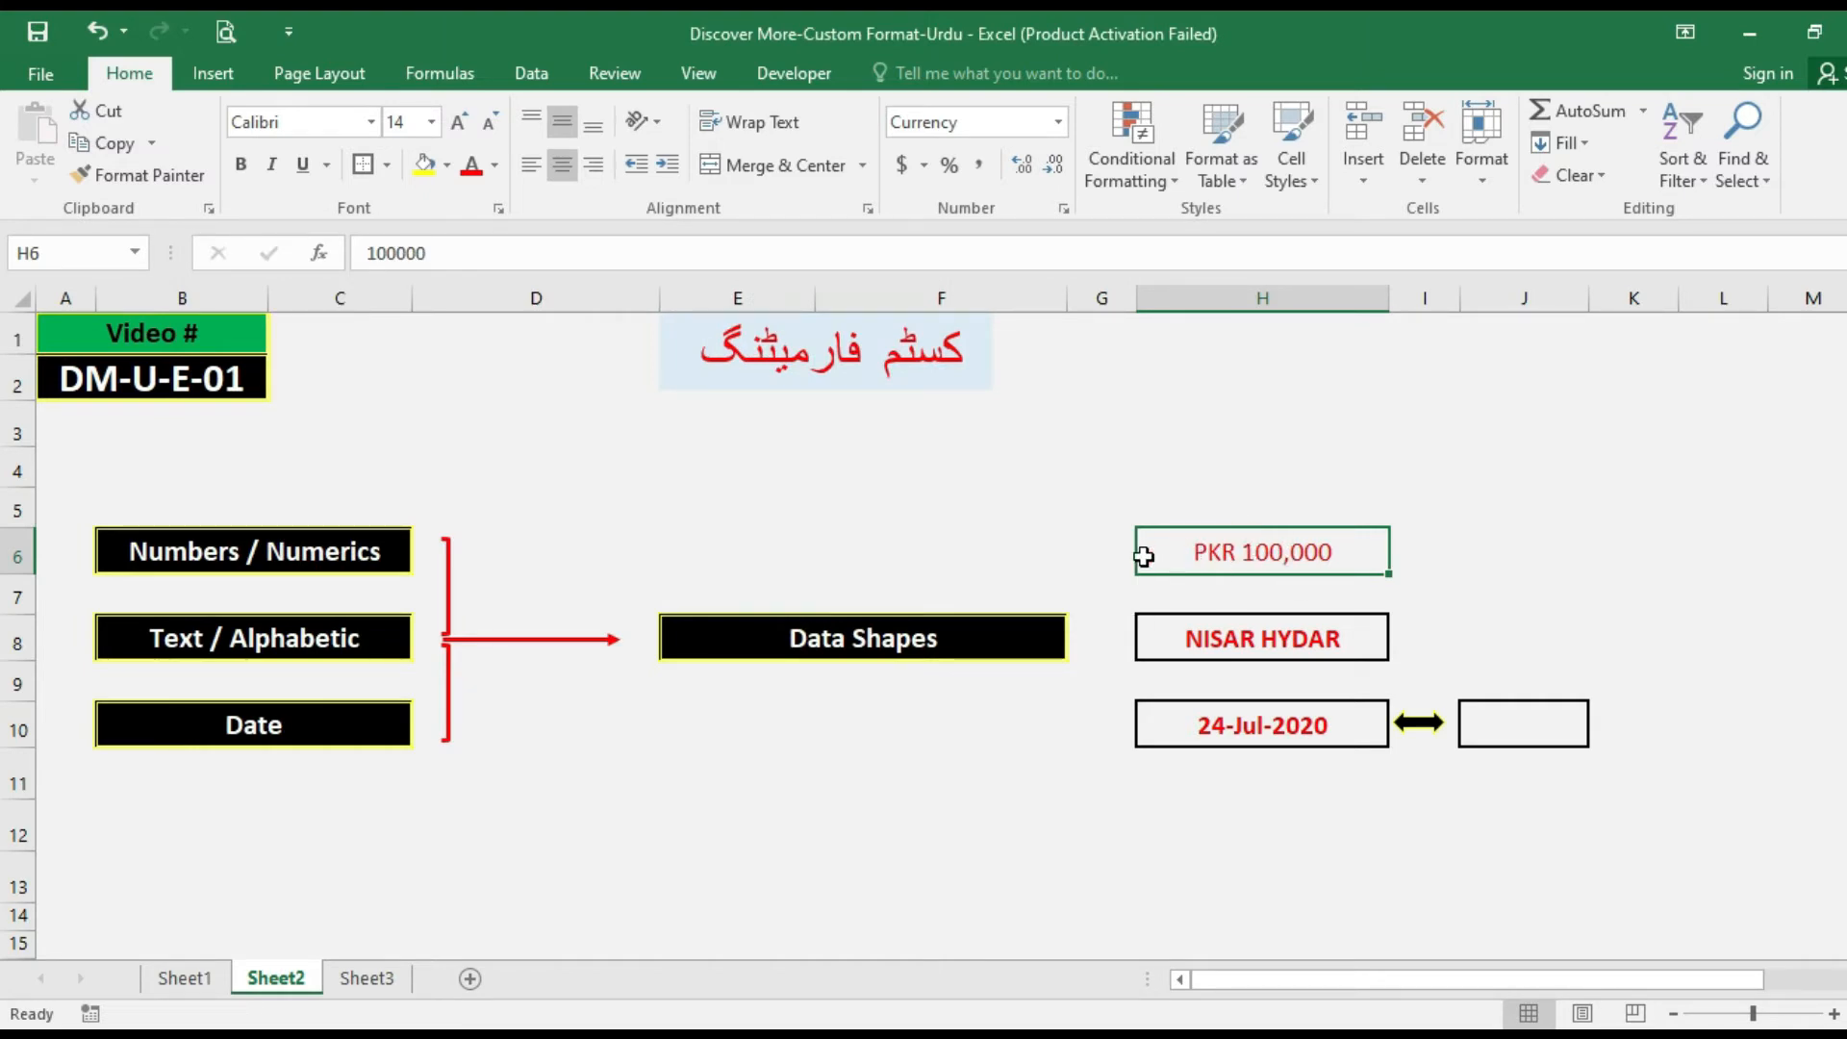
# Format cell H6 as Accounting with the PKR symbol and 0 decimal places.
pyautogui.hotkey('ctrl', '1')
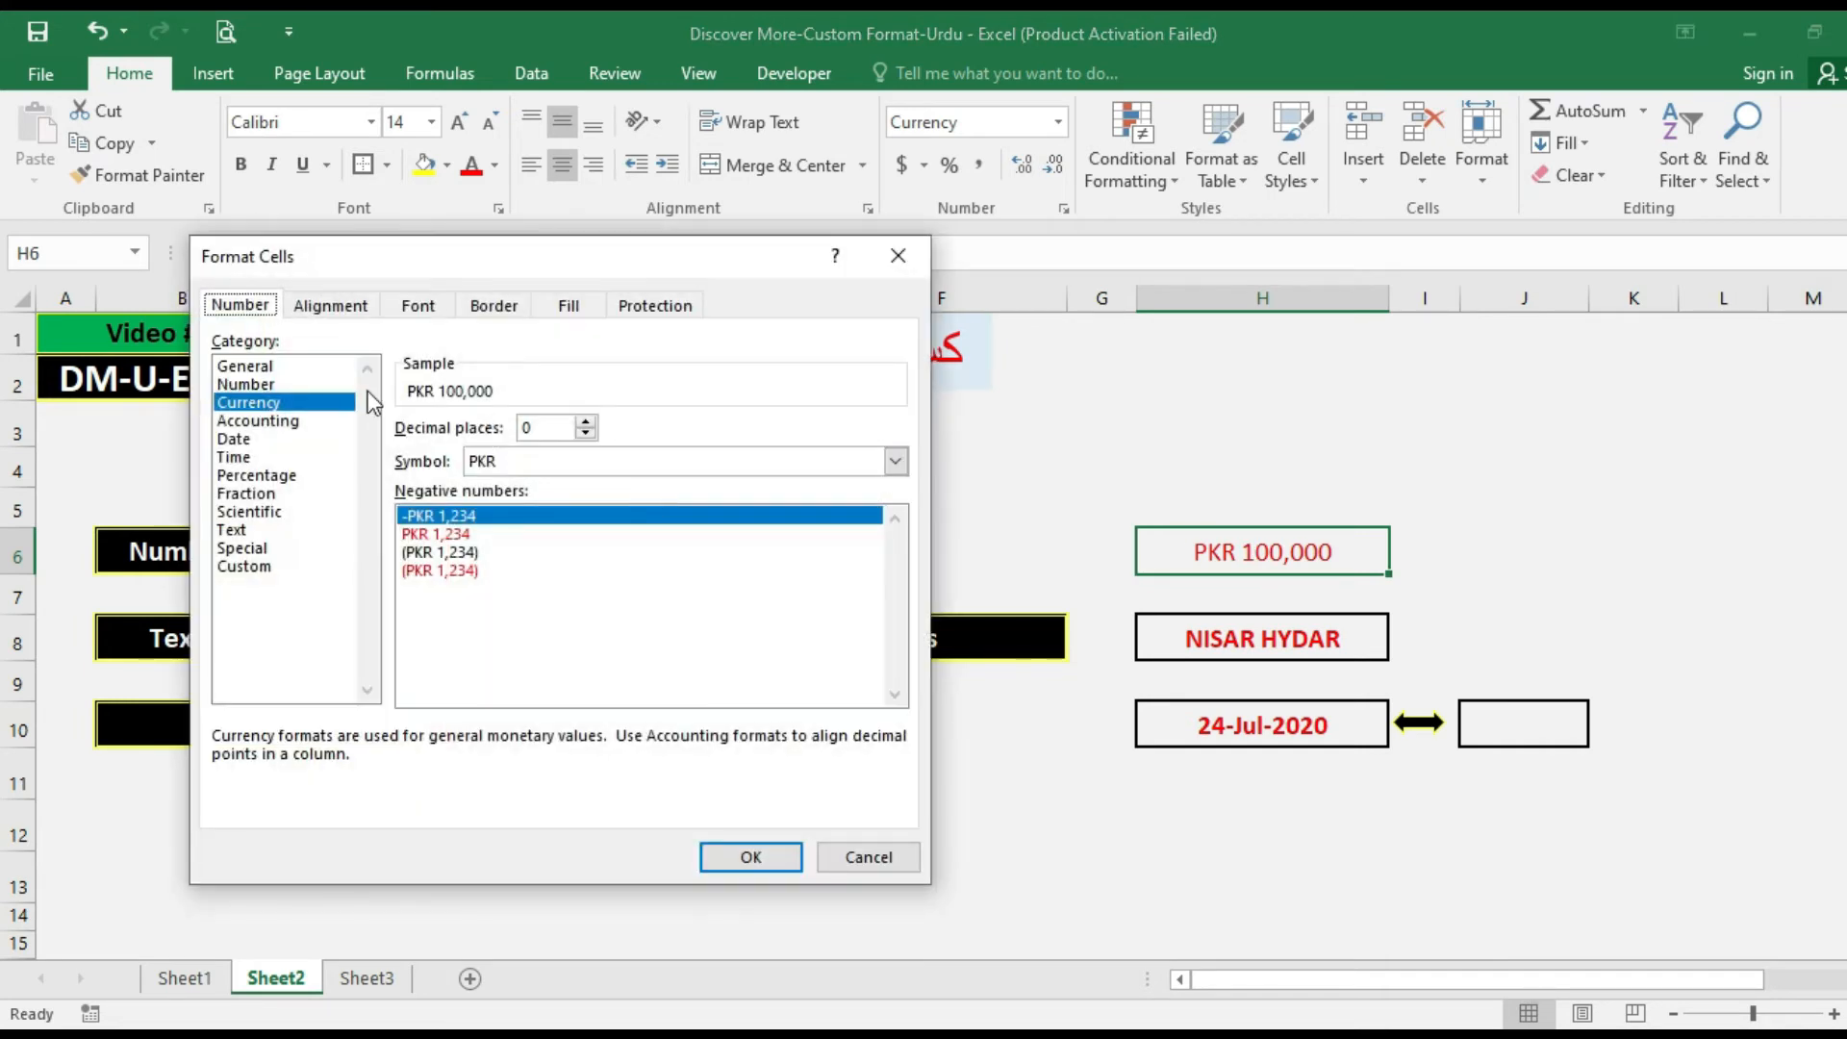
pyautogui.click(269, 383)
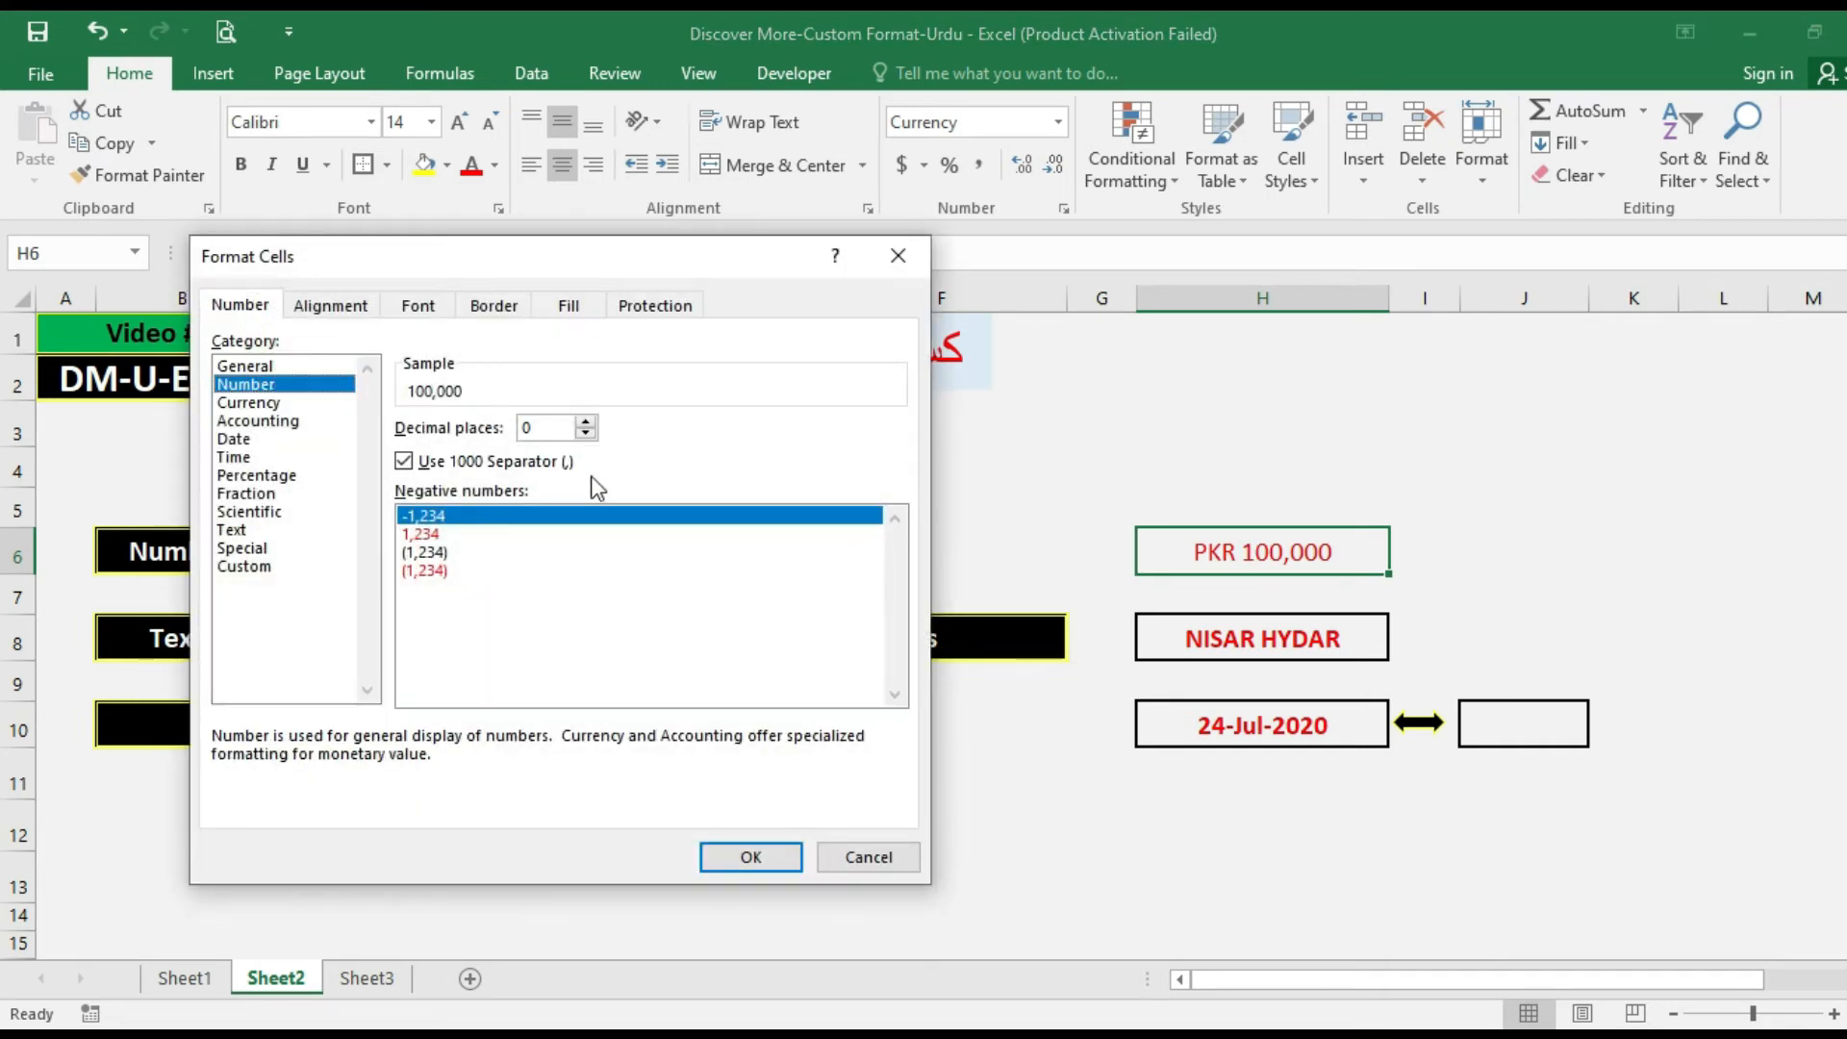
pyautogui.click(265, 424)
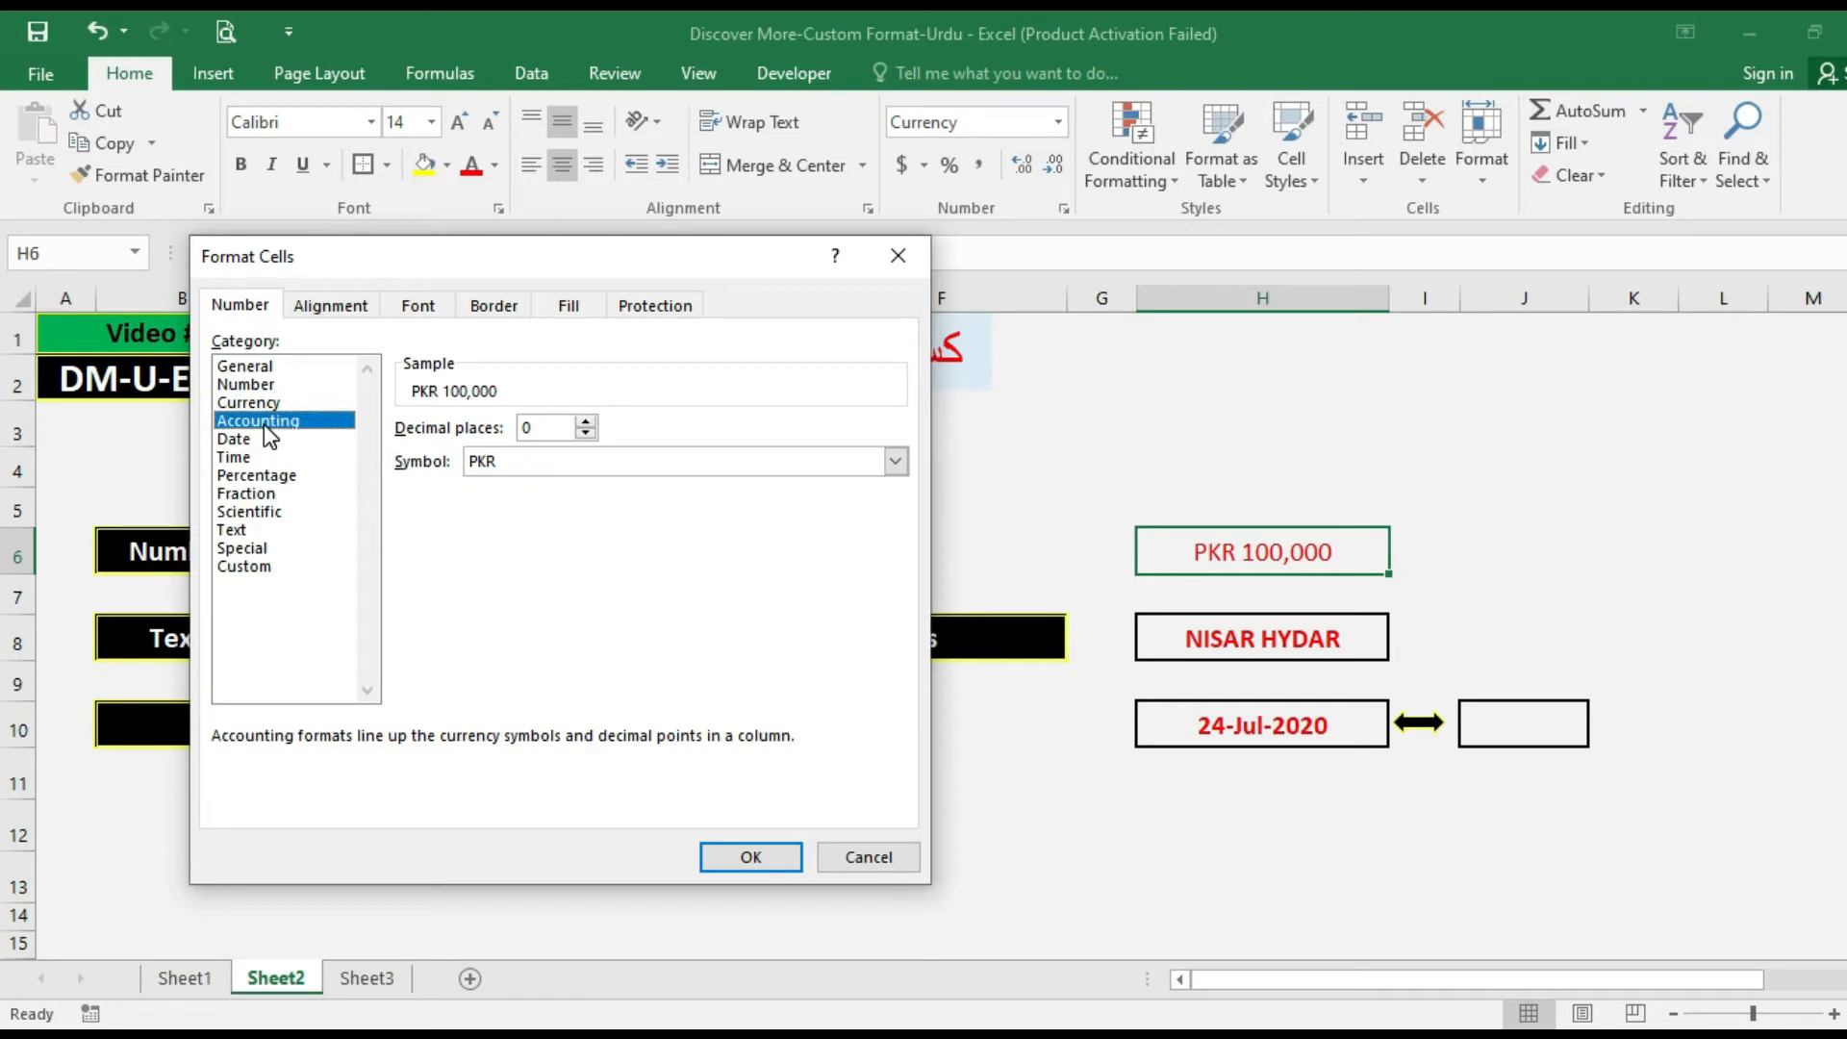
pyautogui.click(585, 424)
pyautogui.click(585, 433)
pyautogui.click(895, 461)
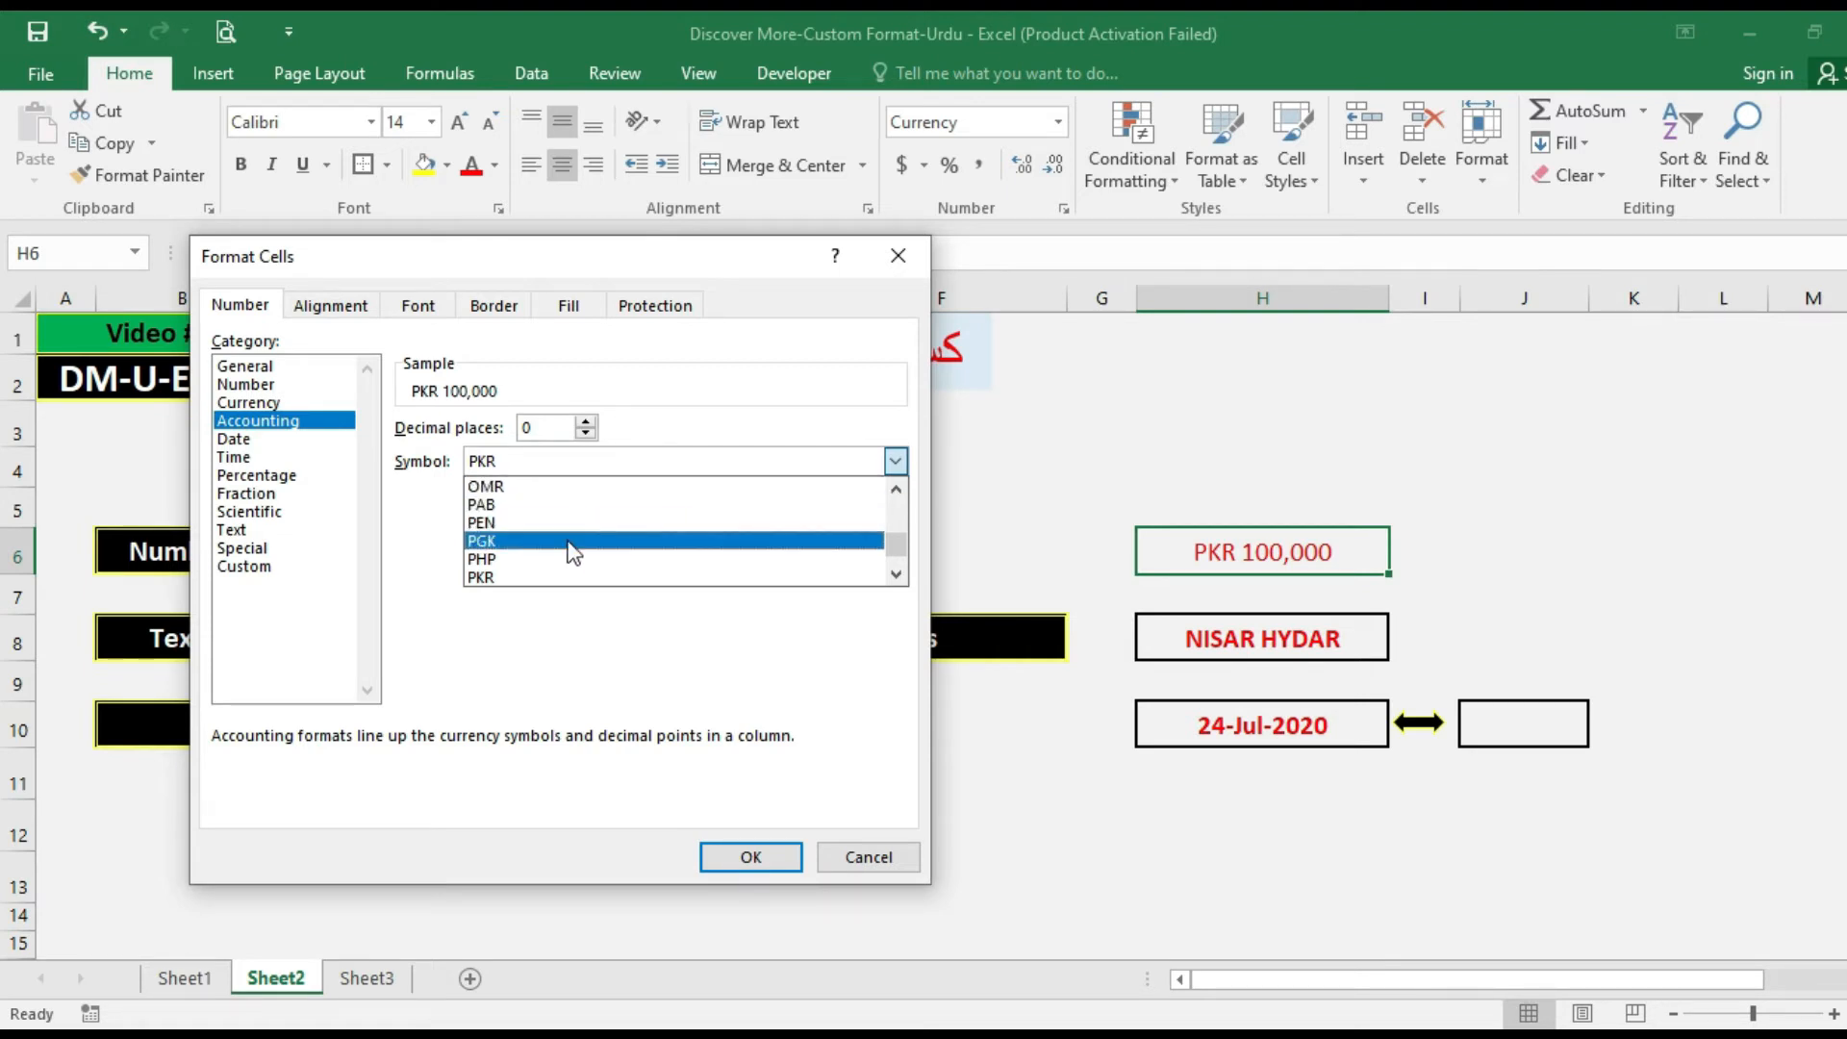
pyautogui.click(489, 578)
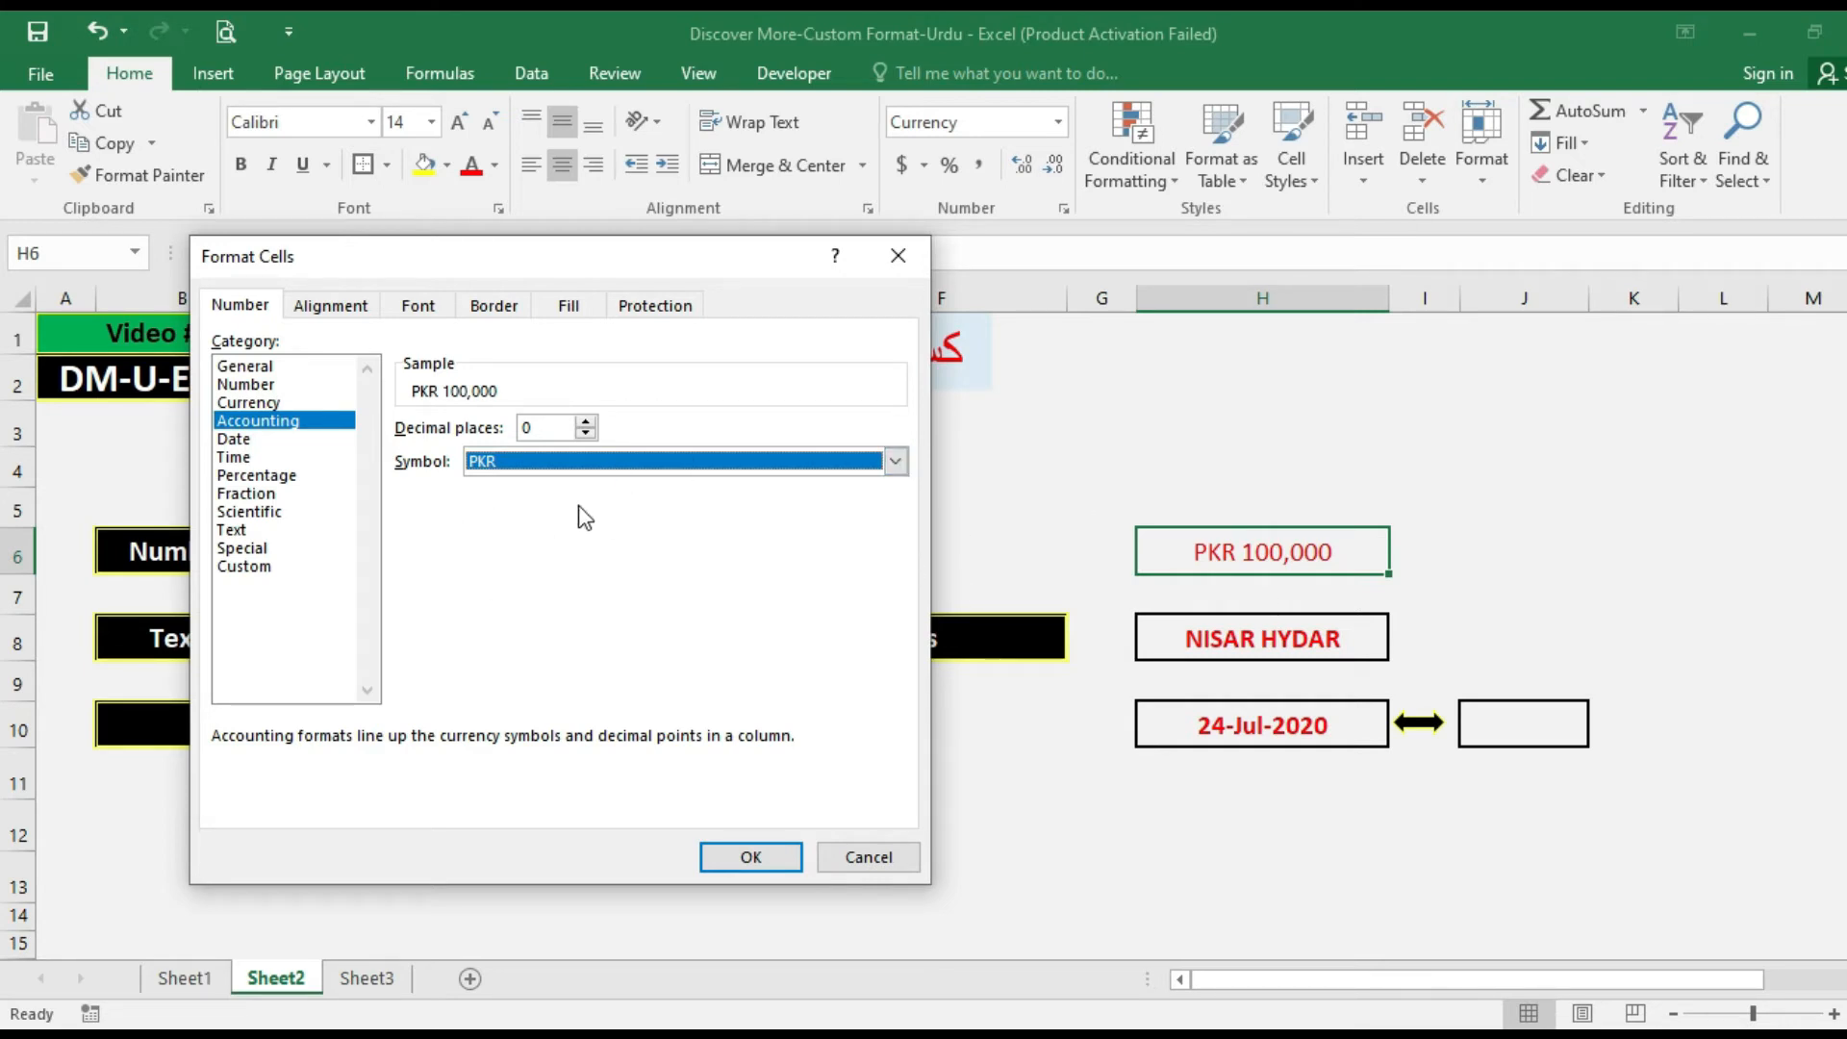
pyautogui.click(776, 853)
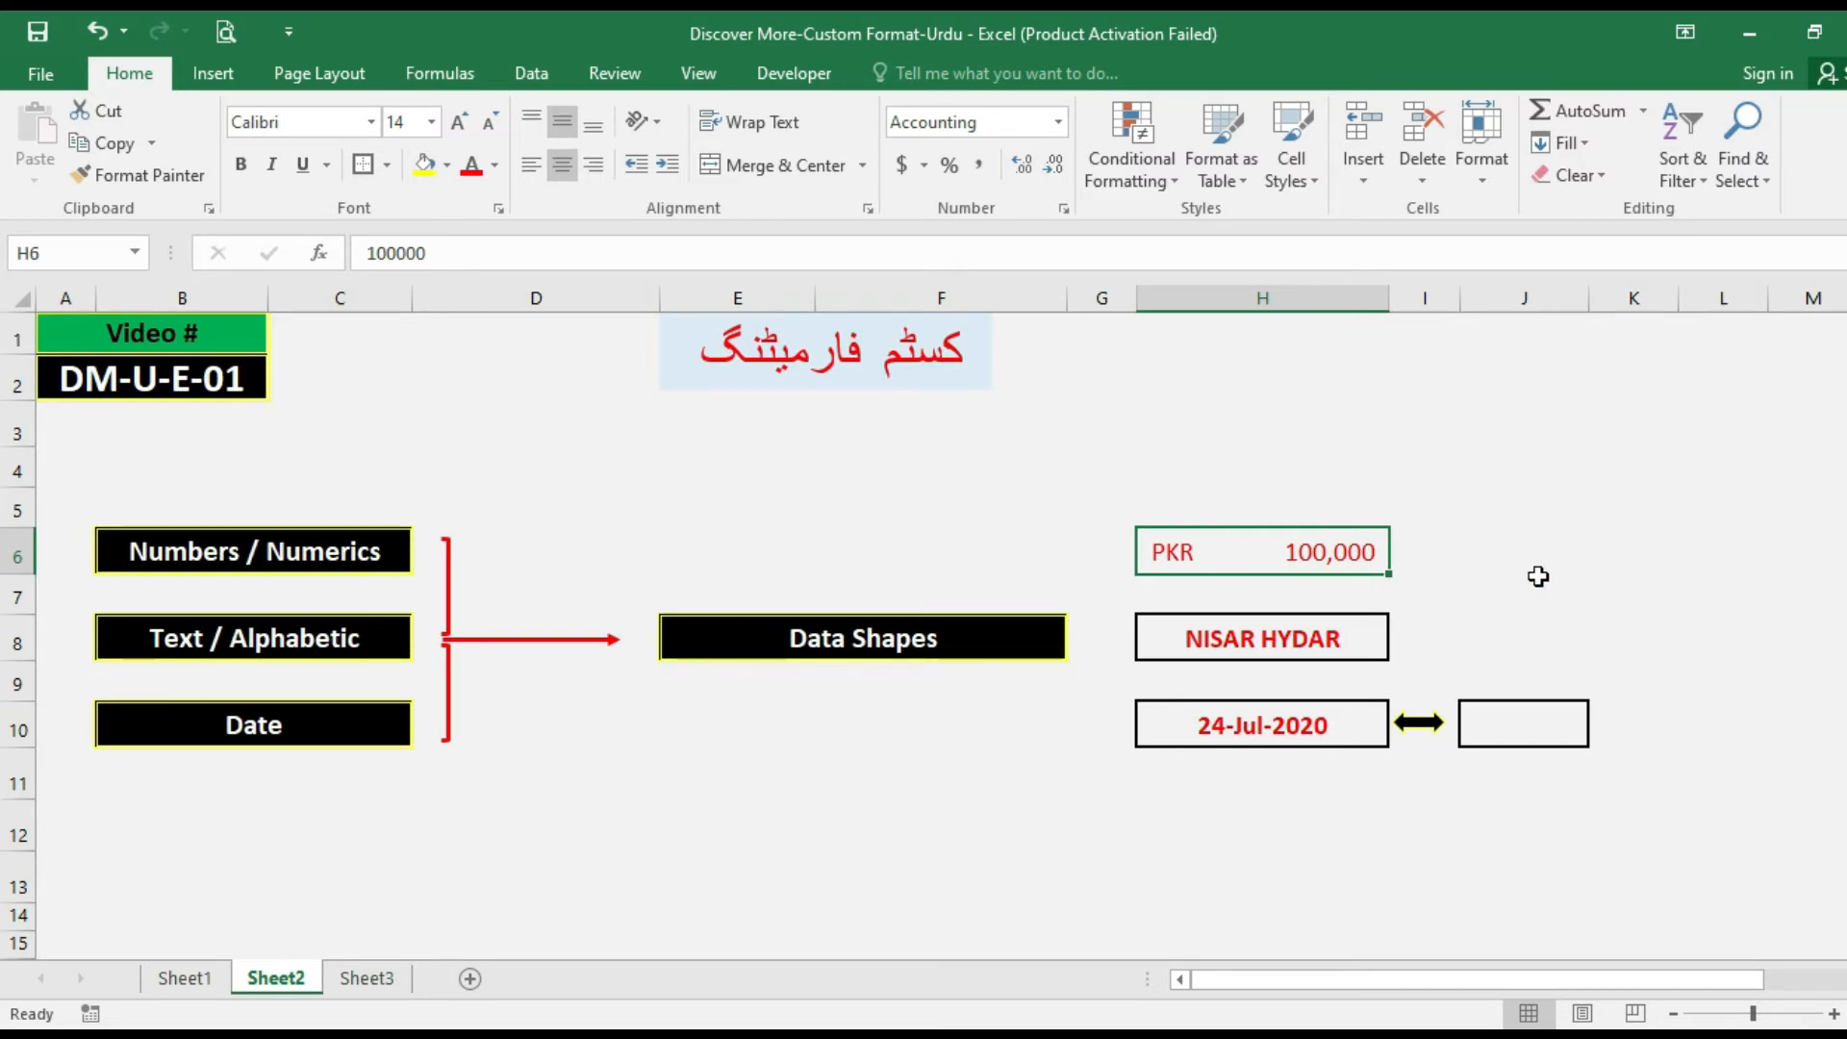
pyautogui.hotkey('ctrl', '1')
pyautogui.click(267, 438)
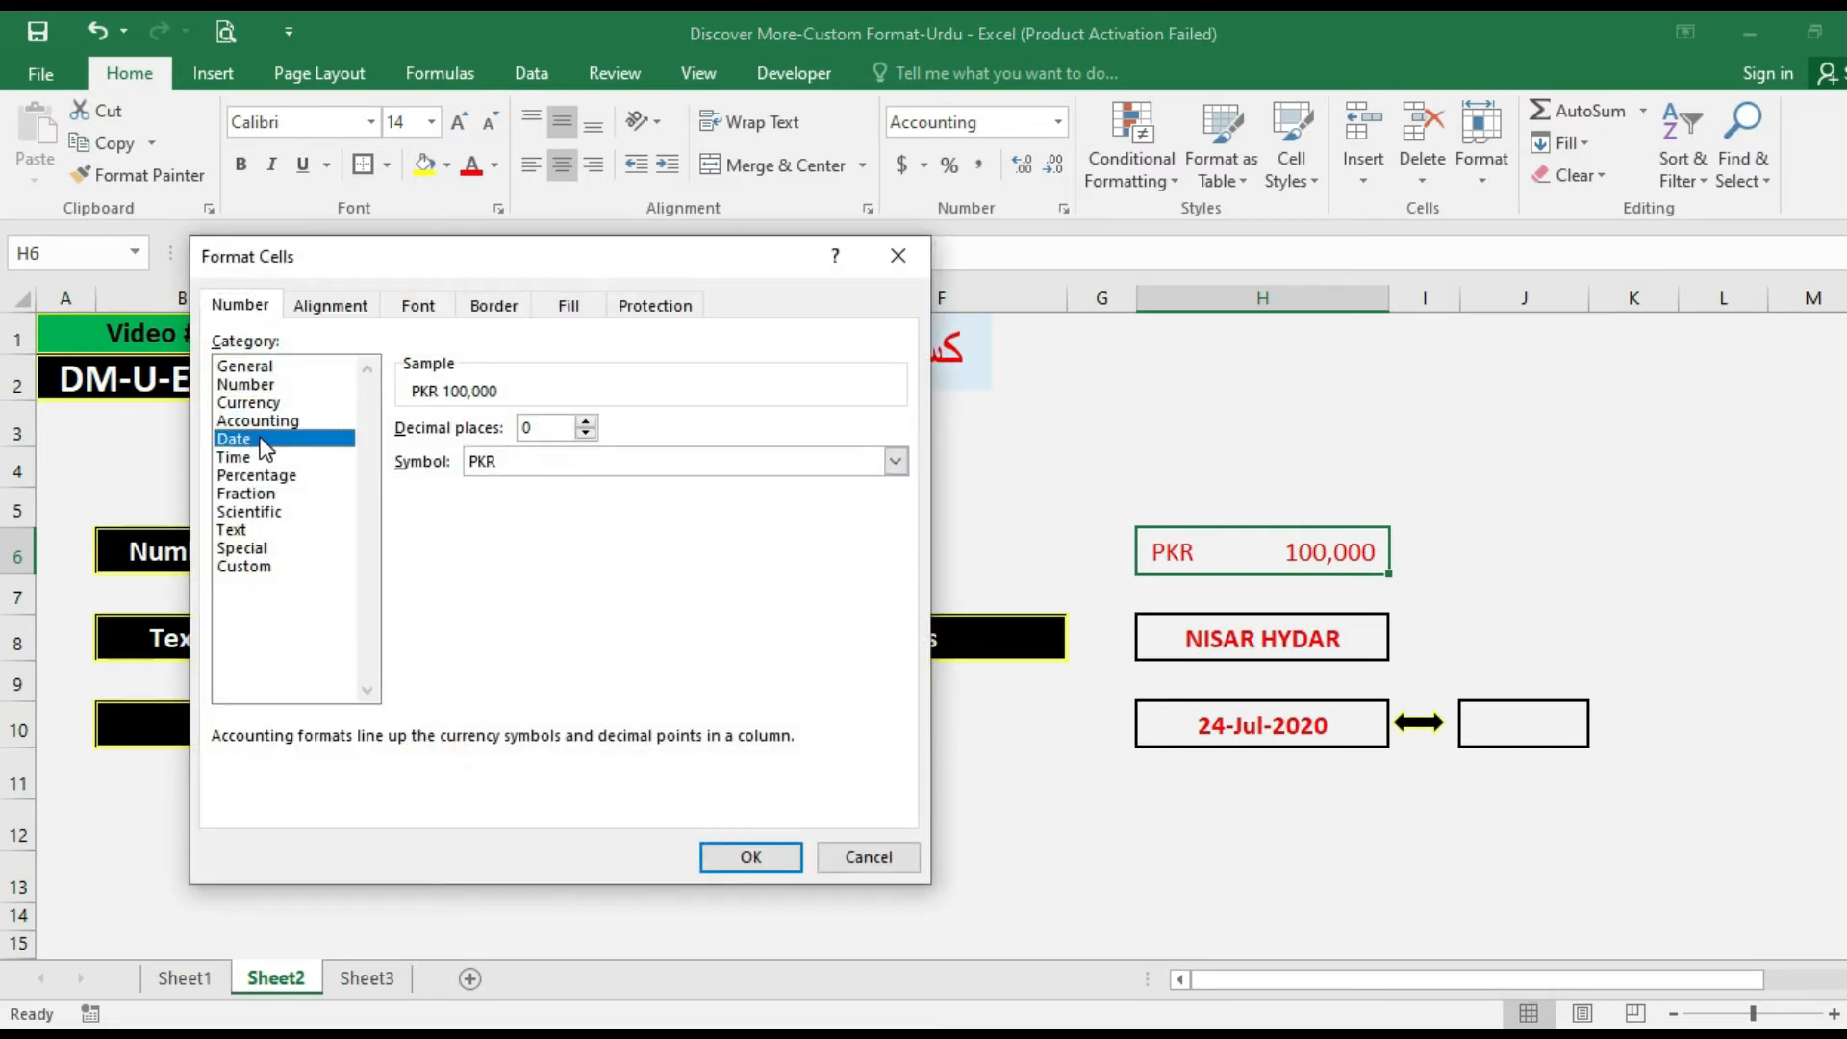
pyautogui.press('Escape')
# Format cell H10 with the Date category using the "March 14, 2012" type.
pyautogui.click(1225, 728)
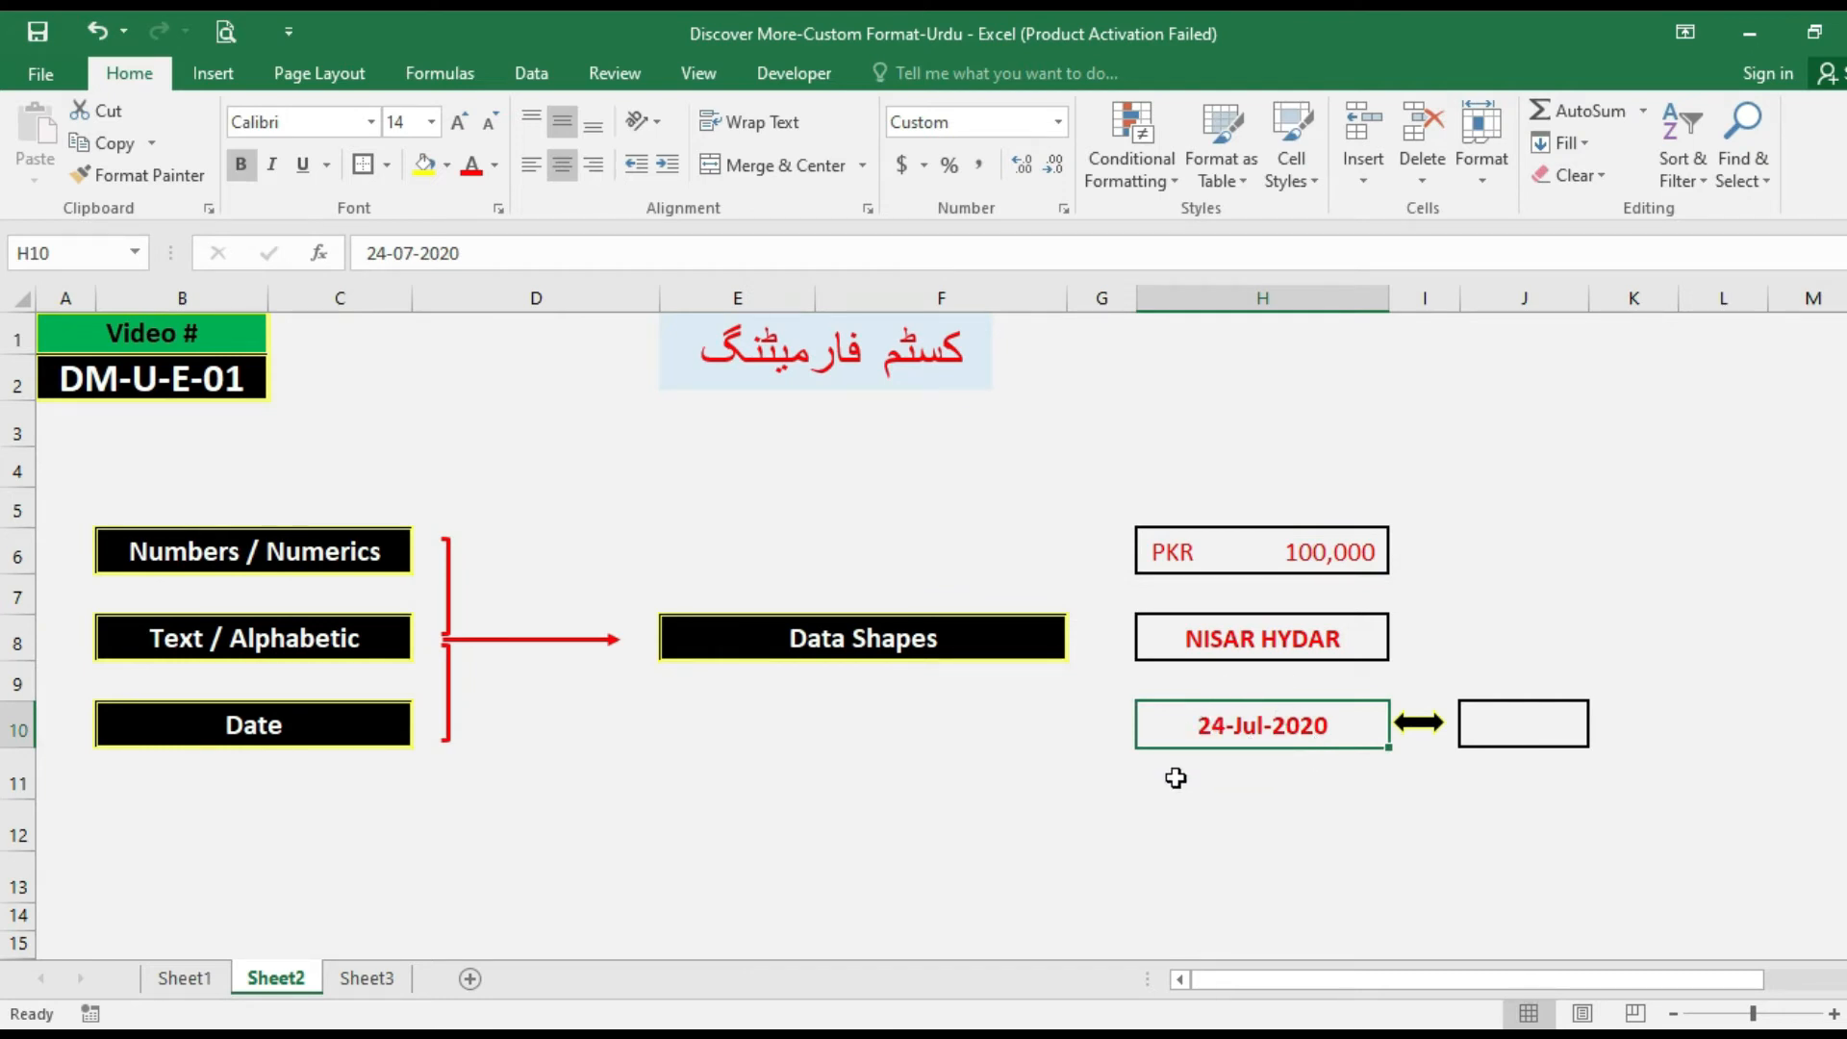
pyautogui.hotkey('ctrl', '1')
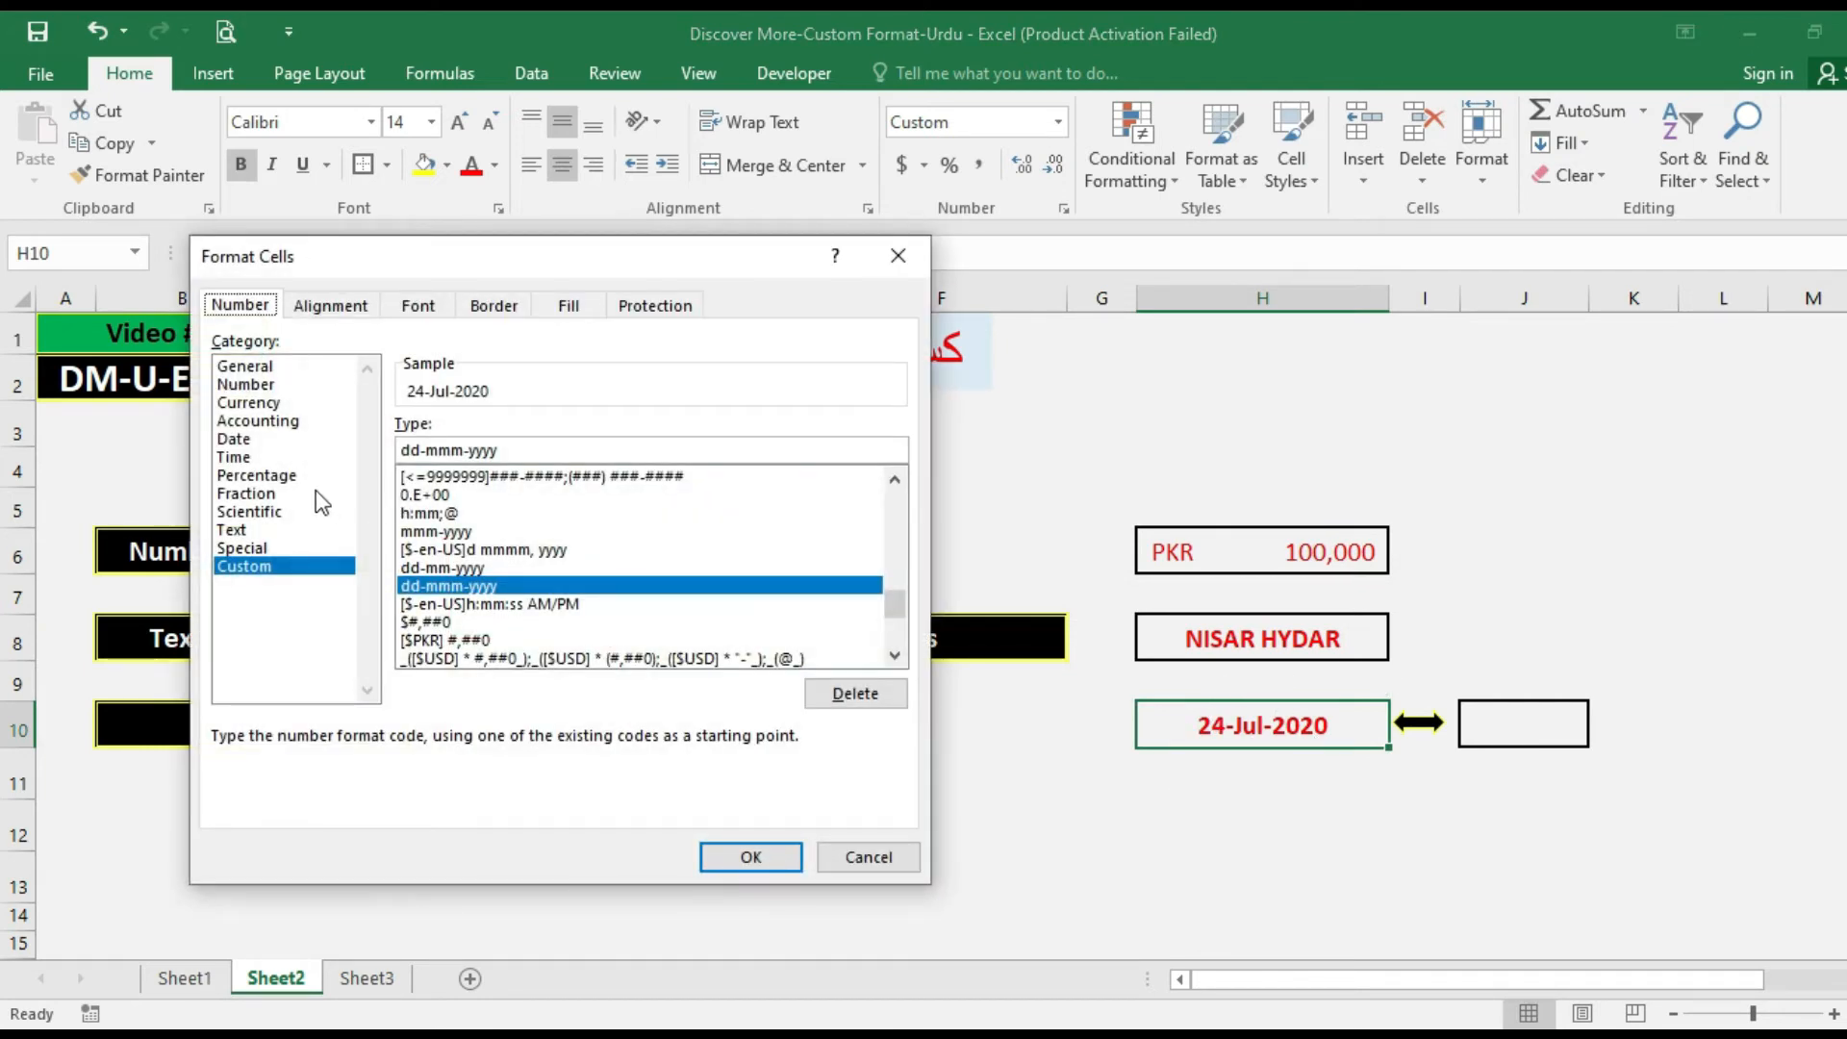
pyautogui.click(252, 441)
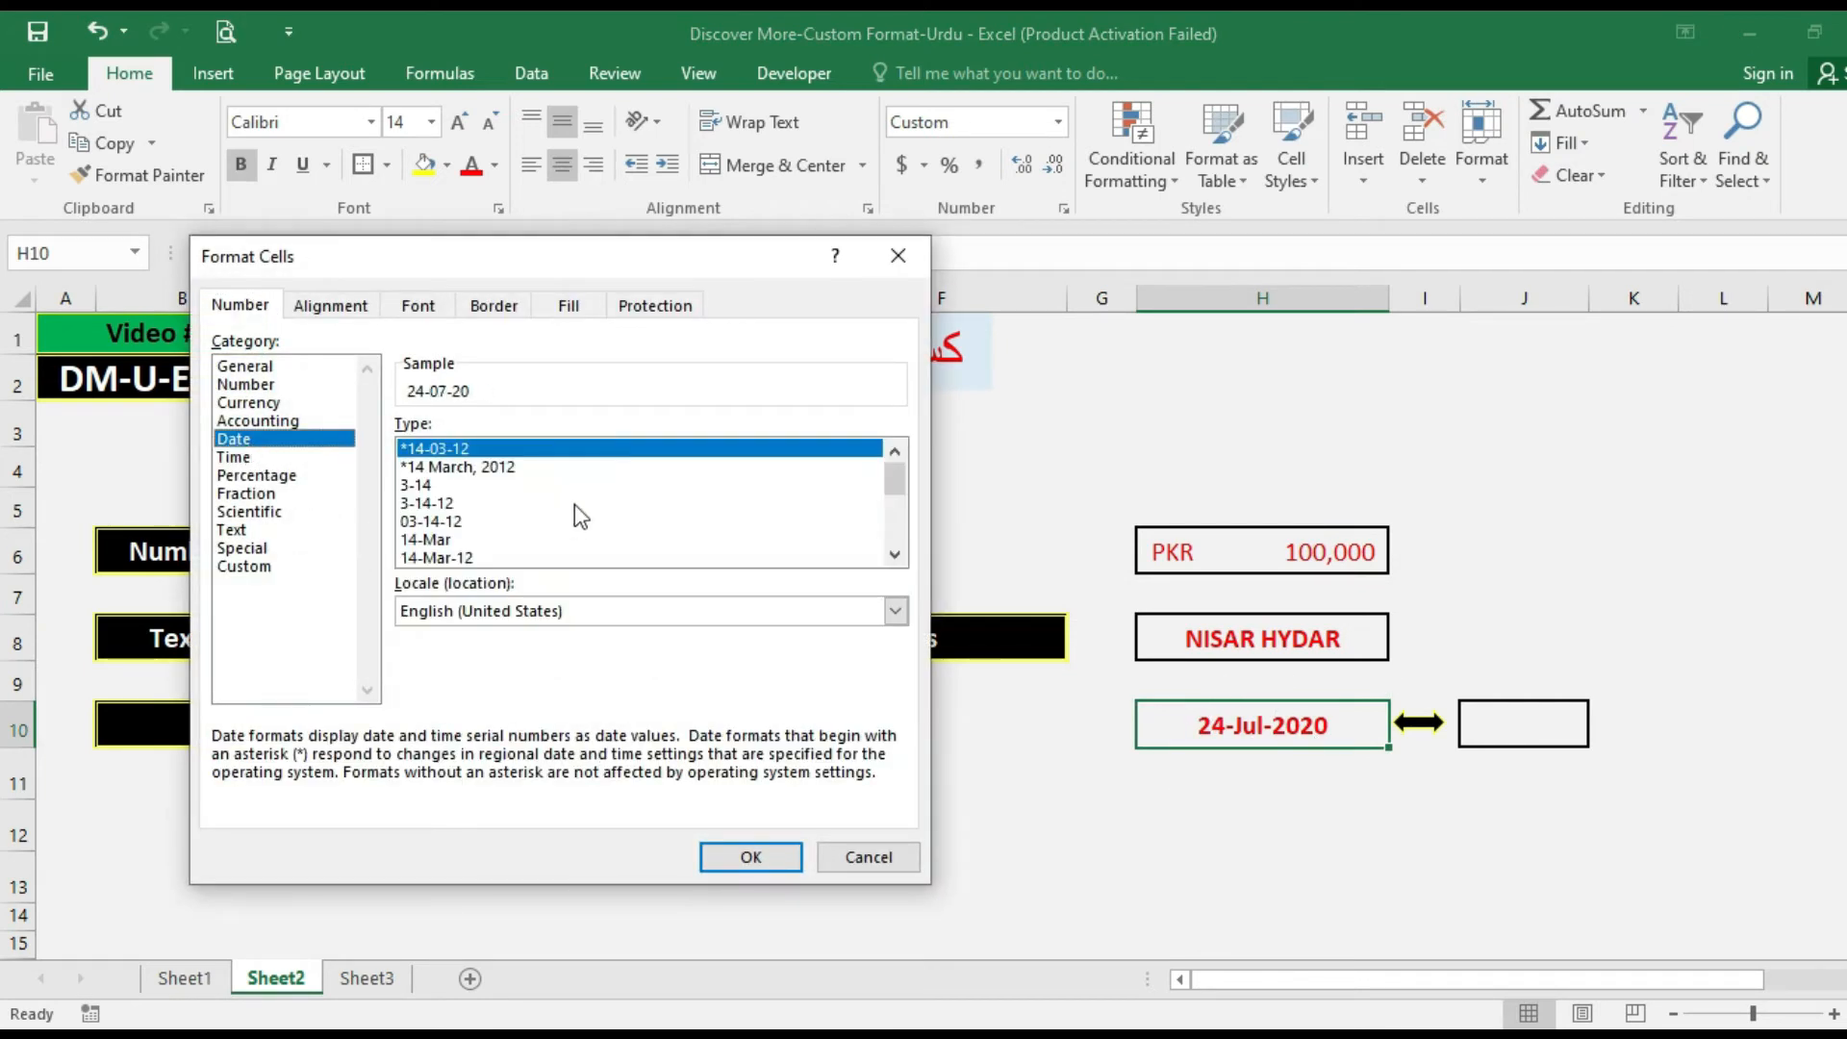
pyautogui.click(893, 556)
pyautogui.click(894, 556)
pyautogui.click(894, 556)
pyautogui.click(894, 556)
pyautogui.click(894, 556)
pyautogui.click(894, 556)
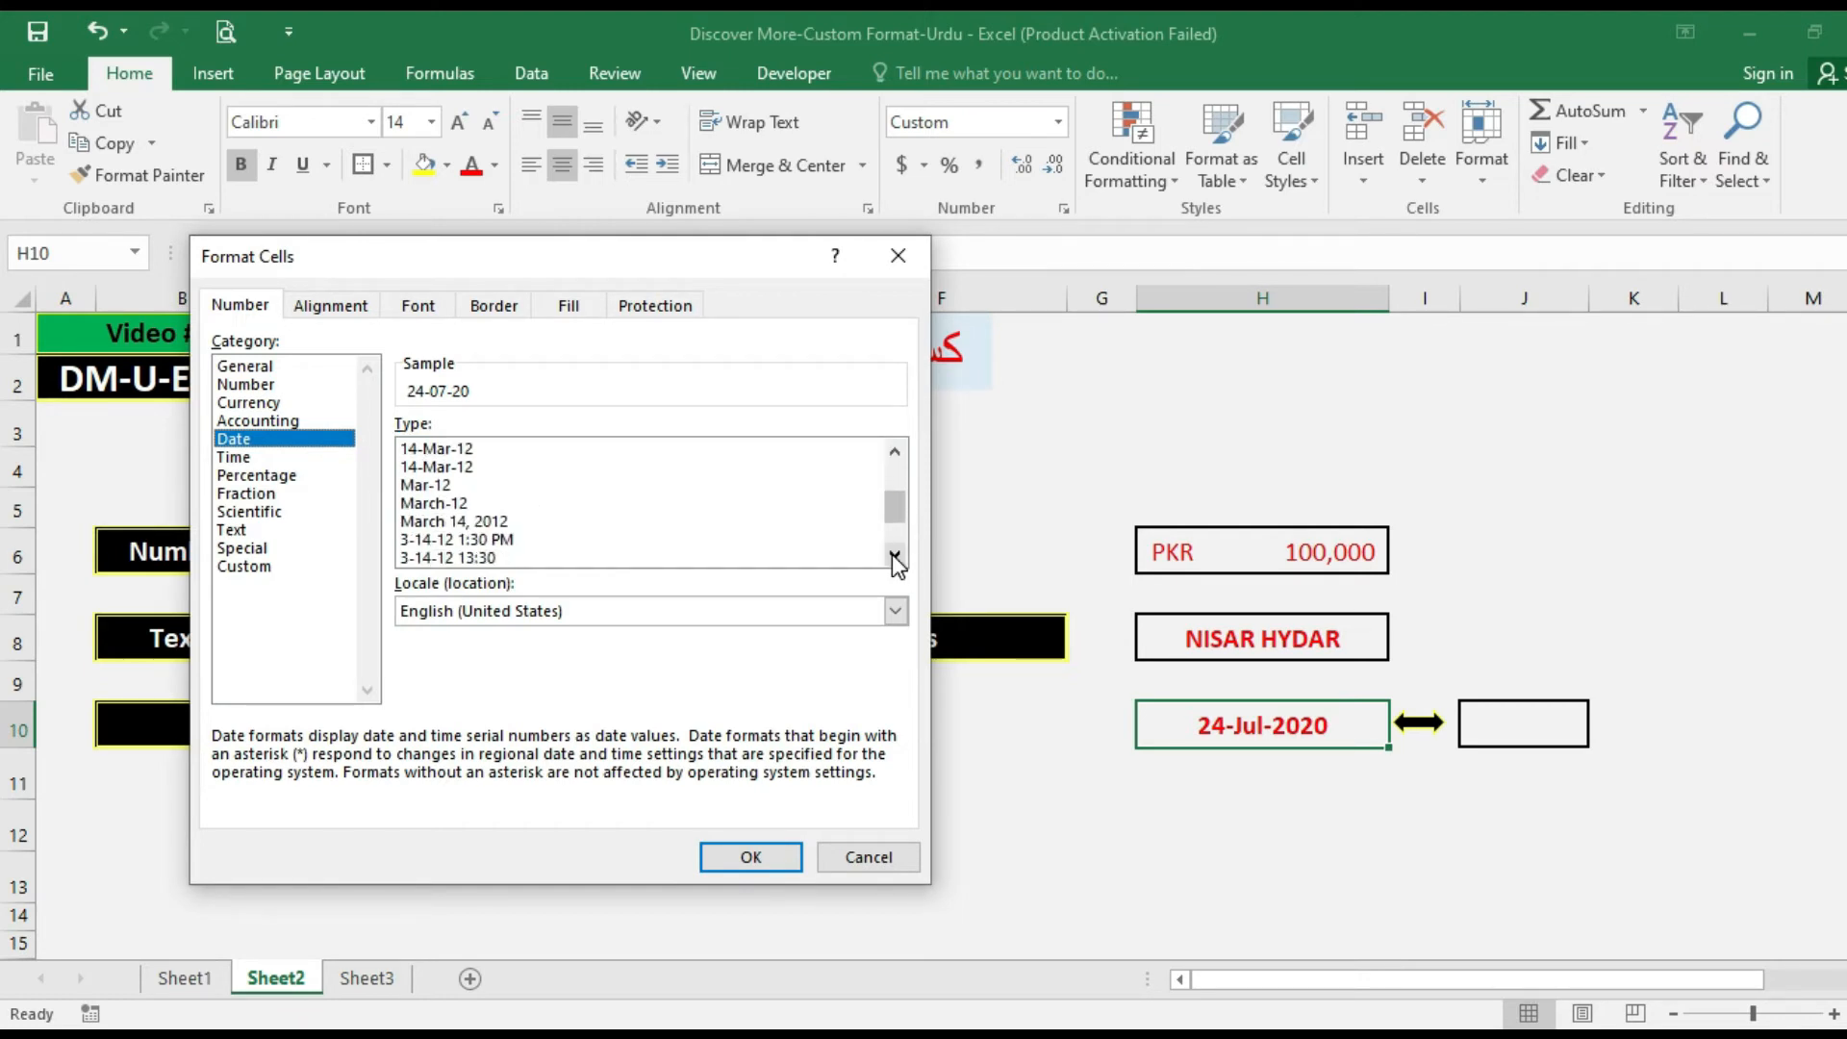
pyautogui.click(894, 556)
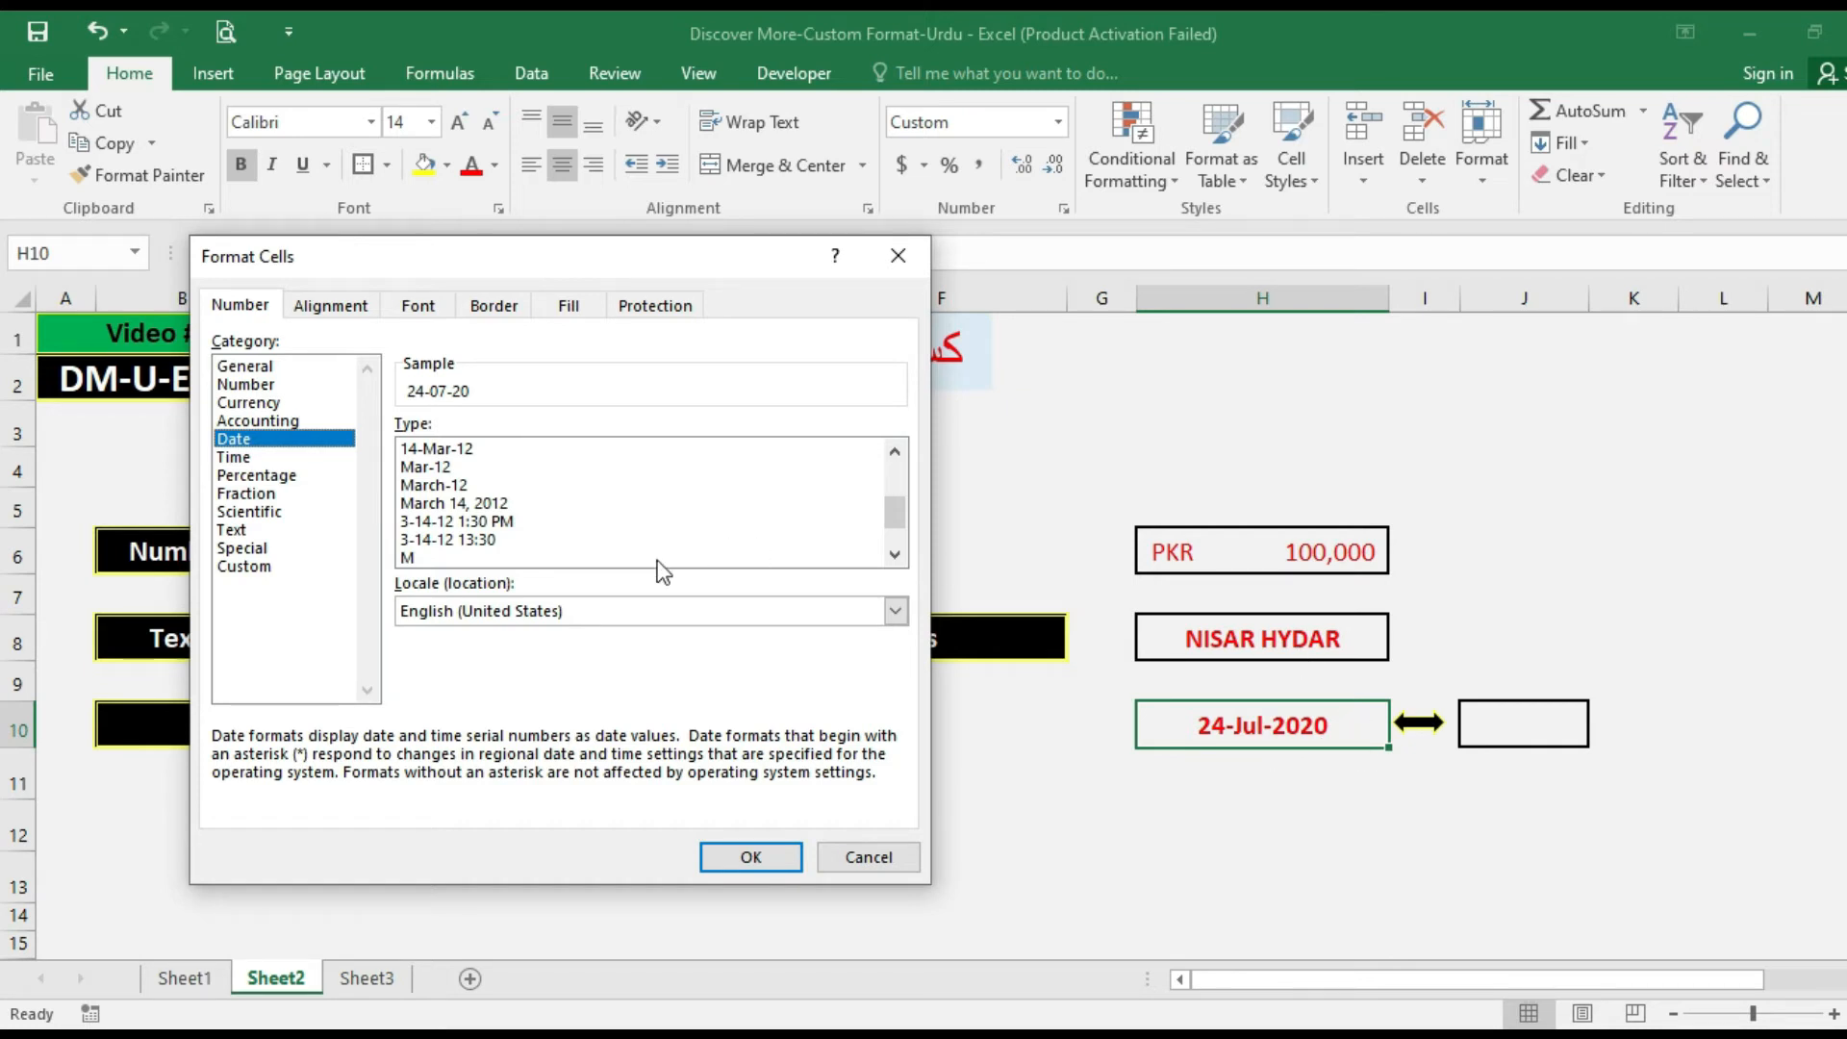
pyautogui.click(449, 502)
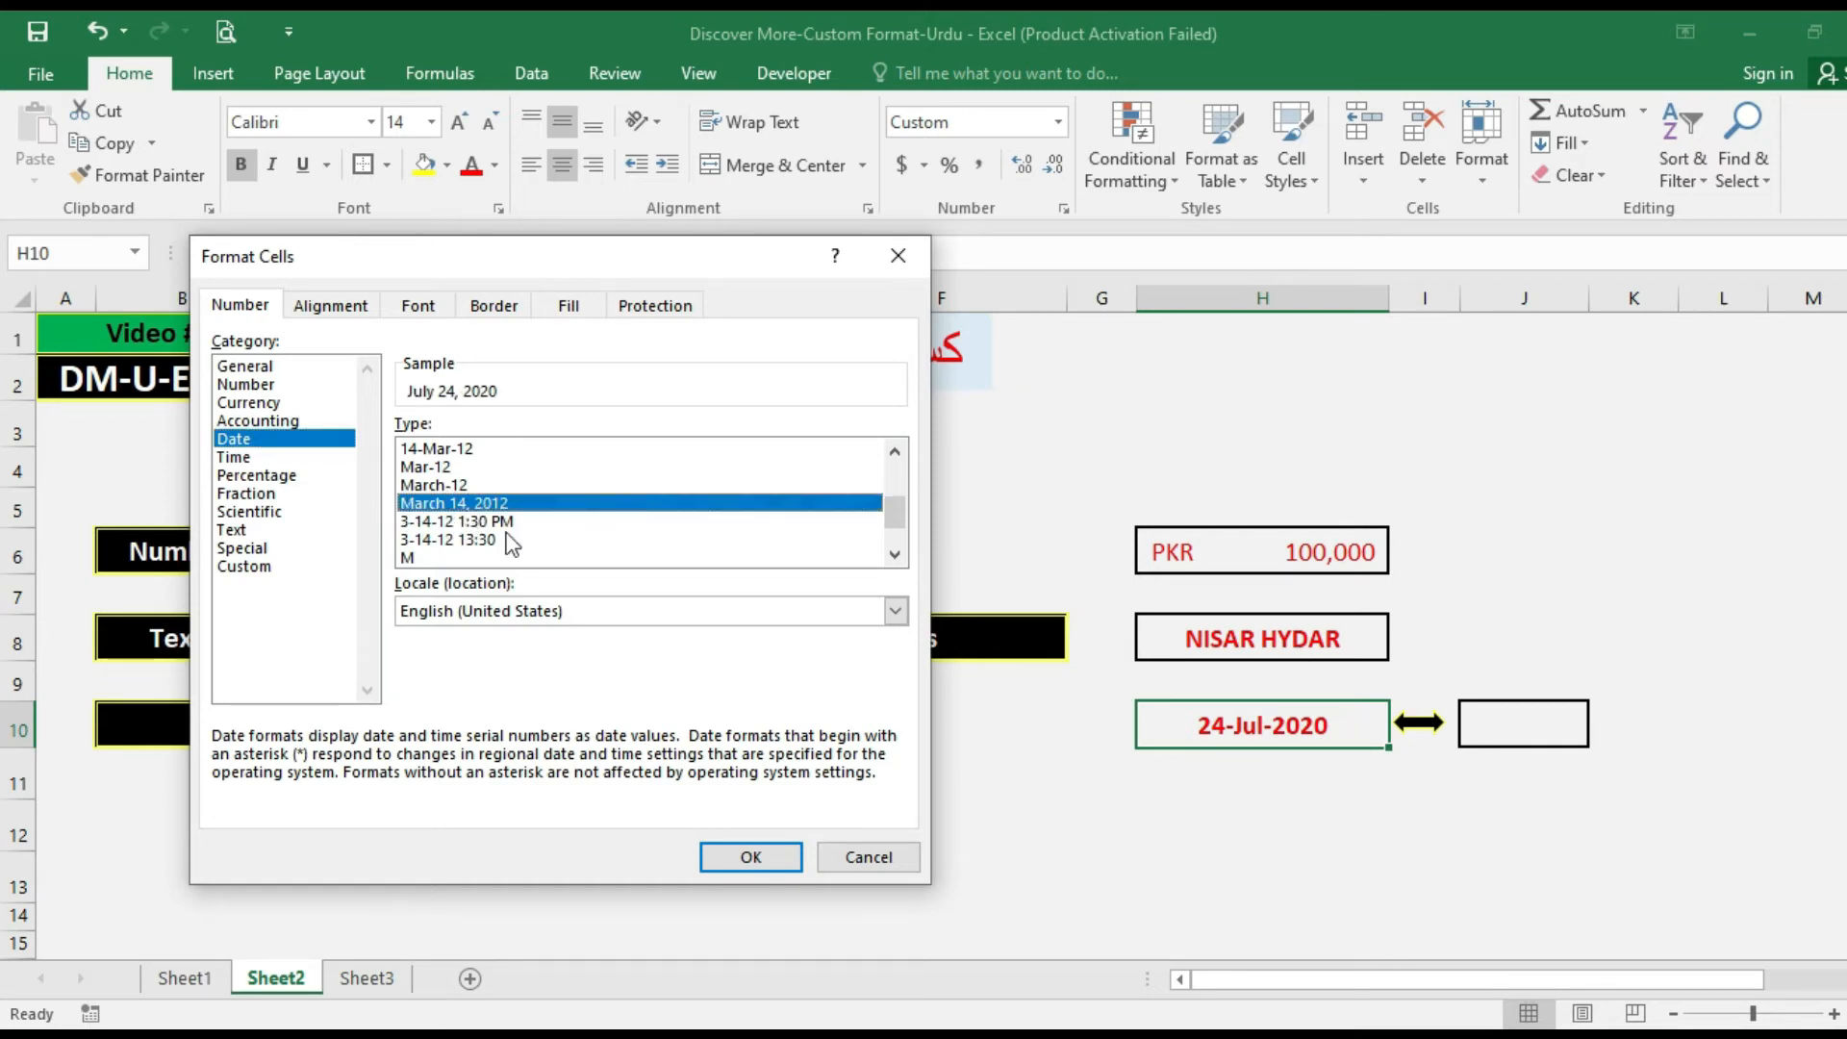
pyautogui.click(729, 858)
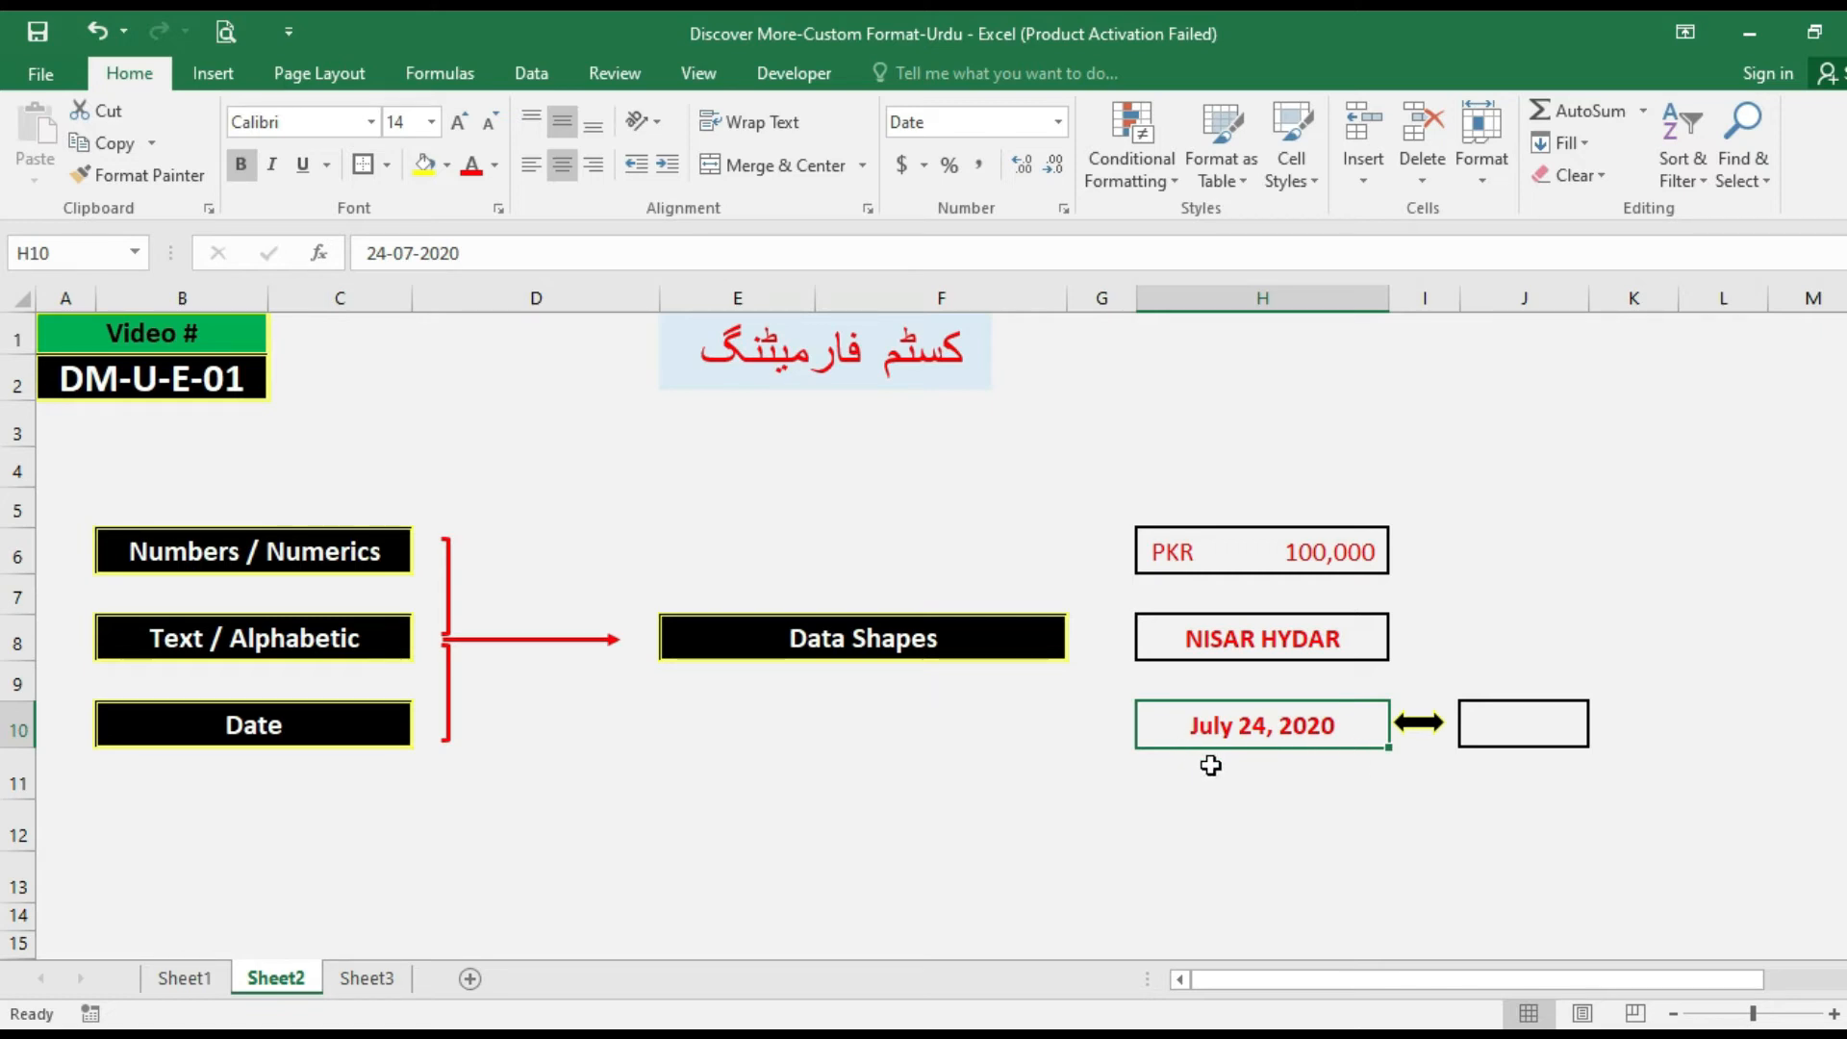
pyautogui.hotkey('ctrl', '1')
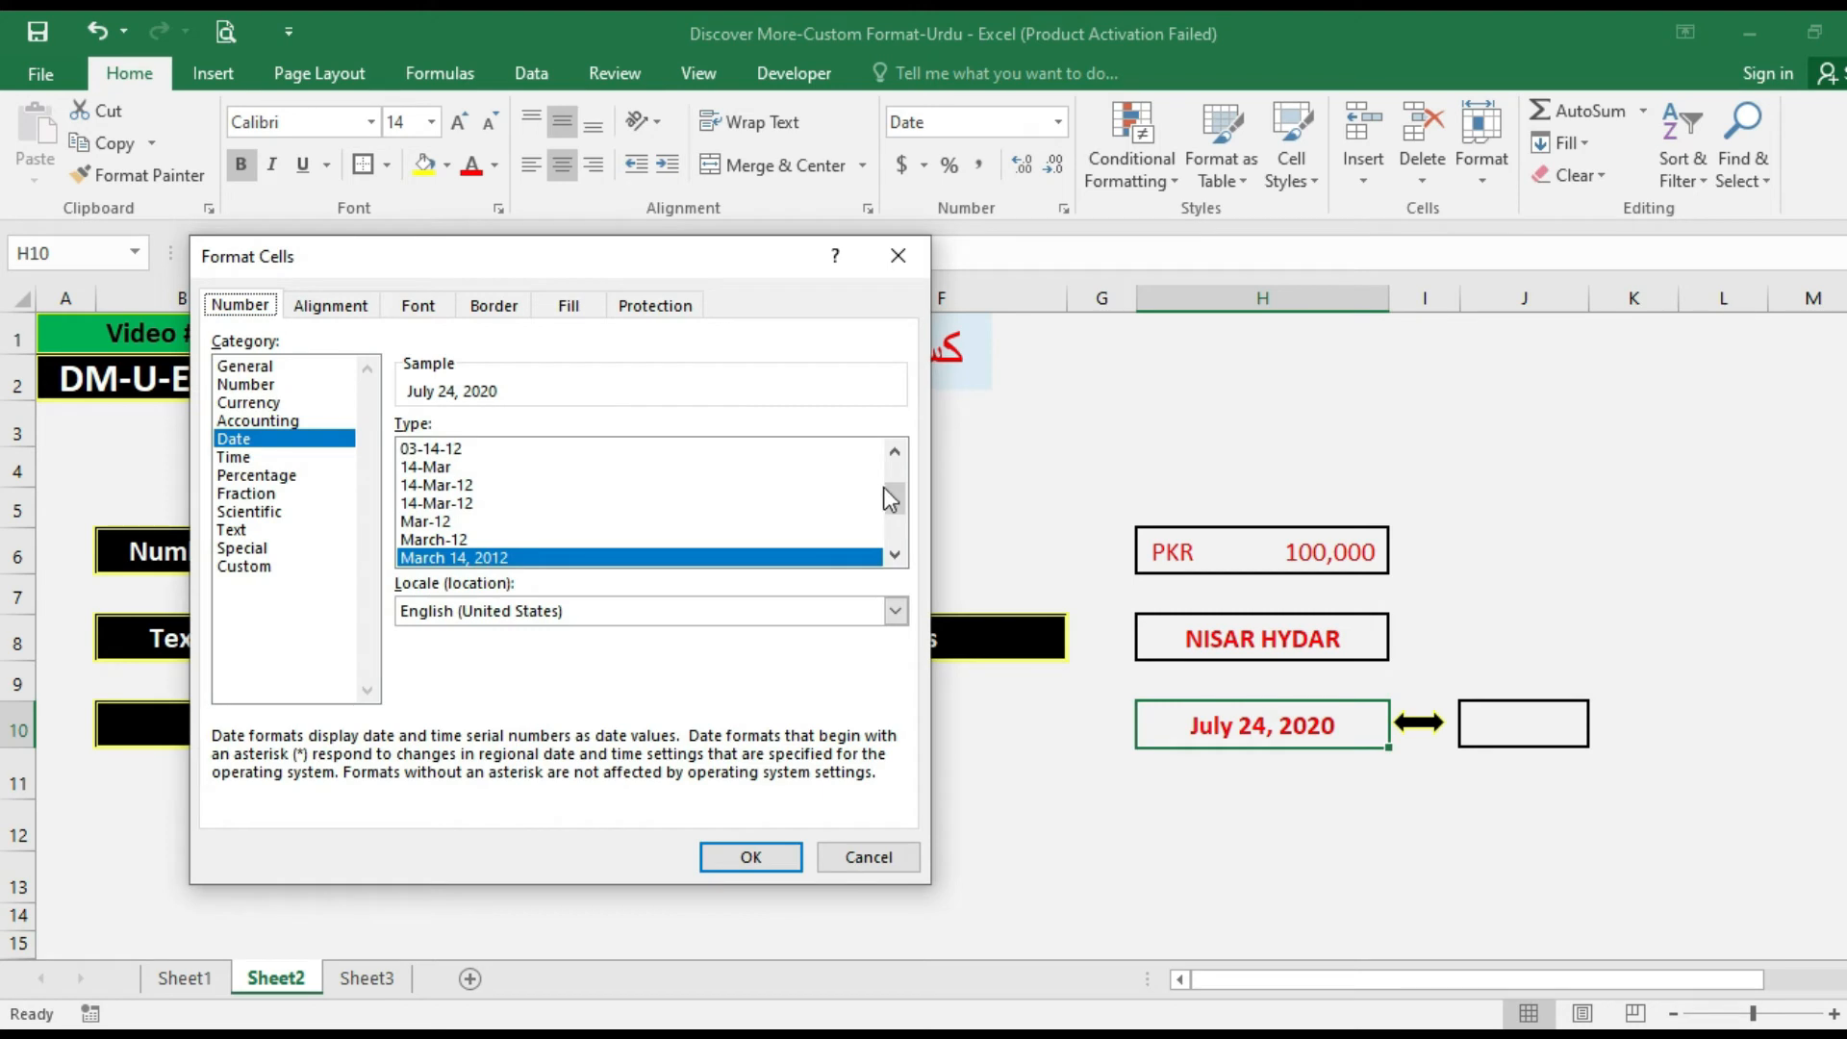
pyautogui.click(895, 452)
pyautogui.click(894, 452)
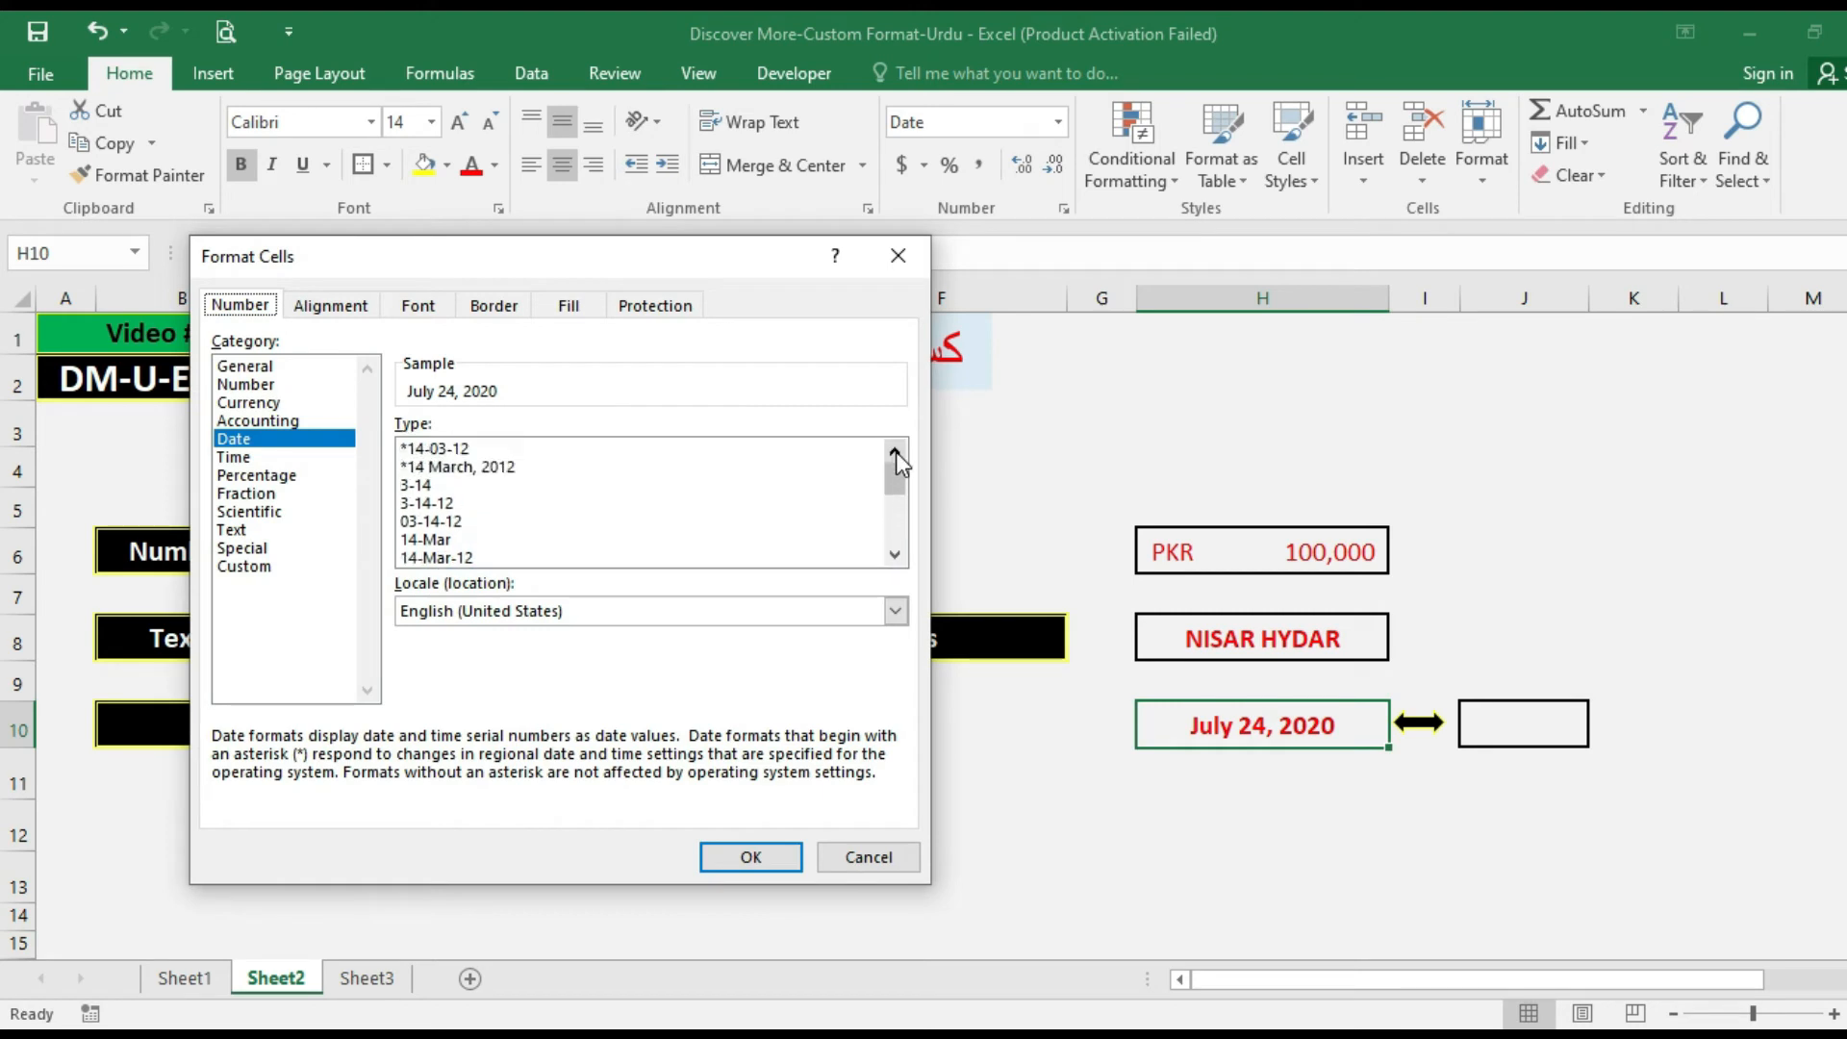
pyautogui.click(239, 457)
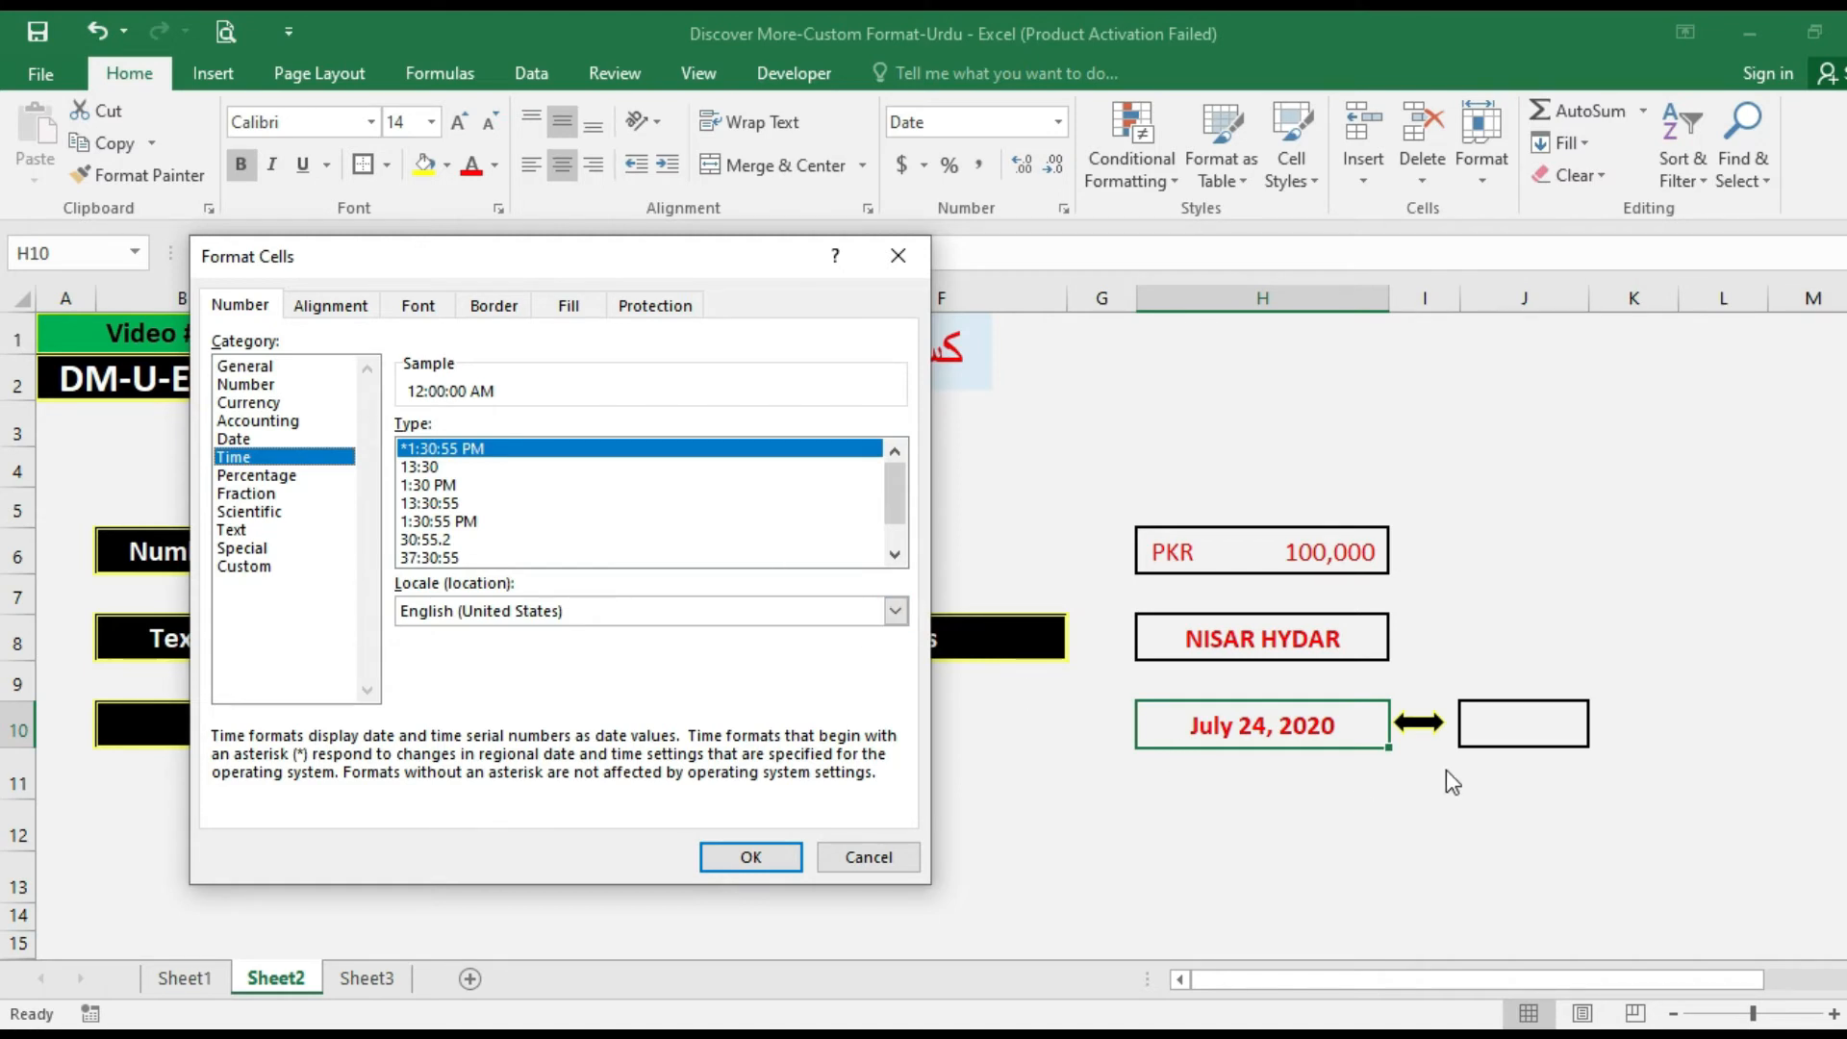
pyautogui.press('Escape')
# Enter the time 23:00 in cell J10.
pyautogui.click(1506, 730)
pyautogui.write('23')
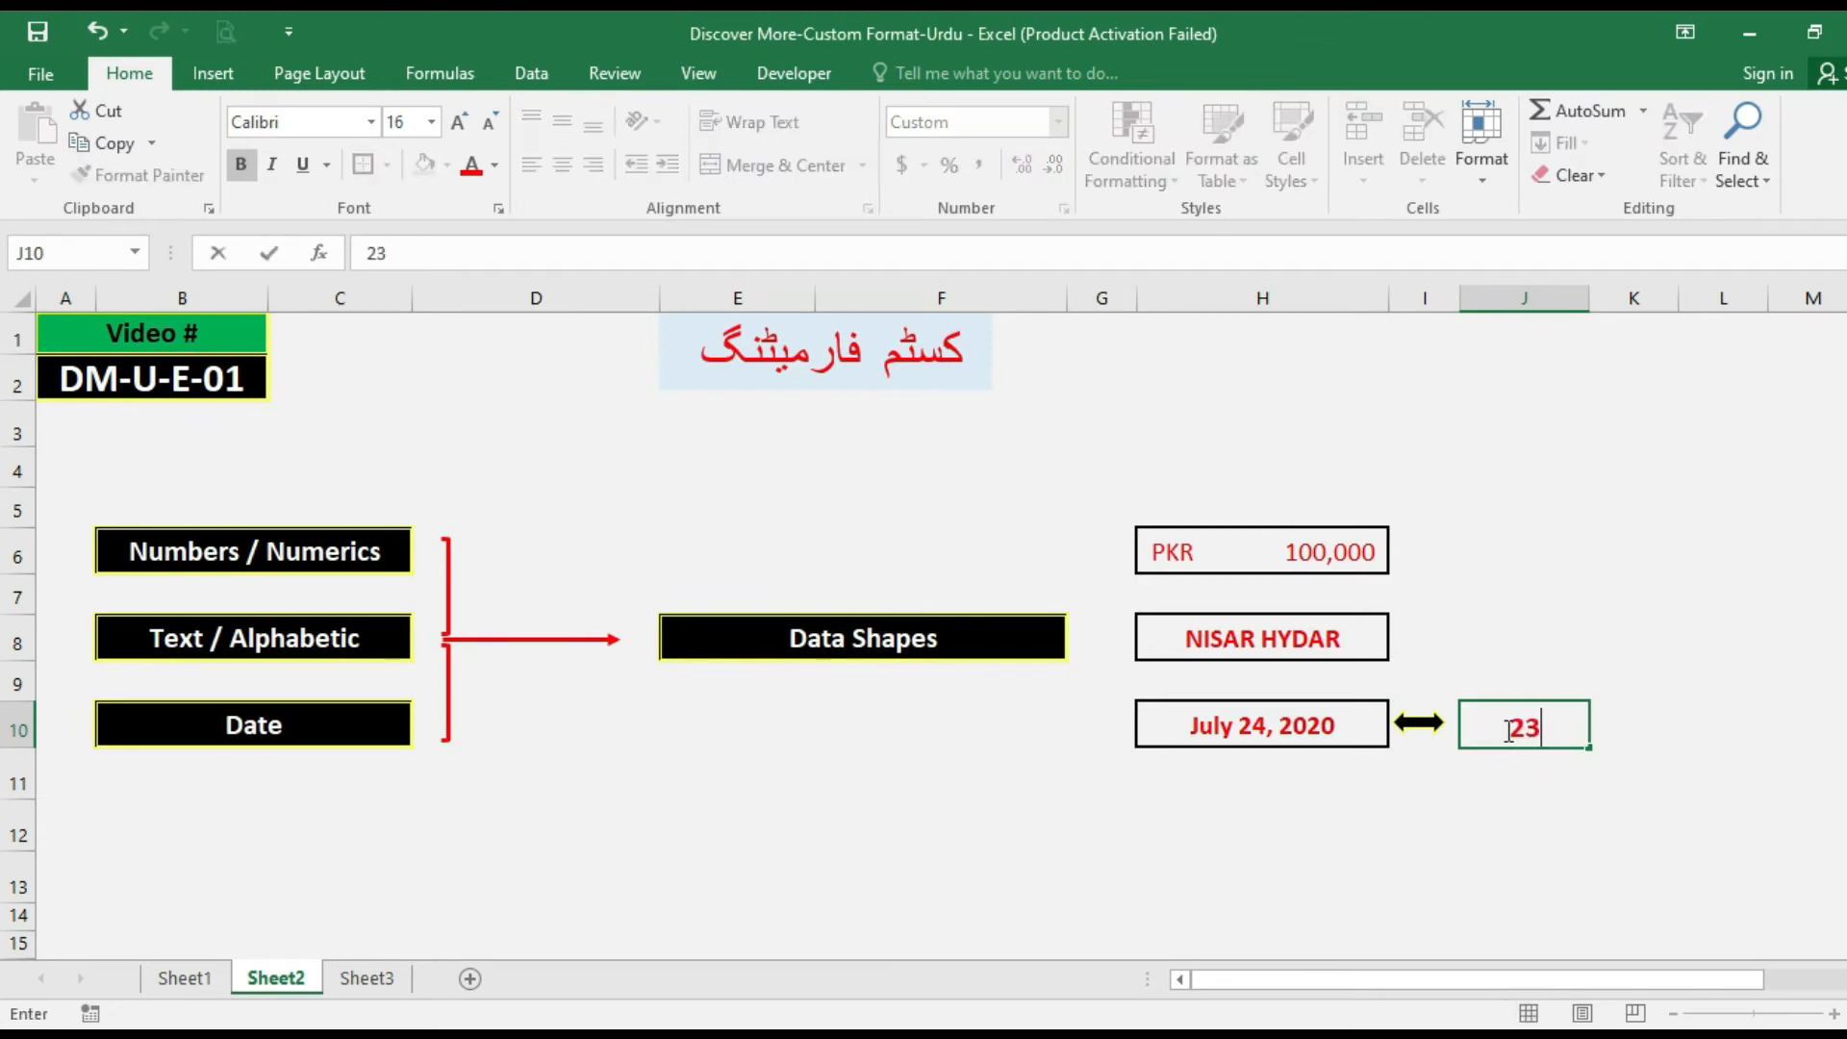
pyautogui.write(':00')
pyautogui.press('Return')
# Format cell J10 with the Time category using the "1:30 PM" type.
pyautogui.click(1509, 732)
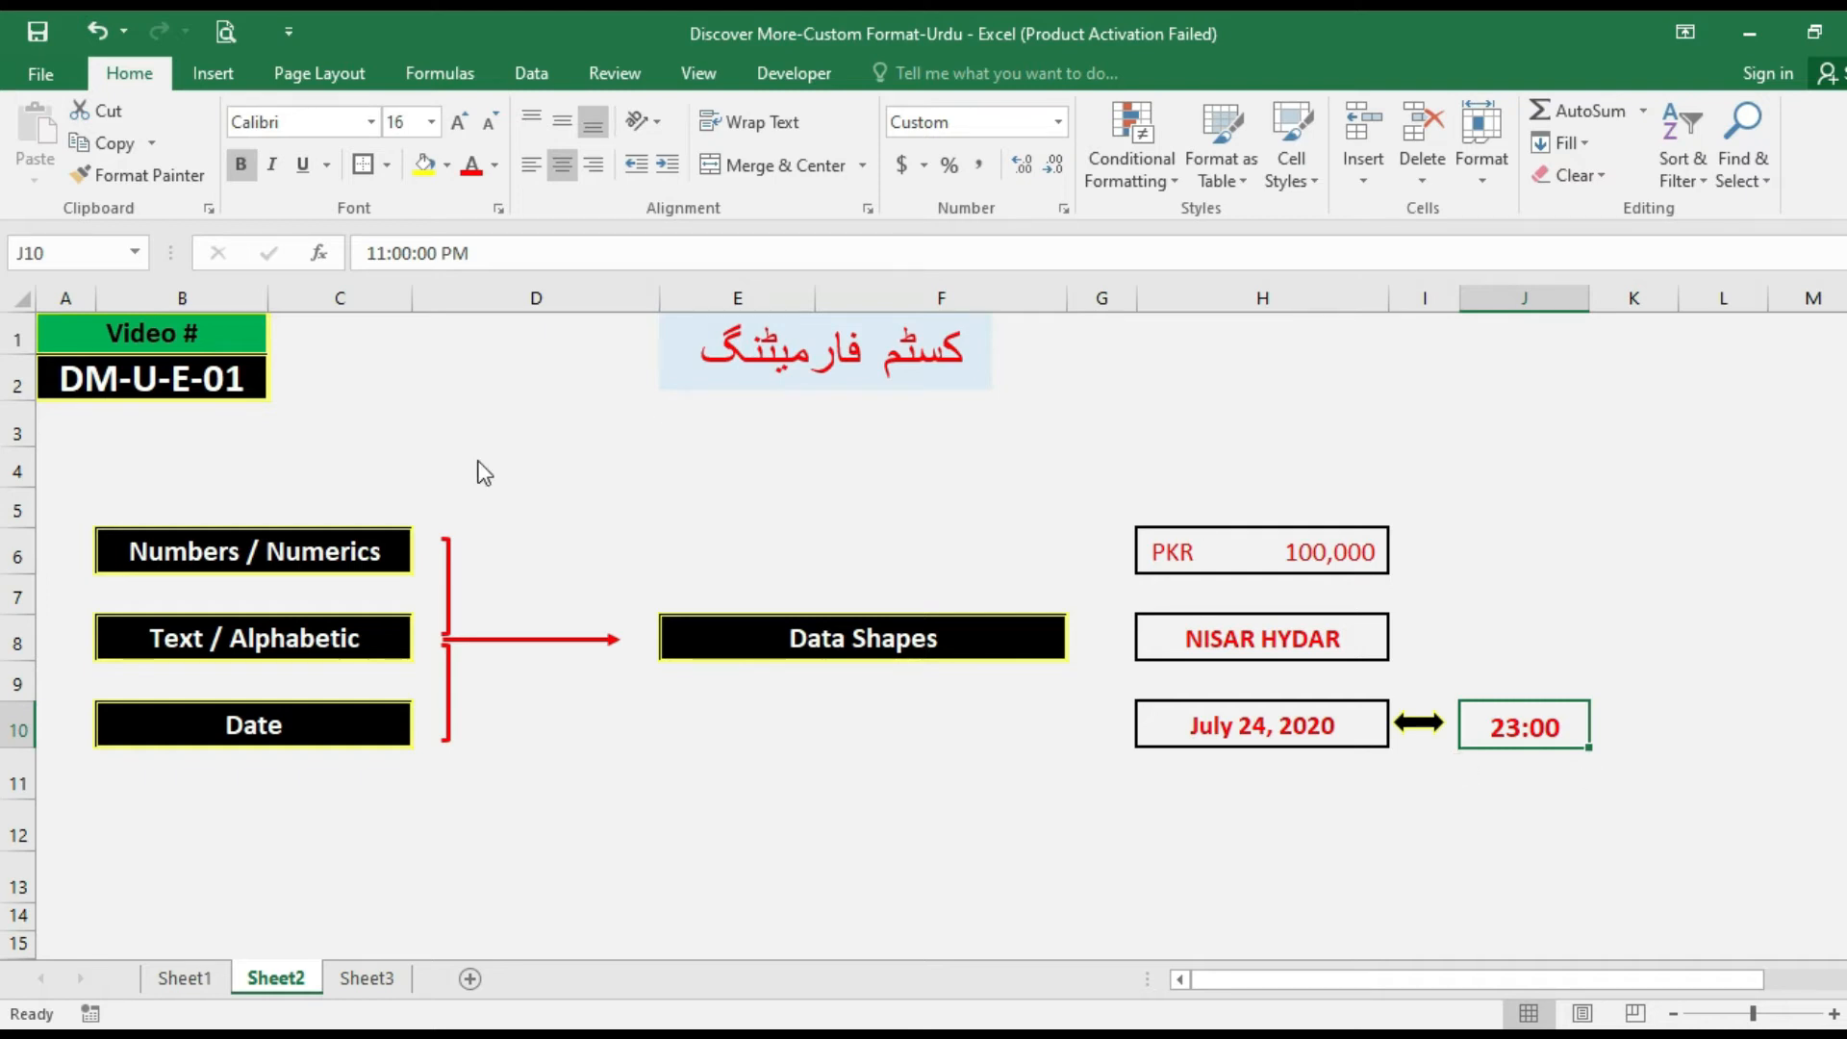
pyautogui.hotkey('ctrl', '1')
pyautogui.click(263, 457)
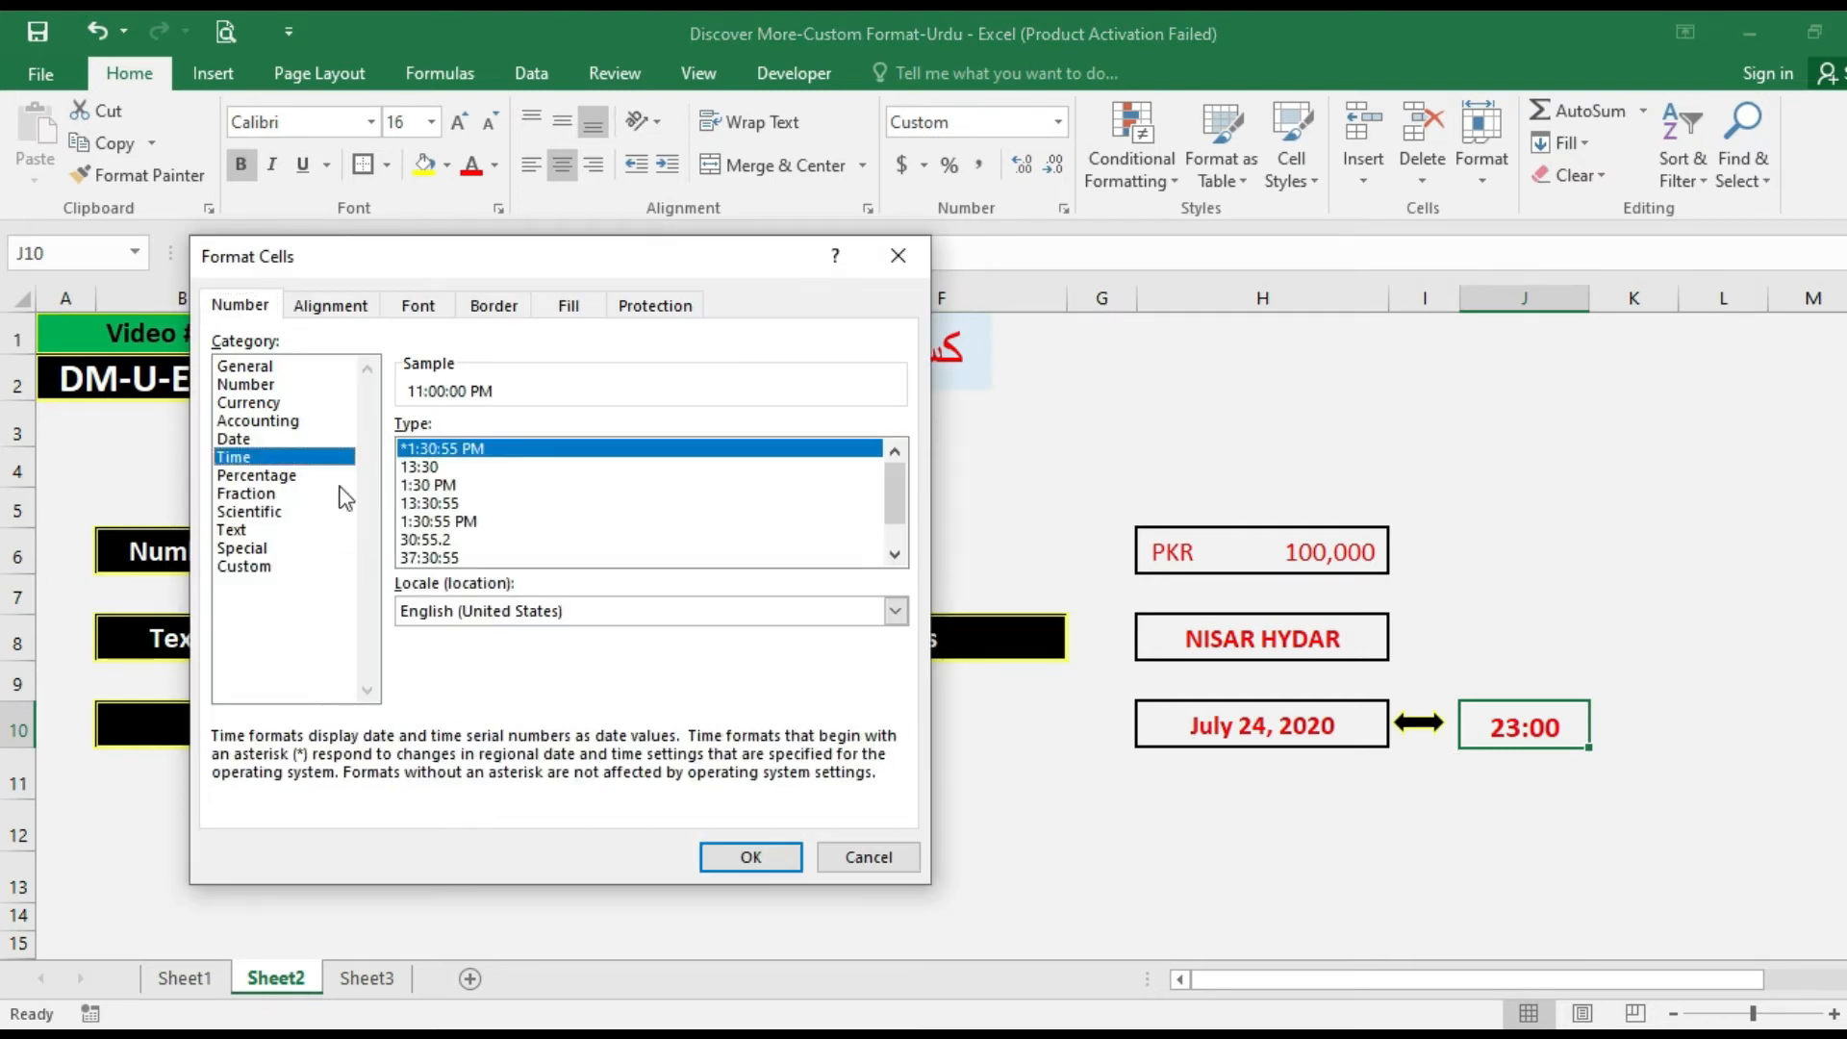
pyautogui.click(448, 486)
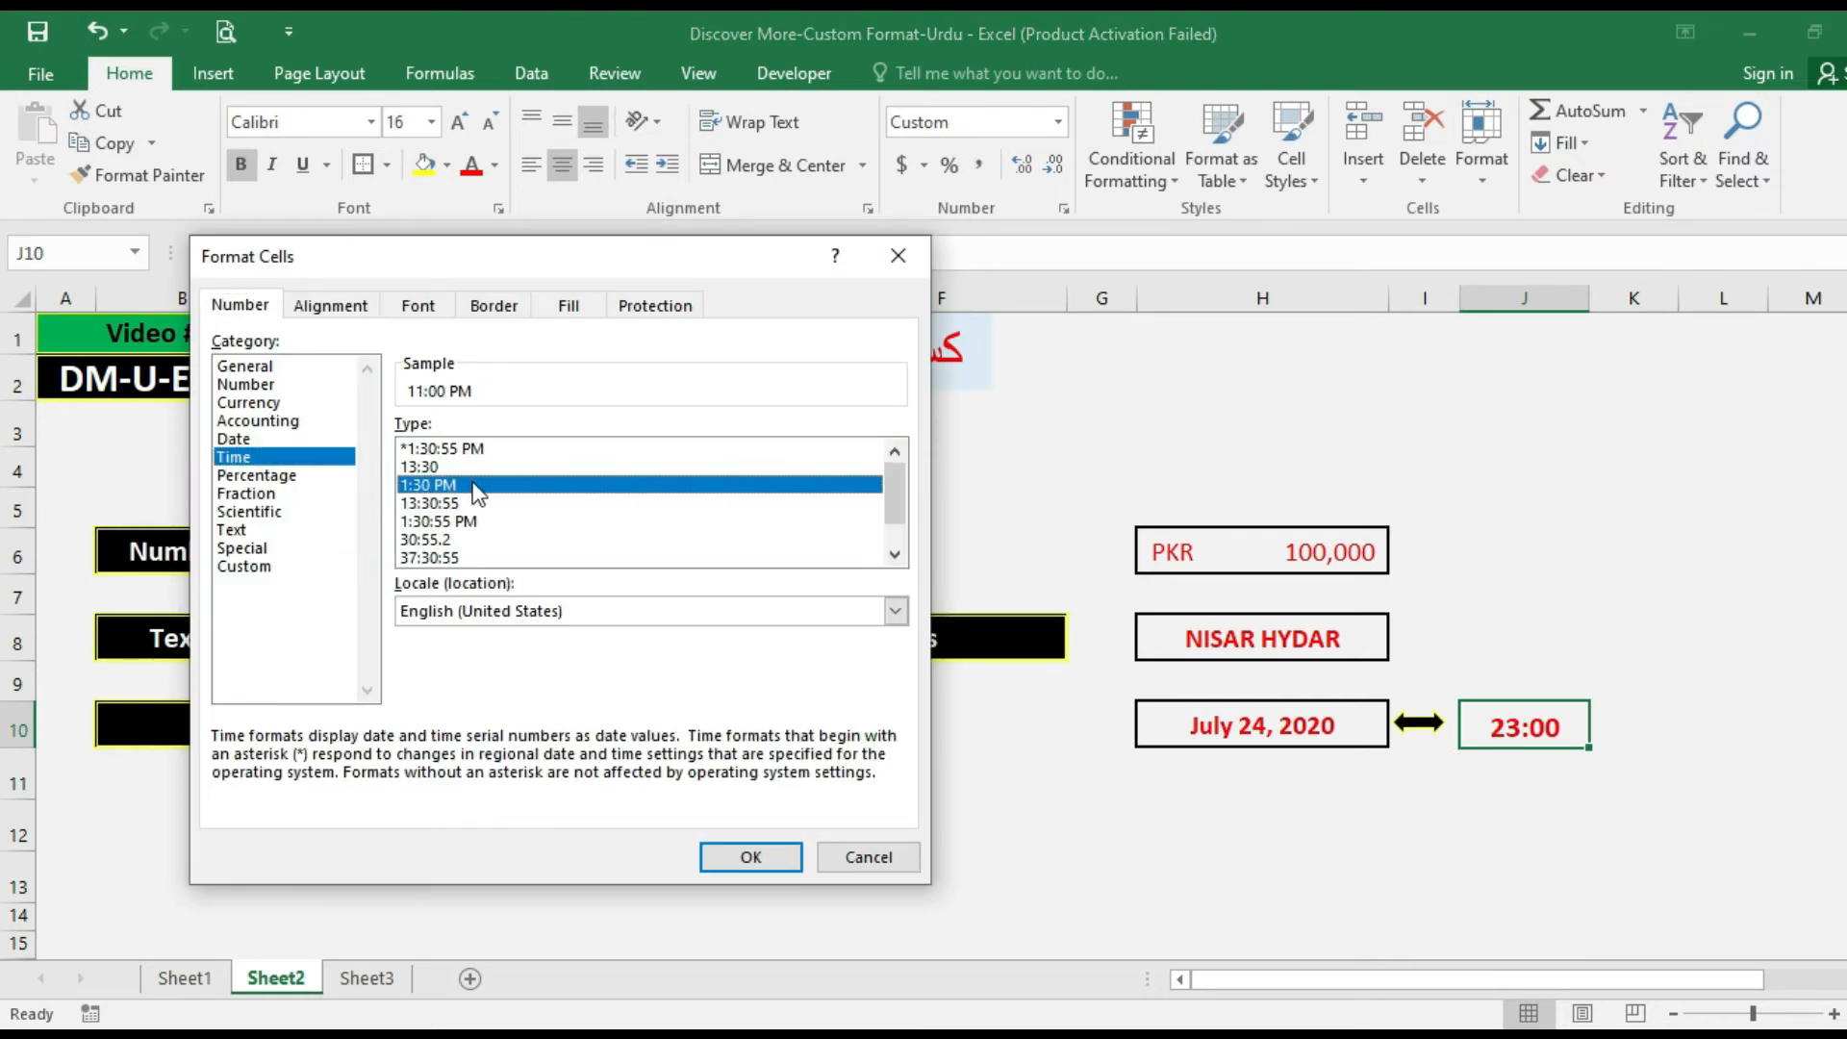
pyautogui.click(746, 856)
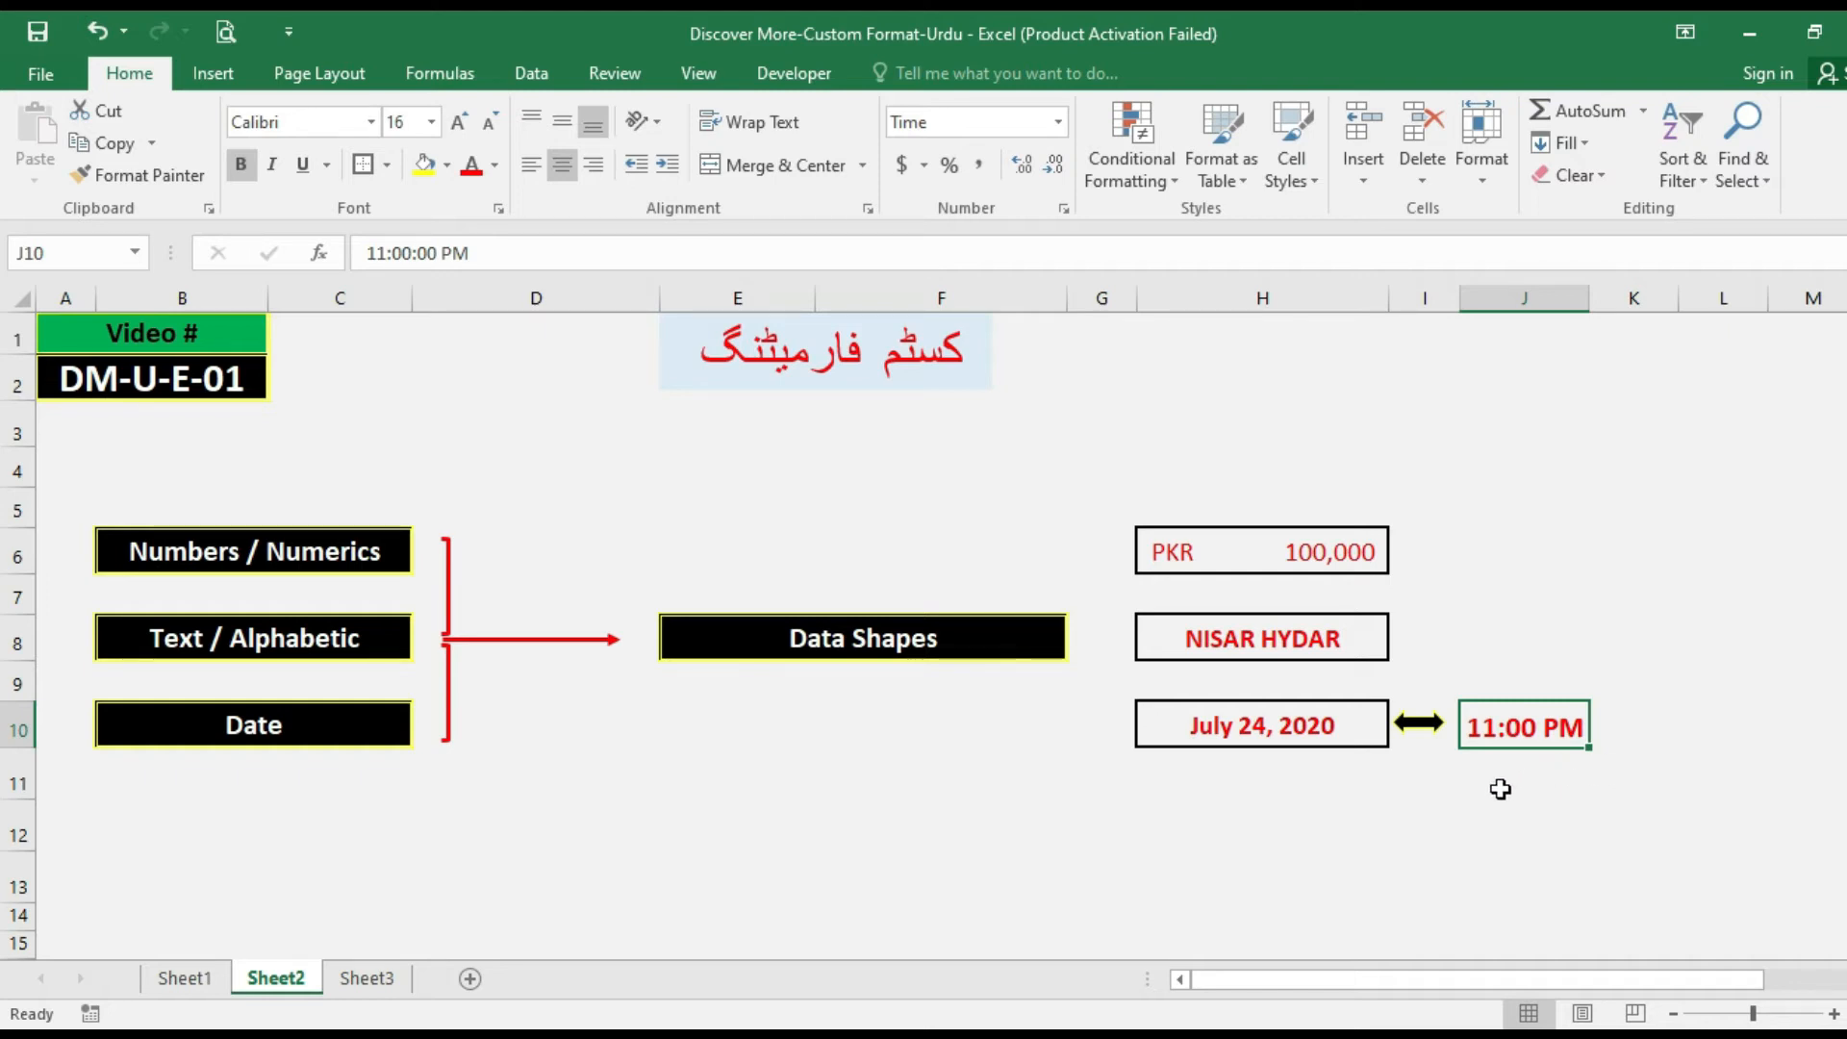
pyautogui.hotkey('ctrl', '1')
pyautogui.click(279, 475)
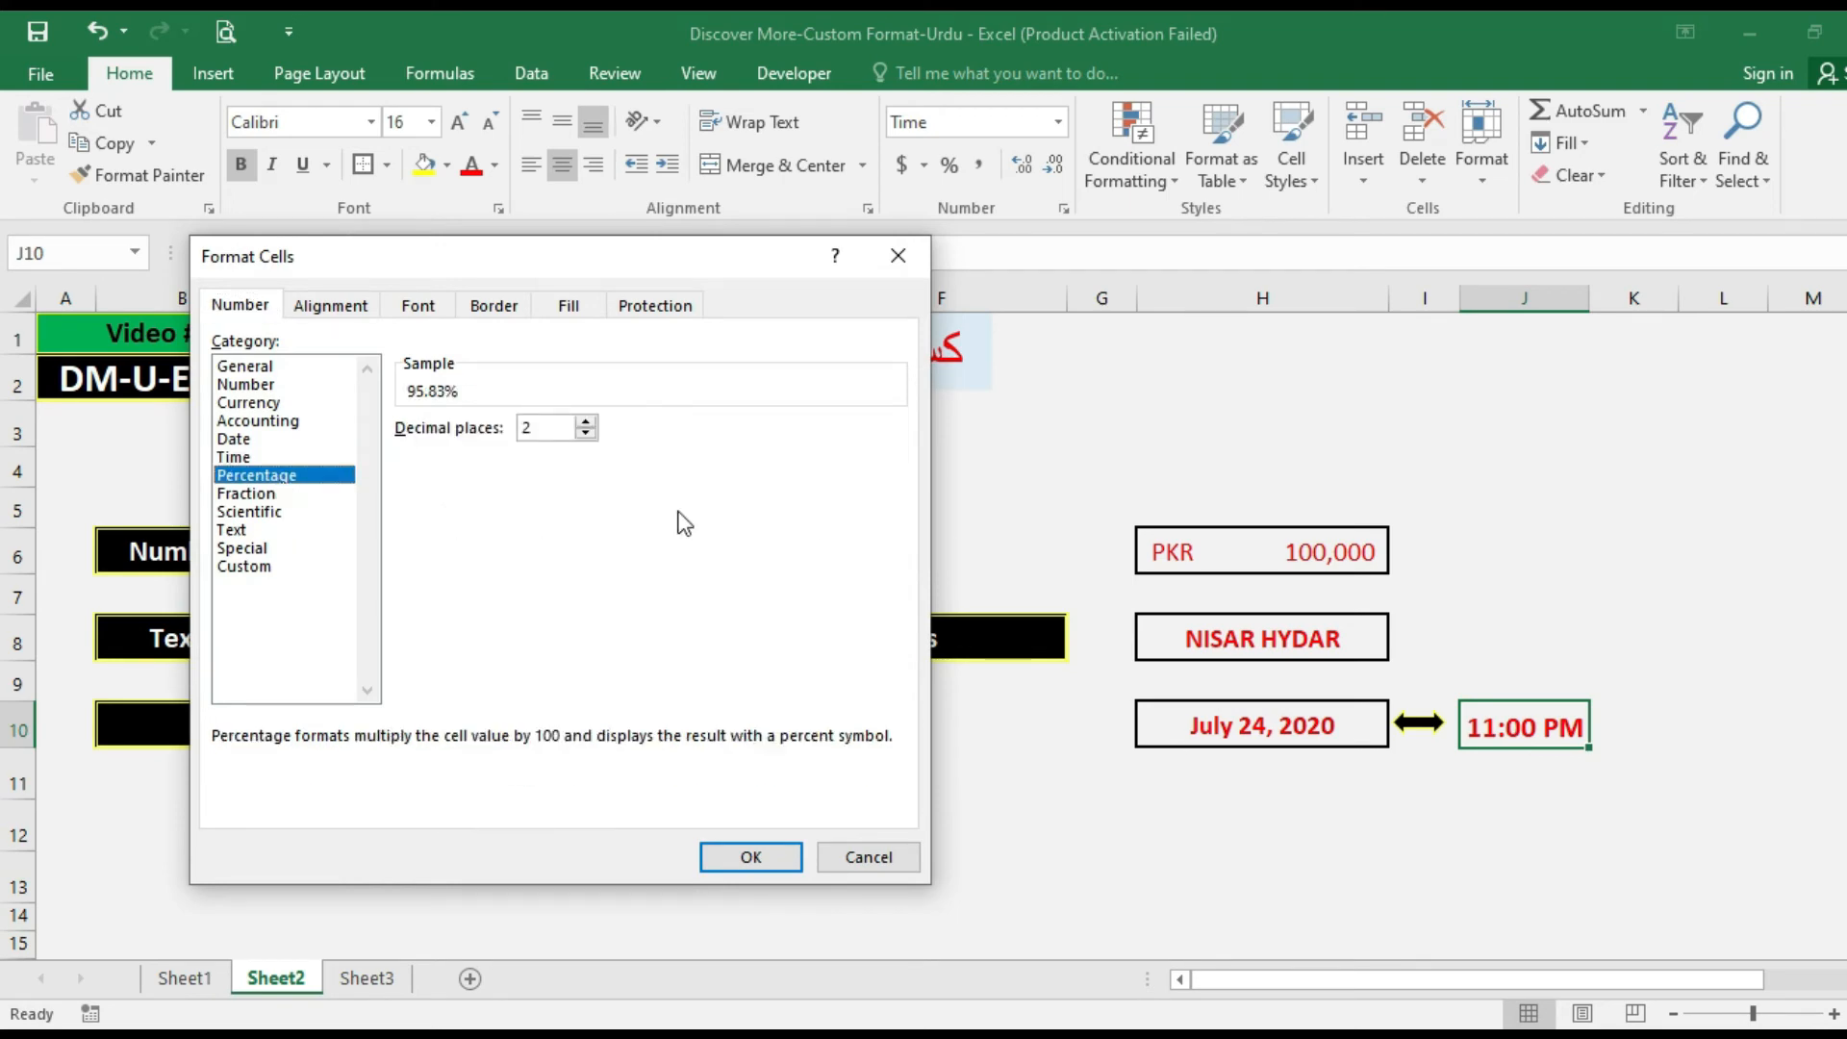
pyautogui.press('Escape')
# Set cell H6 to the General format and replace its value with .75.
pyautogui.click(1227, 537)
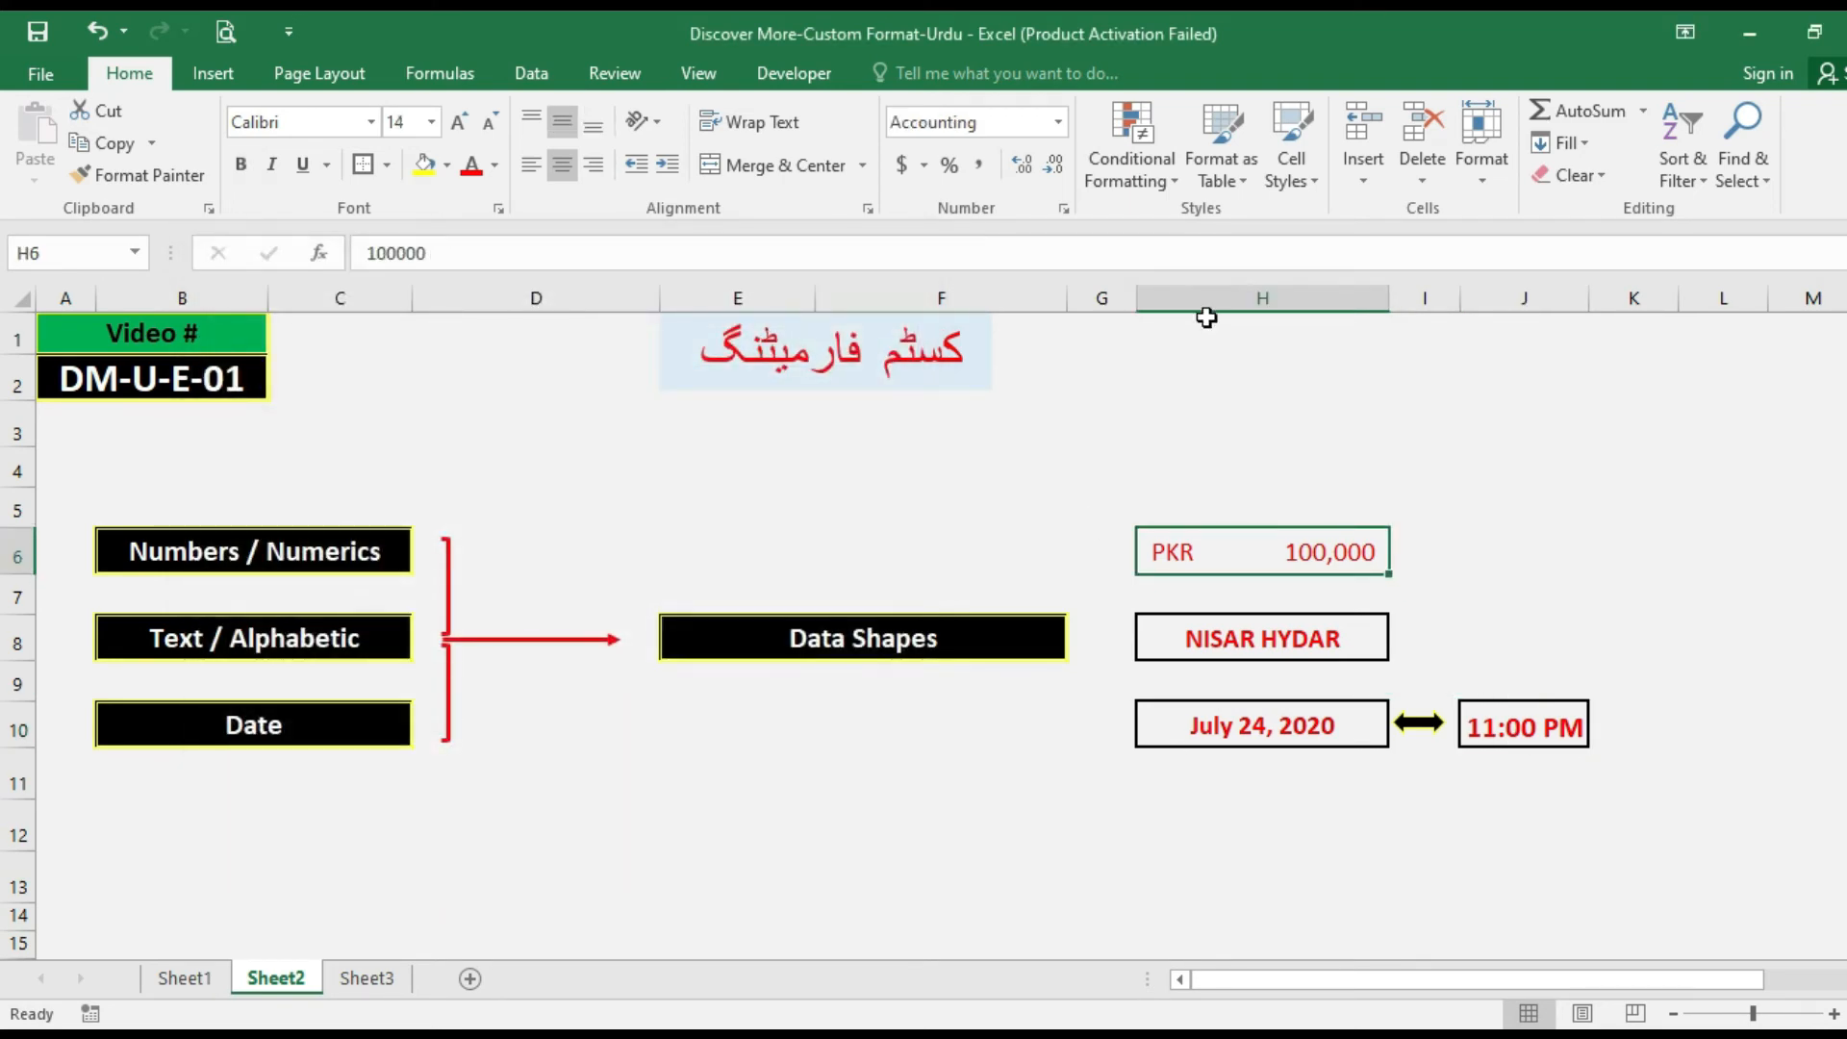
pyautogui.hotkey('ctrl', '1')
pyautogui.click(264, 366)
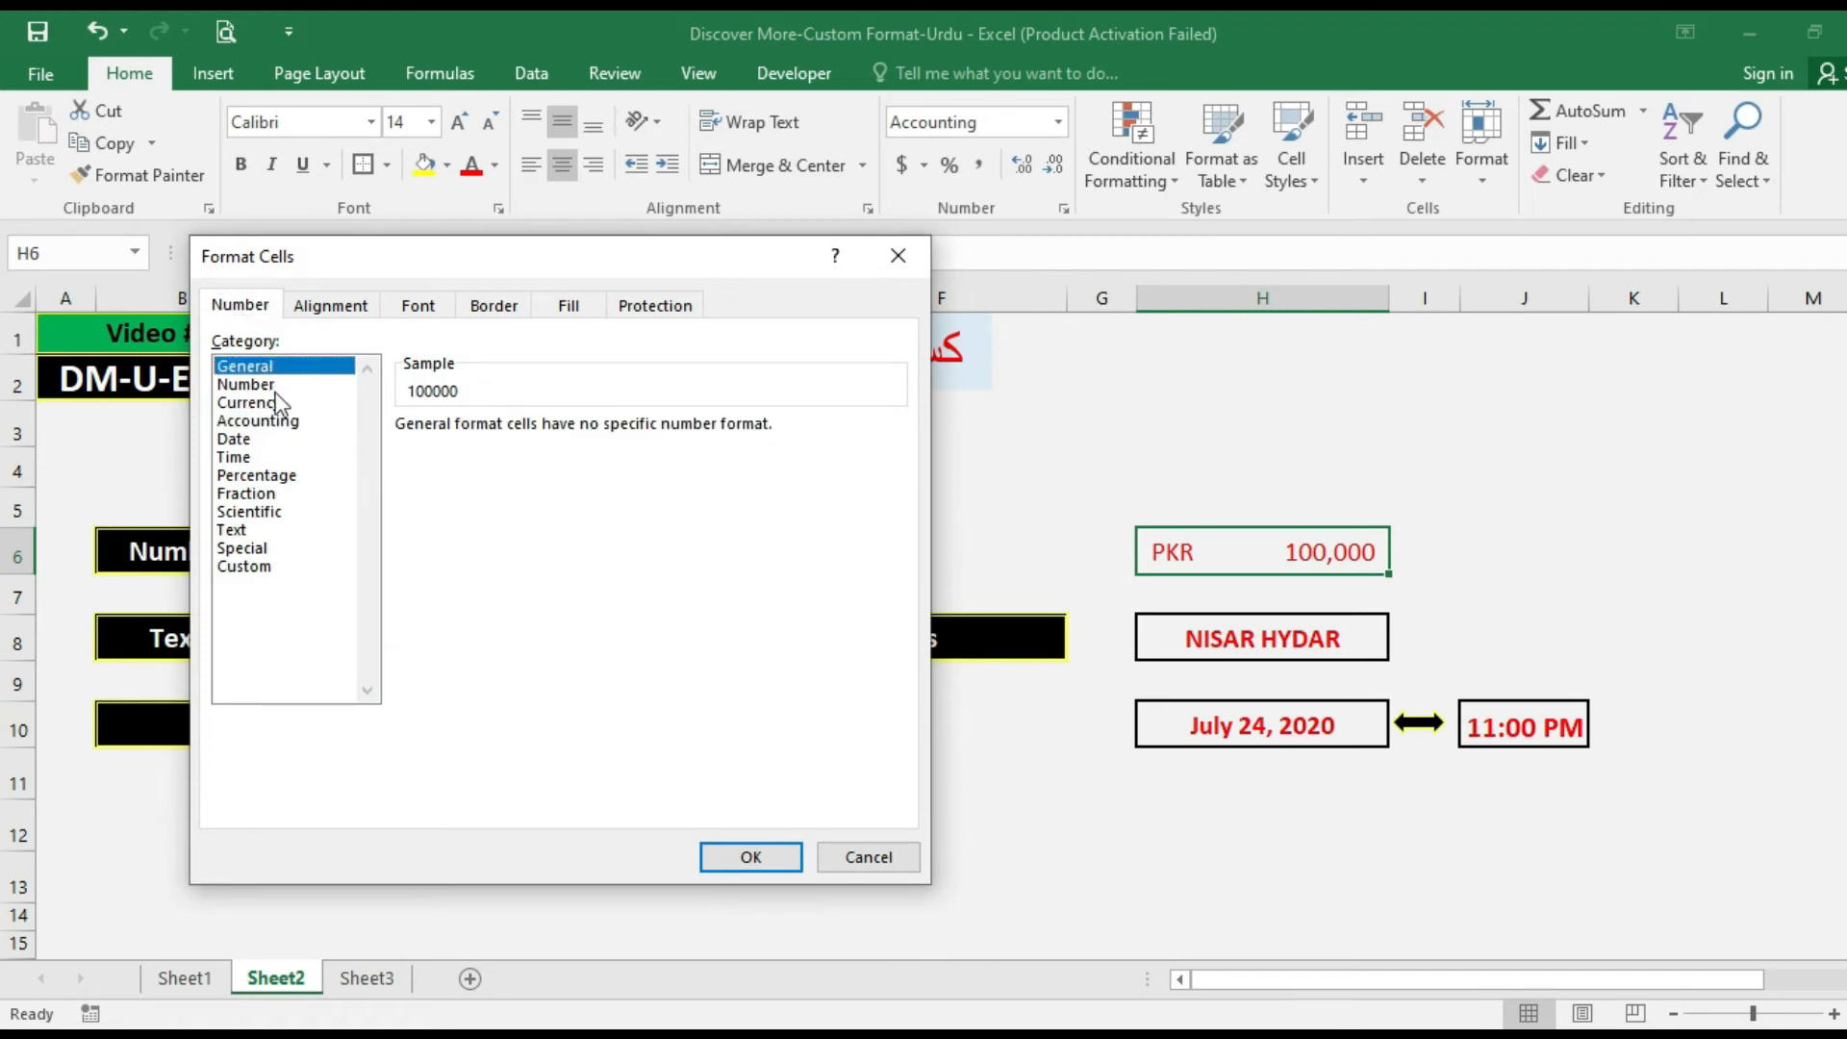
pyautogui.click(750, 864)
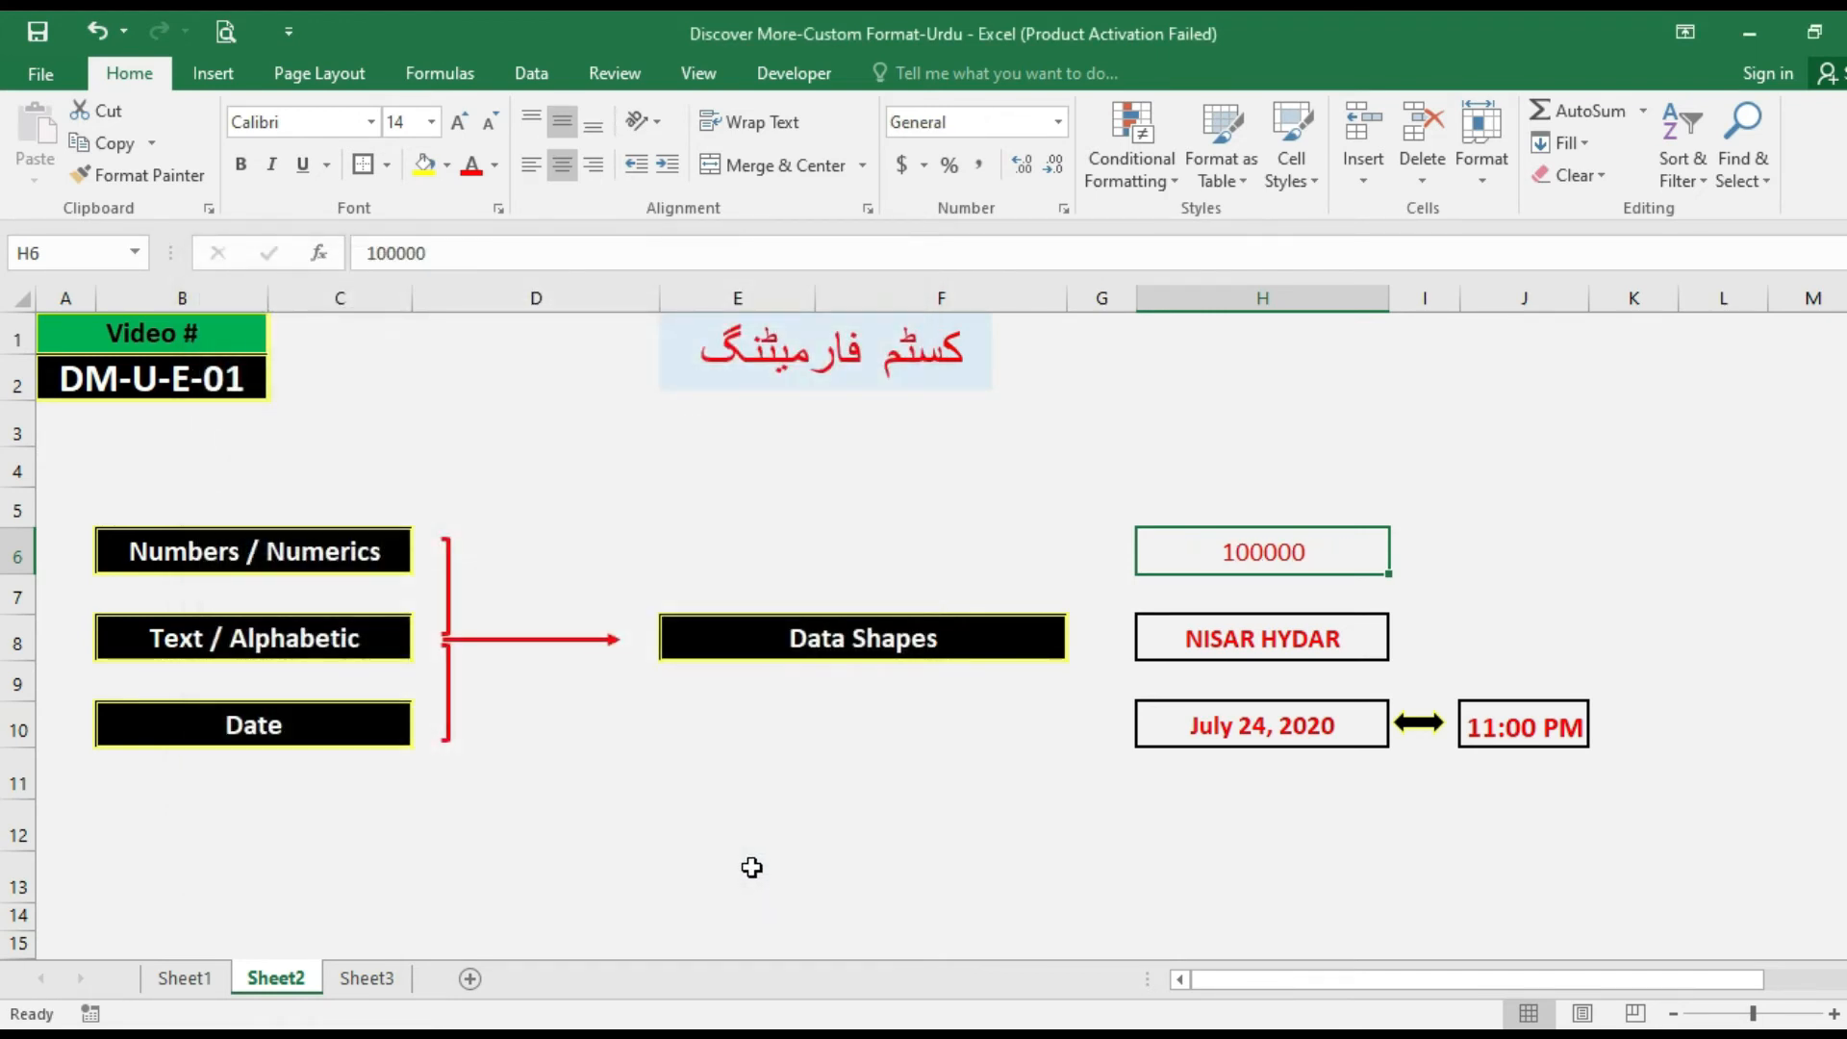
pyautogui.write('.75')
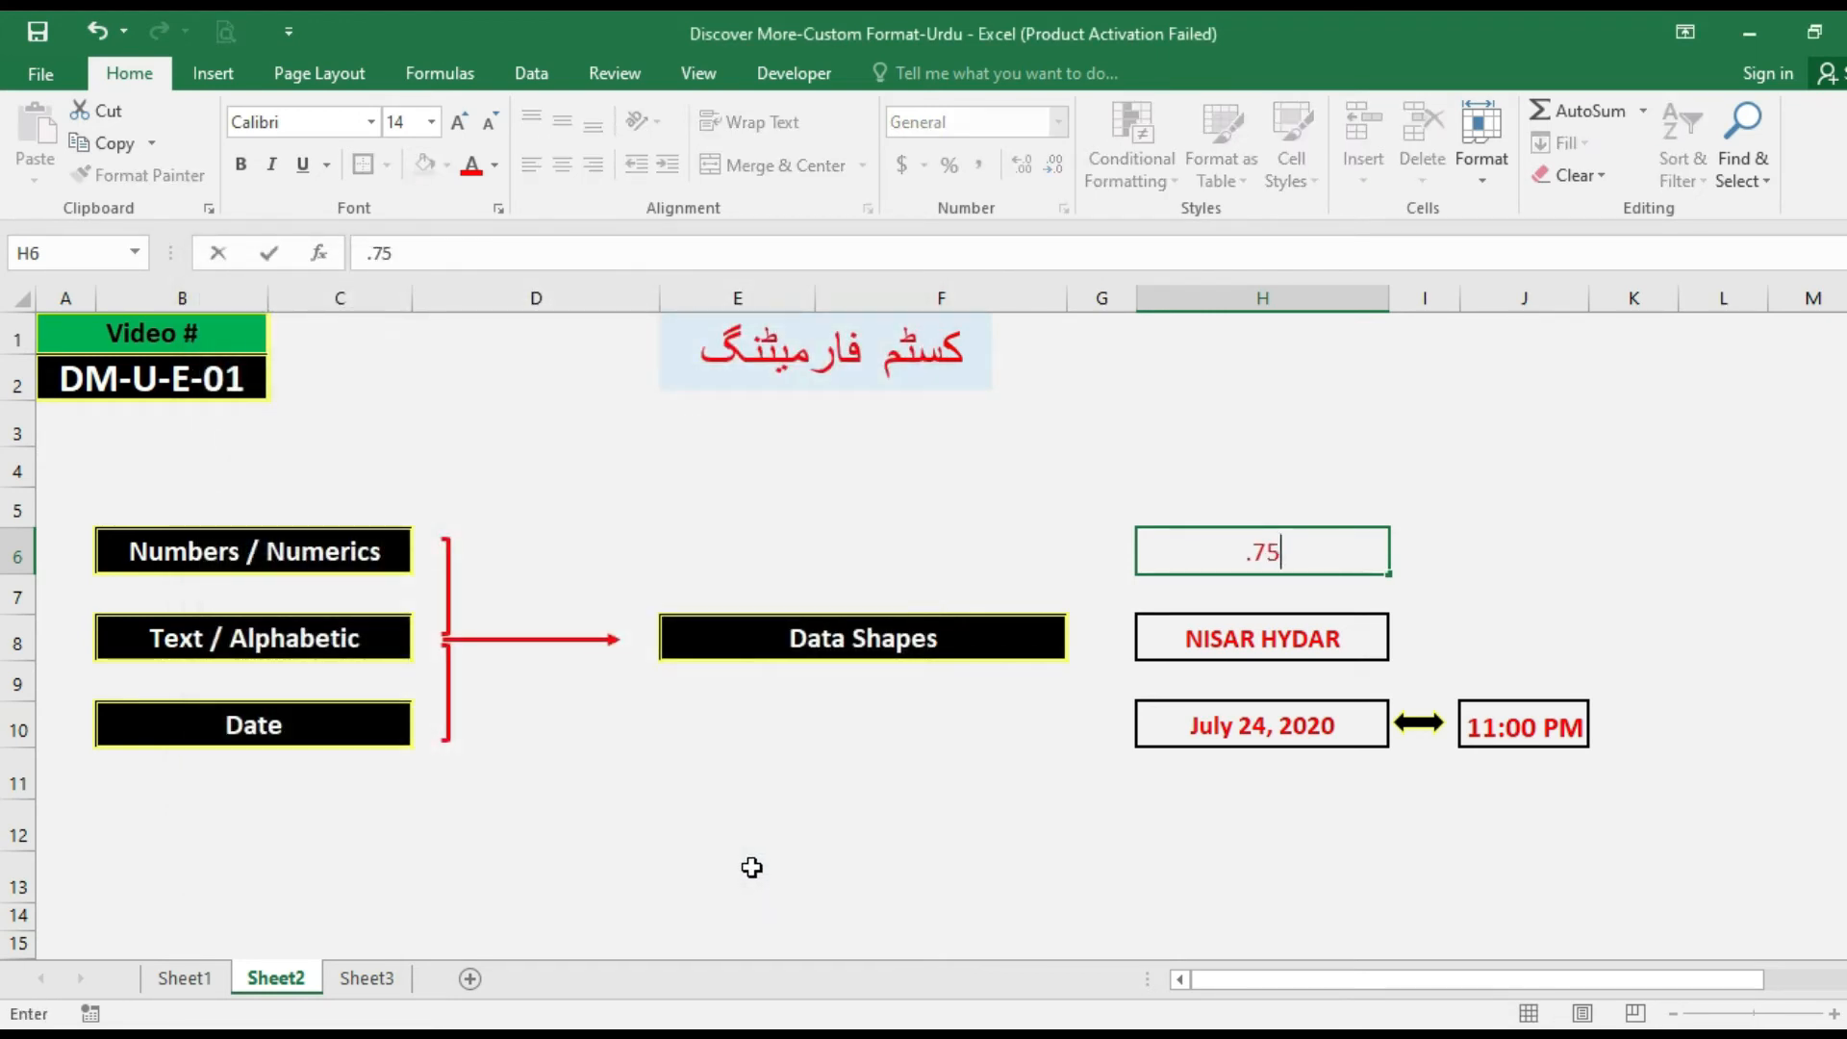
pyautogui.press('Return')
# Format cell H6 as Percentage with 0 decimal places.
pyautogui.press('Up')
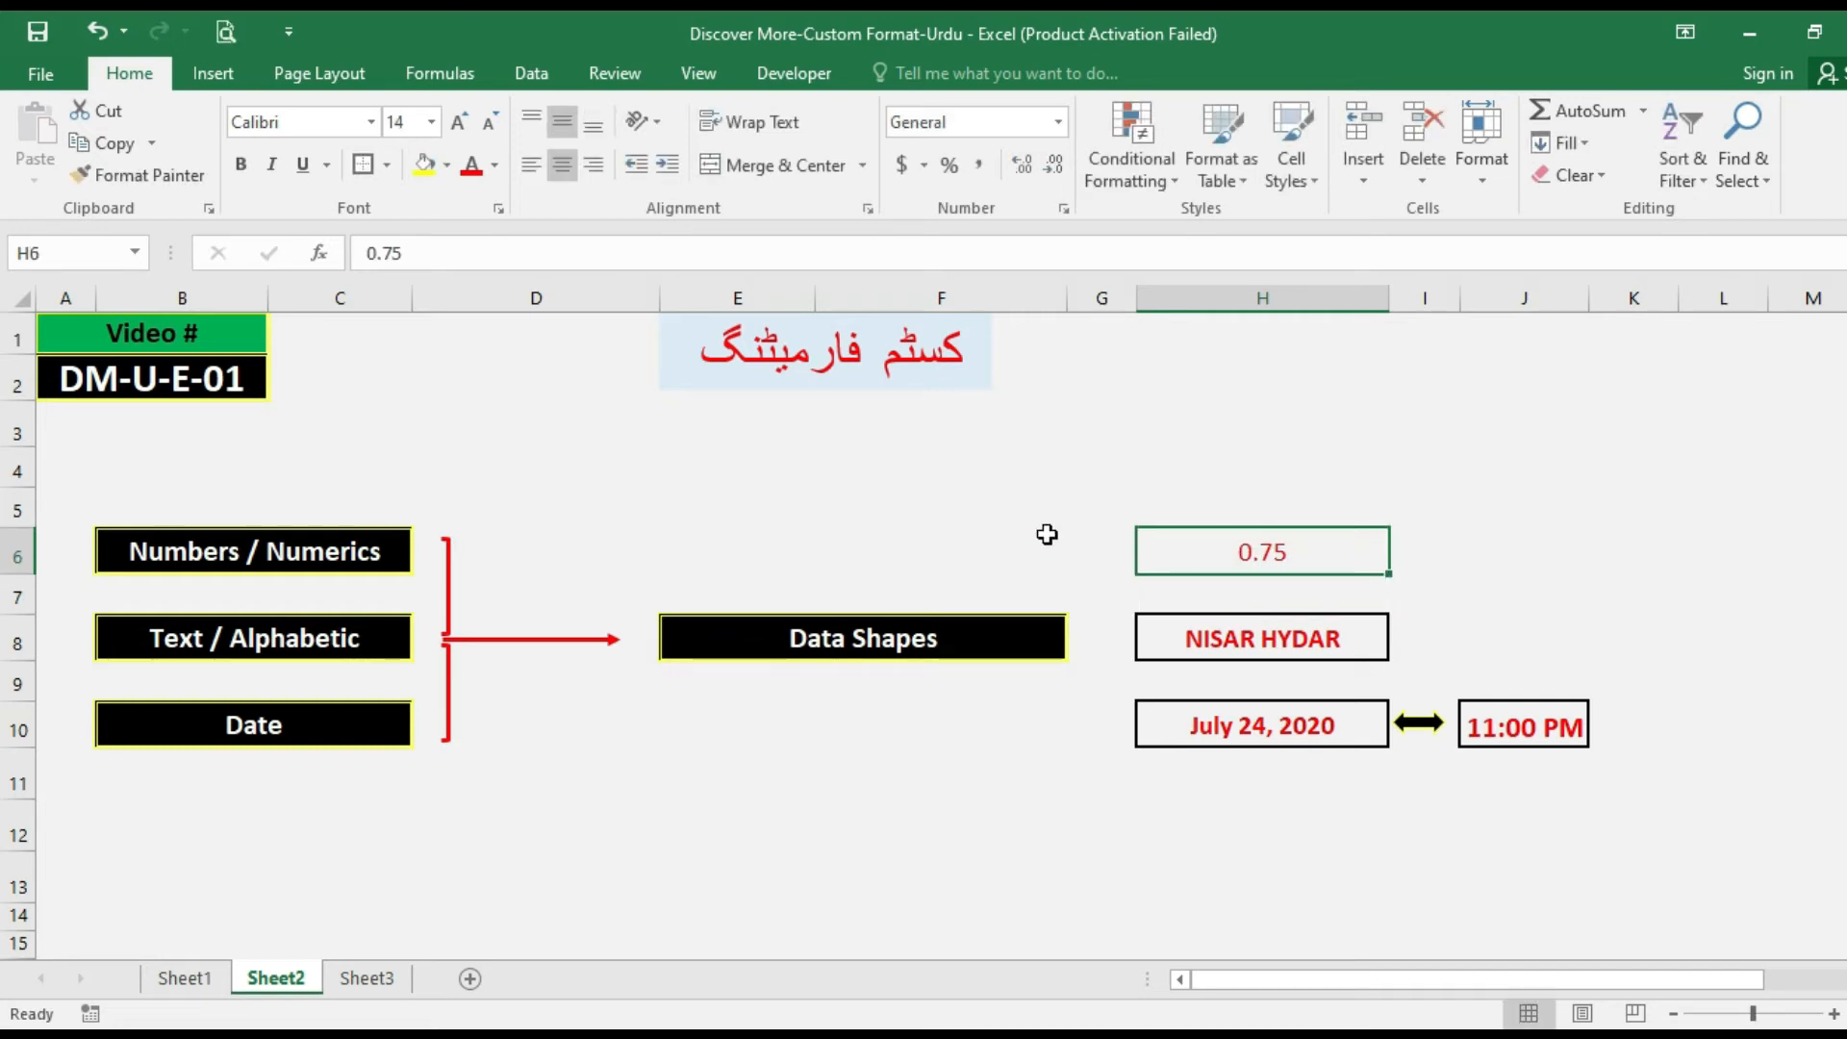
pyautogui.hotkey('ctrl', '1')
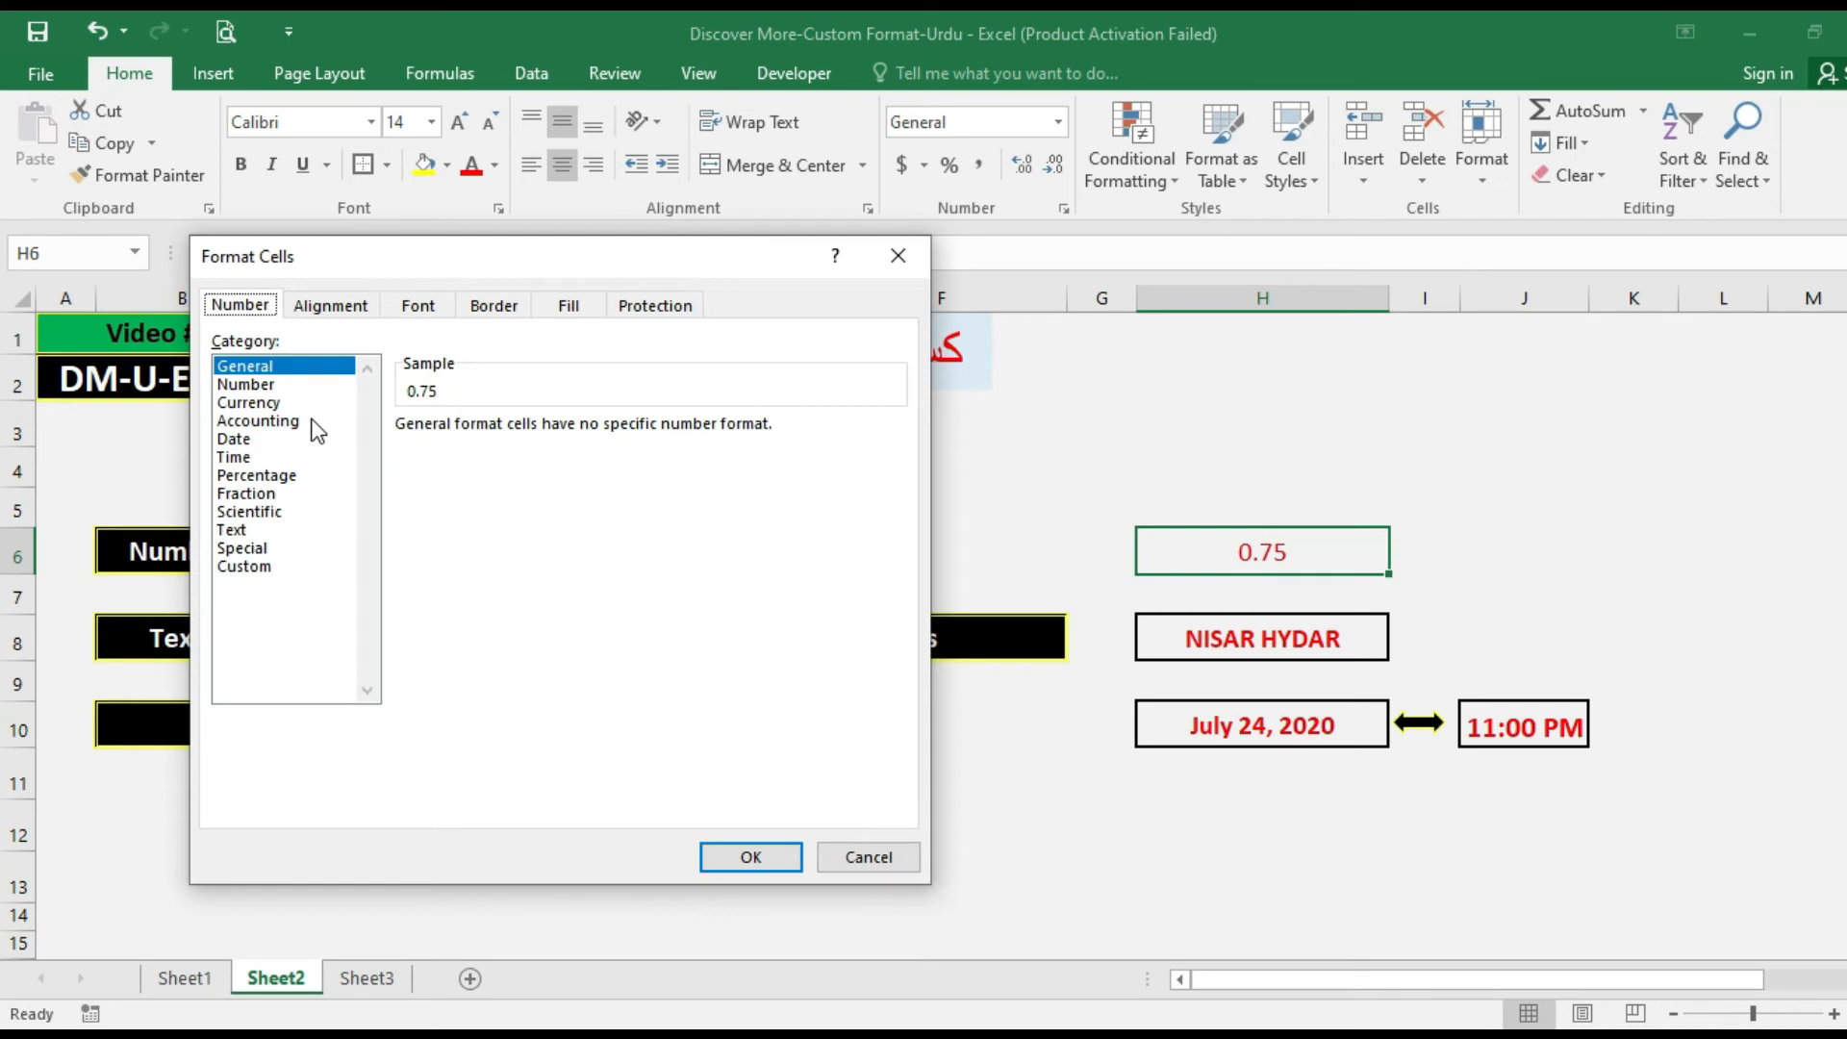
pyautogui.click(274, 476)
pyautogui.click(585, 433)
pyautogui.click(585, 433)
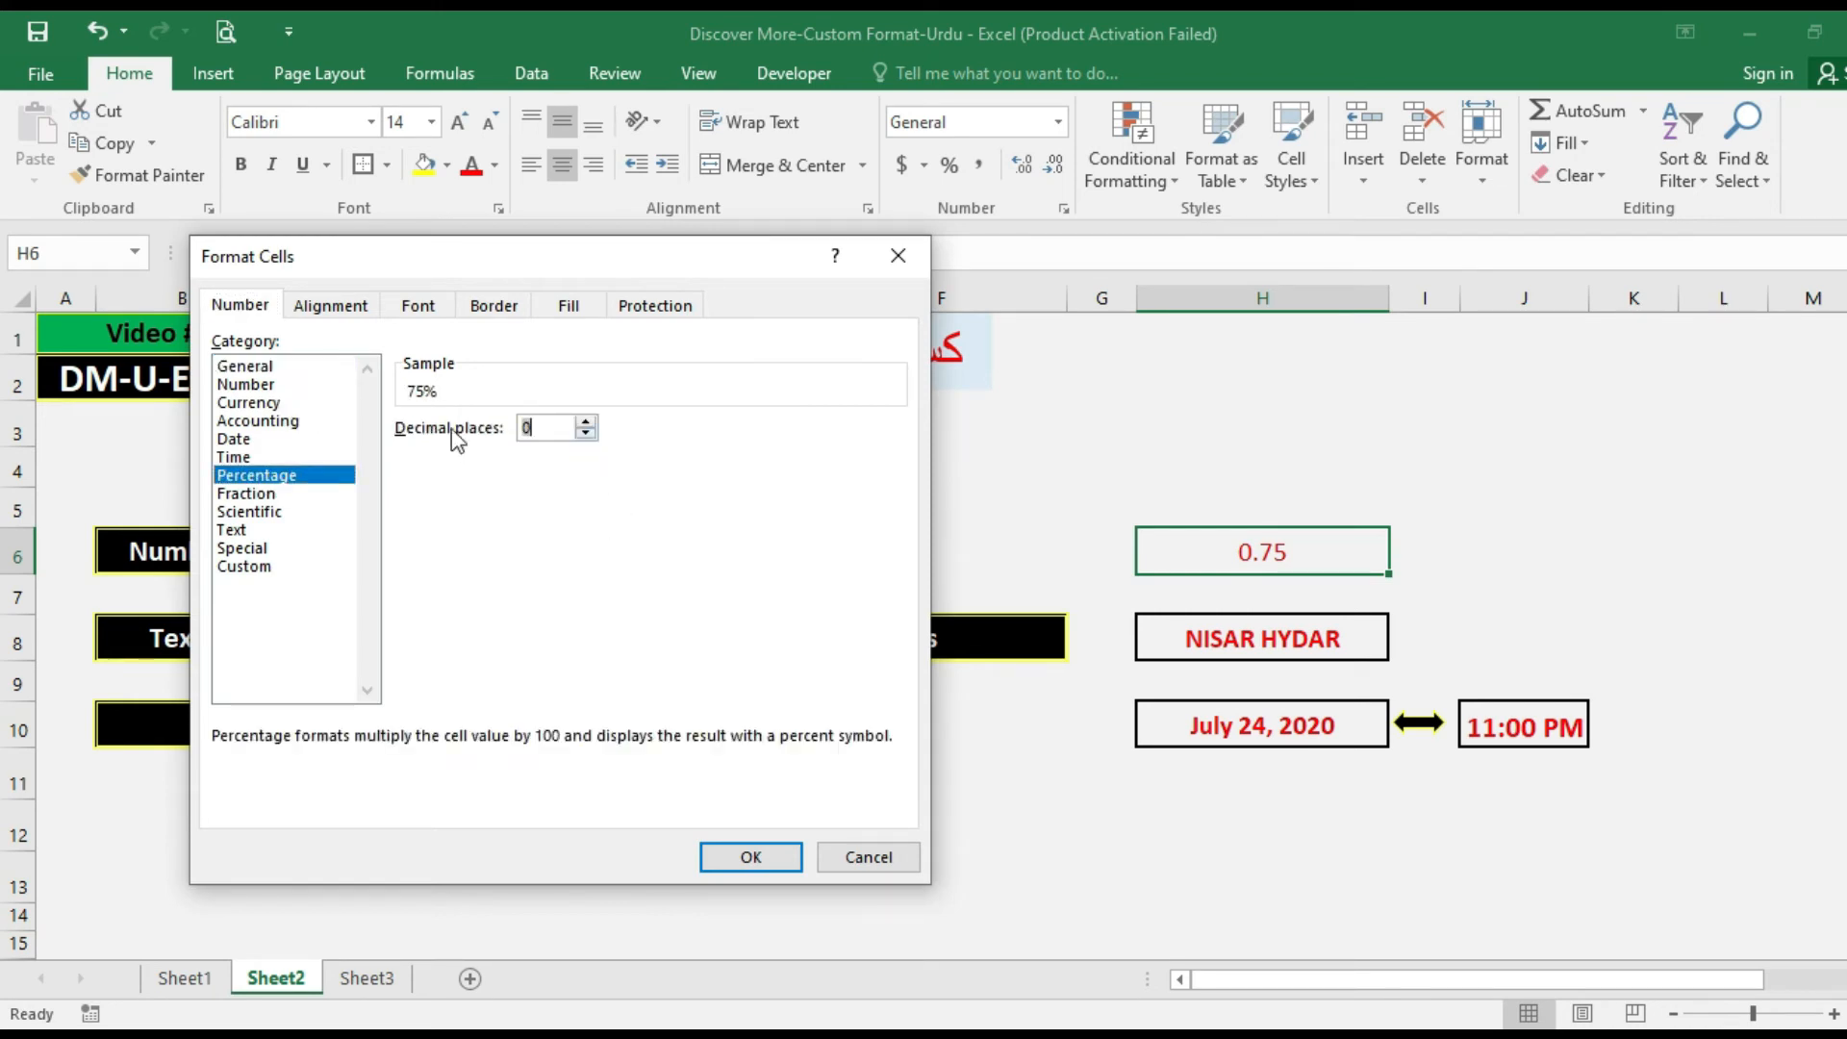
pyautogui.click(752, 856)
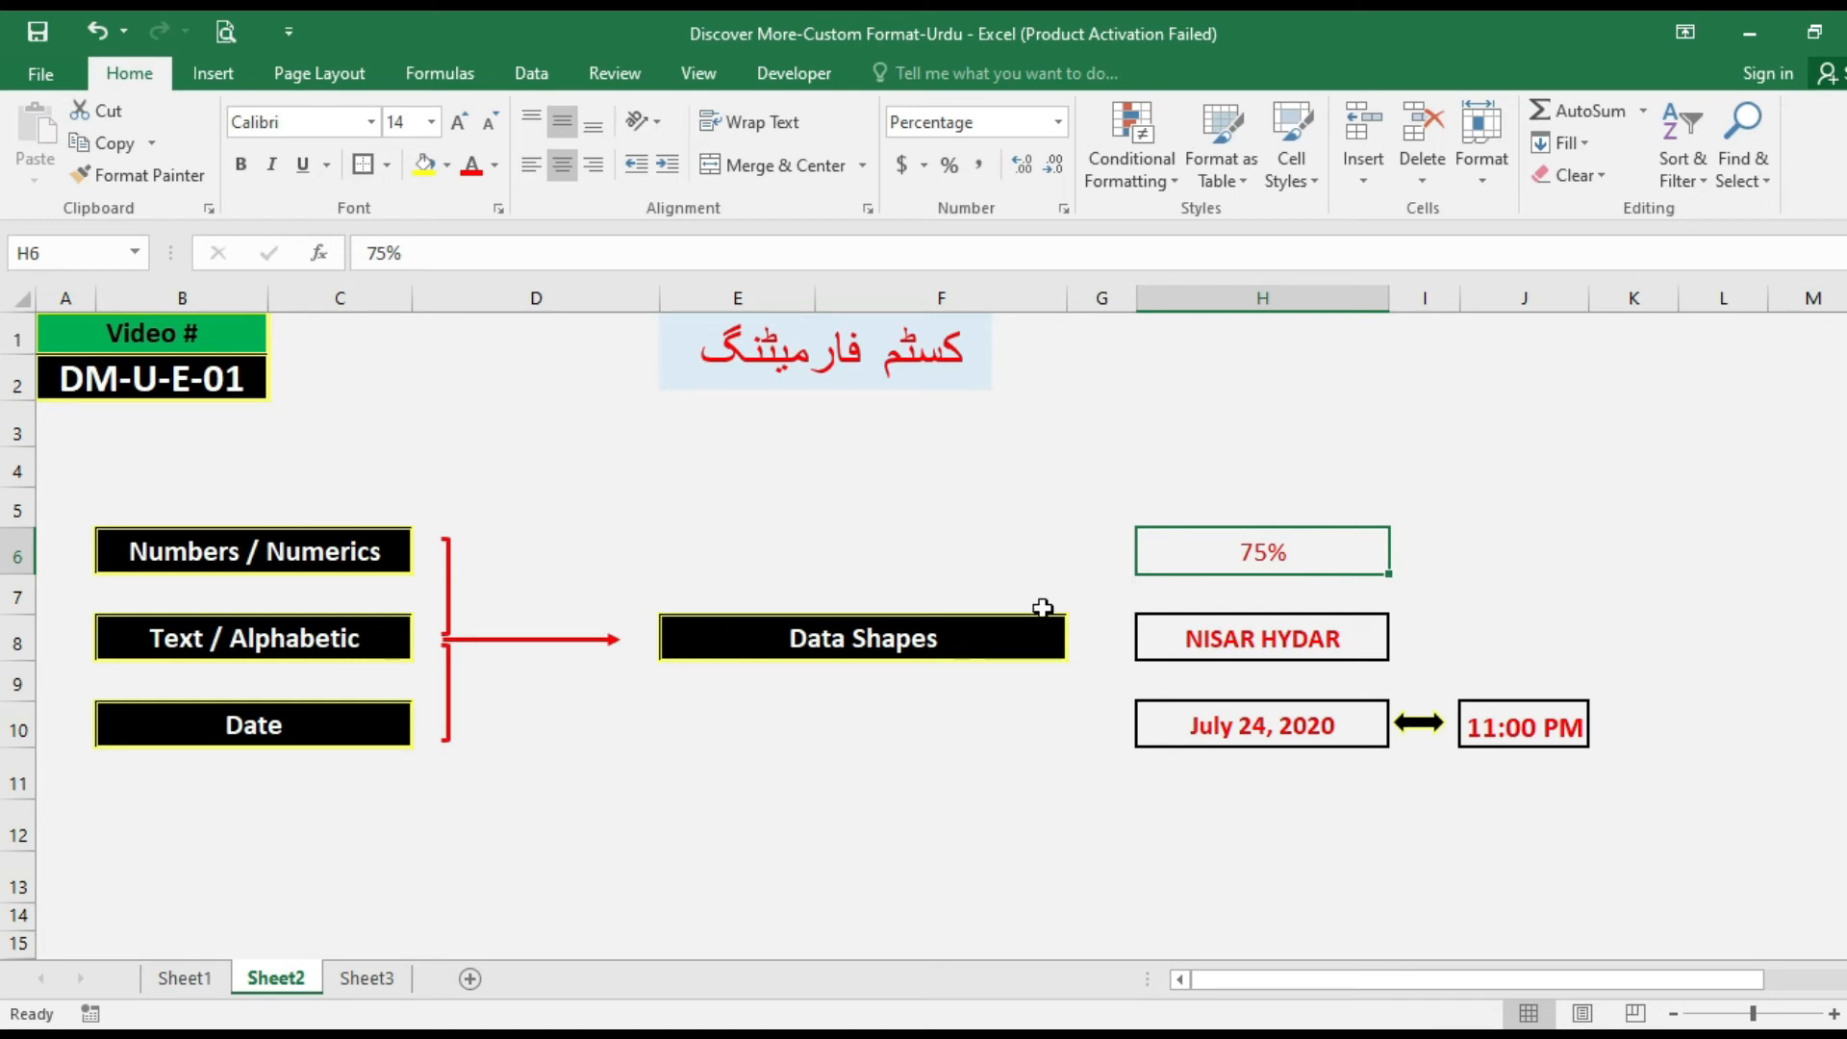
# Enter .5 in the percentage-formatted cell H6 and then replace it with 1%.
pyautogui.write('.5')
pyautogui.press('Return')
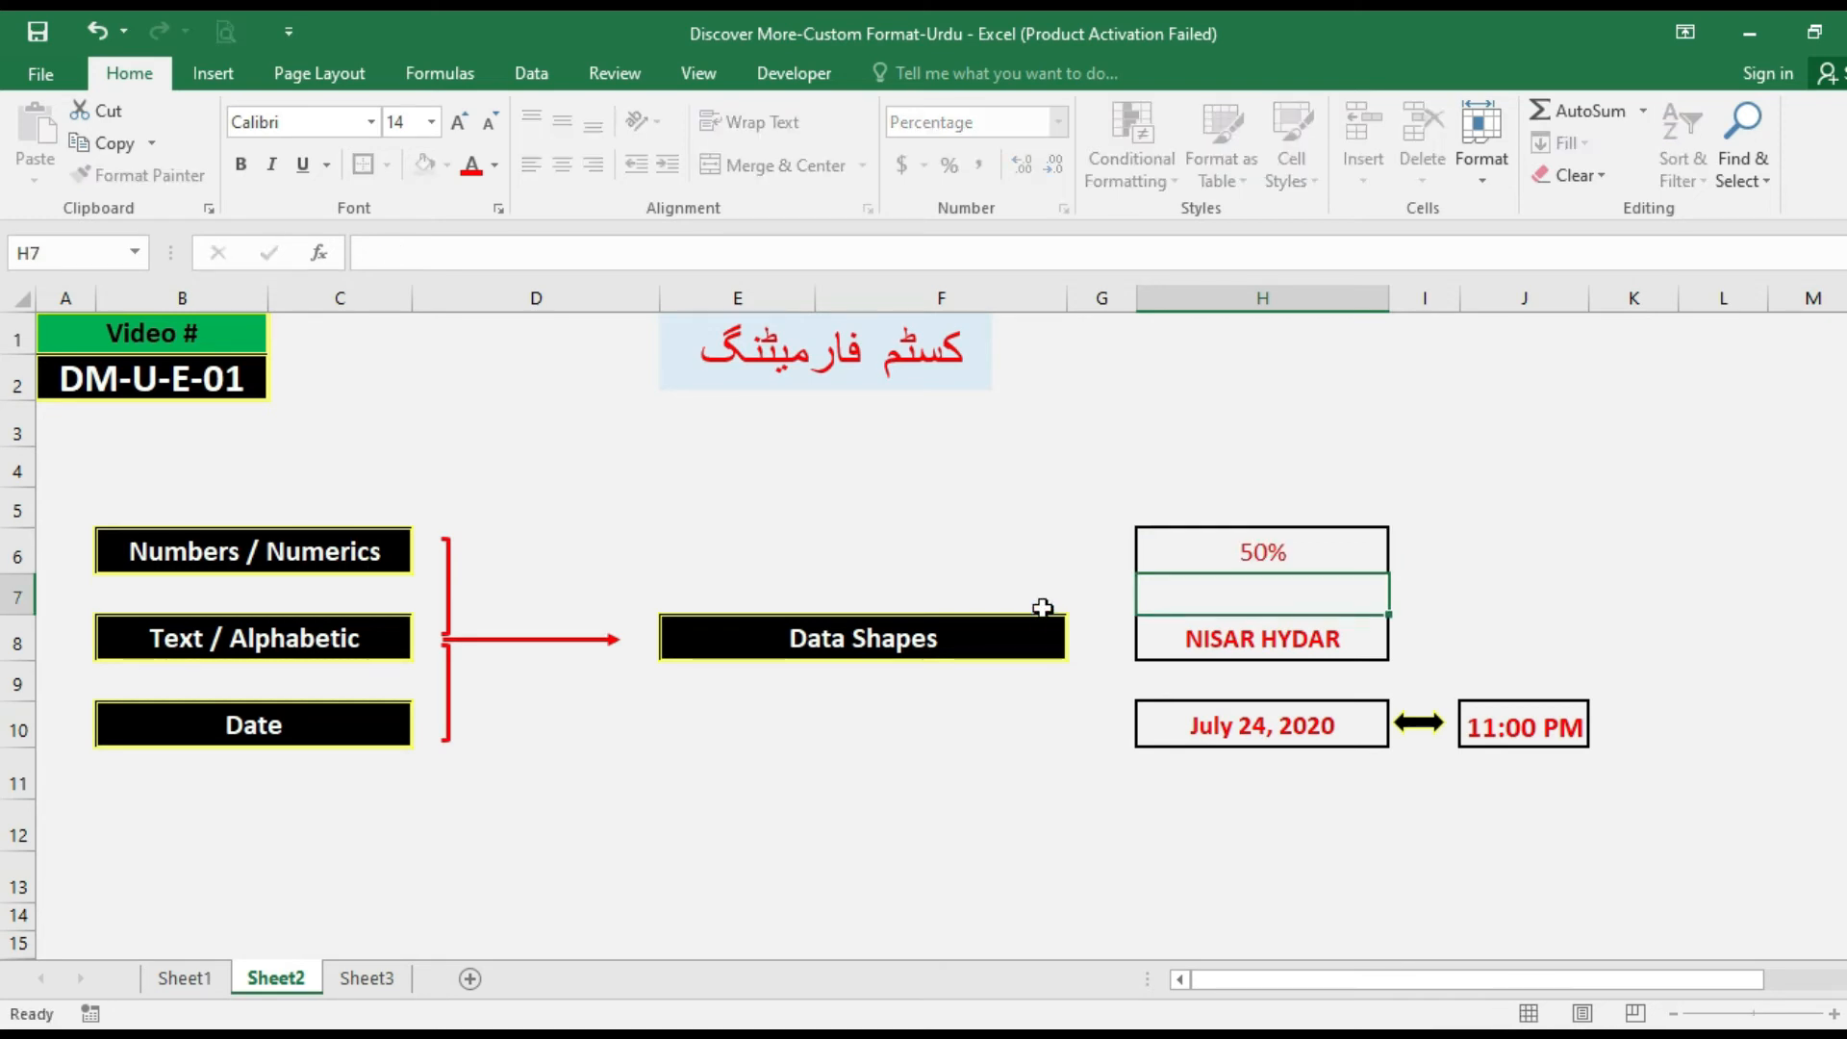
pyautogui.press('Up')
pyautogui.write('1')
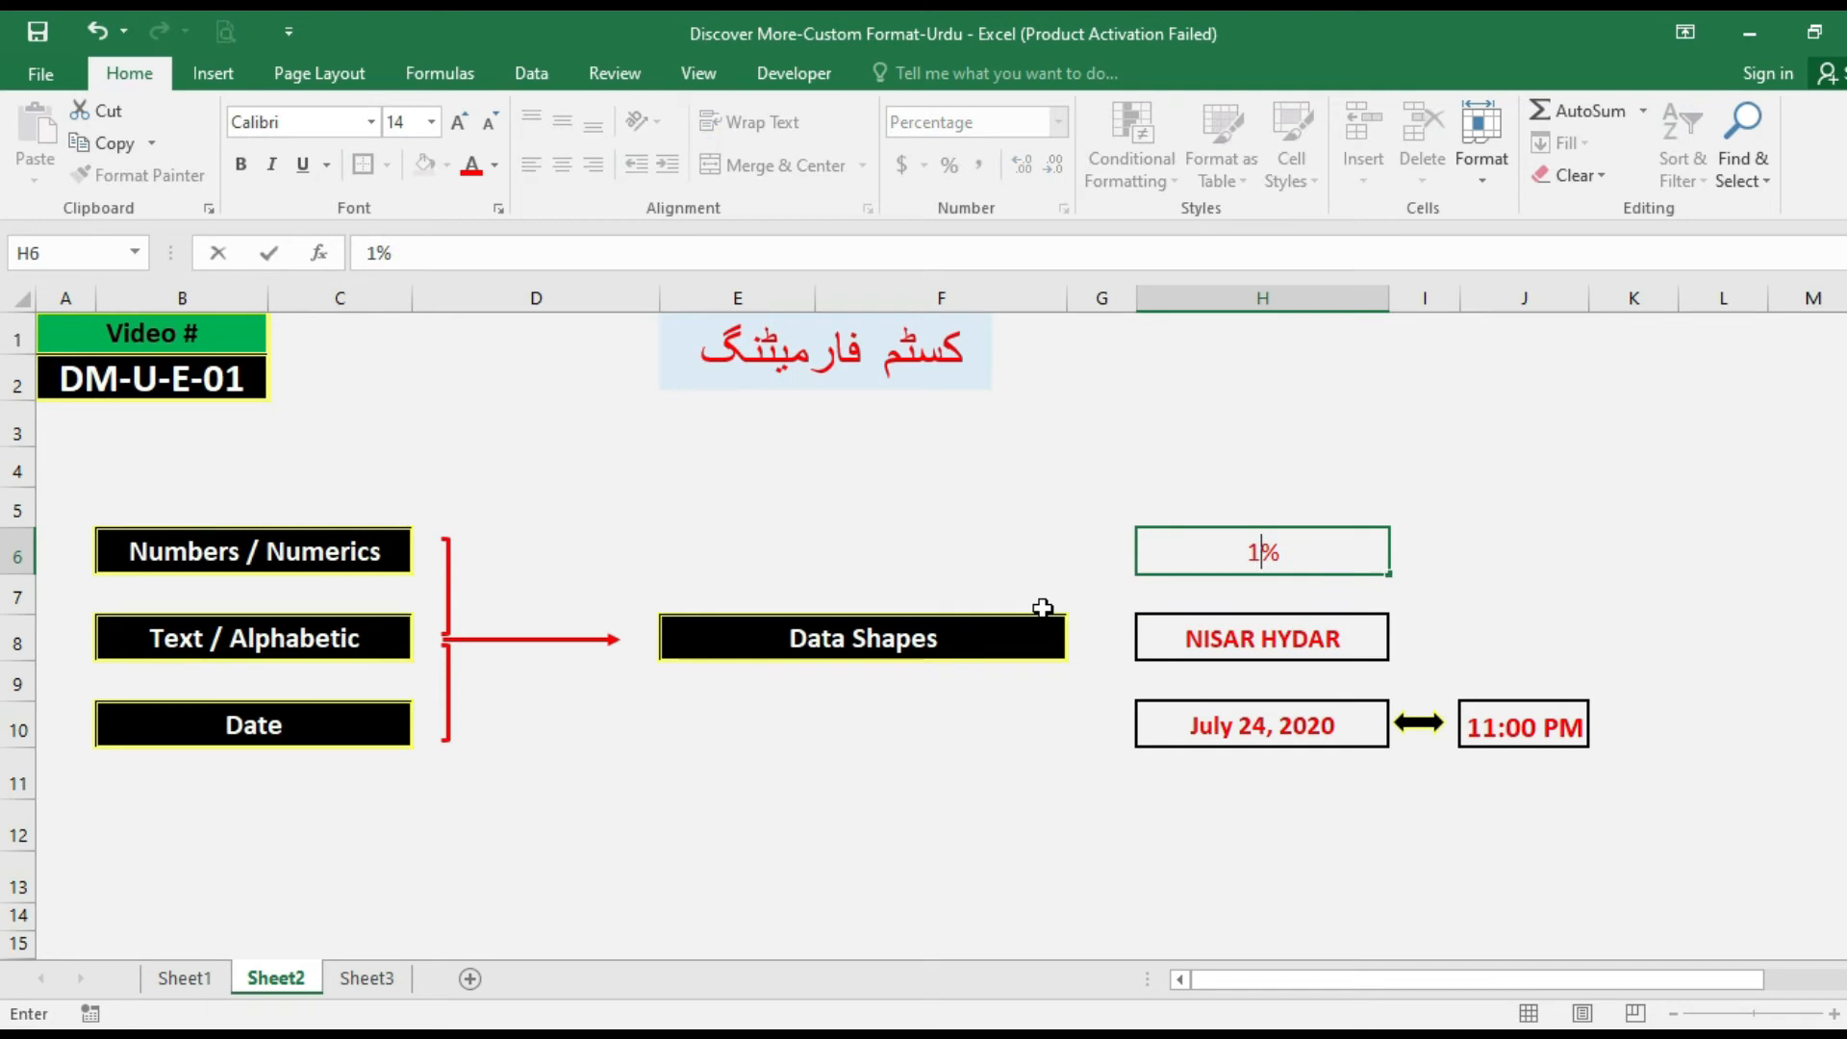
pyautogui.press('Return')
# Change the value of the percentage-formatted cell H6 to 100%.
pyautogui.press('Up')
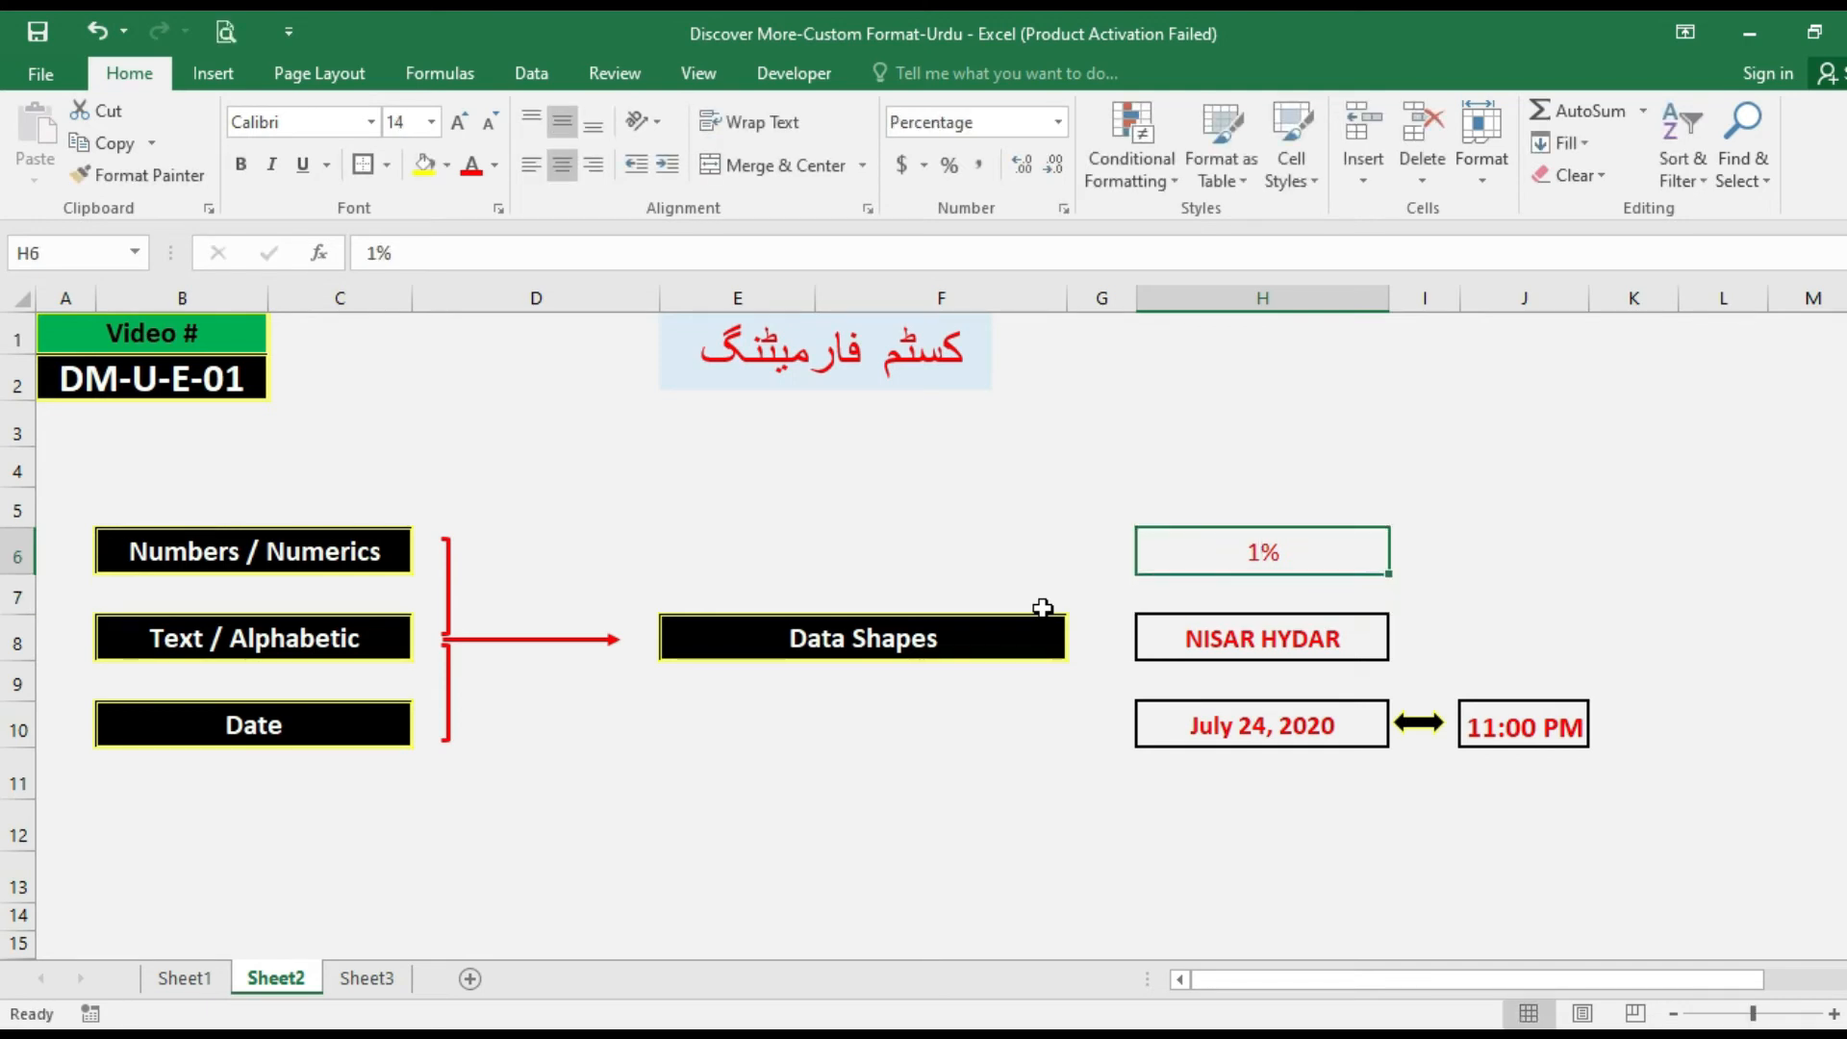
pyautogui.write('.')
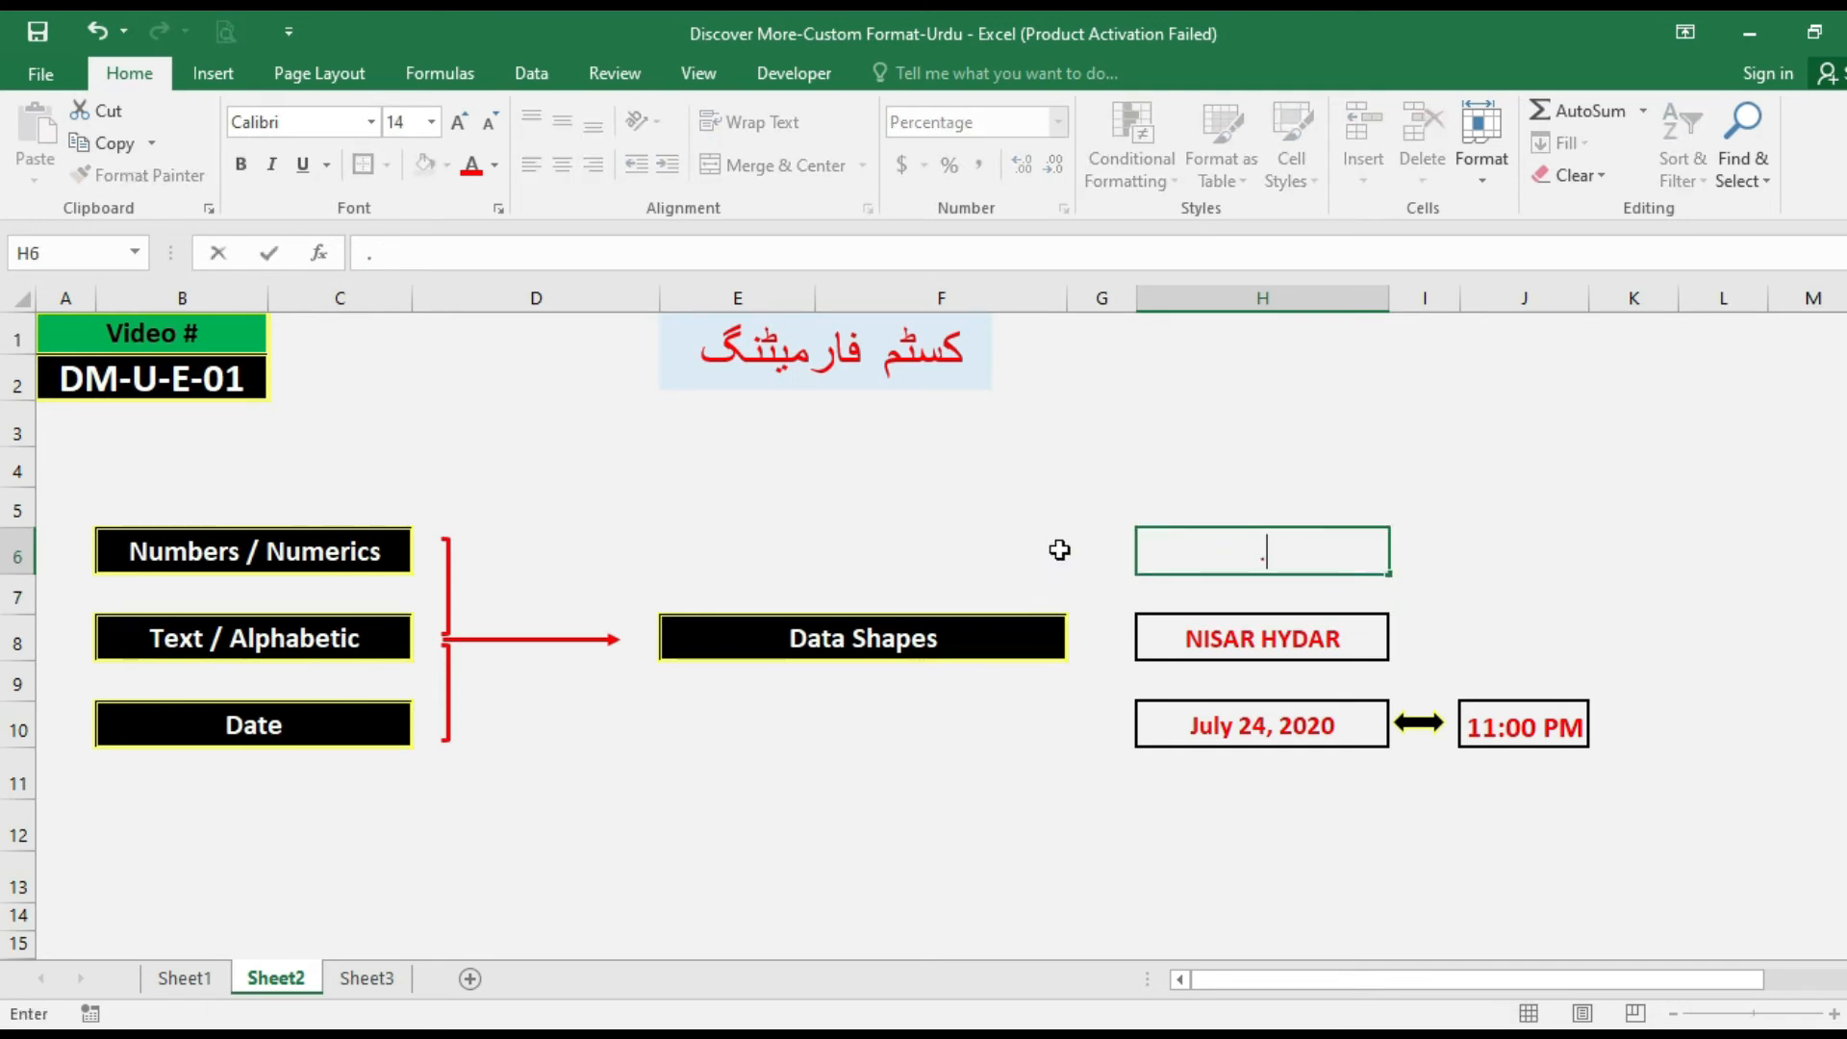
pyautogui.press('BackSpace')
pyautogui.write('1')
pyautogui.press('Return')
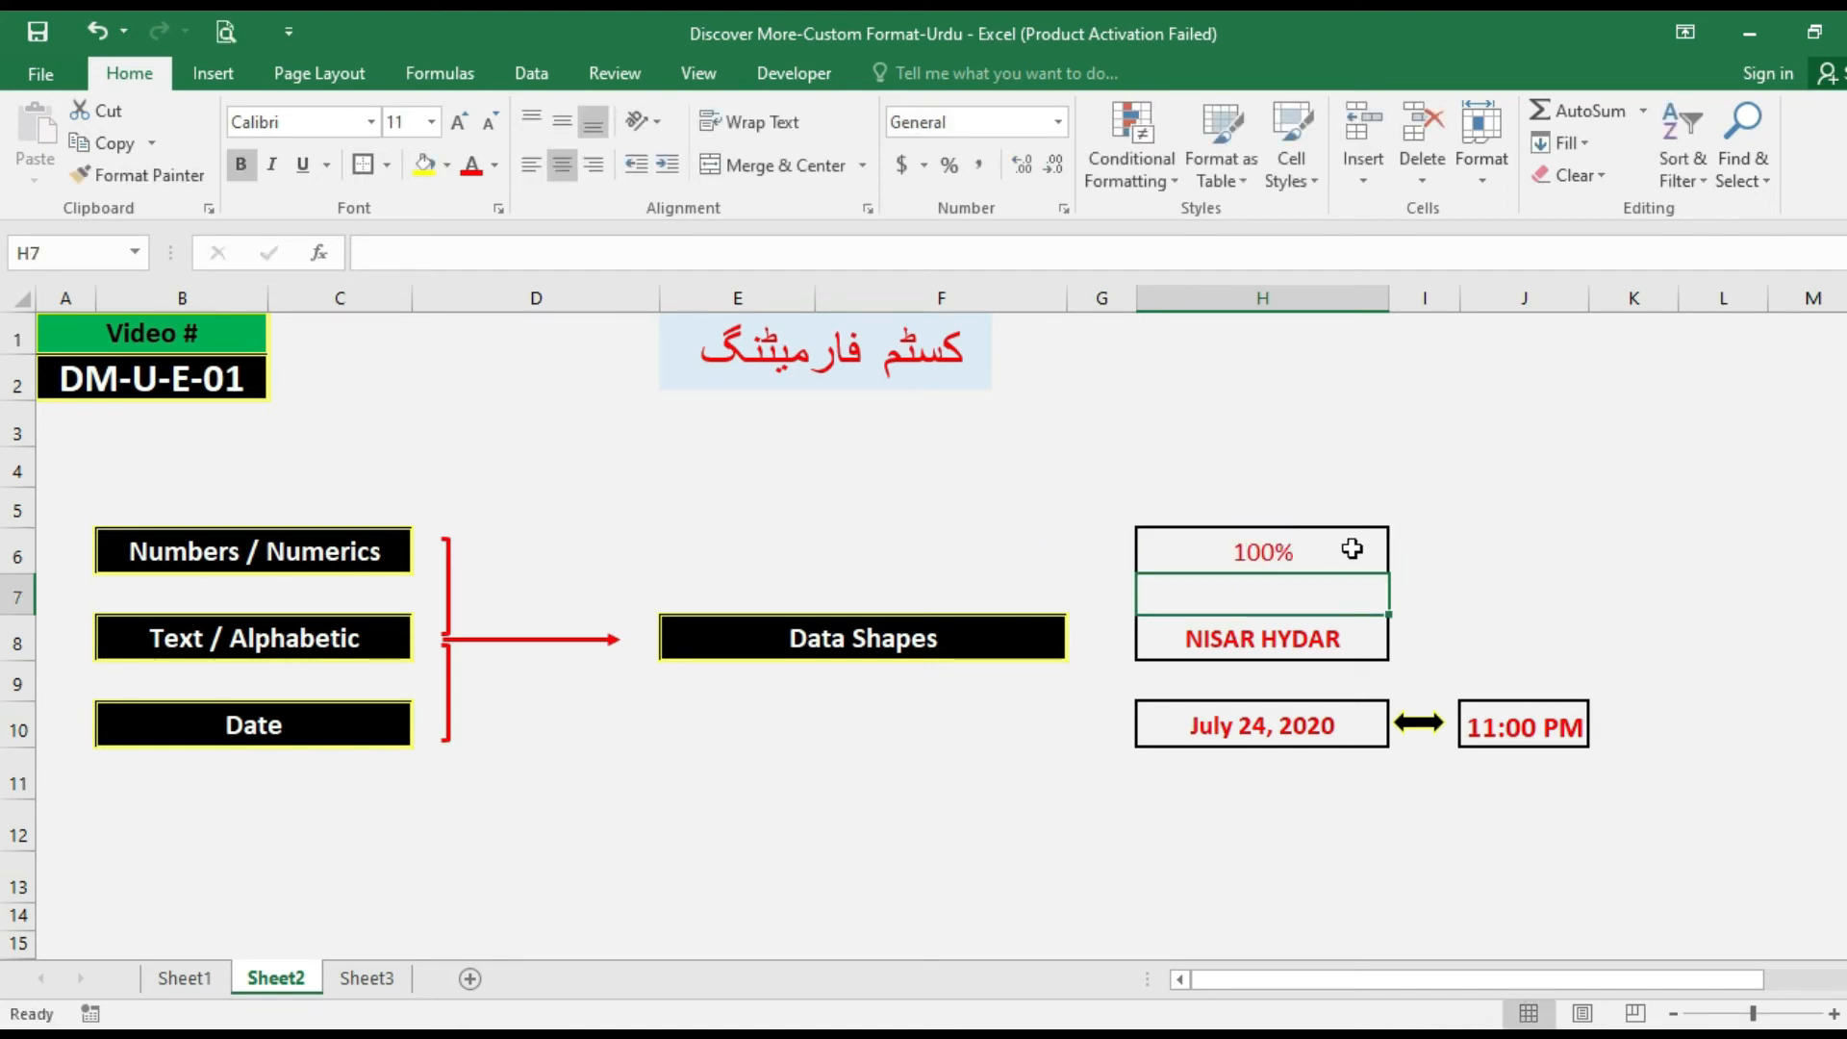
# Preview the Fraction, Scientific, Text and Special number categories for cell H6, closing the format settings without applying any.
pyautogui.click(1253, 542)
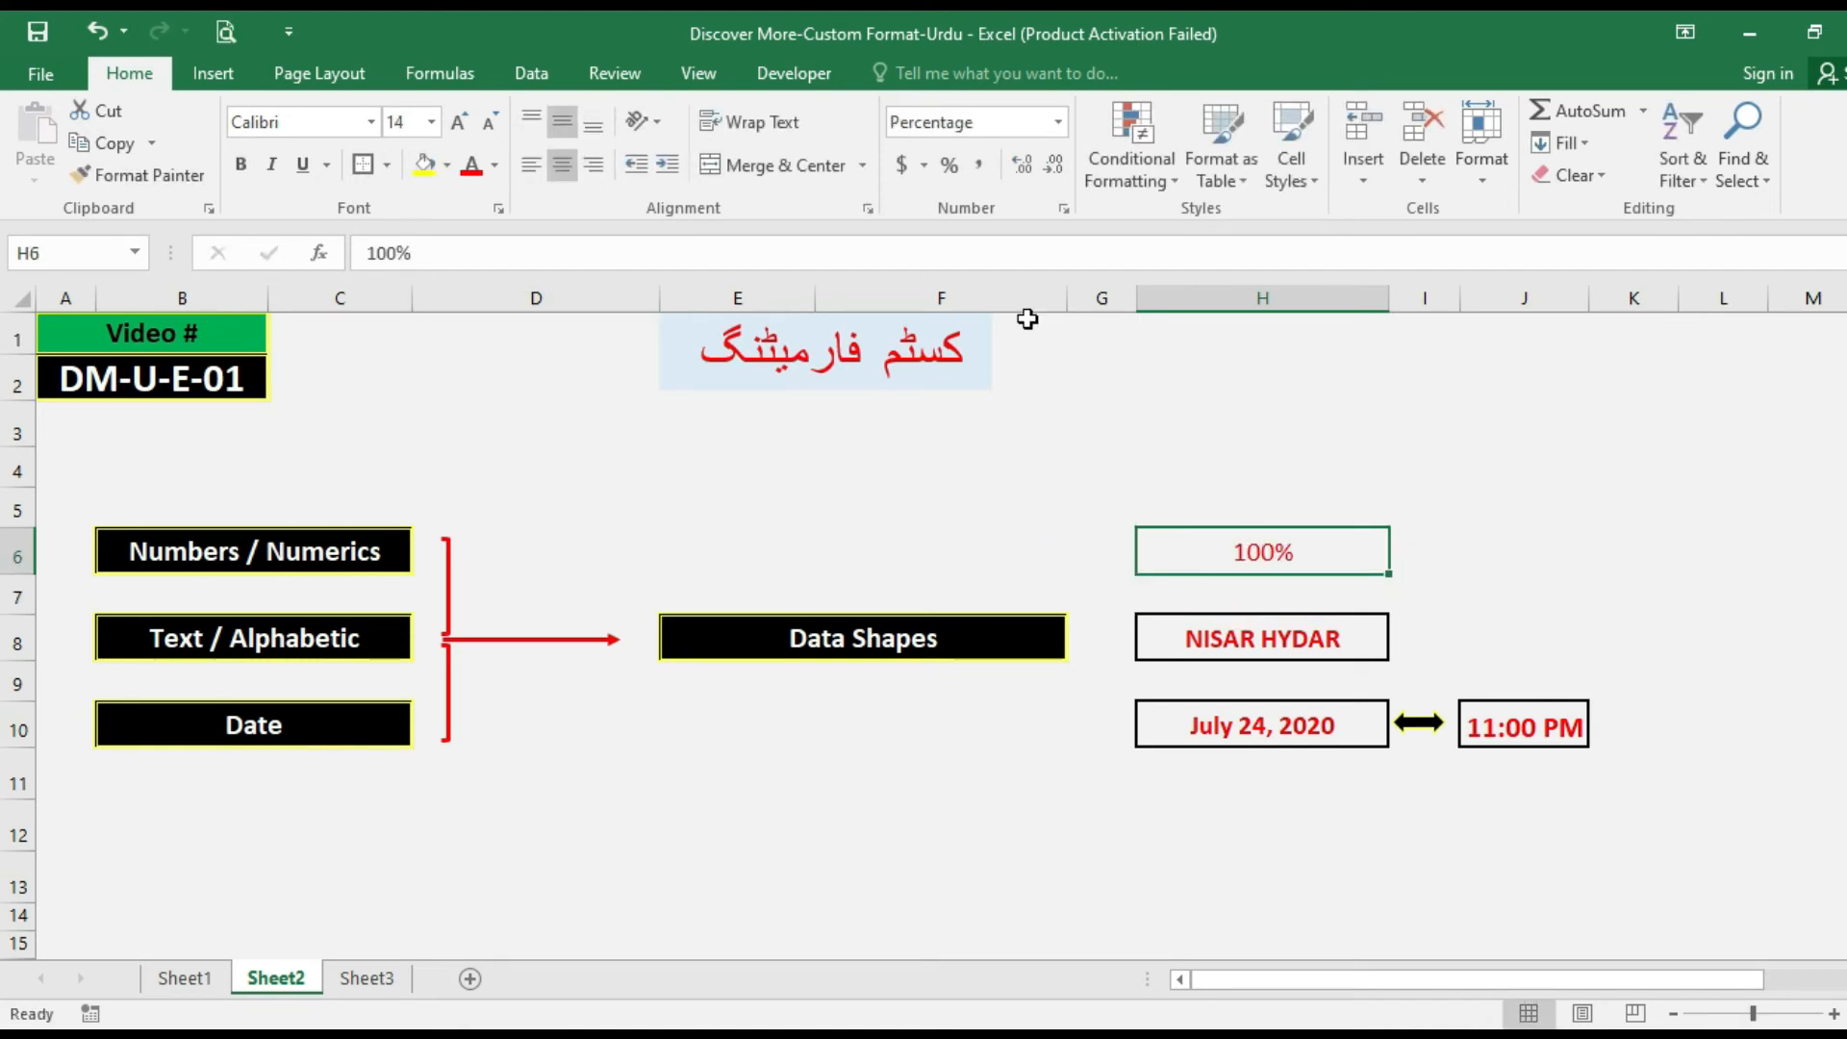
pyautogui.hotkey('ctrl', '1')
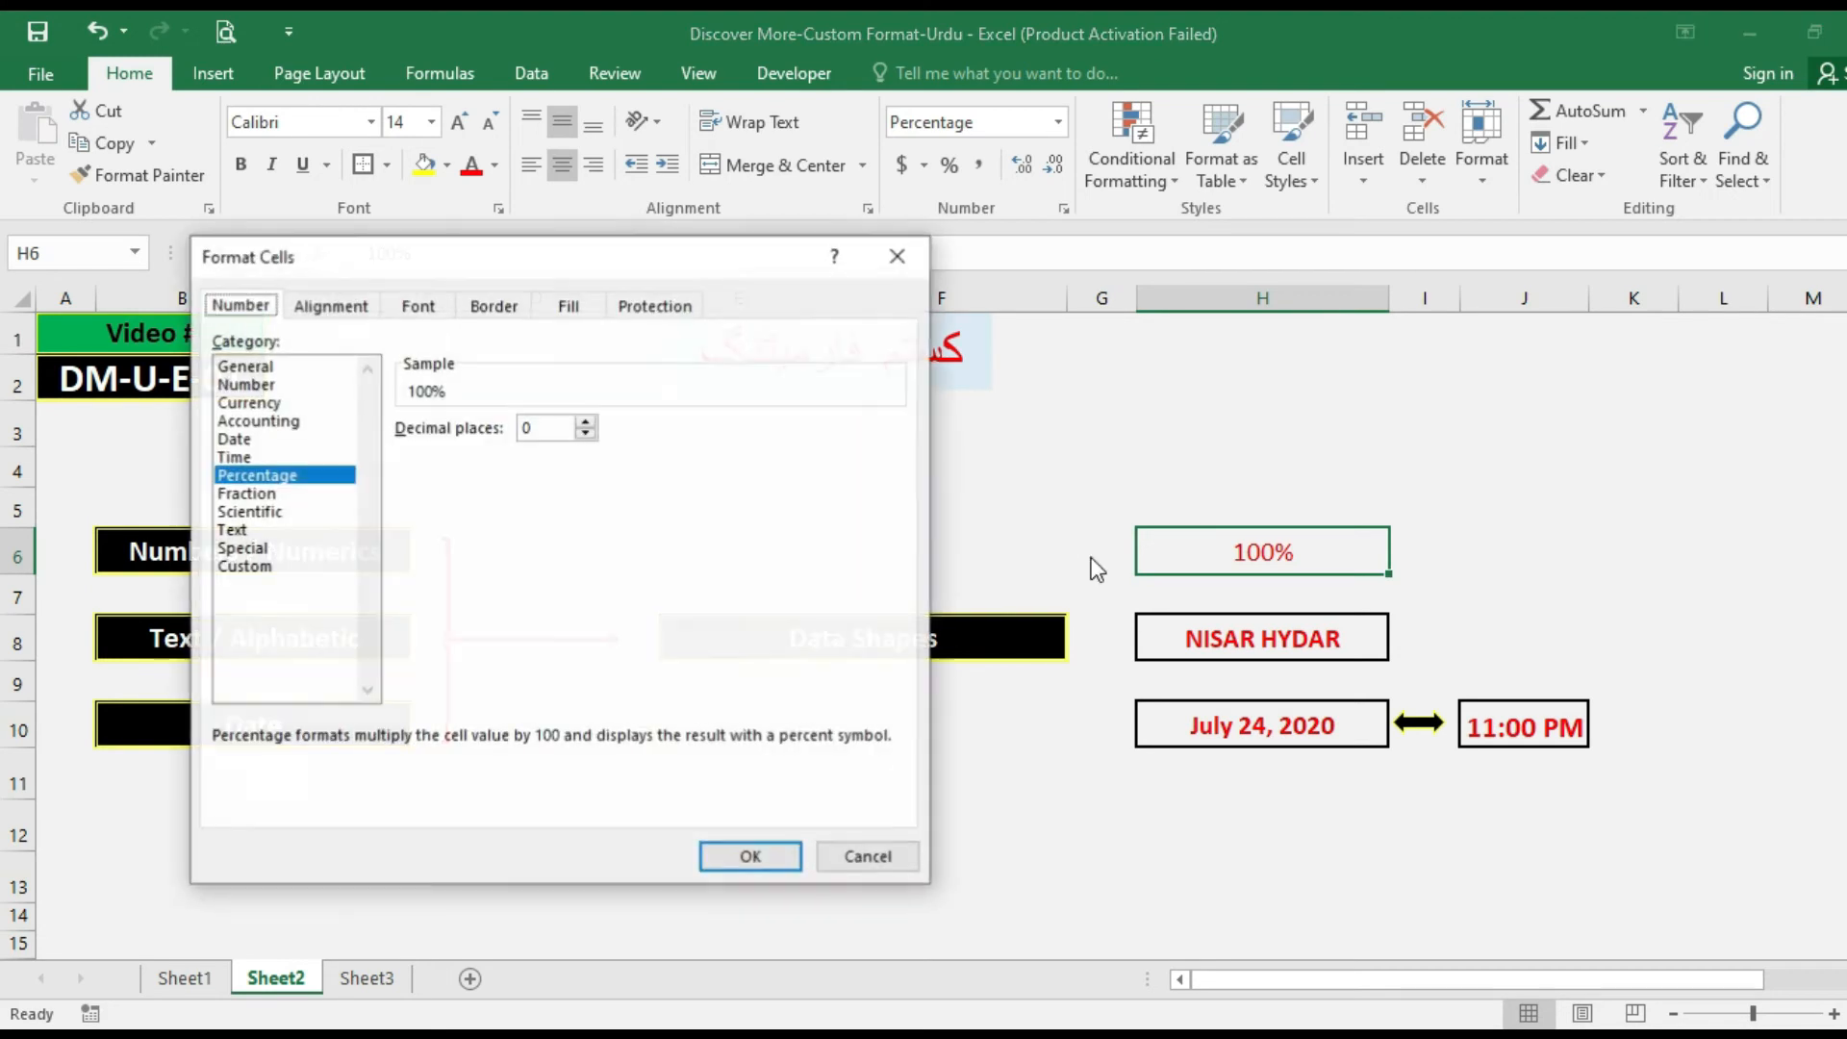
pyautogui.click(329, 493)
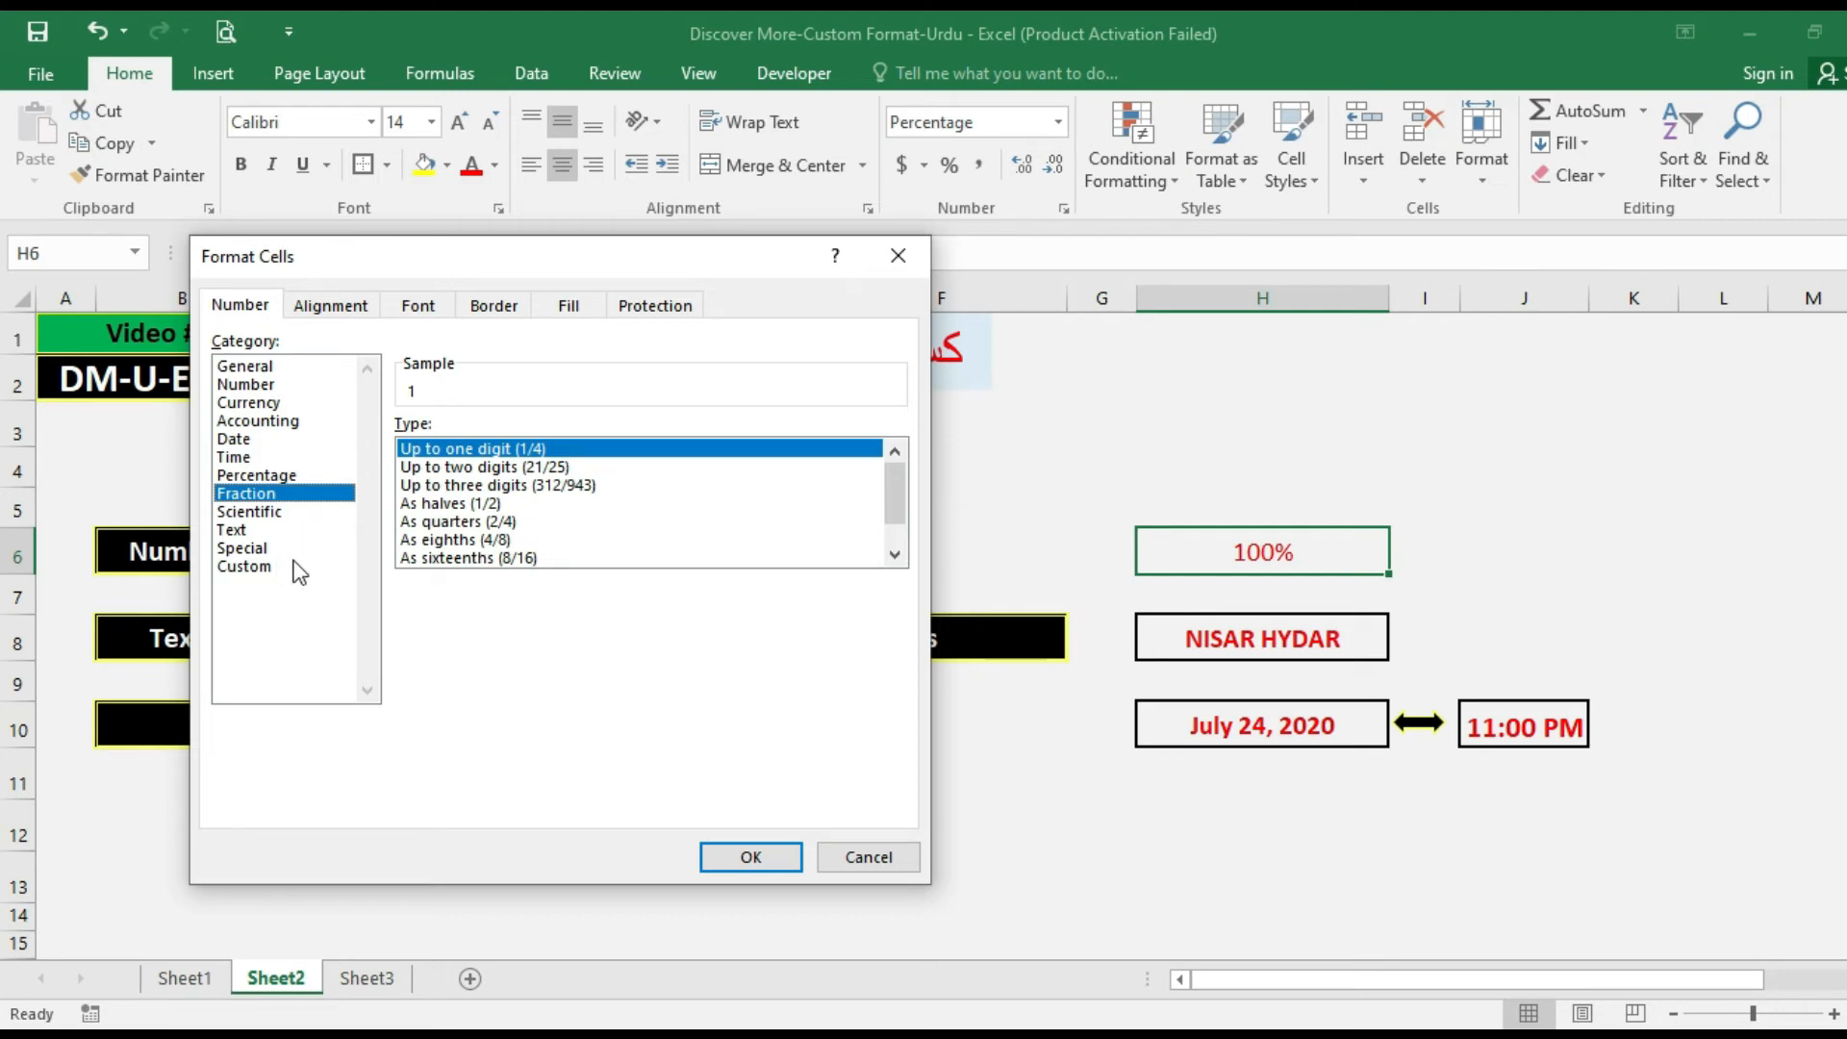
pyautogui.click(265, 550)
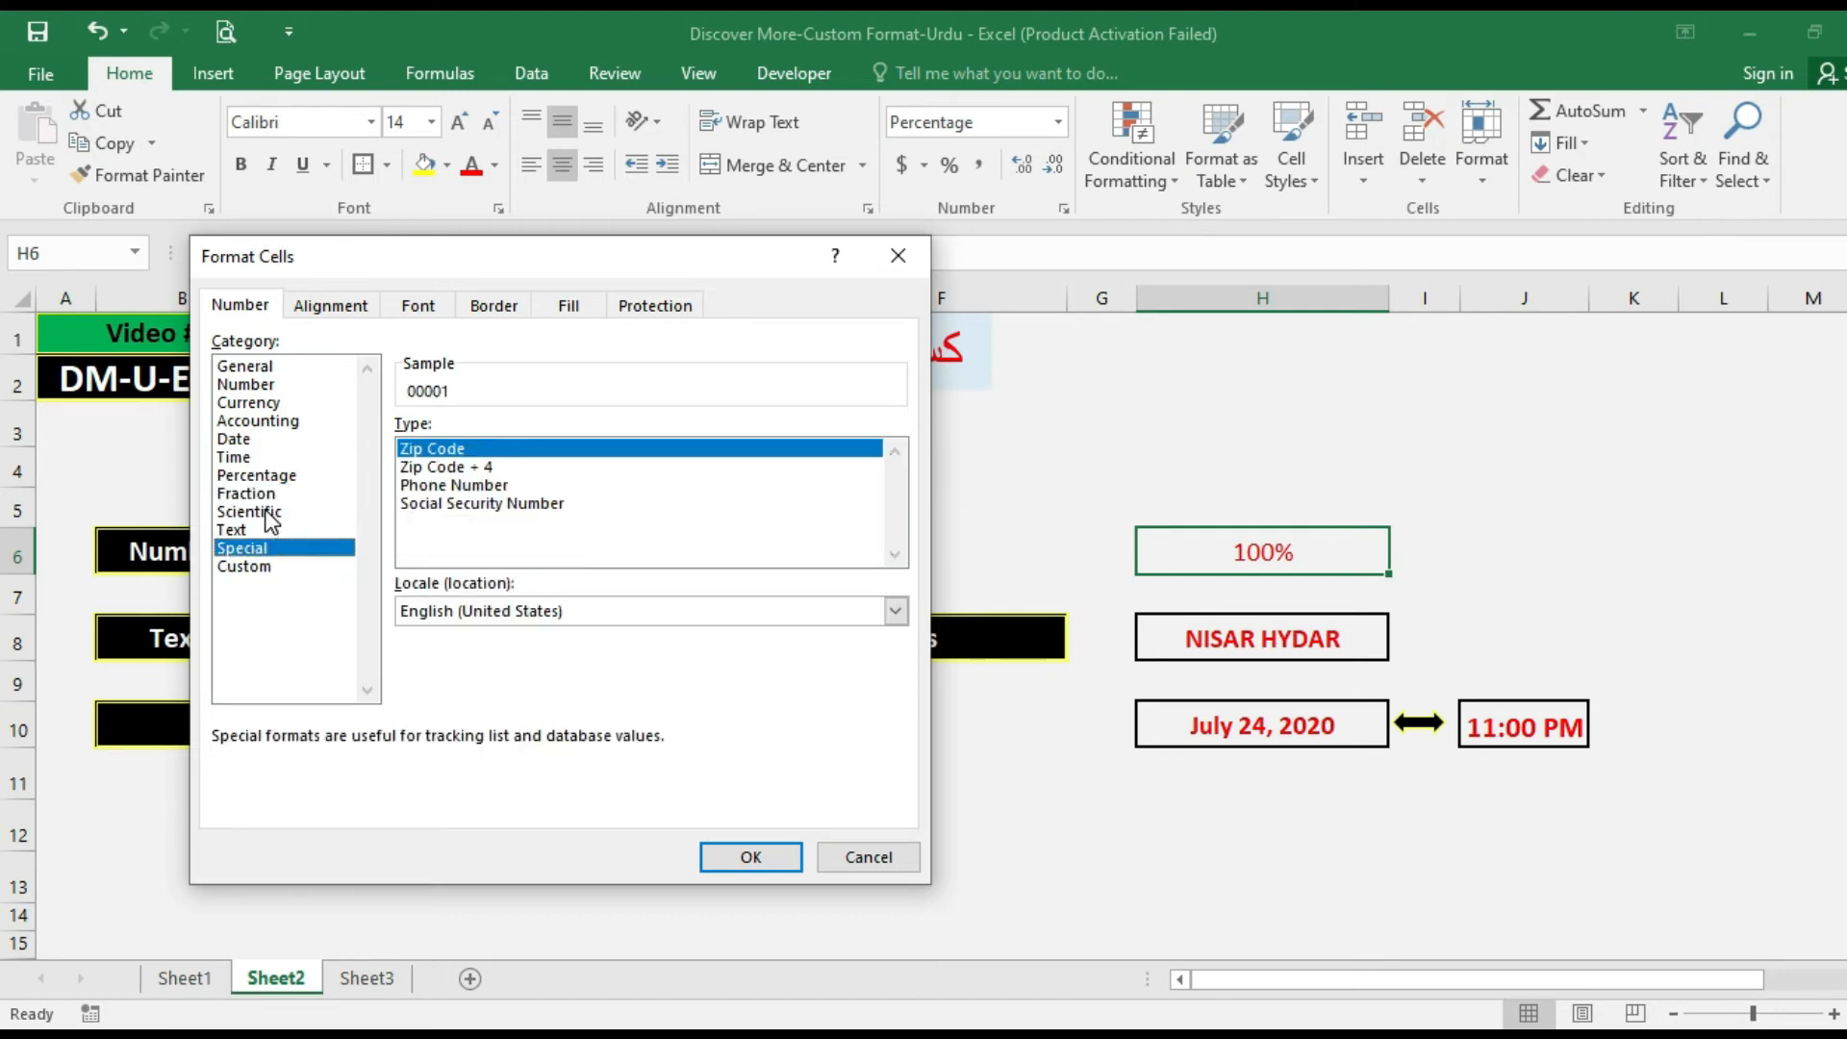
pyautogui.click(269, 513)
pyautogui.click(264, 495)
pyautogui.click(258, 530)
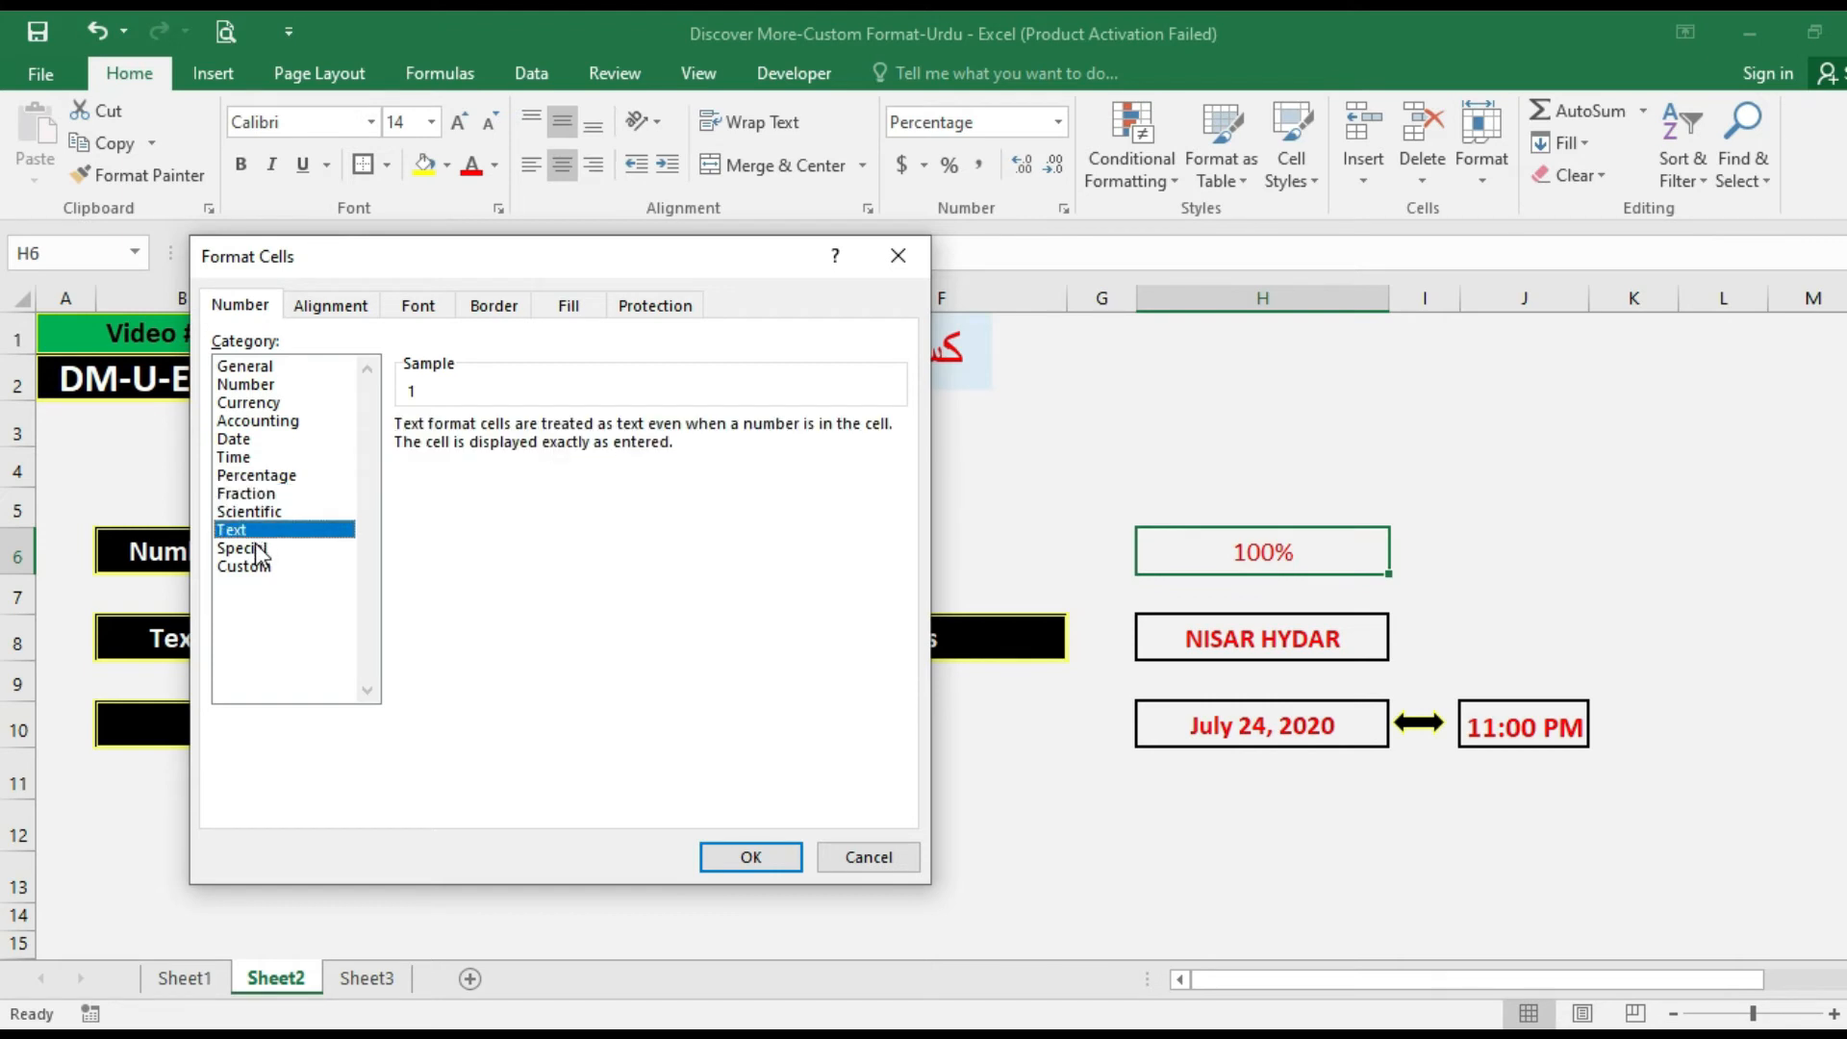
pyautogui.click(257, 550)
pyautogui.click(262, 512)
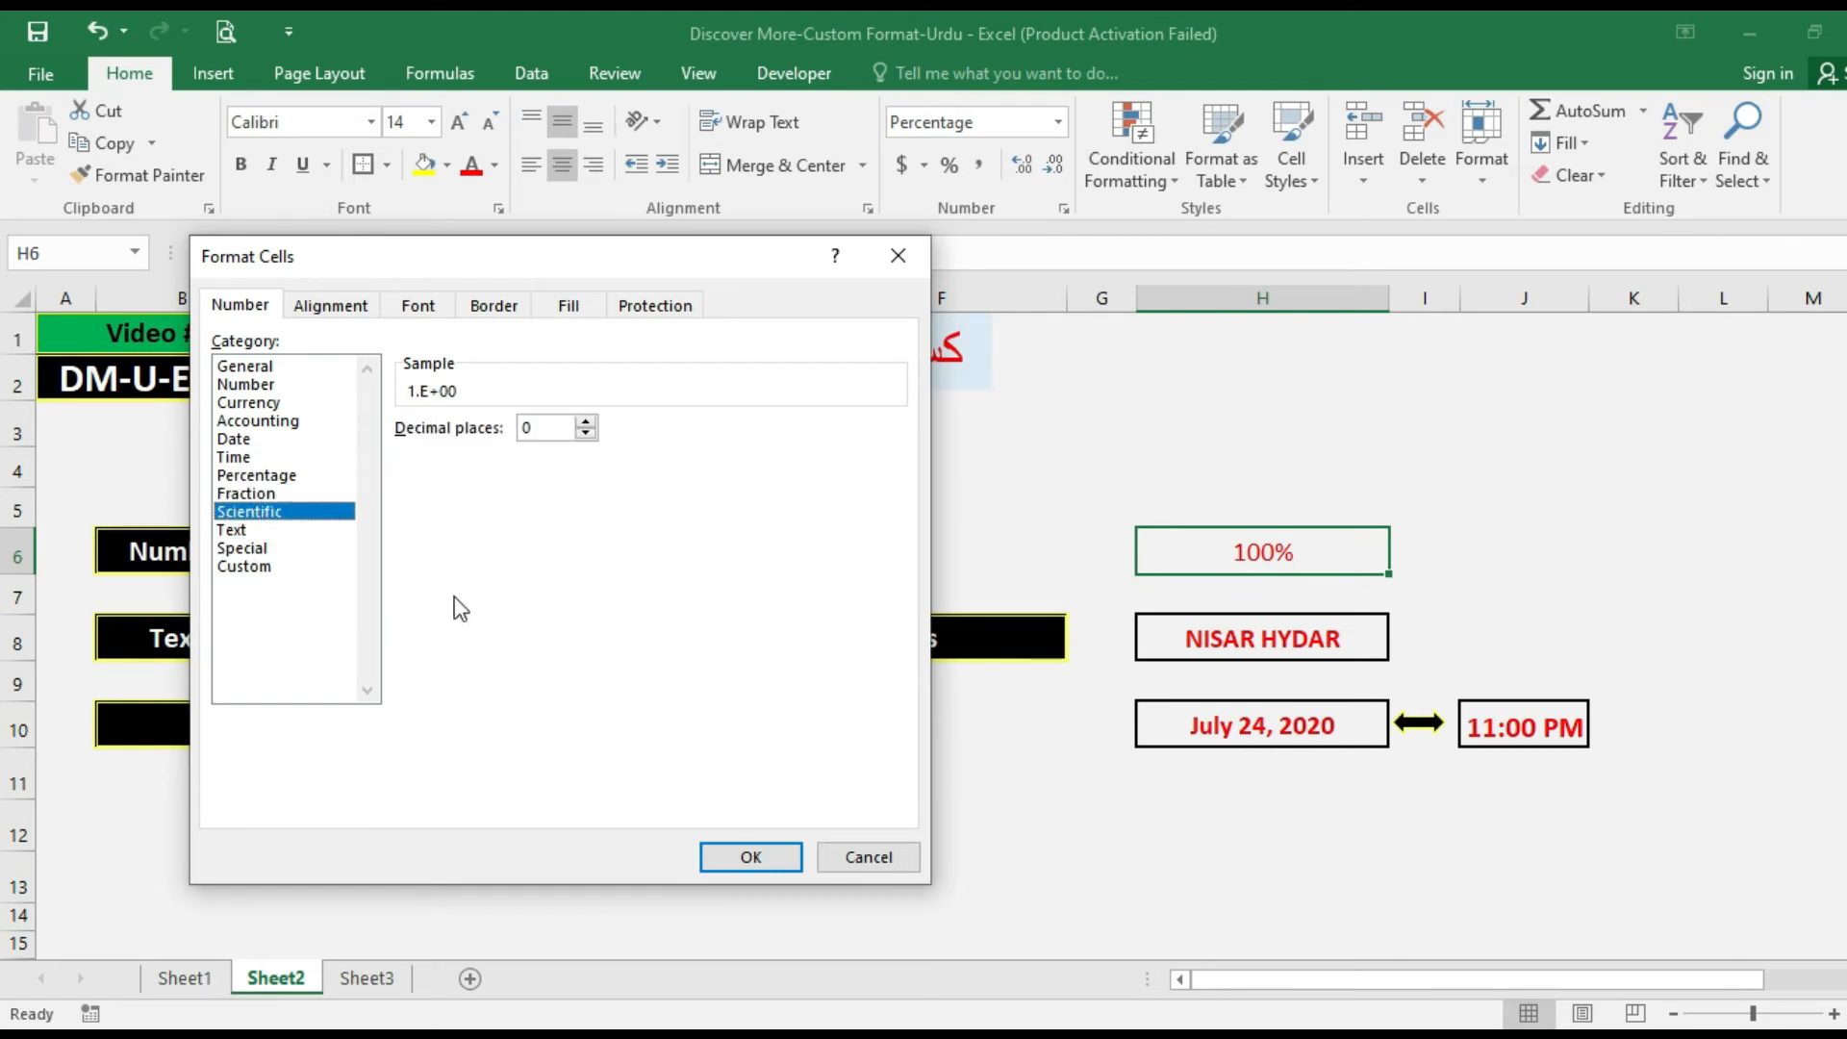
pyautogui.press('Escape')
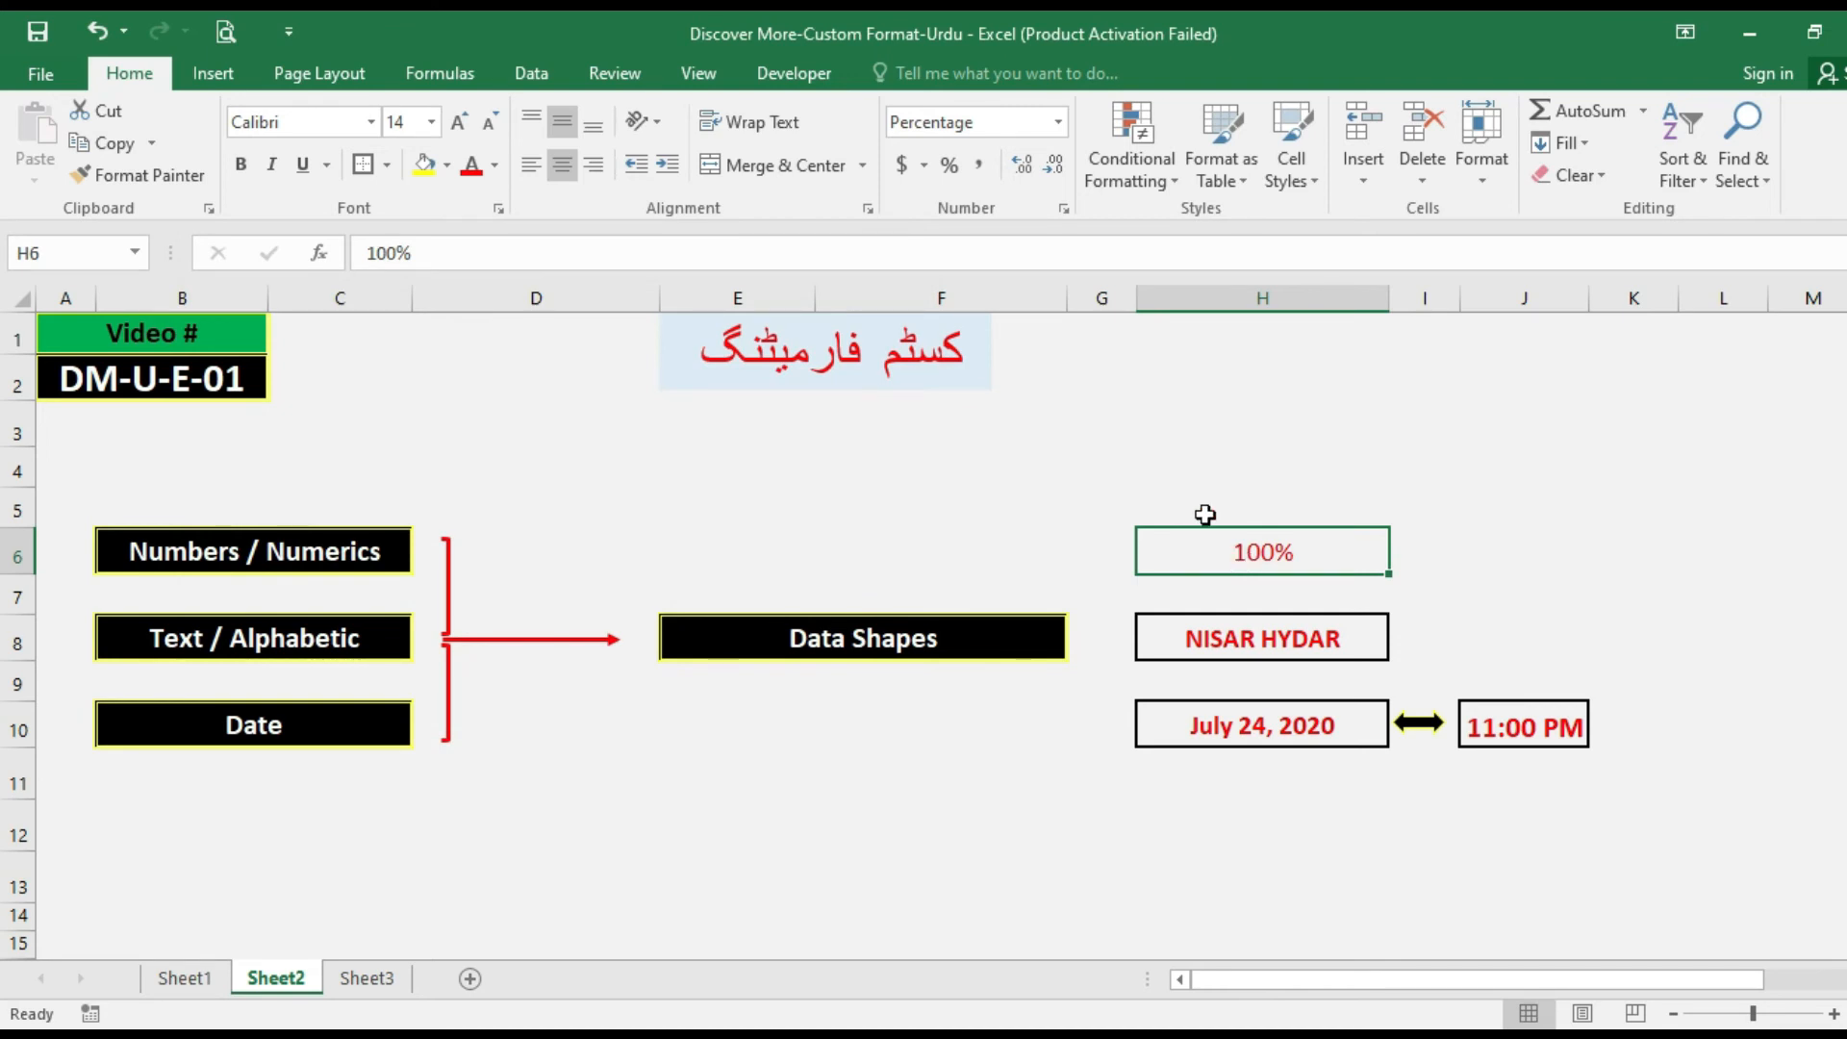
# Set cell H6 to the General format and enter 1000000 in it.
pyautogui.hotkey('ctrl', '1')
pyautogui.click(308, 369)
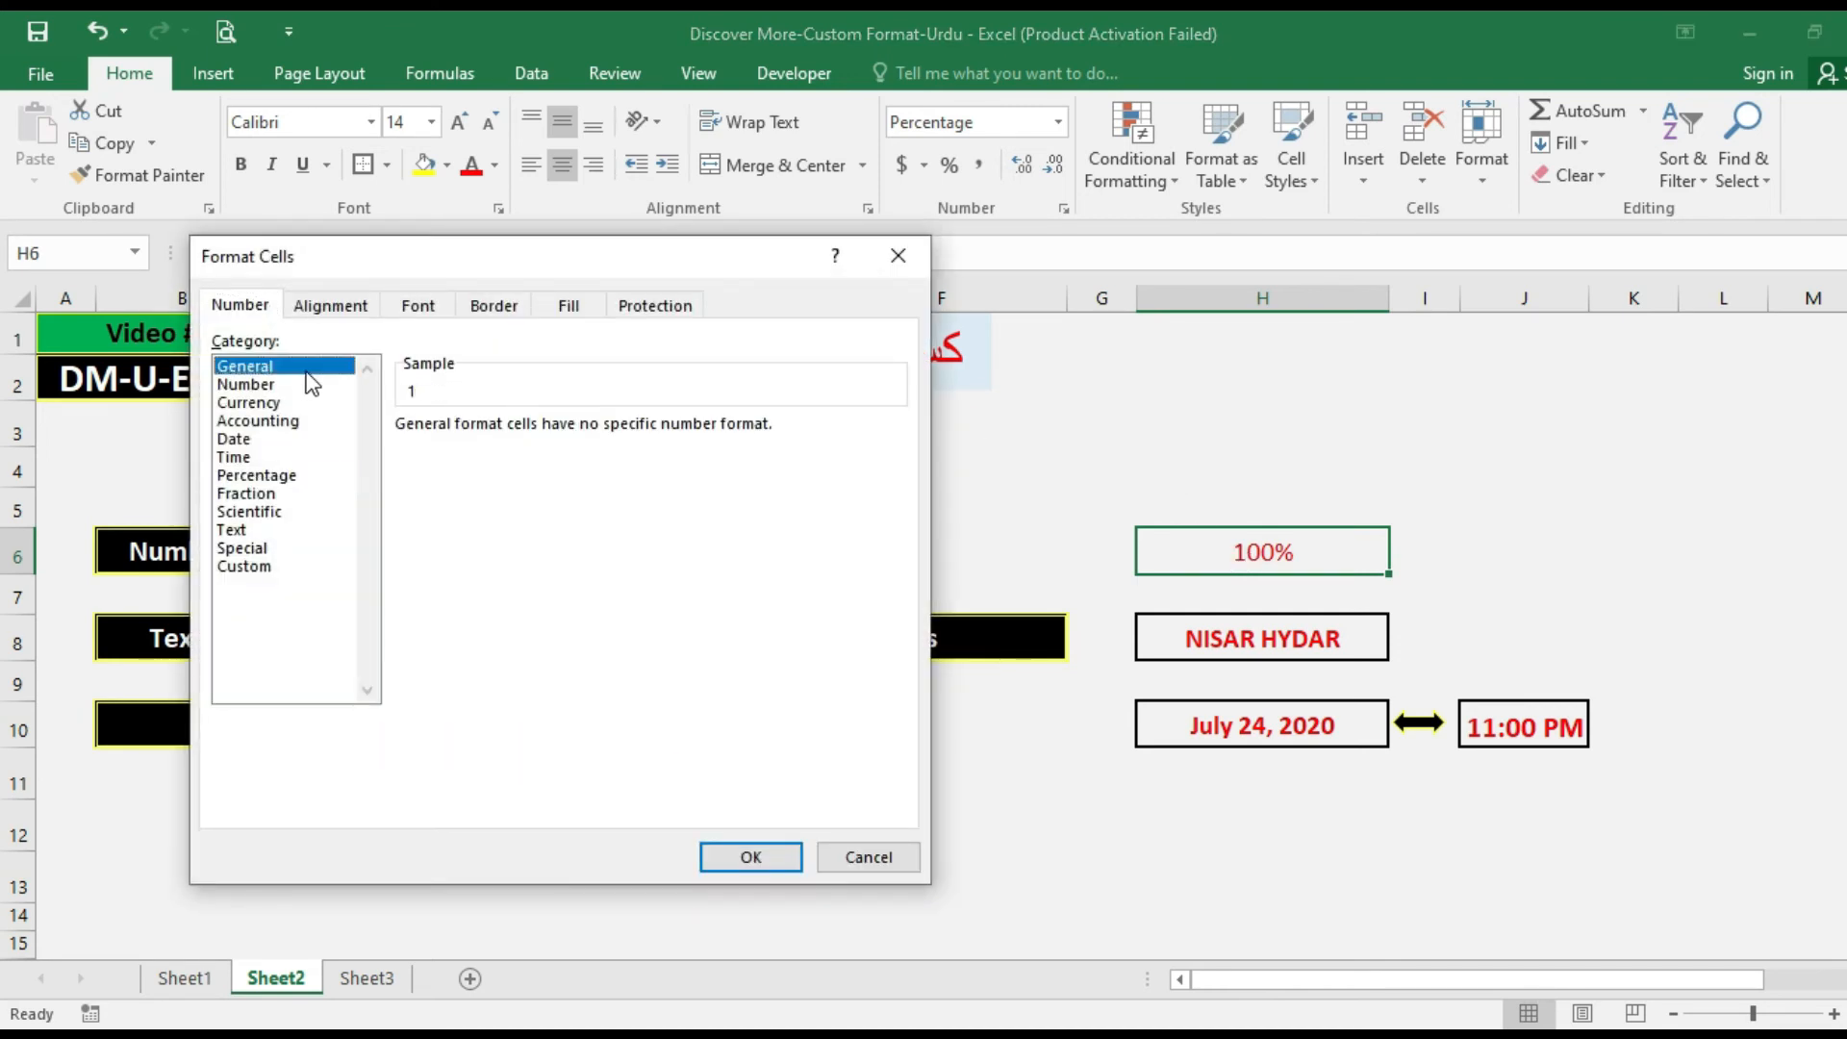
pyautogui.click(752, 856)
pyautogui.write('1000000')
pyautogui.press('Return')
pyautogui.press('Up')
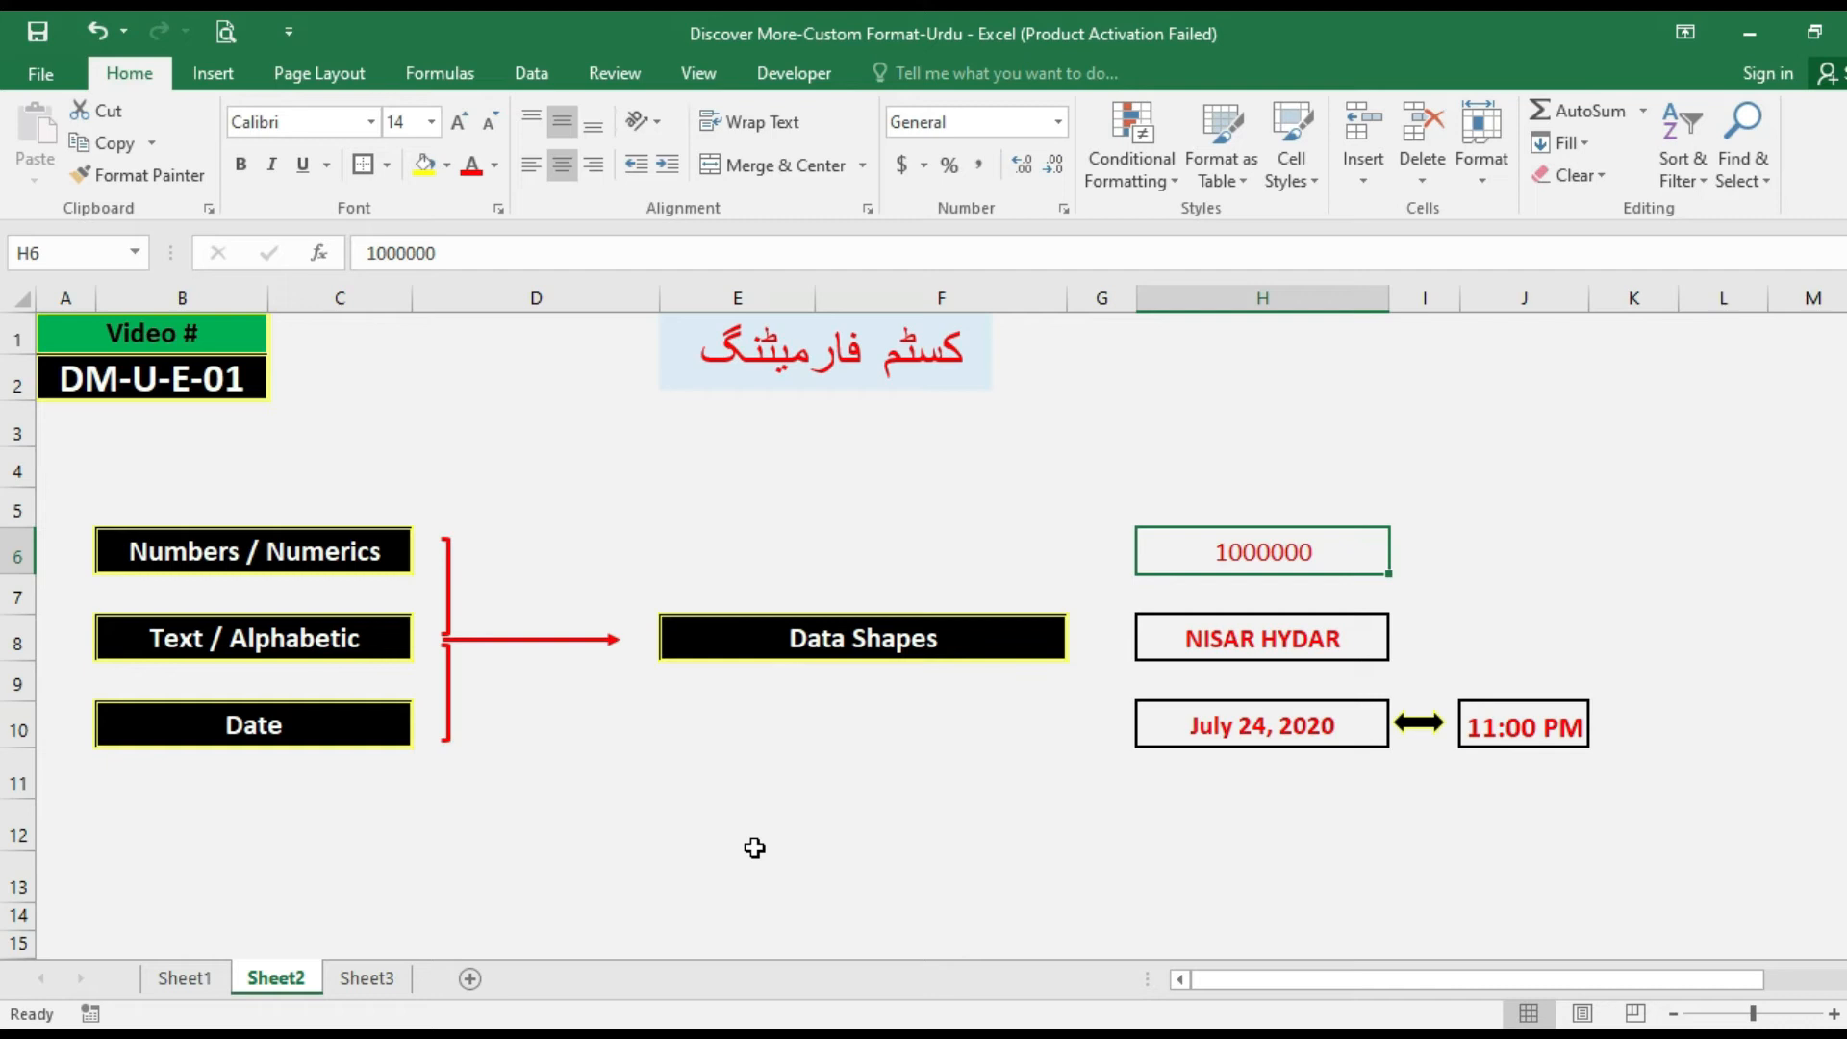
# Format cell H6 with the Scientific category using 0 decimal places.
pyautogui.hotkey('ctrl', '1')
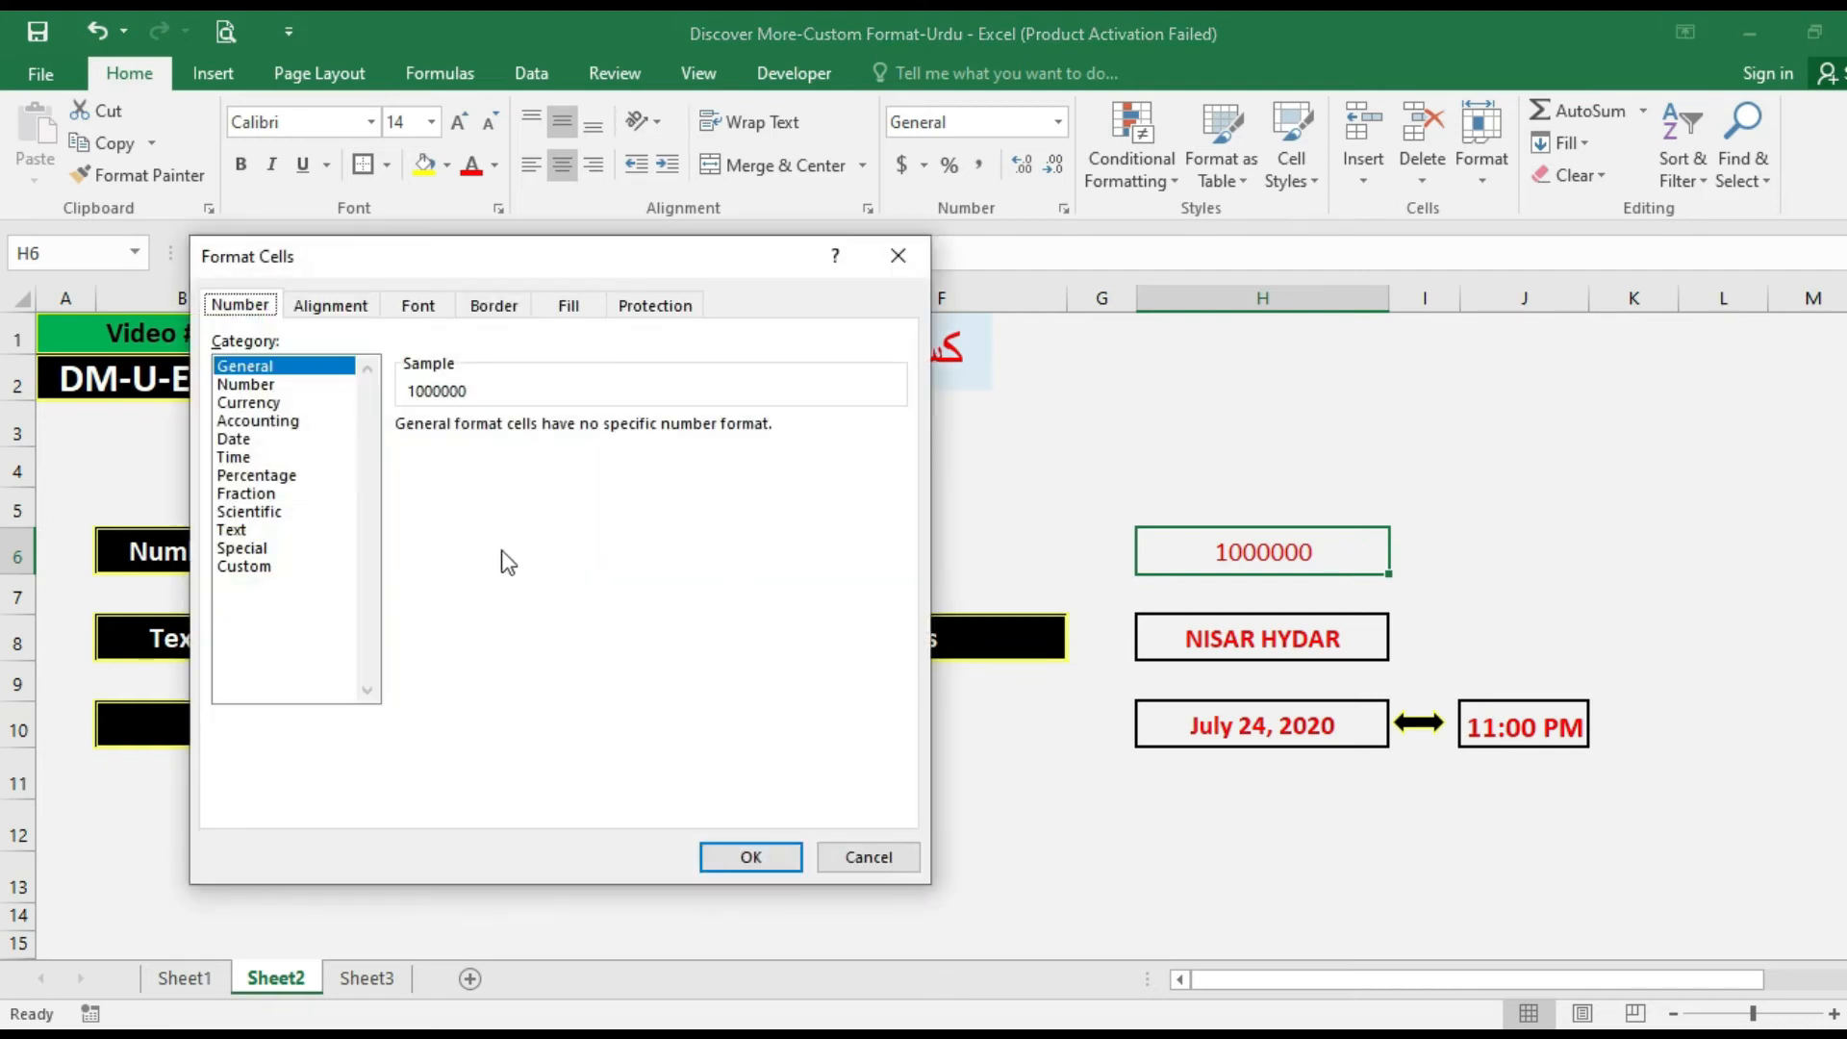
pyautogui.click(274, 513)
pyautogui.click(585, 433)
pyautogui.click(585, 433)
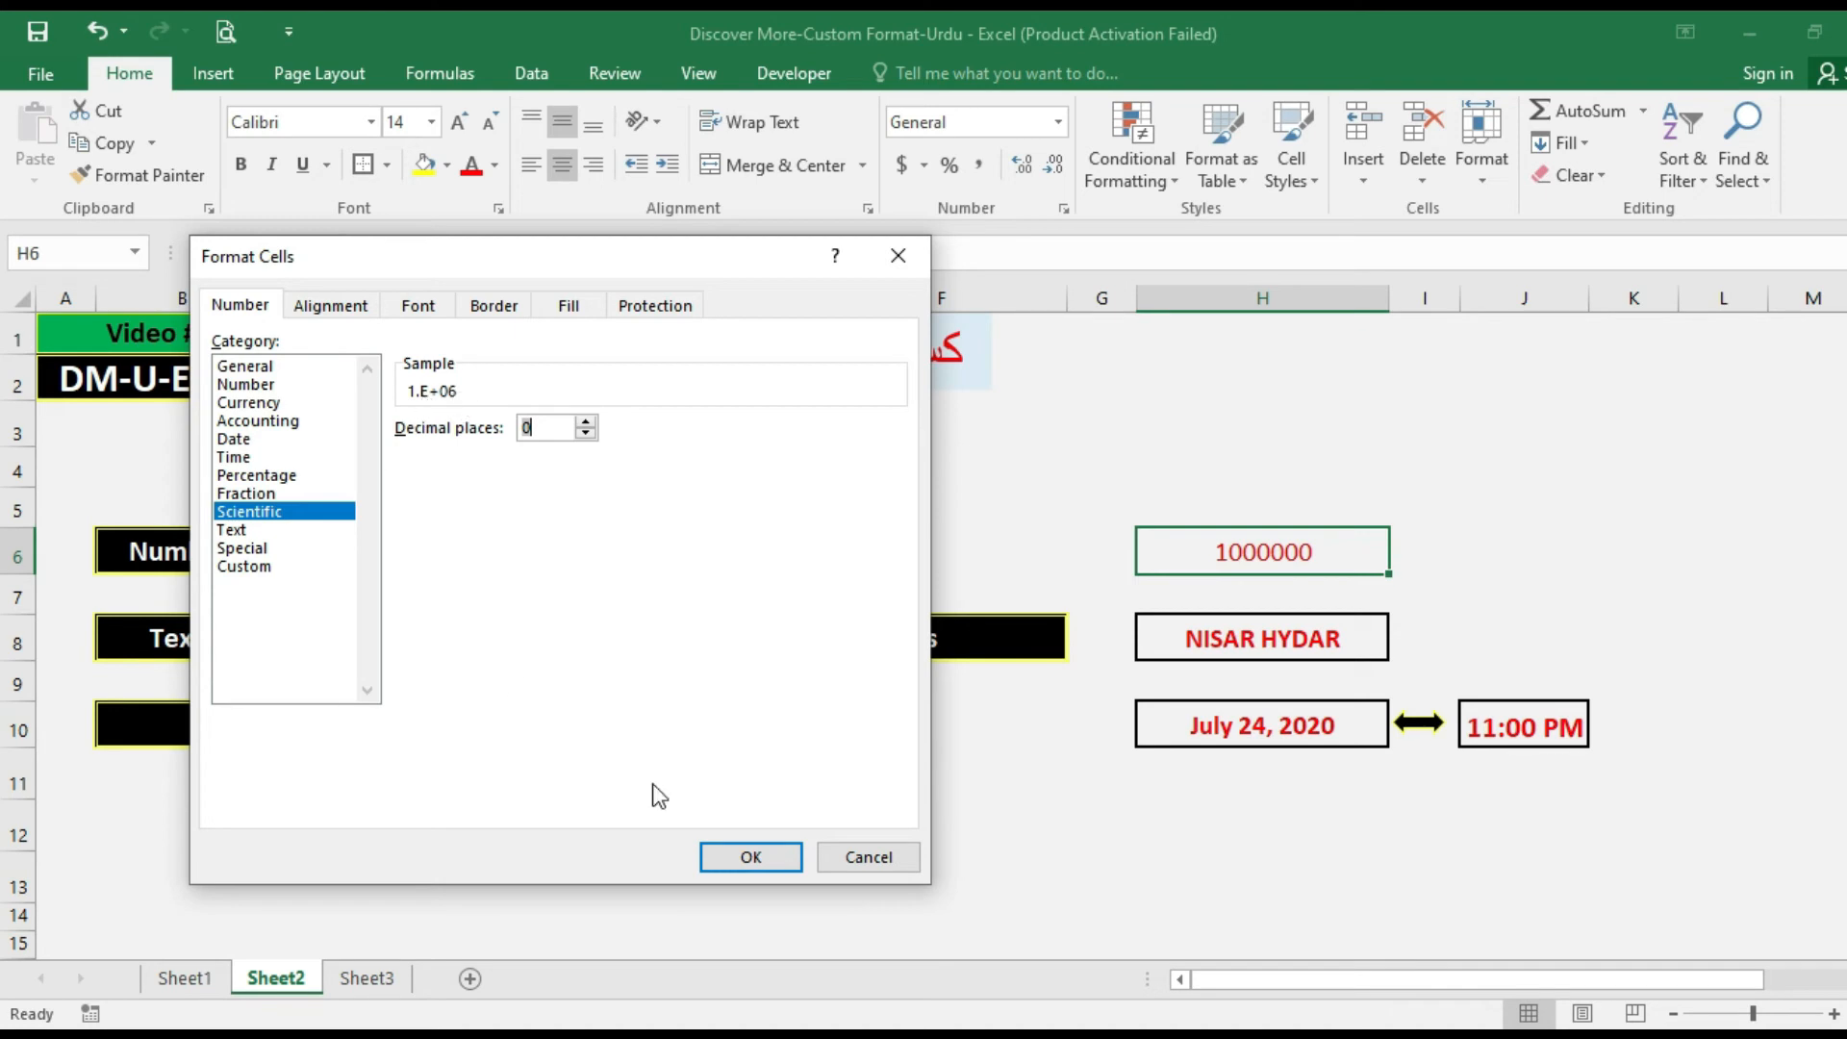
pyautogui.click(746, 858)
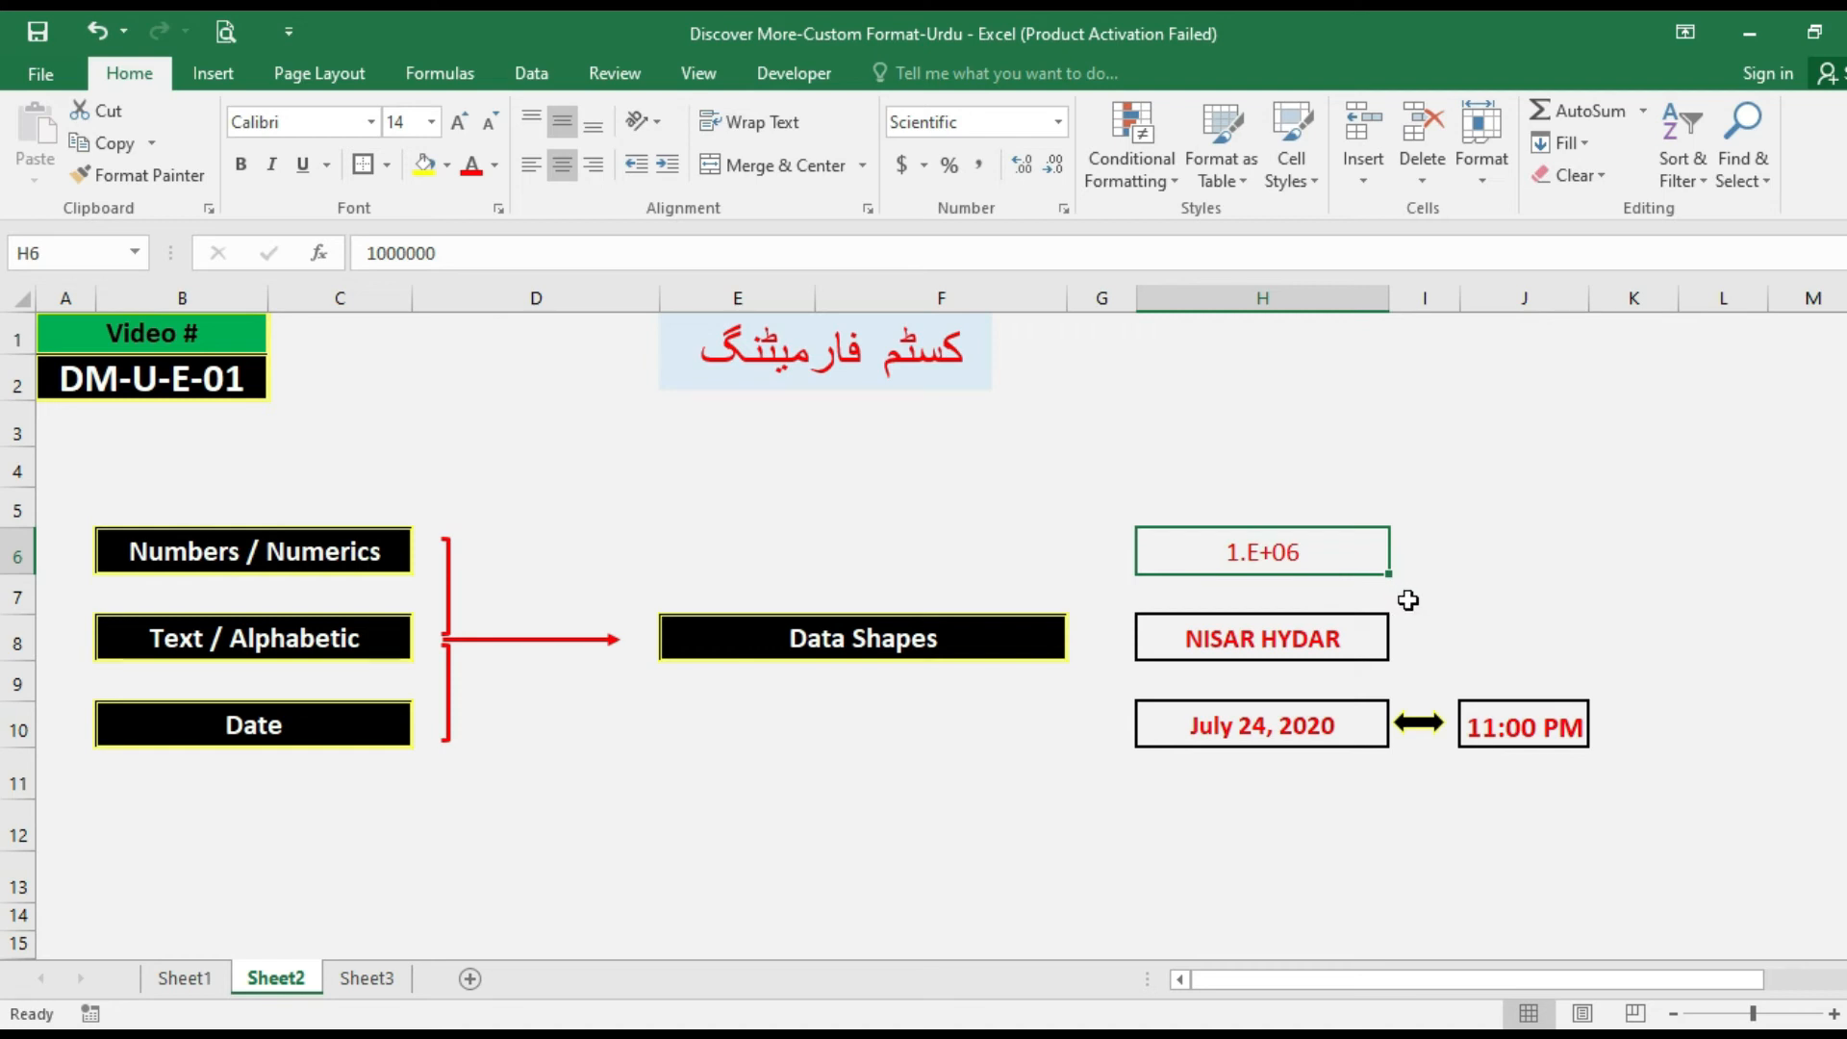
# Preview the Text category for cell H6, and inspect the Custom format code of the text cell H8.
pyautogui.hotkey('ctrl', '1')
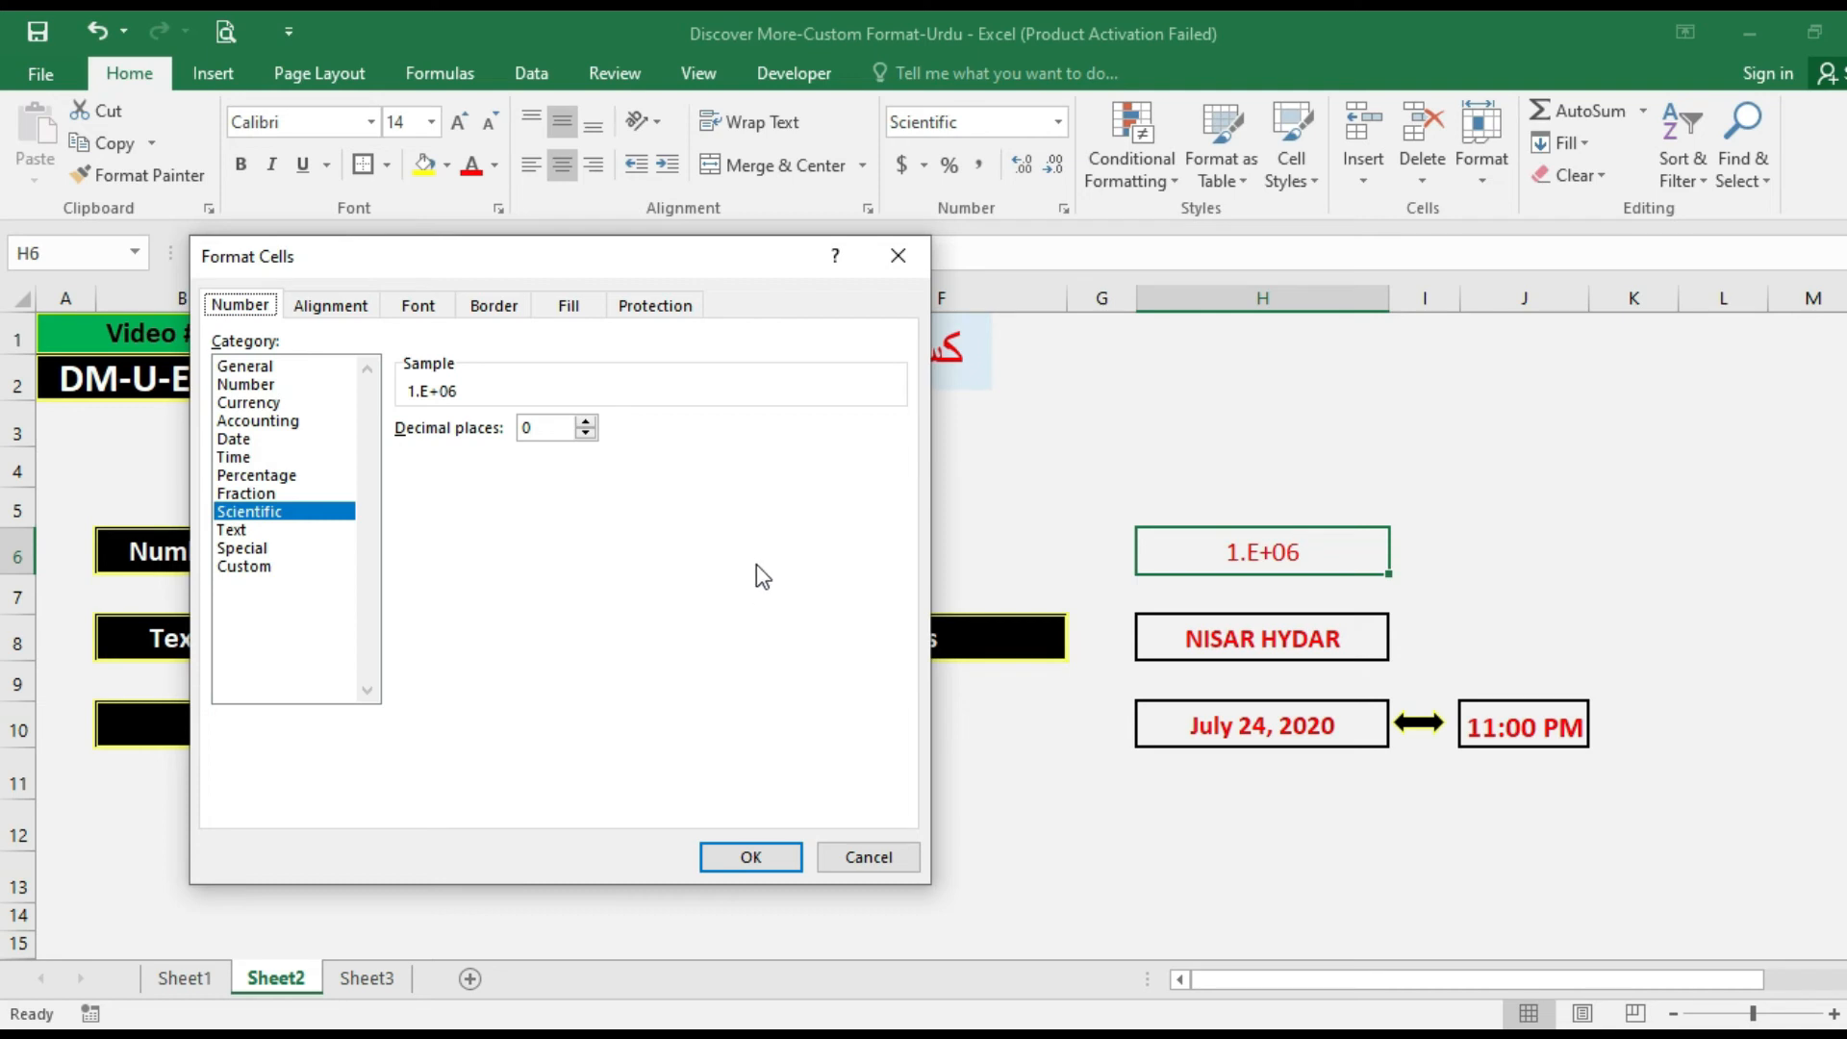
pyautogui.click(241, 531)
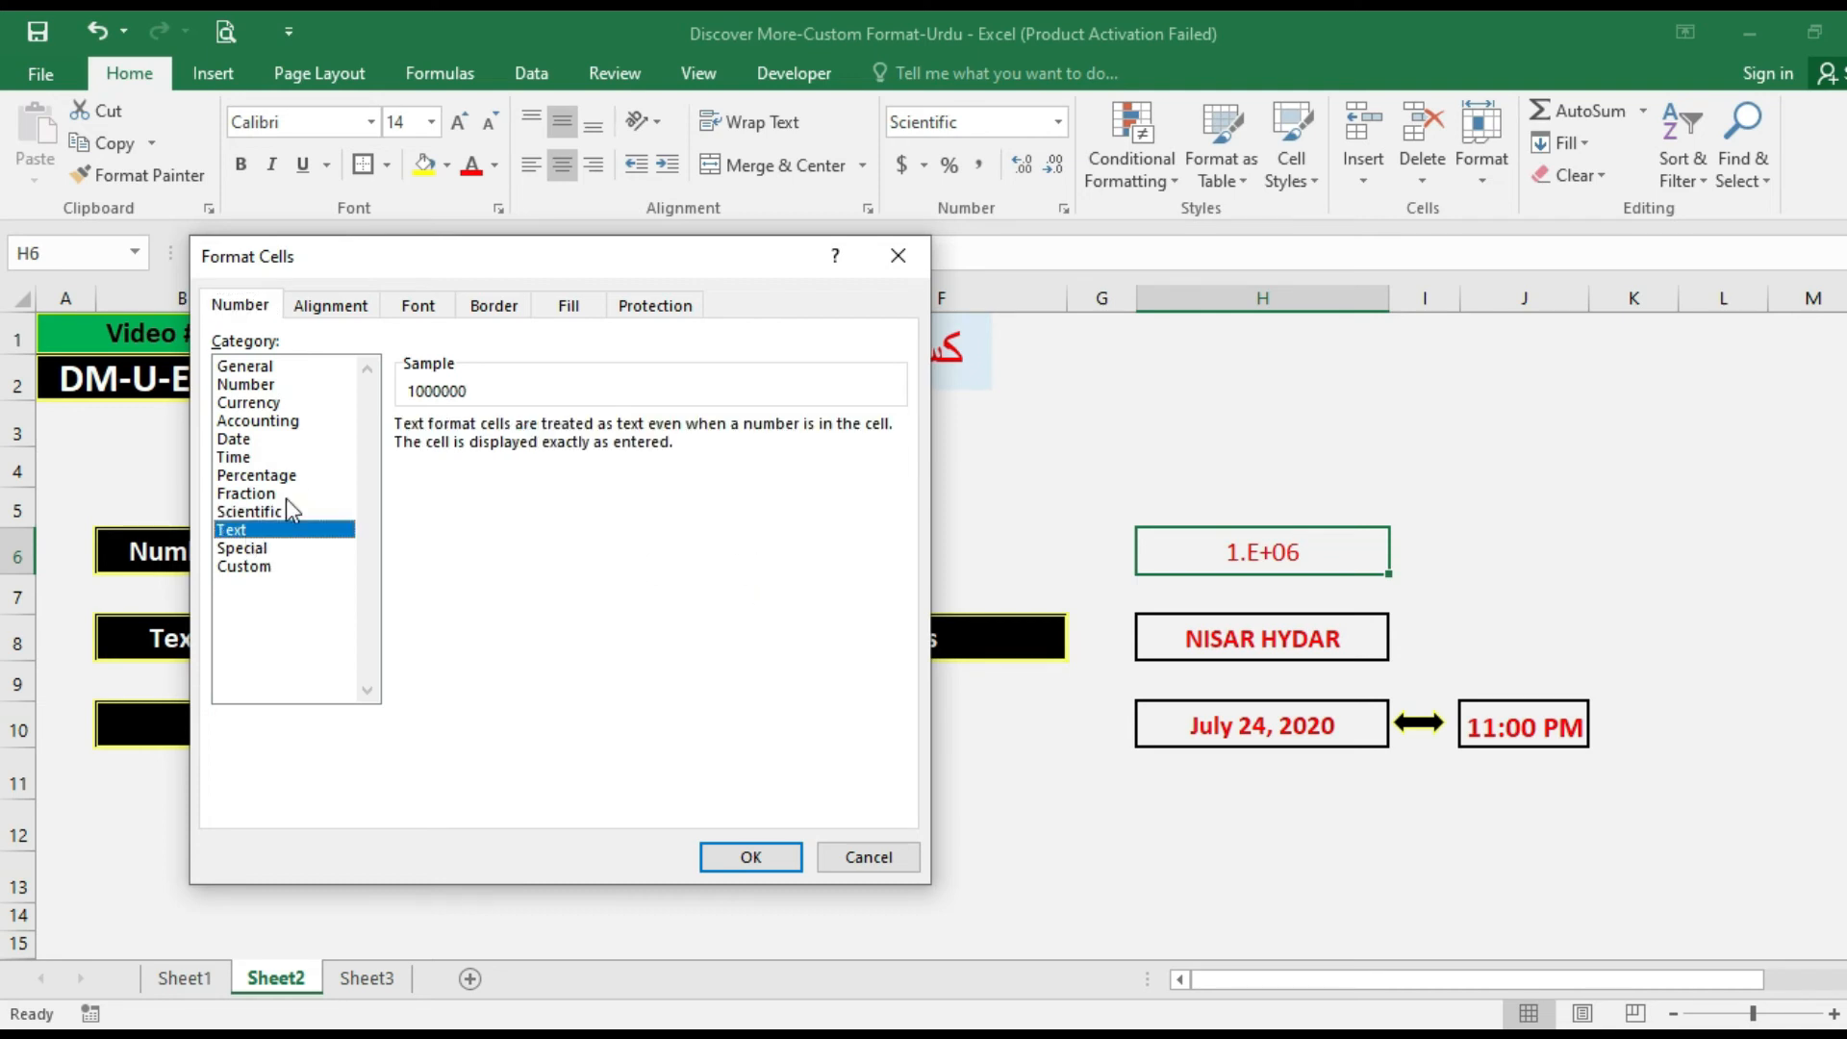
pyautogui.press('Return')
pyautogui.click(1258, 625)
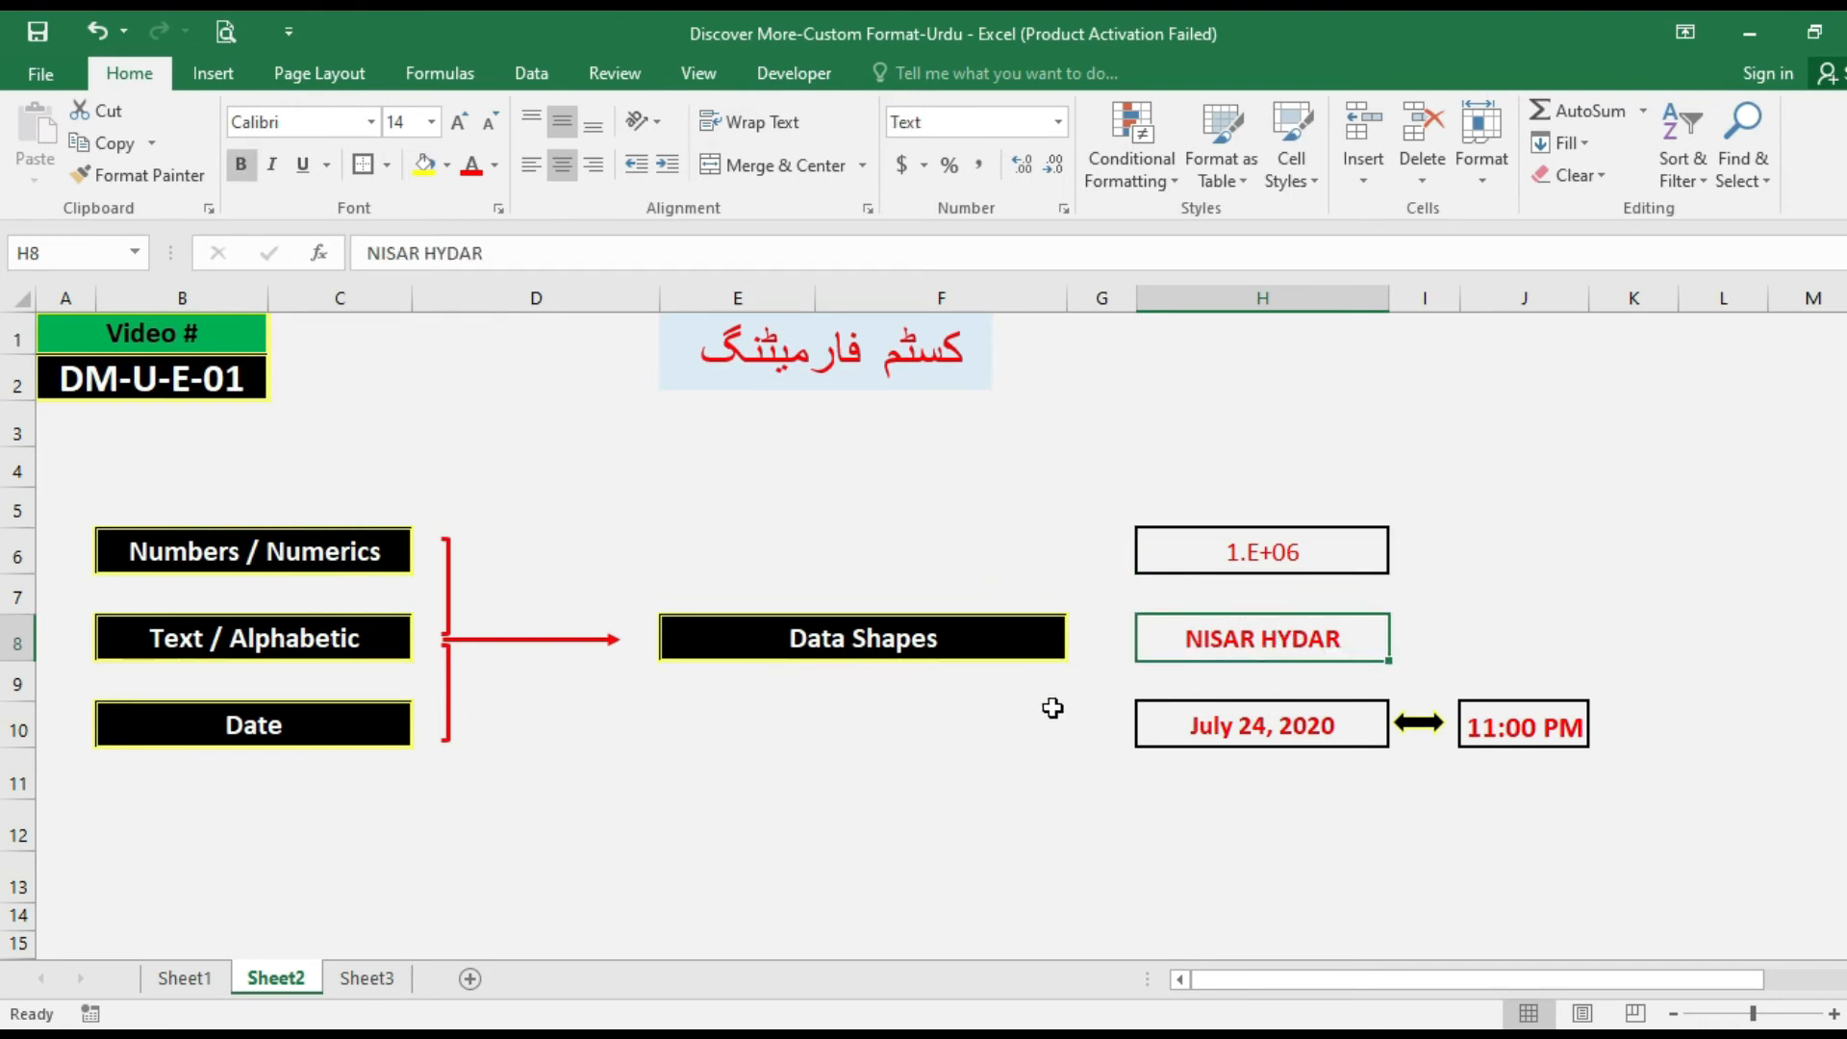
pyautogui.hotkey('ctrl', '1')
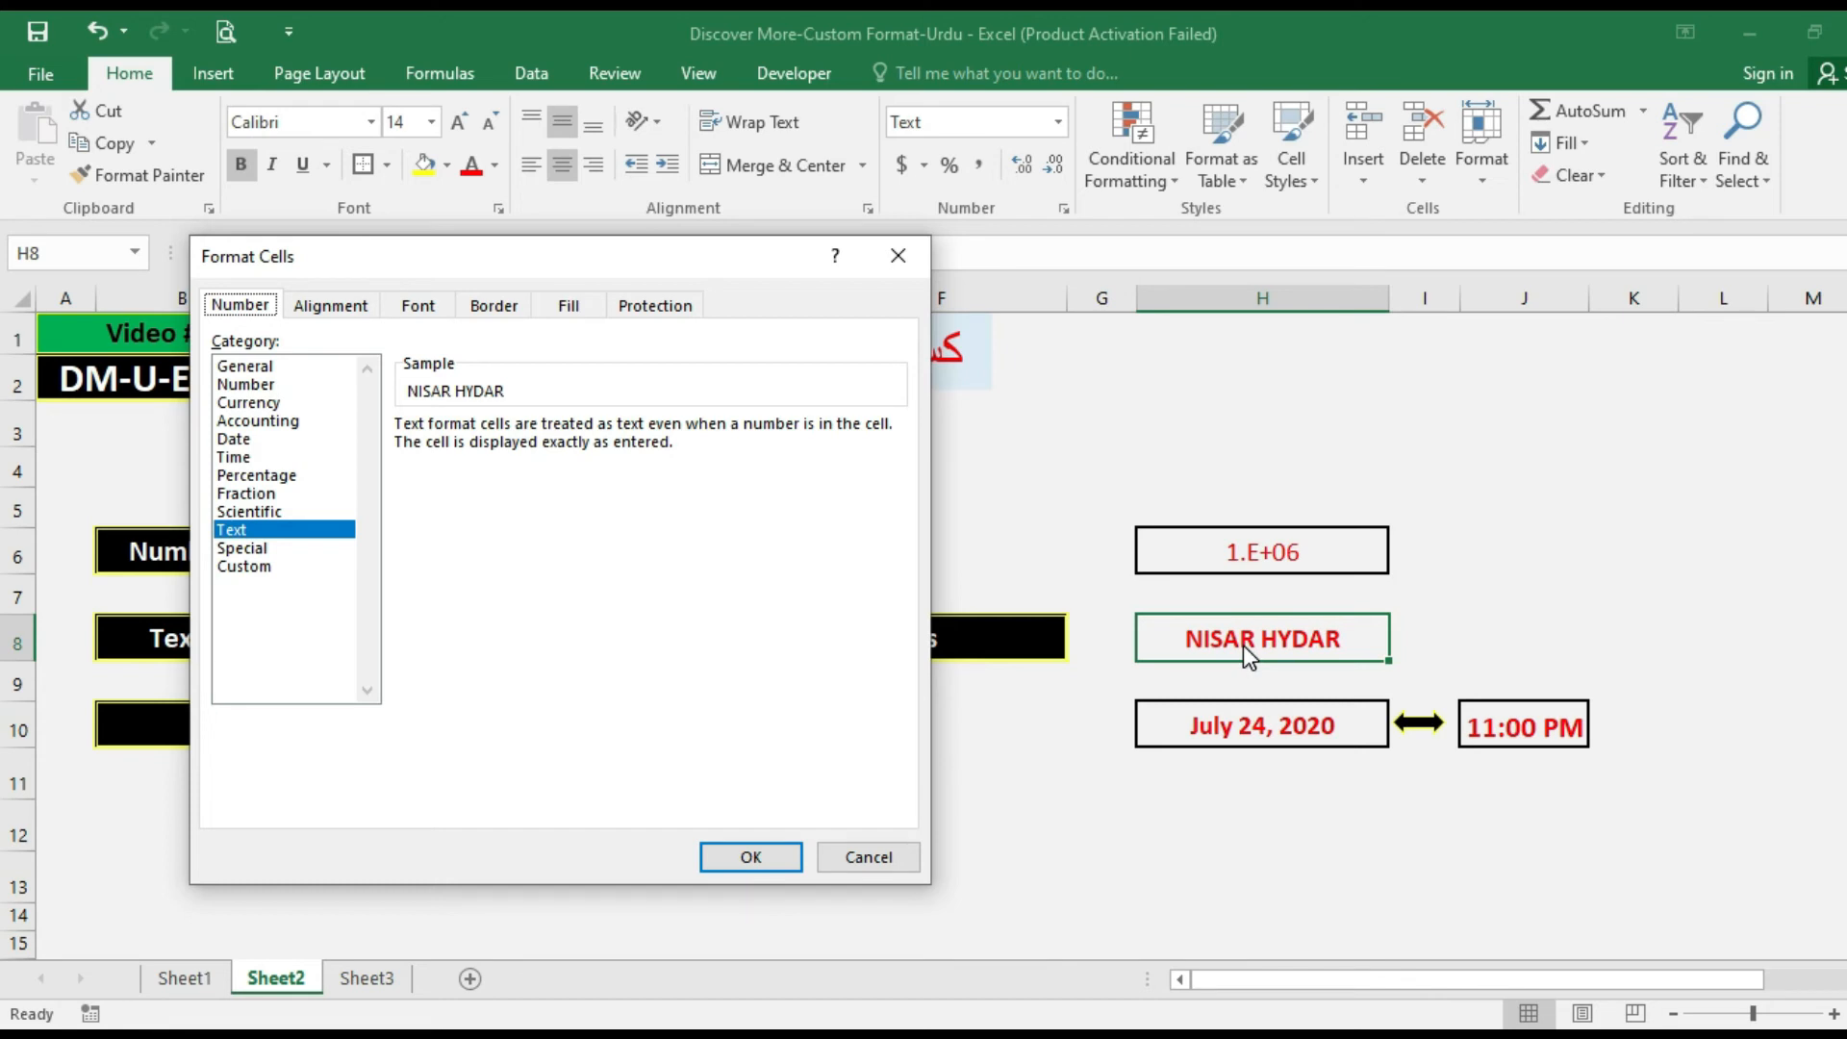
pyautogui.click(242, 567)
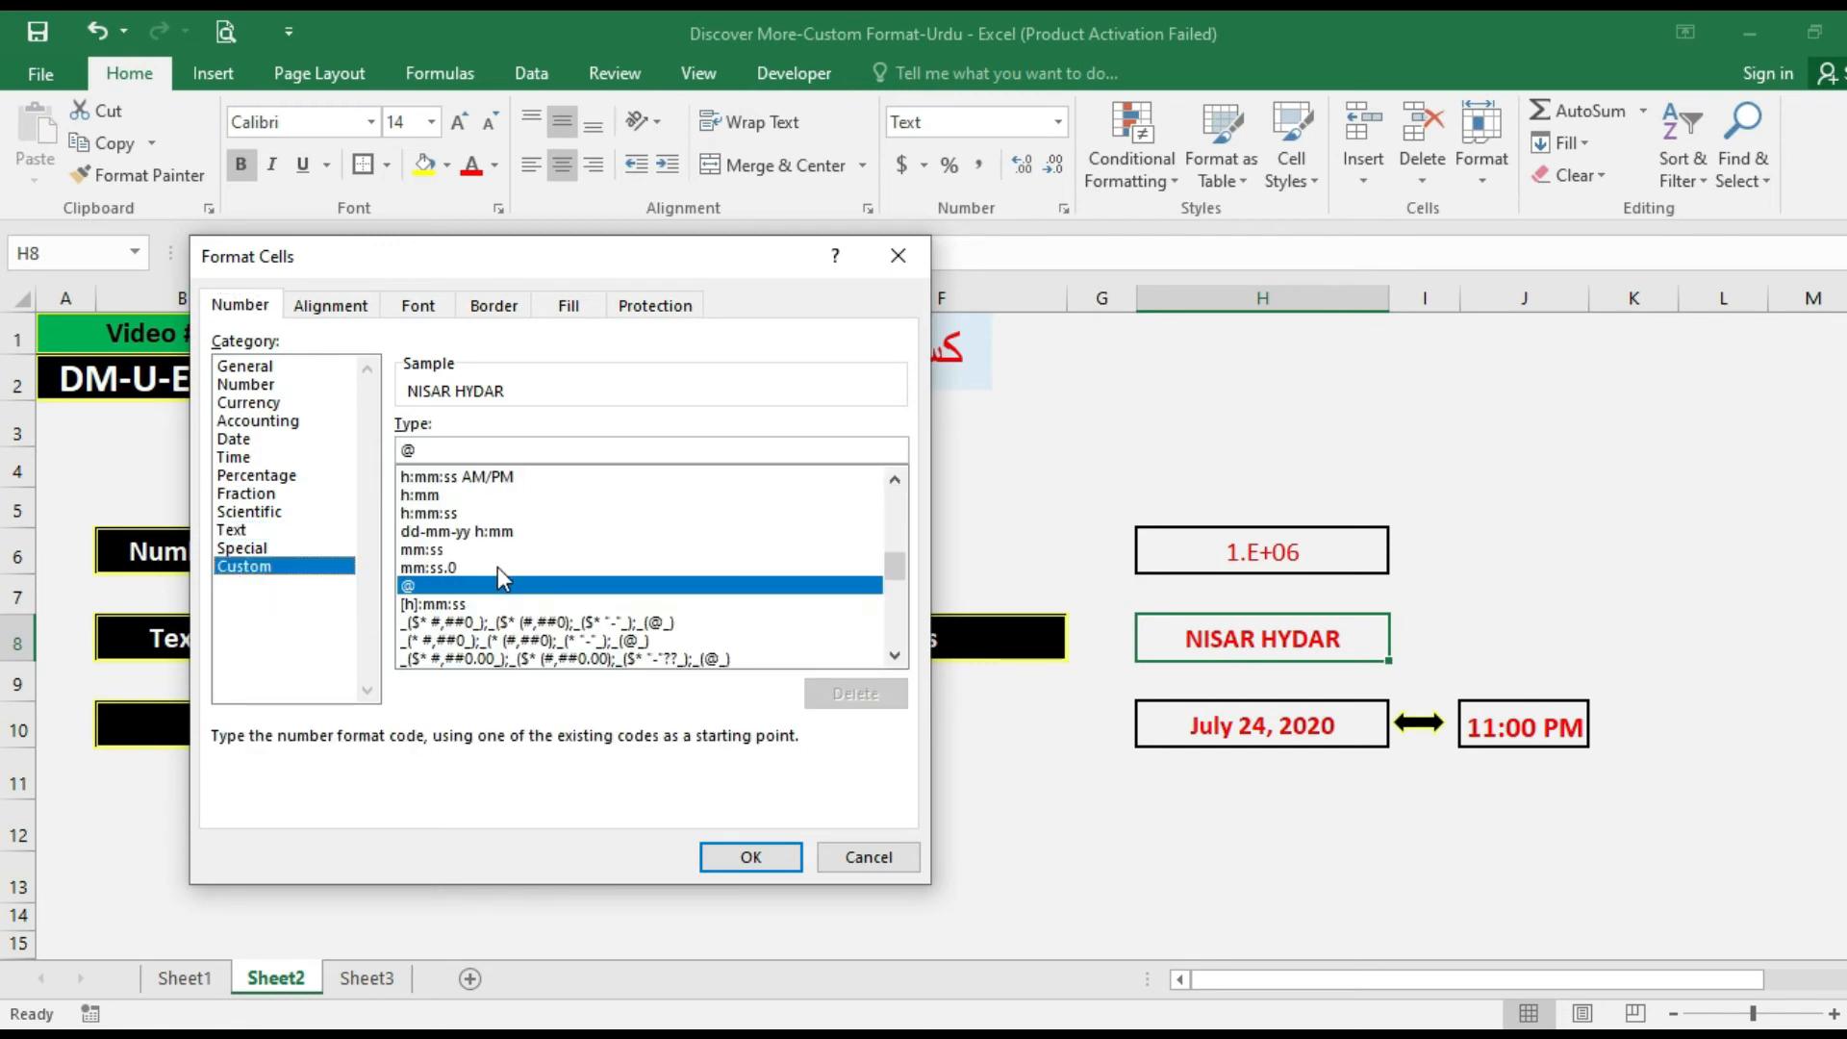
pyautogui.press('Return')
# Apply the custom format code MMM-YYYY to the date in cell H10.
pyautogui.click(1173, 738)
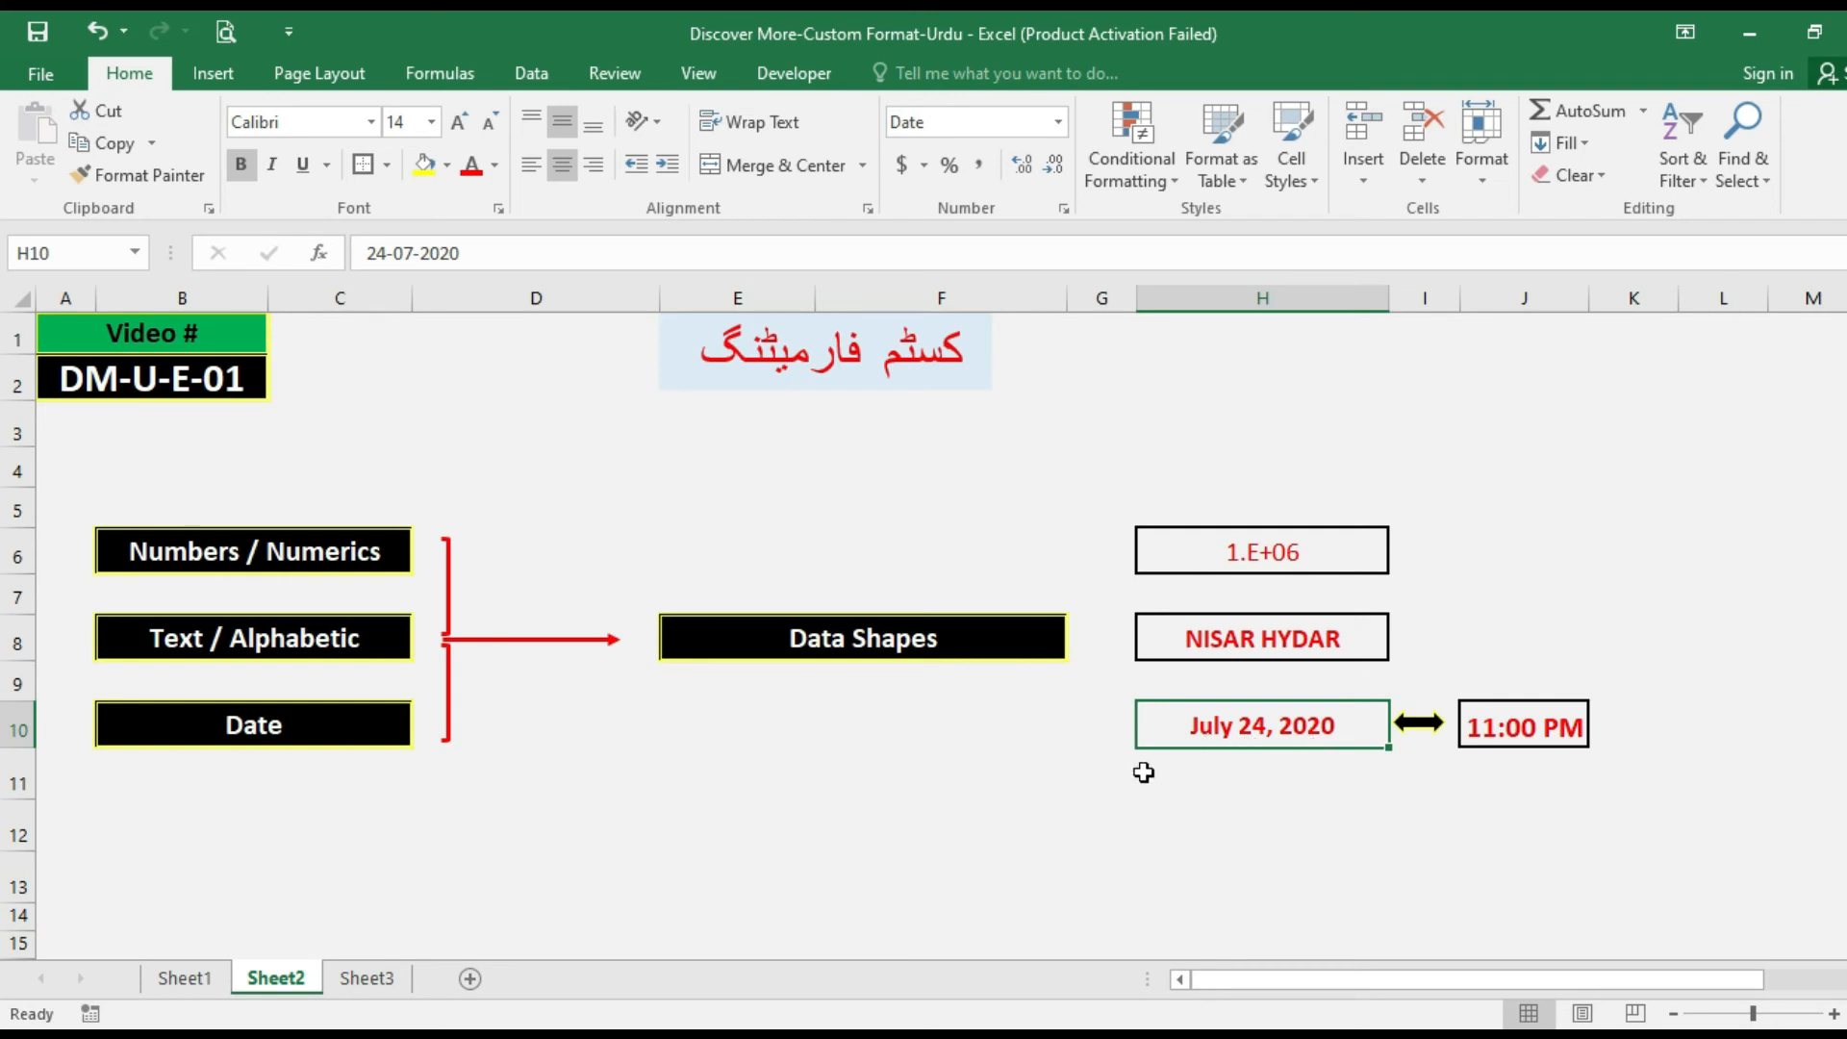
pyautogui.hotkey('ctrl', '1')
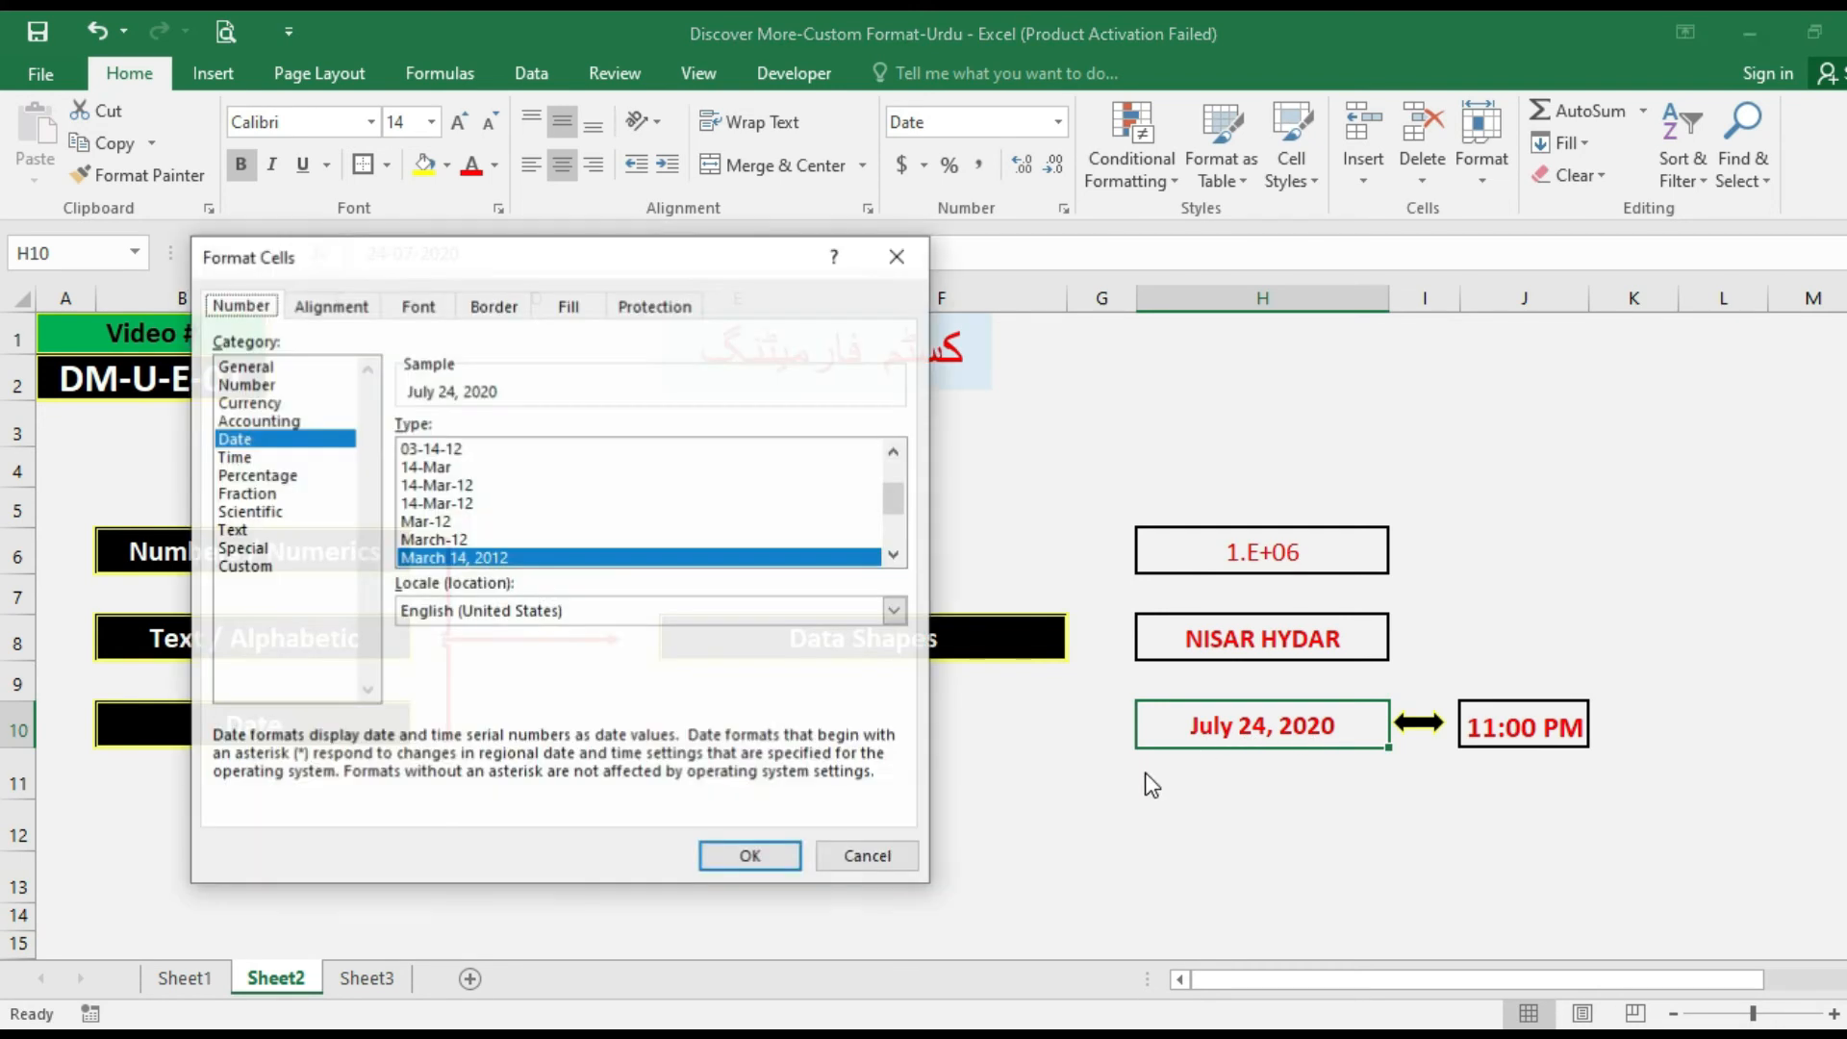
pyautogui.click(314, 564)
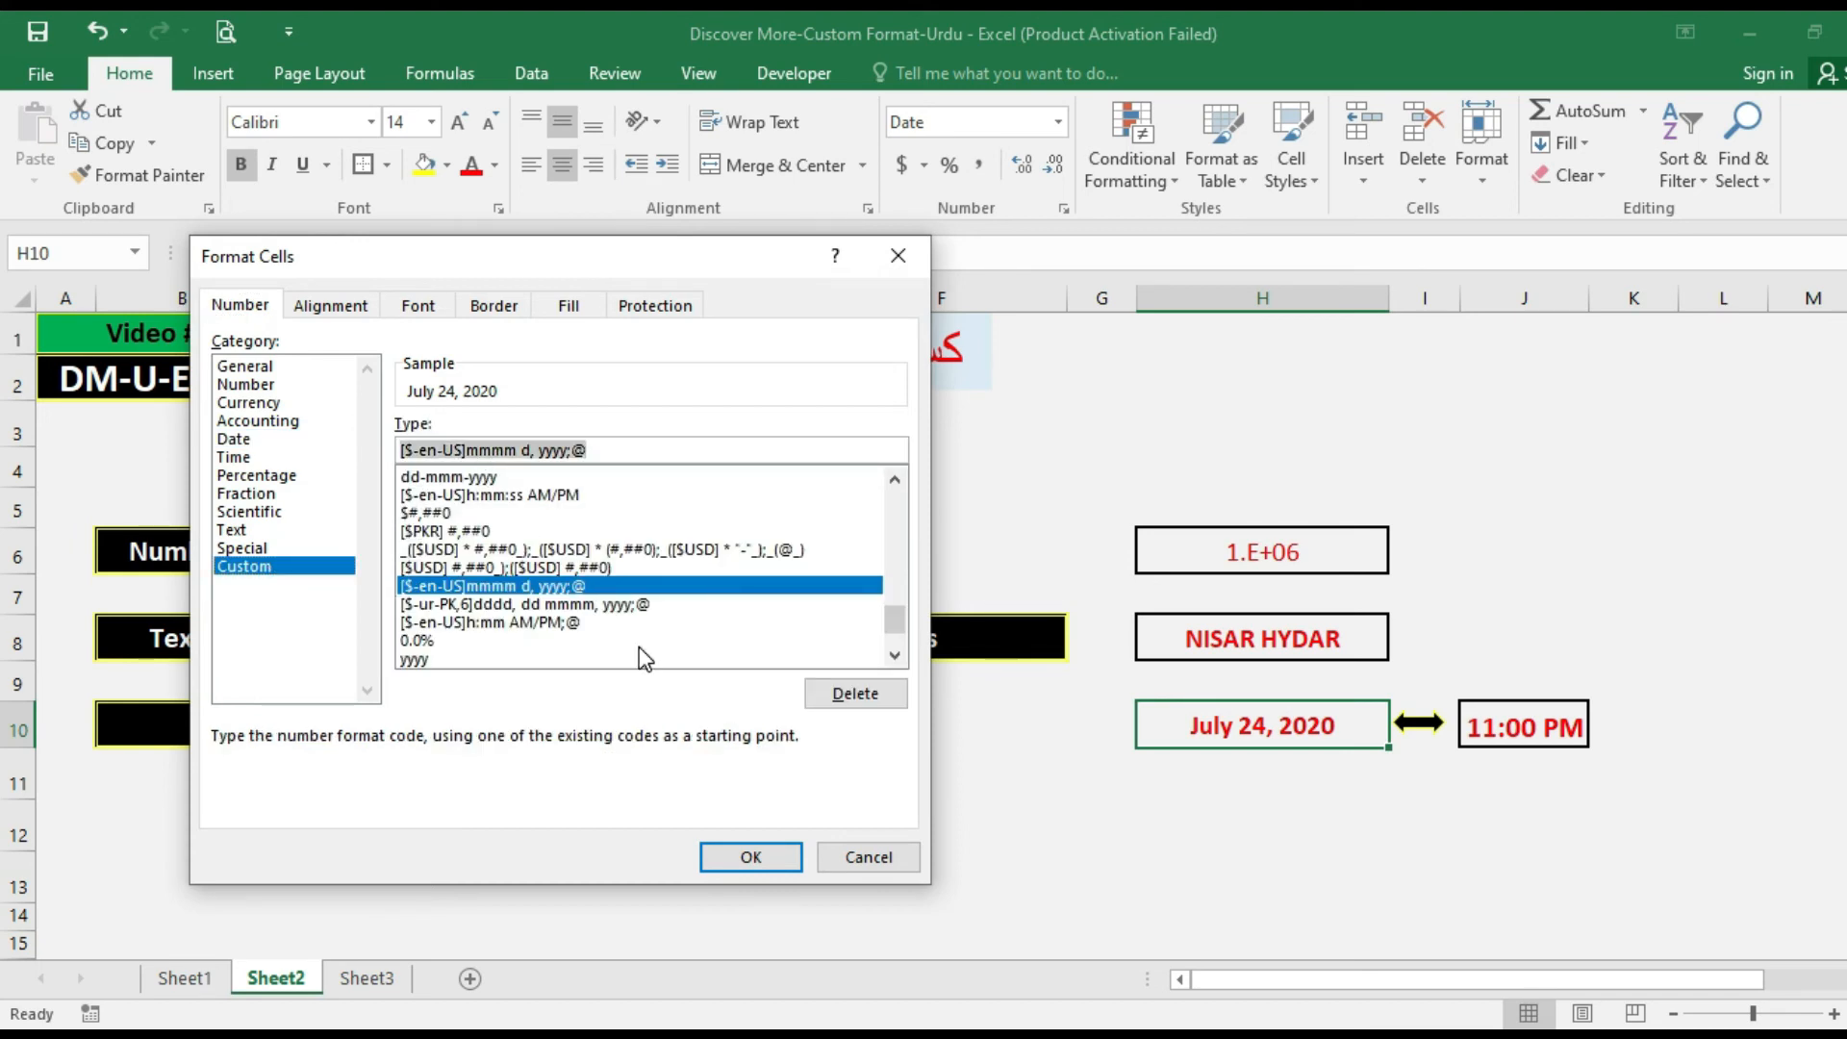
pyautogui.write('MMM')
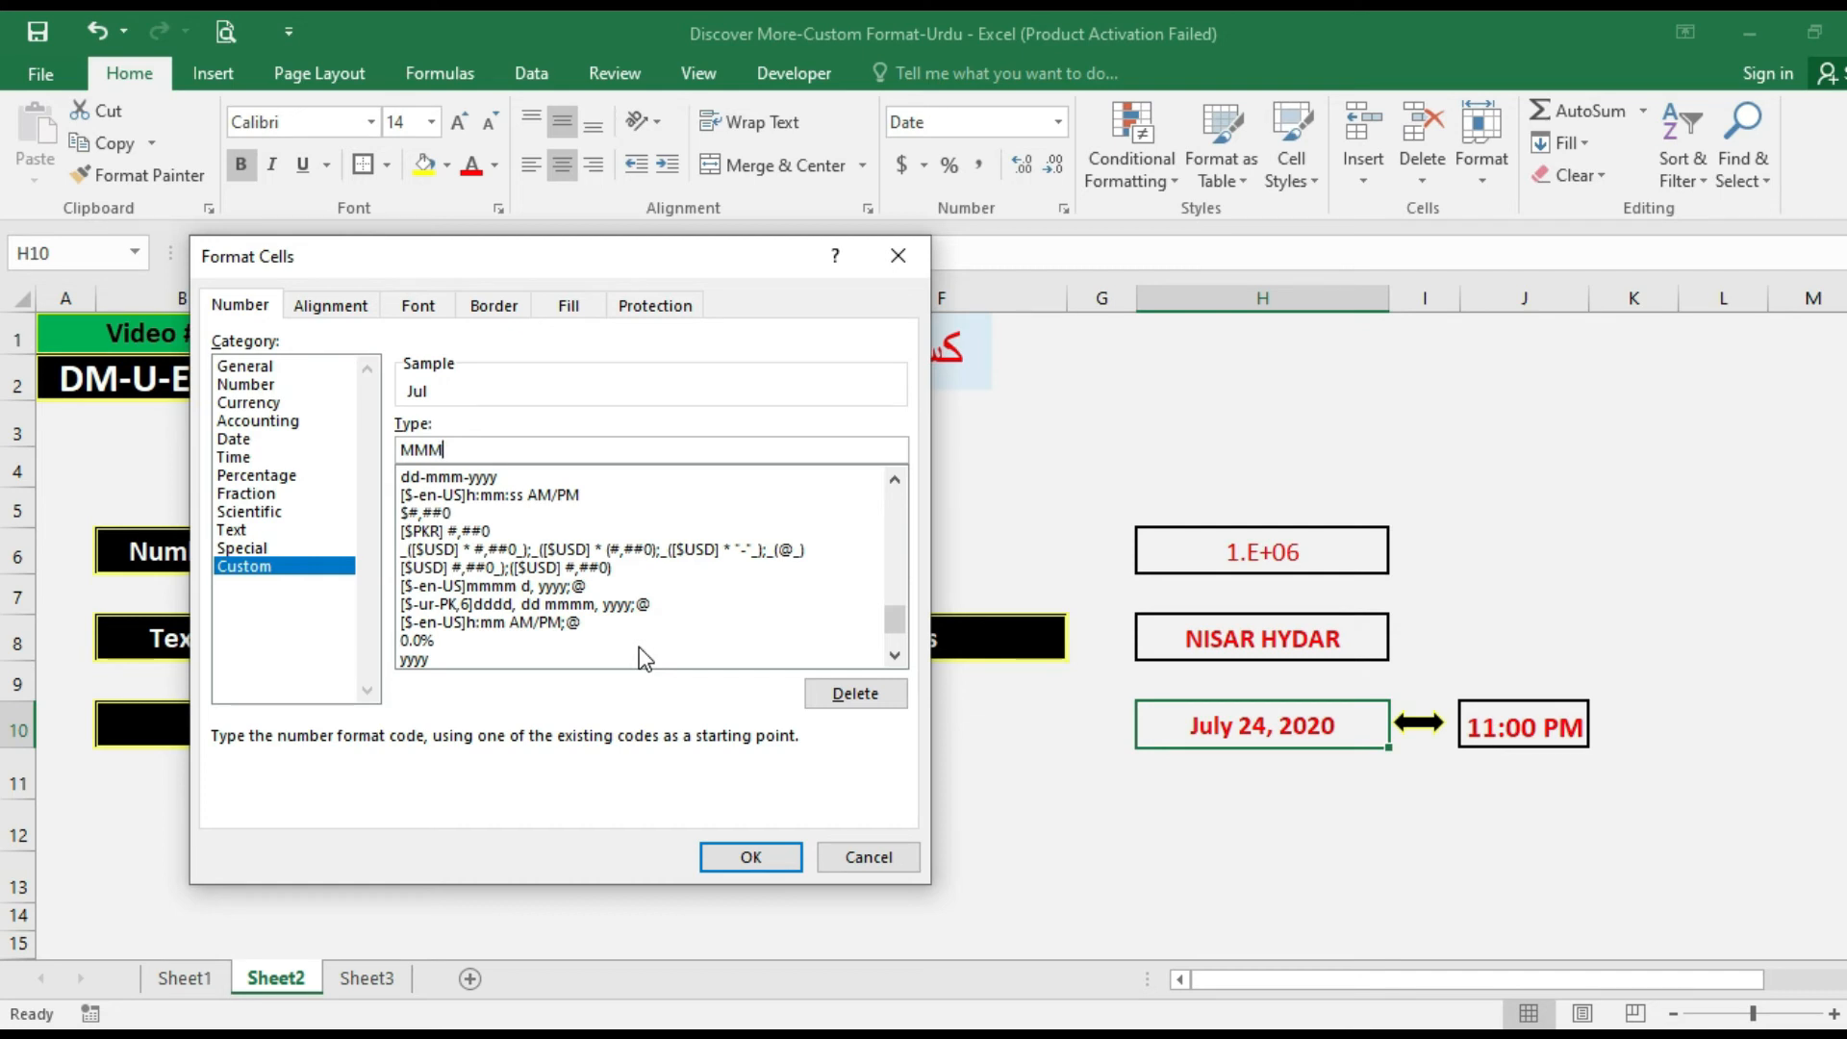
pyautogui.write('-')
pyautogui.press('BackSpace')
pyautogui.press('BackSpace')
pyautogui.write('MM')
pyautogui.press('BackSpace')
pyautogui.write('-YYYY')
pyautogui.click(741, 859)
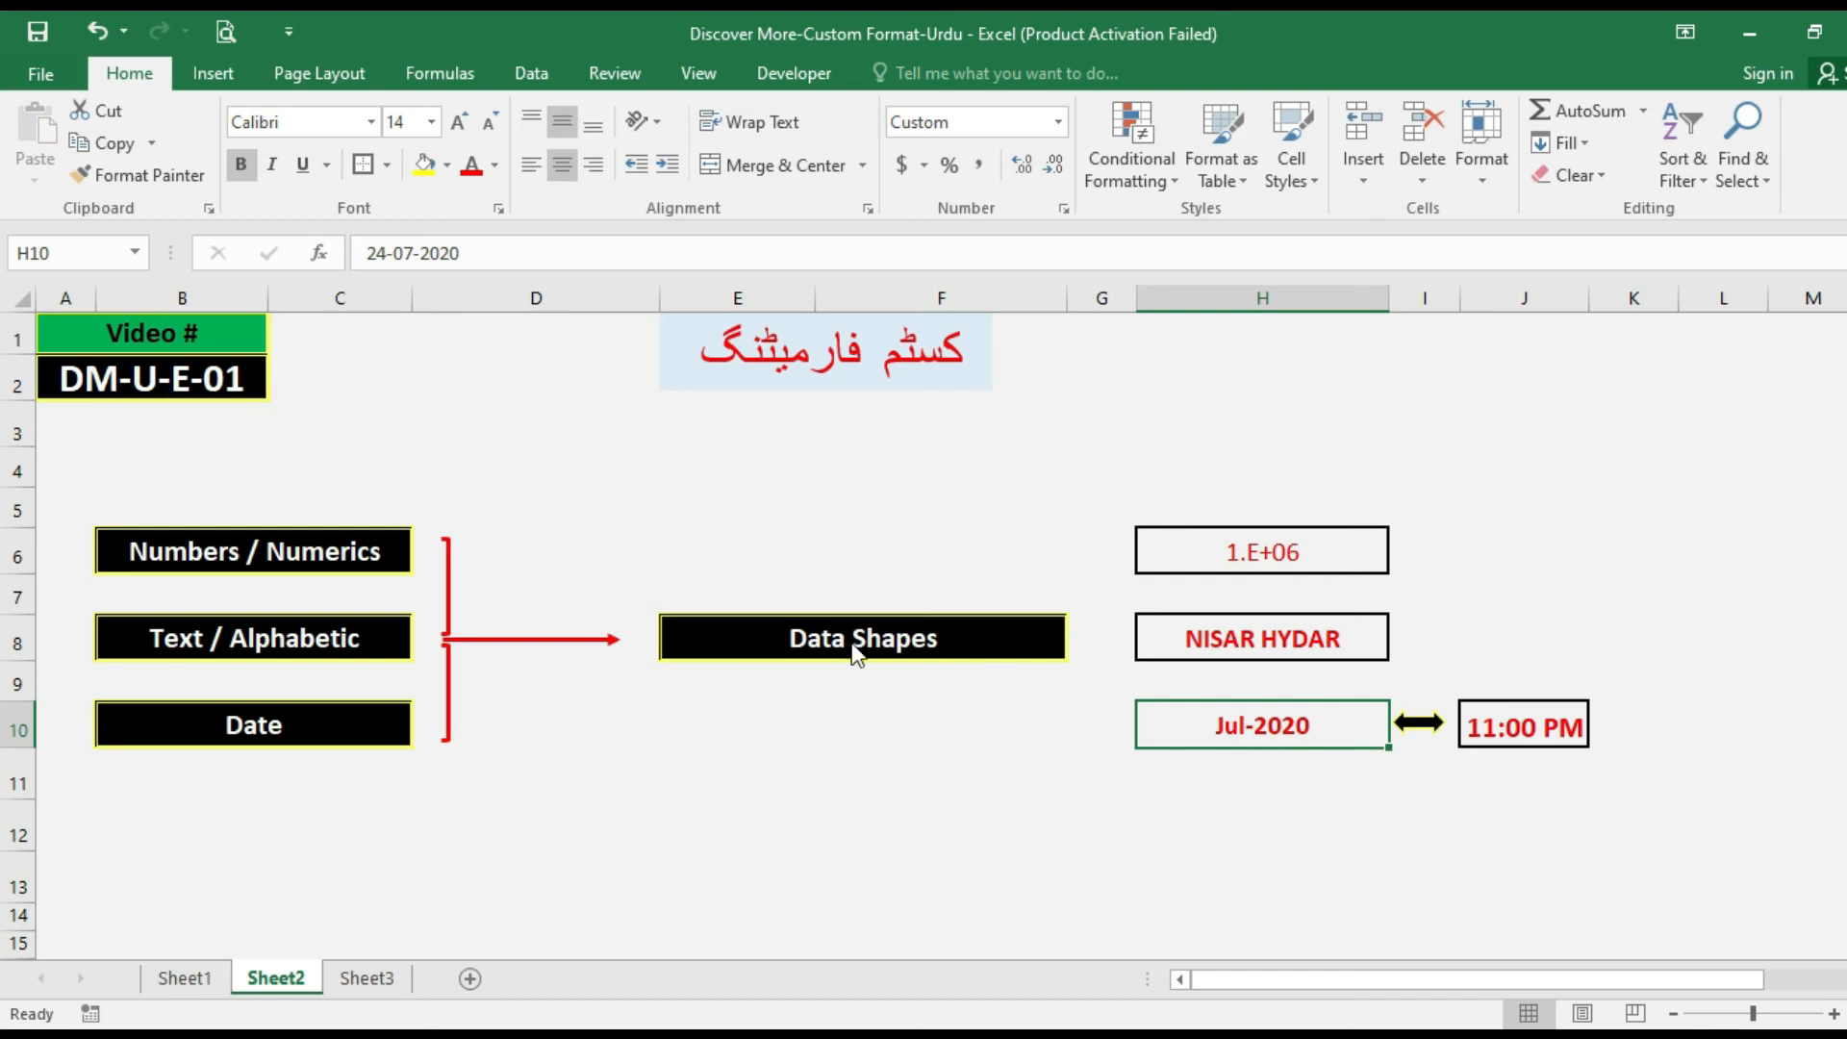
# Replace the custom format code of the date in cell H10 with yyyy.
pyautogui.hotkey('ctrl', '1')
pyautogui.moveTo(508, 448); pyautogui.dragTo(335, 447)
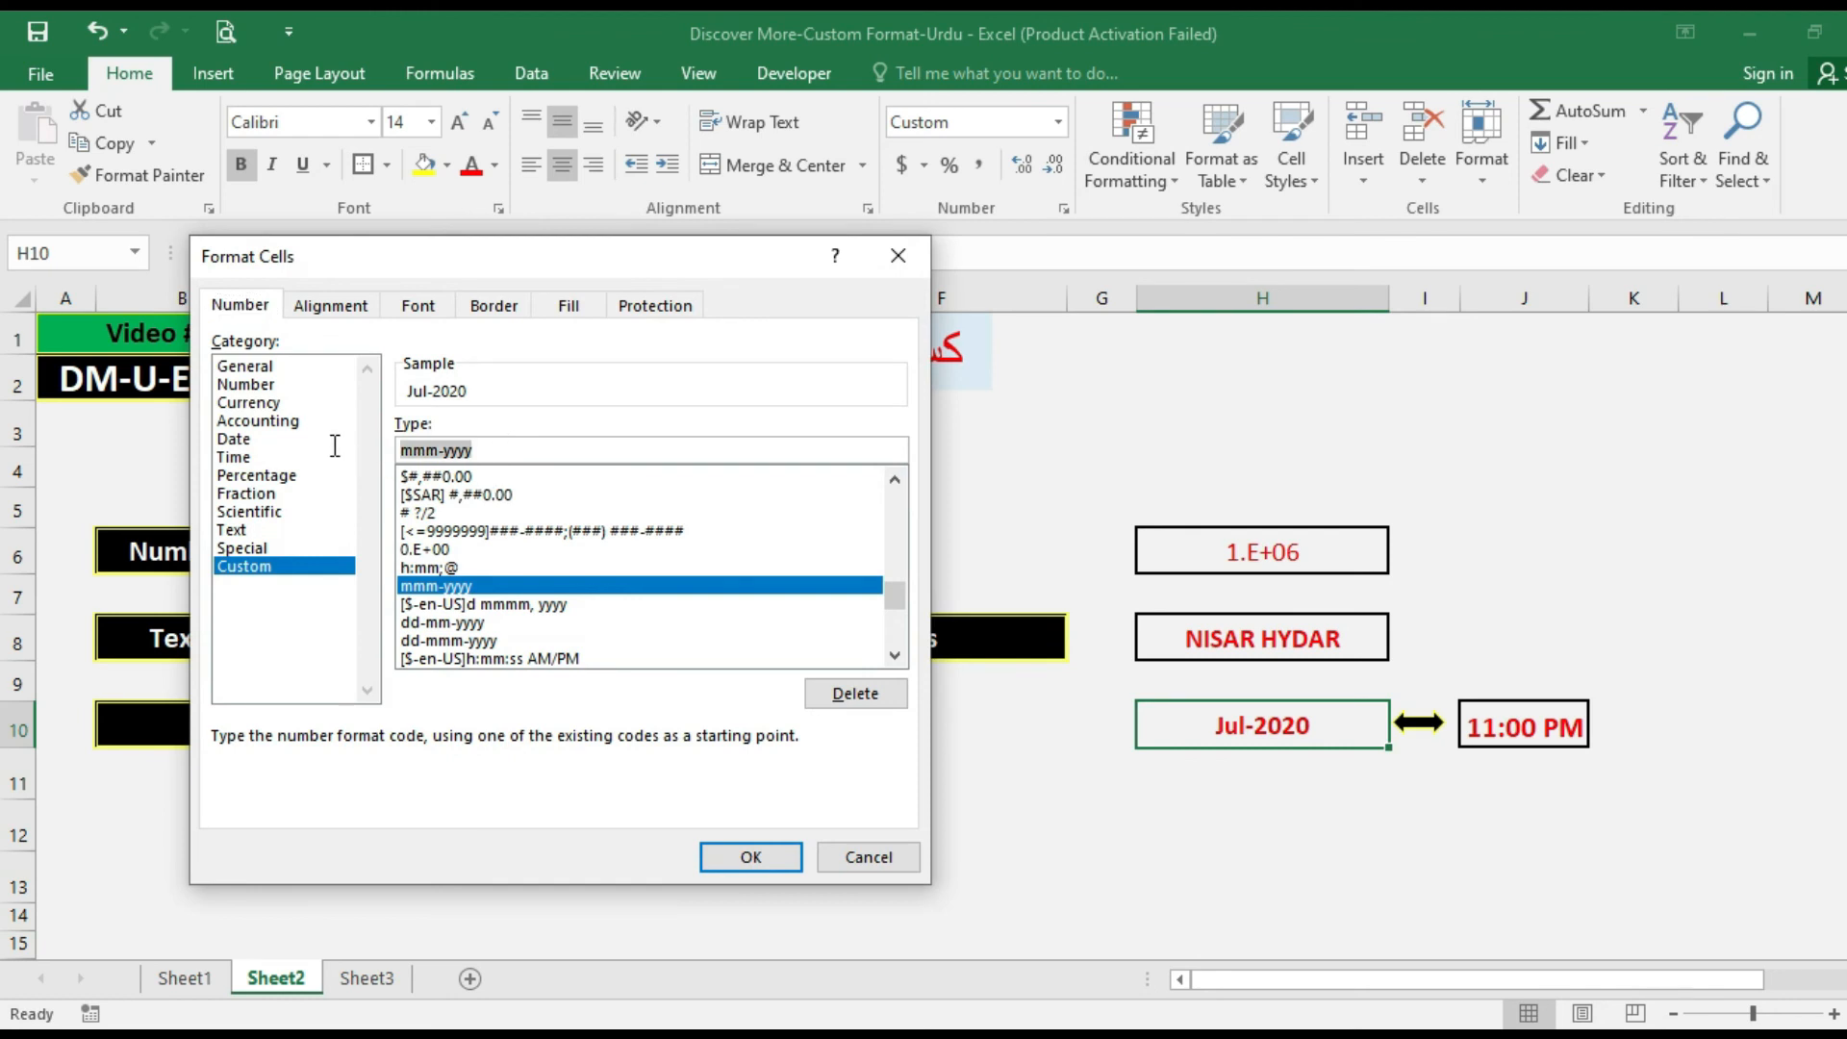
pyautogui.write('yyy')
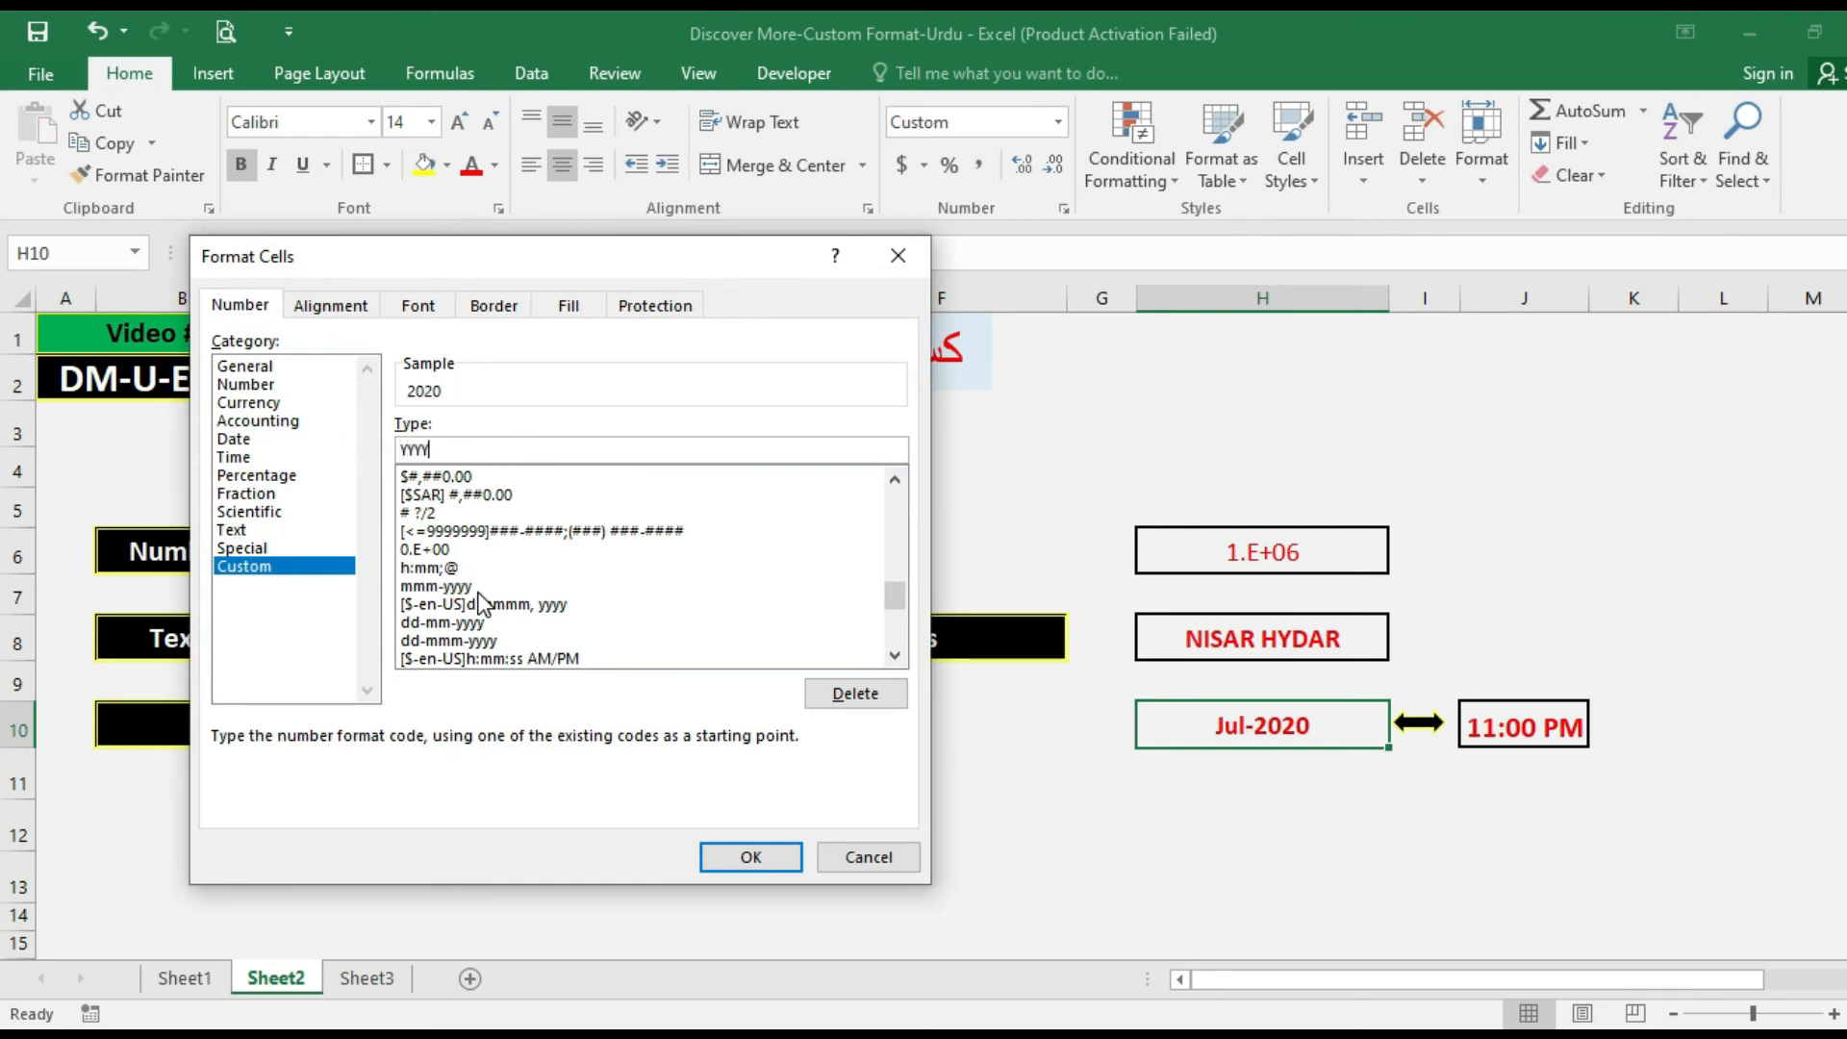
pyautogui.press('Return')
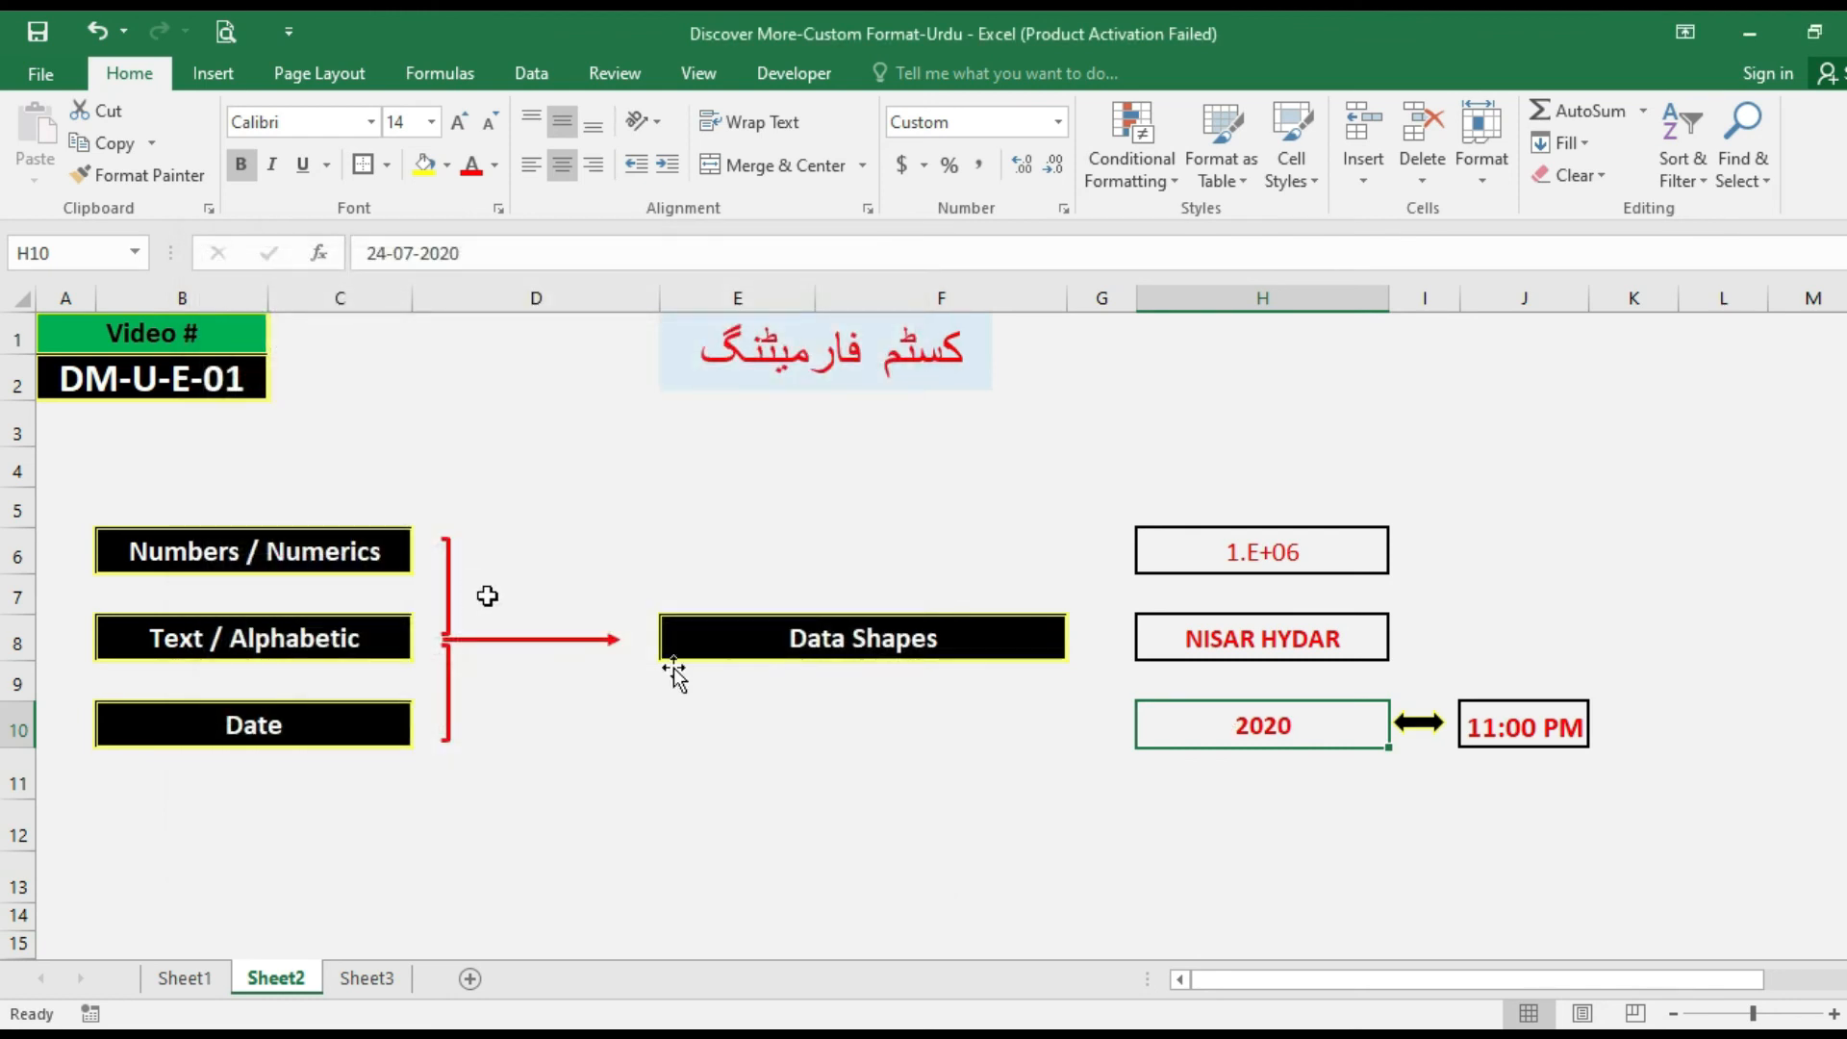
pyautogui.click(1272, 792)
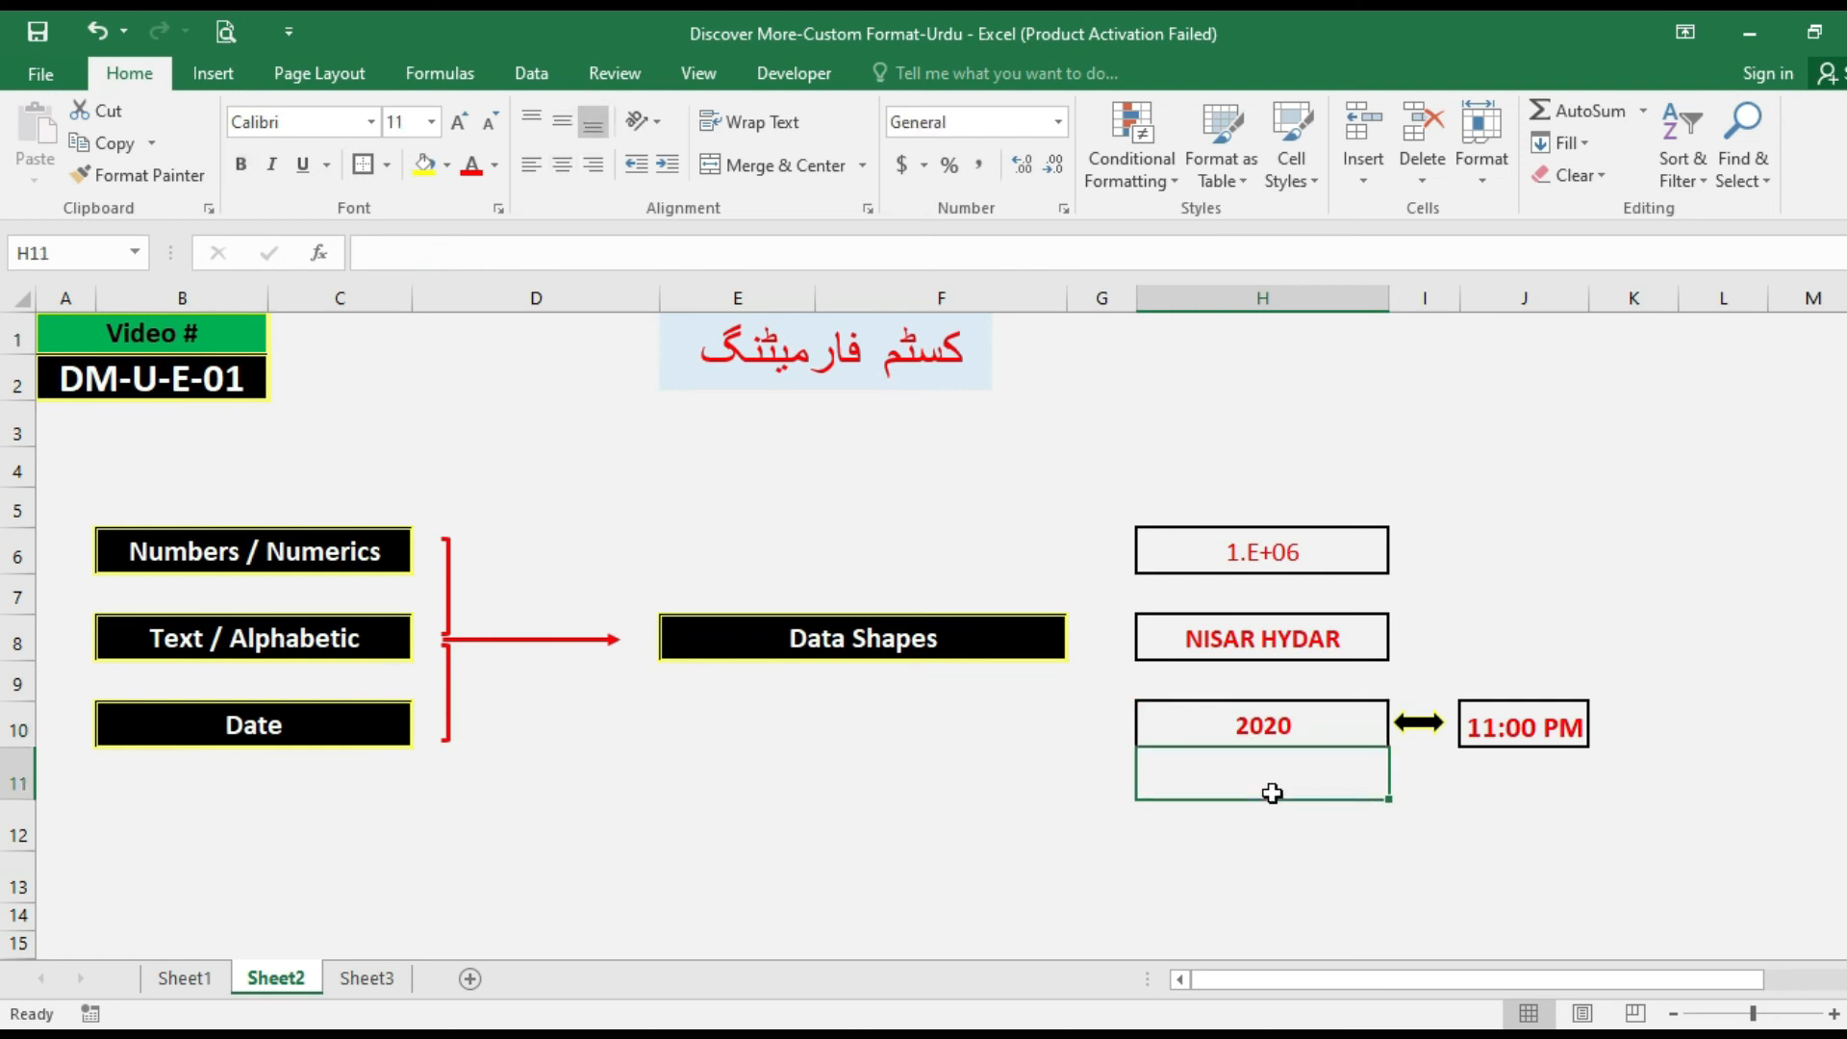
# Open Sheet3 and enter .5 in cell G12 beside the Fraction label.
pyautogui.click(366, 978)
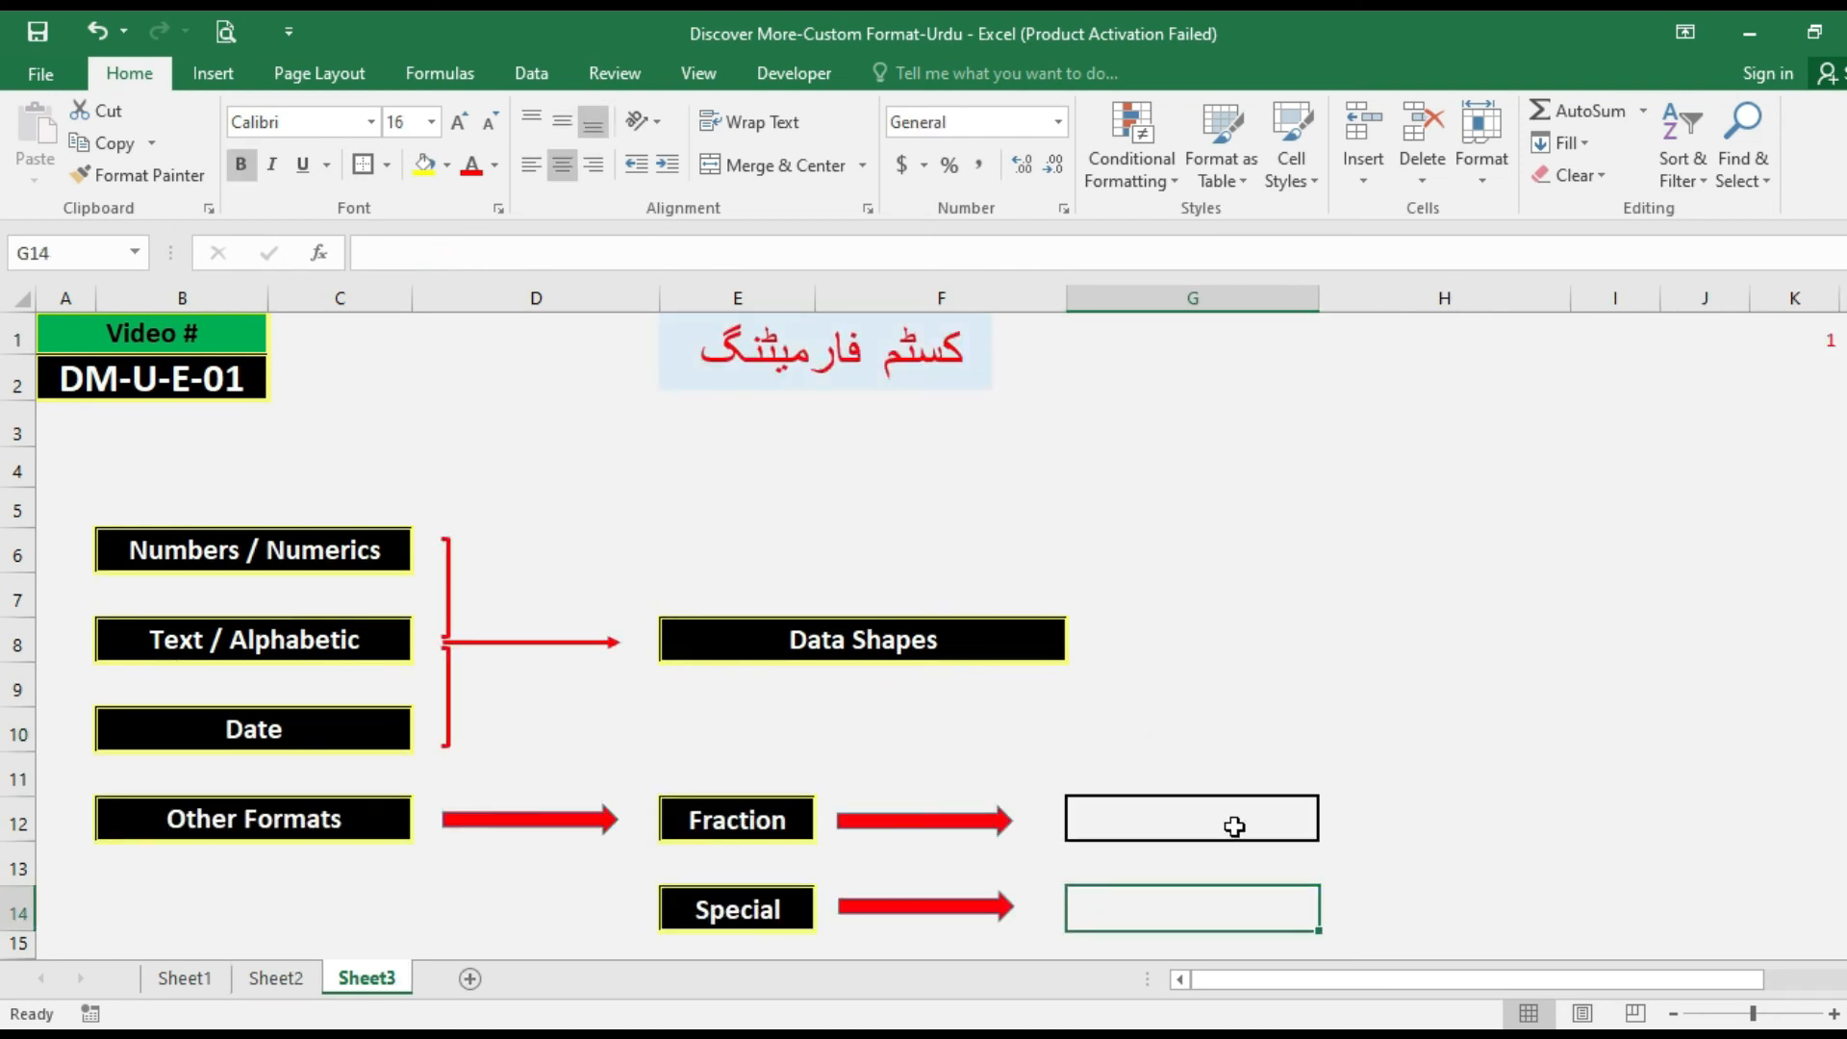
pyautogui.click(1236, 825)
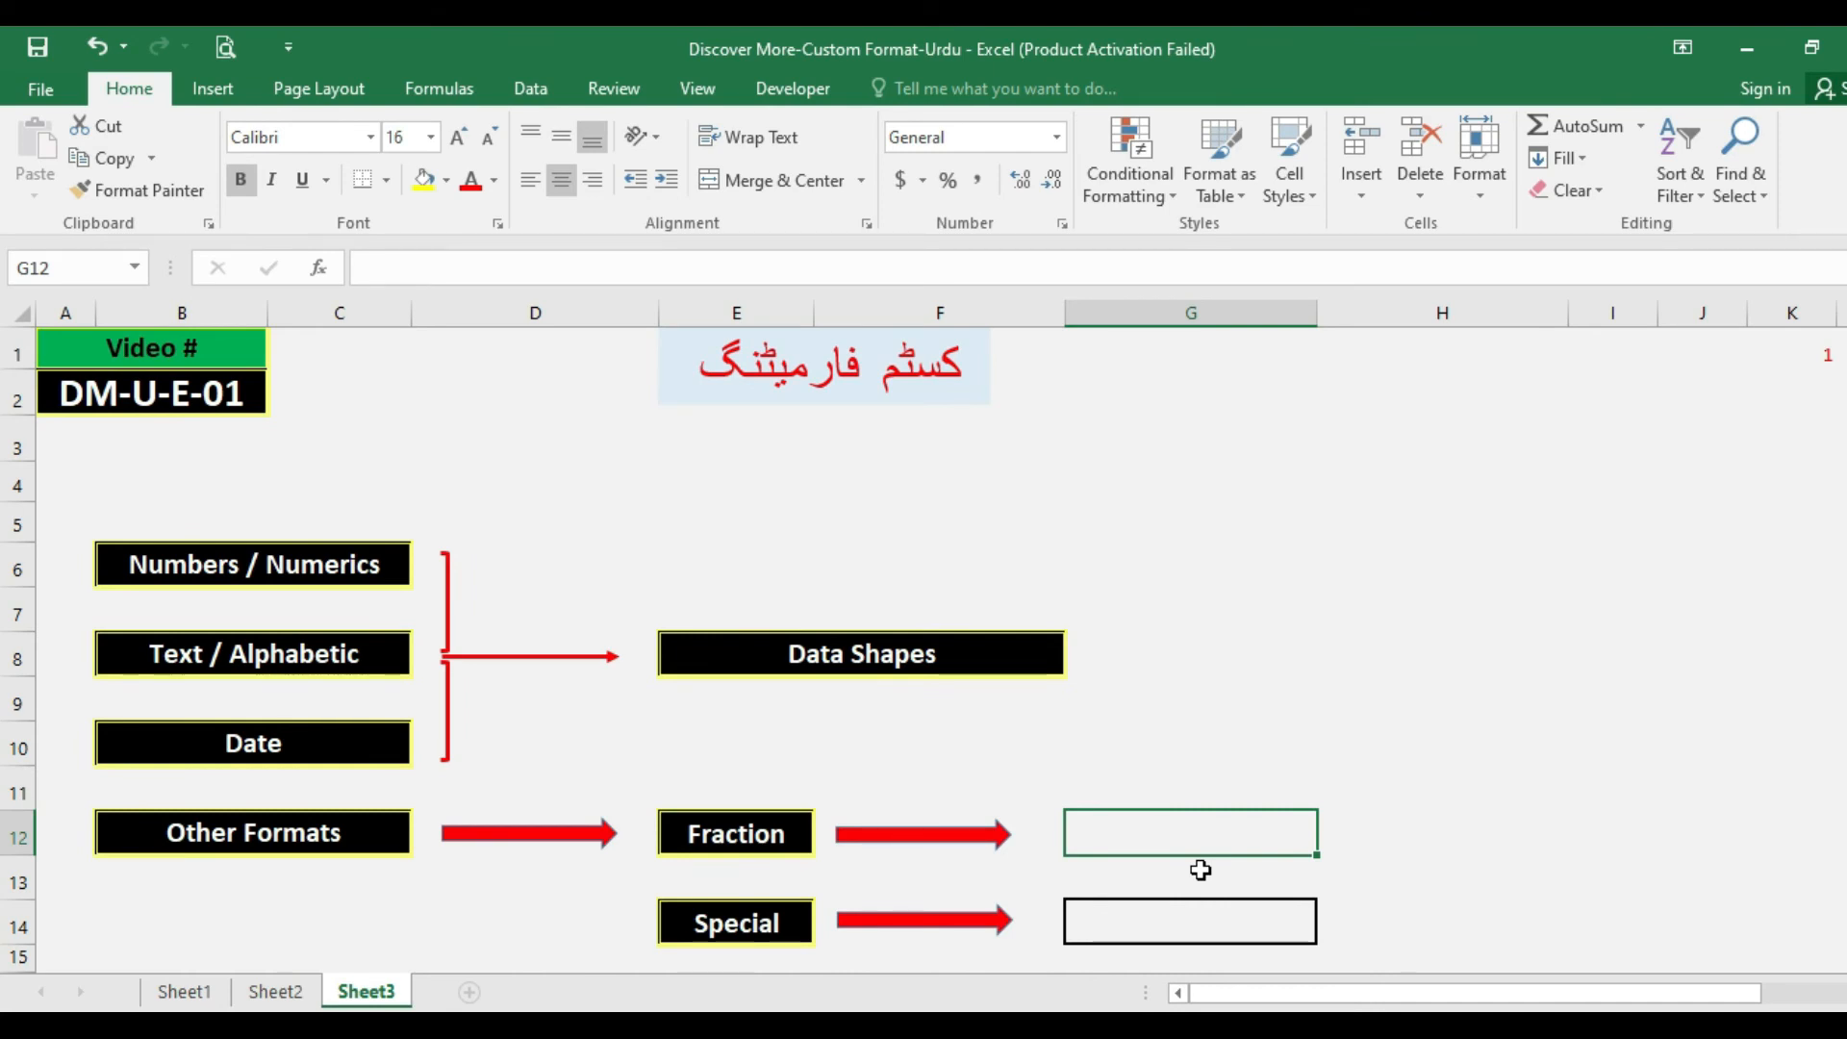
pyautogui.write('.5')
pyautogui.press('Return')
pyautogui.press('Up')
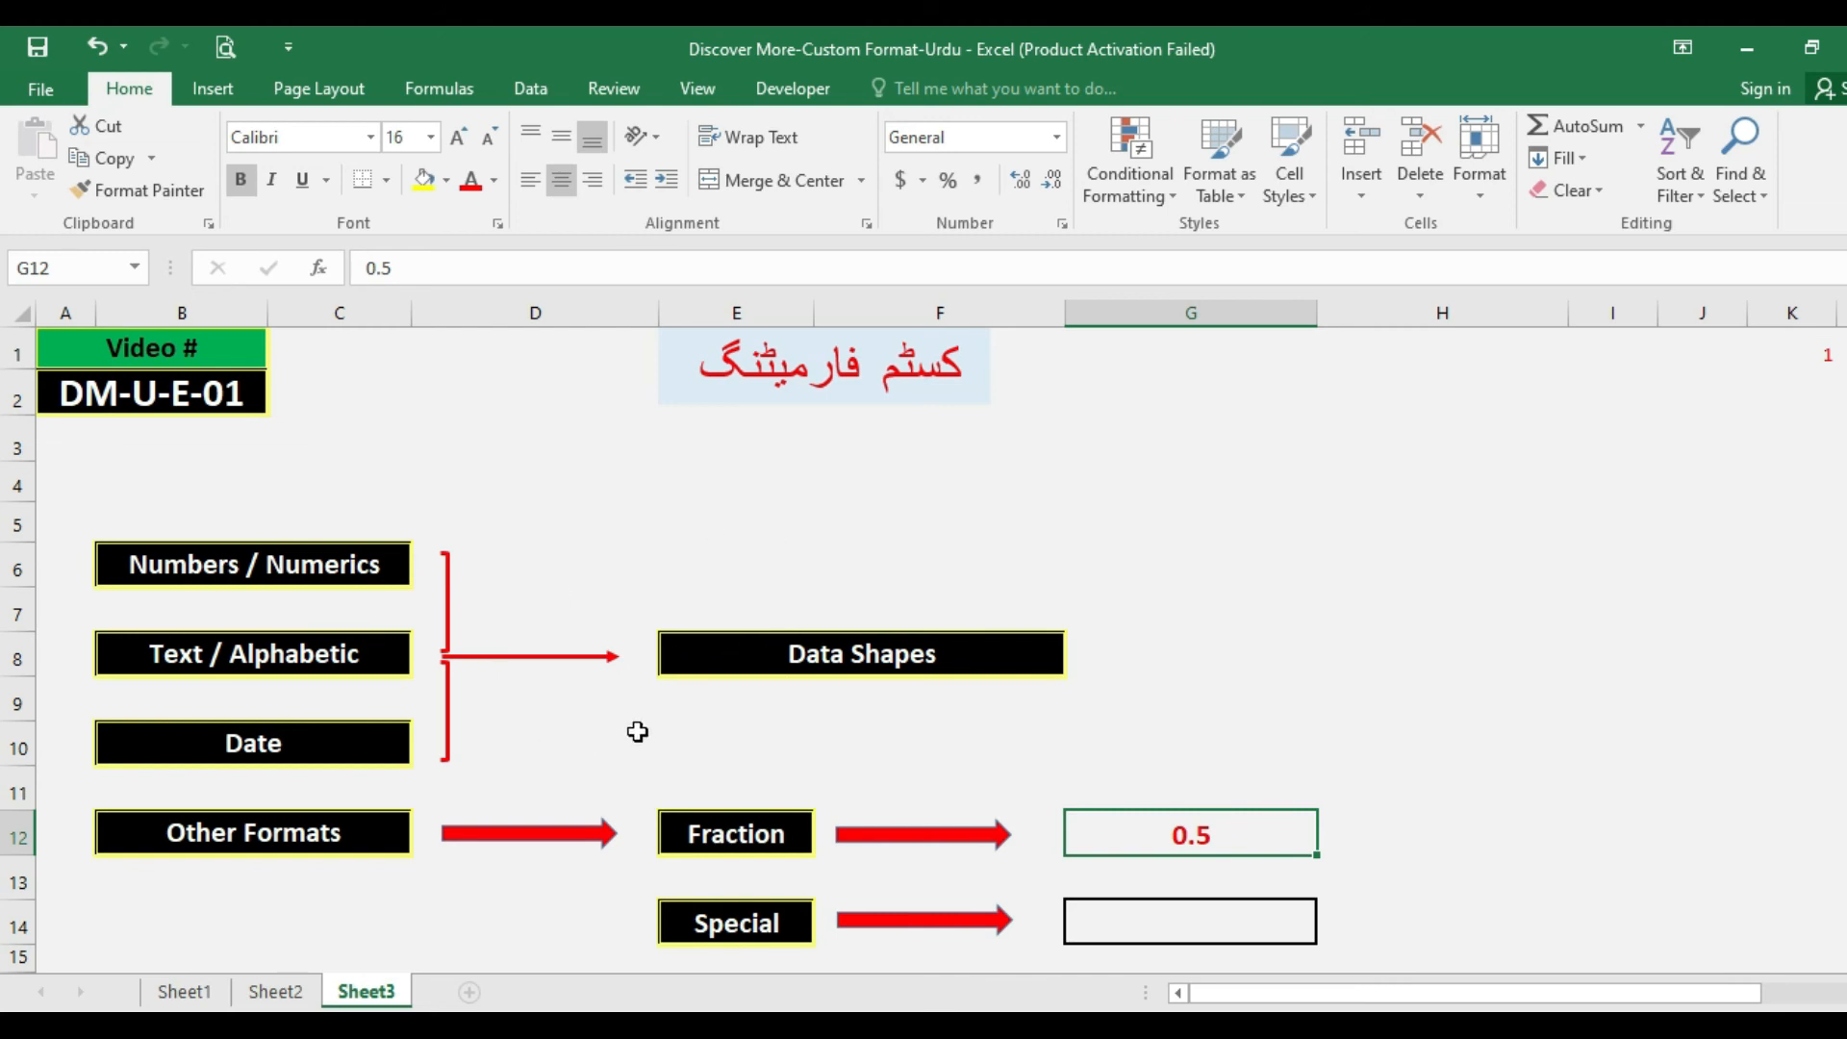
# Format cell G12 with the Fraction category's As halves (1/2) type, and inspect the cell's underlying value.
pyautogui.hotkey('ctrl', '1')
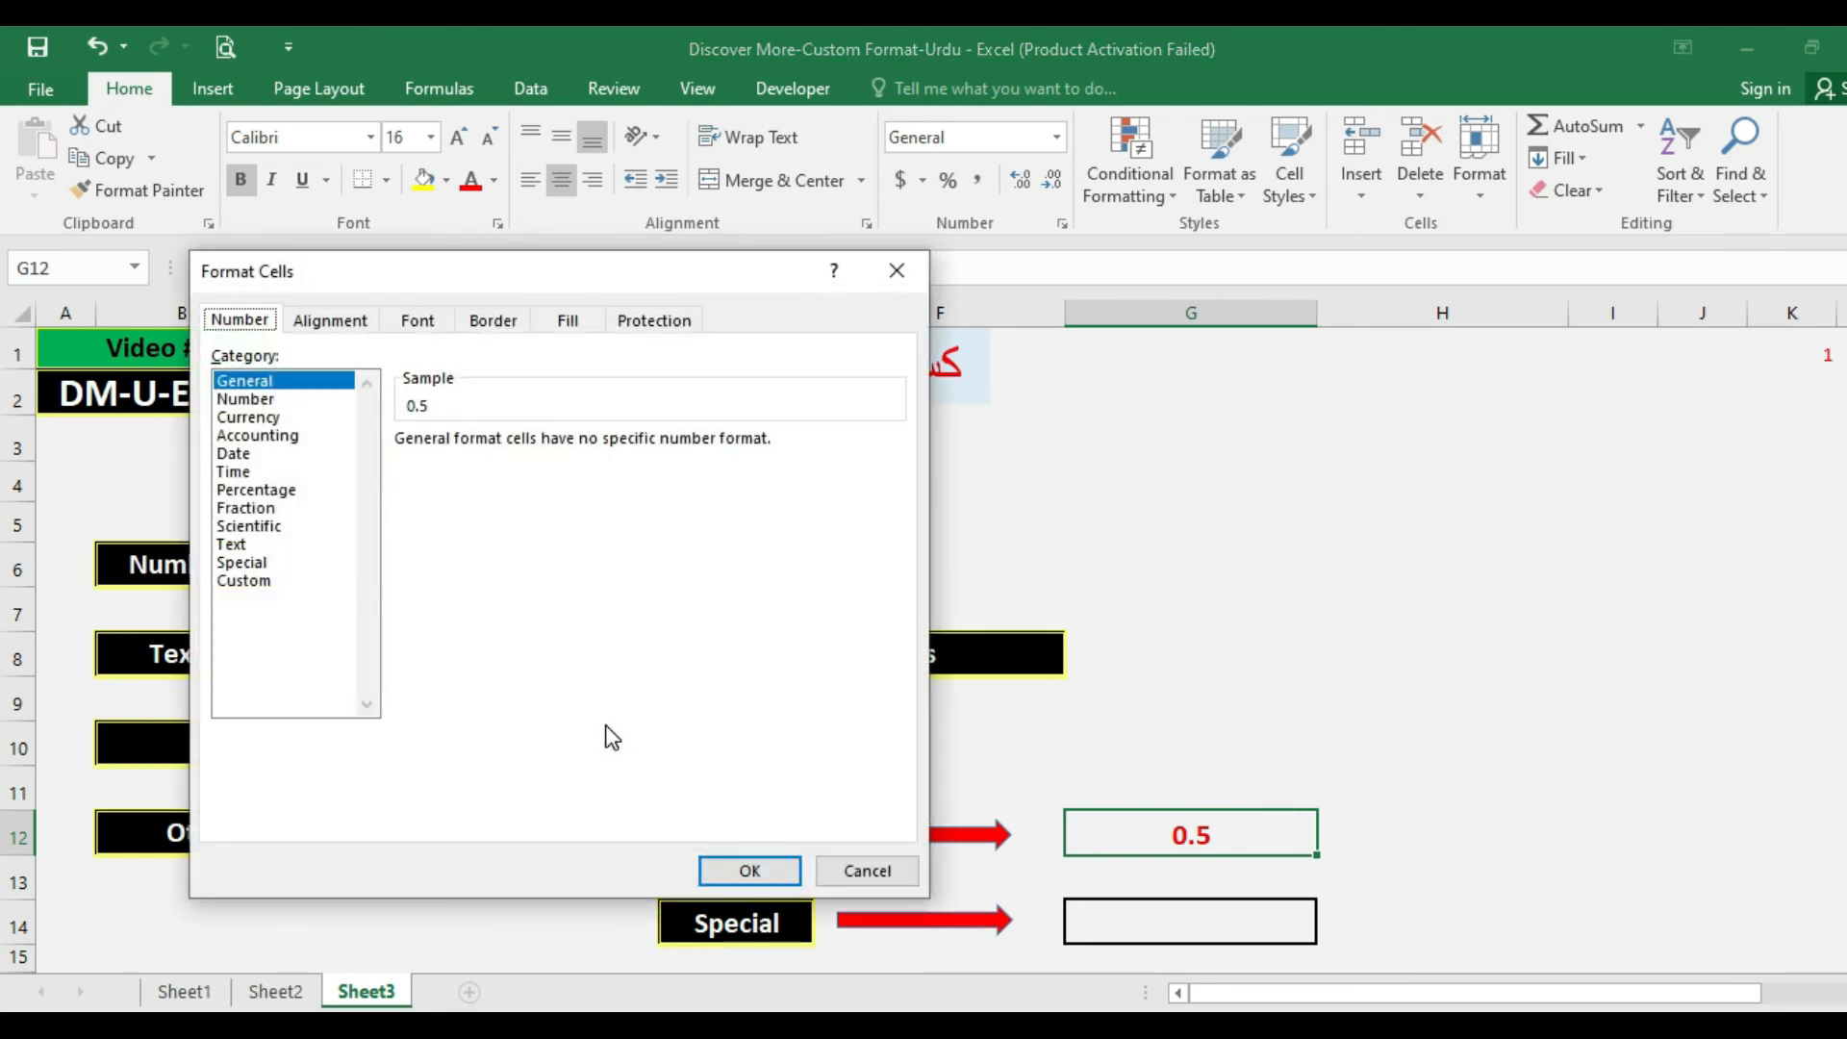
pyautogui.click(252, 508)
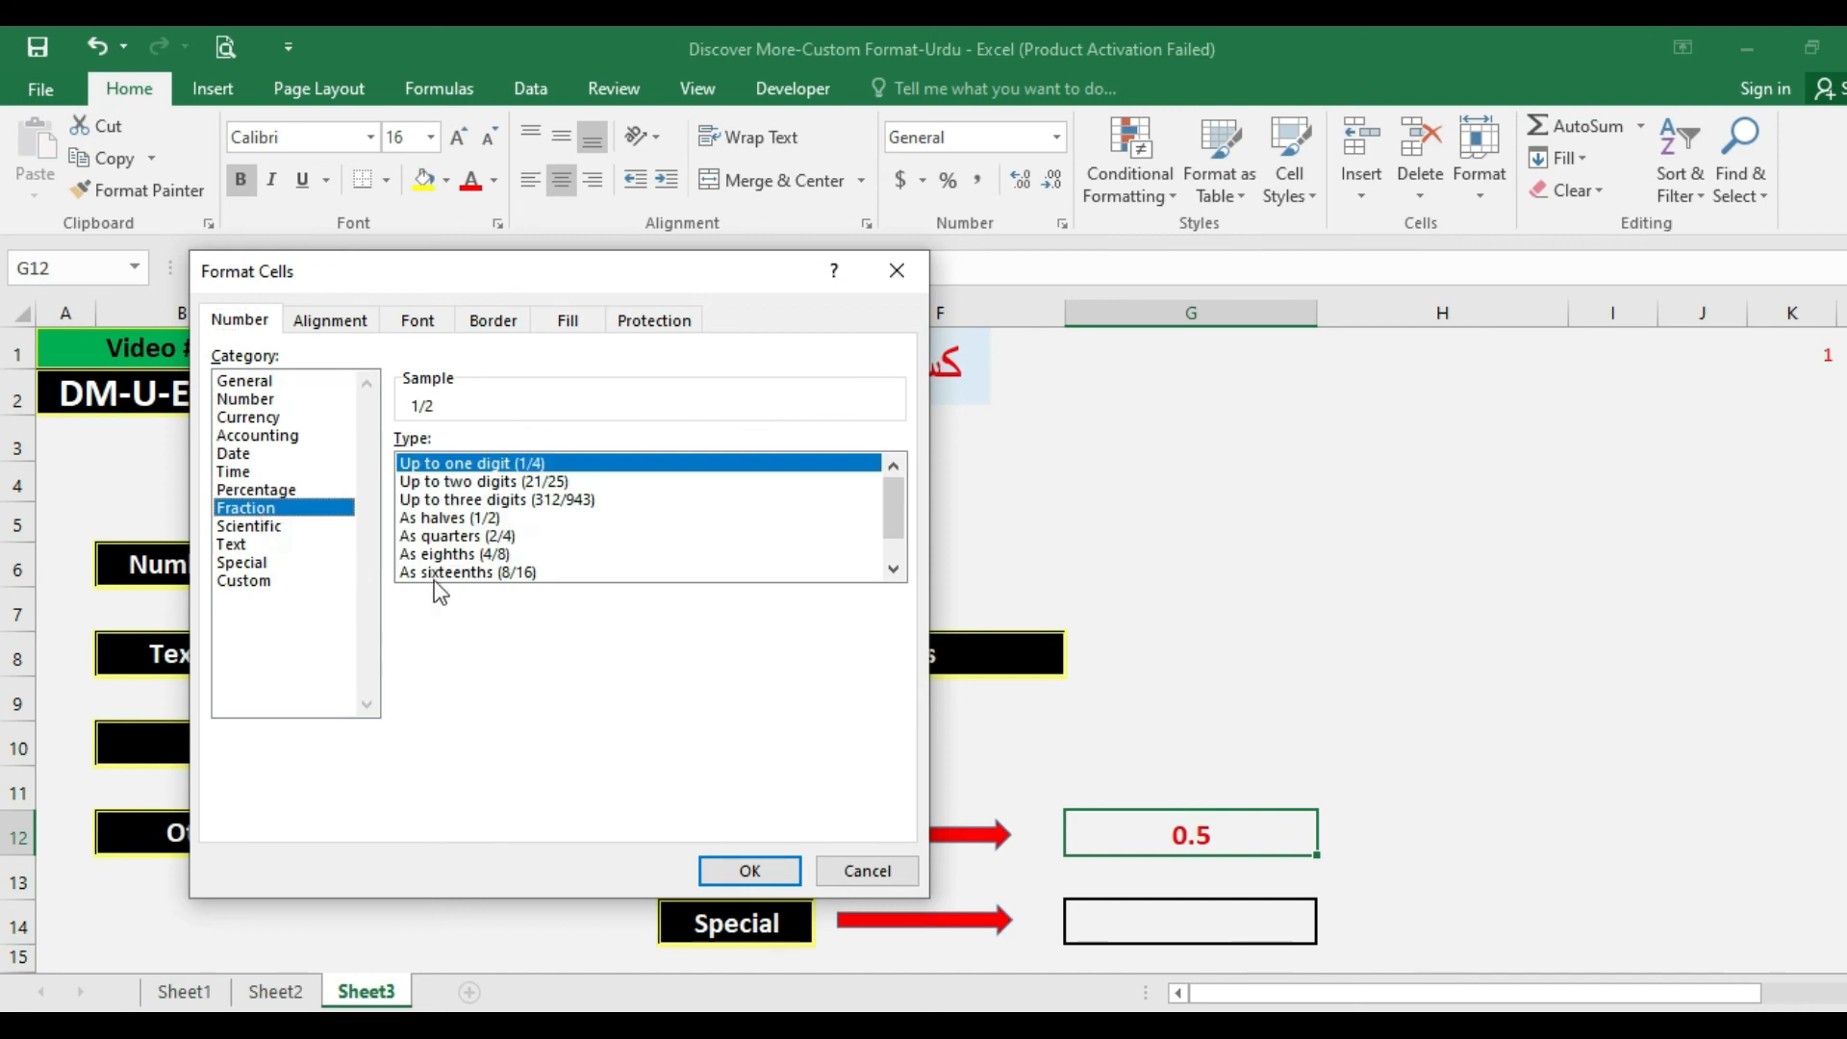
pyautogui.click(431, 519)
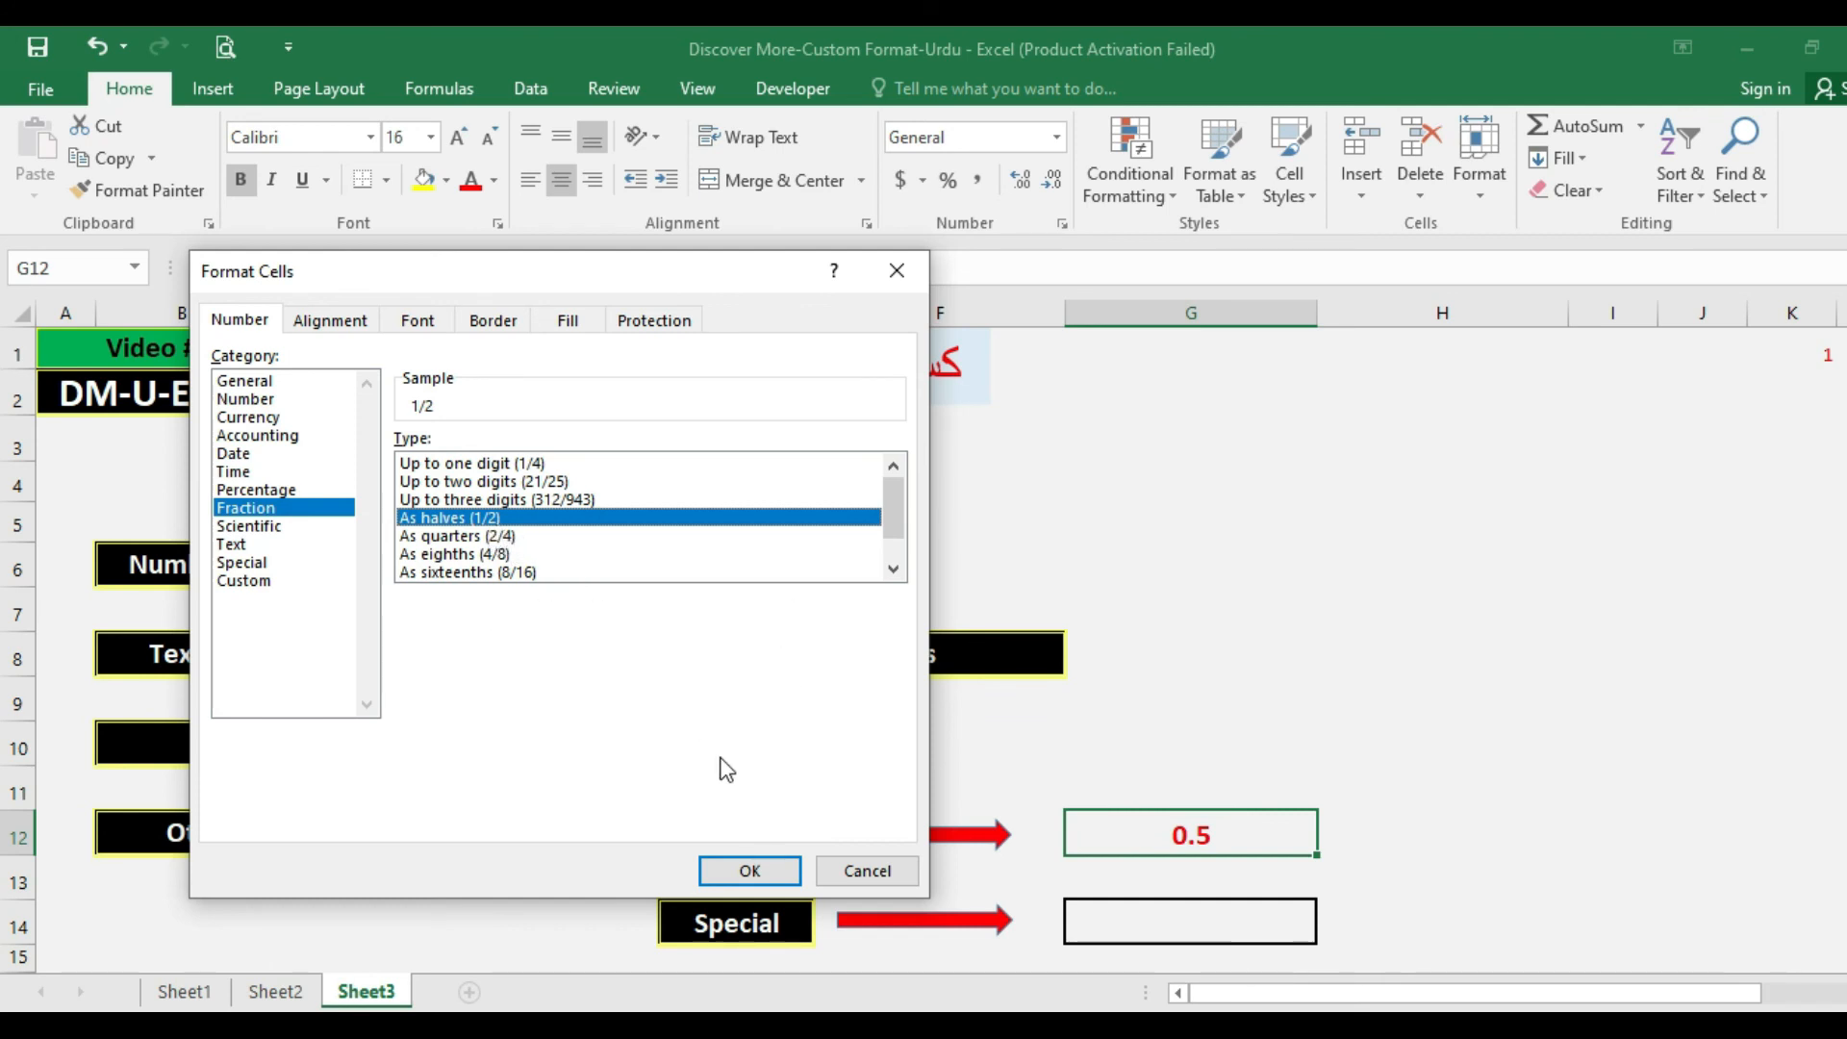
pyautogui.click(728, 874)
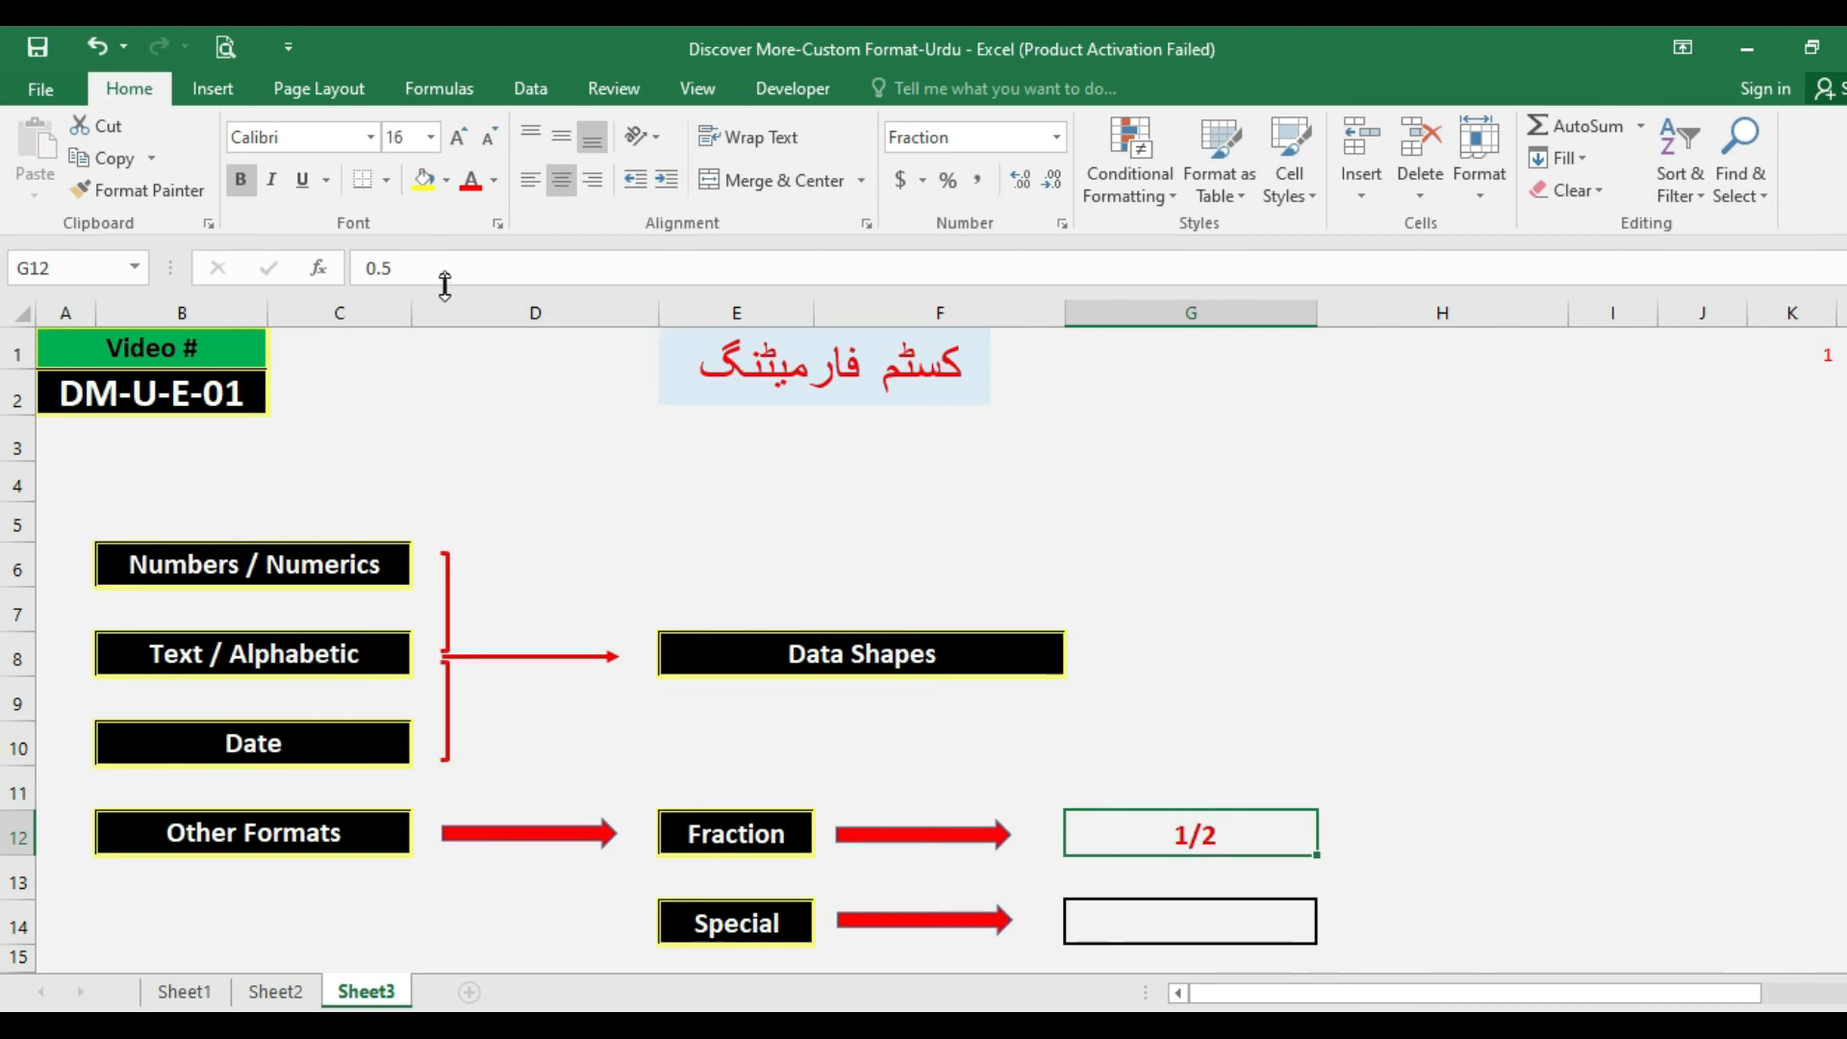
pyautogui.moveTo(434, 267); pyautogui.dragTo(355, 263)
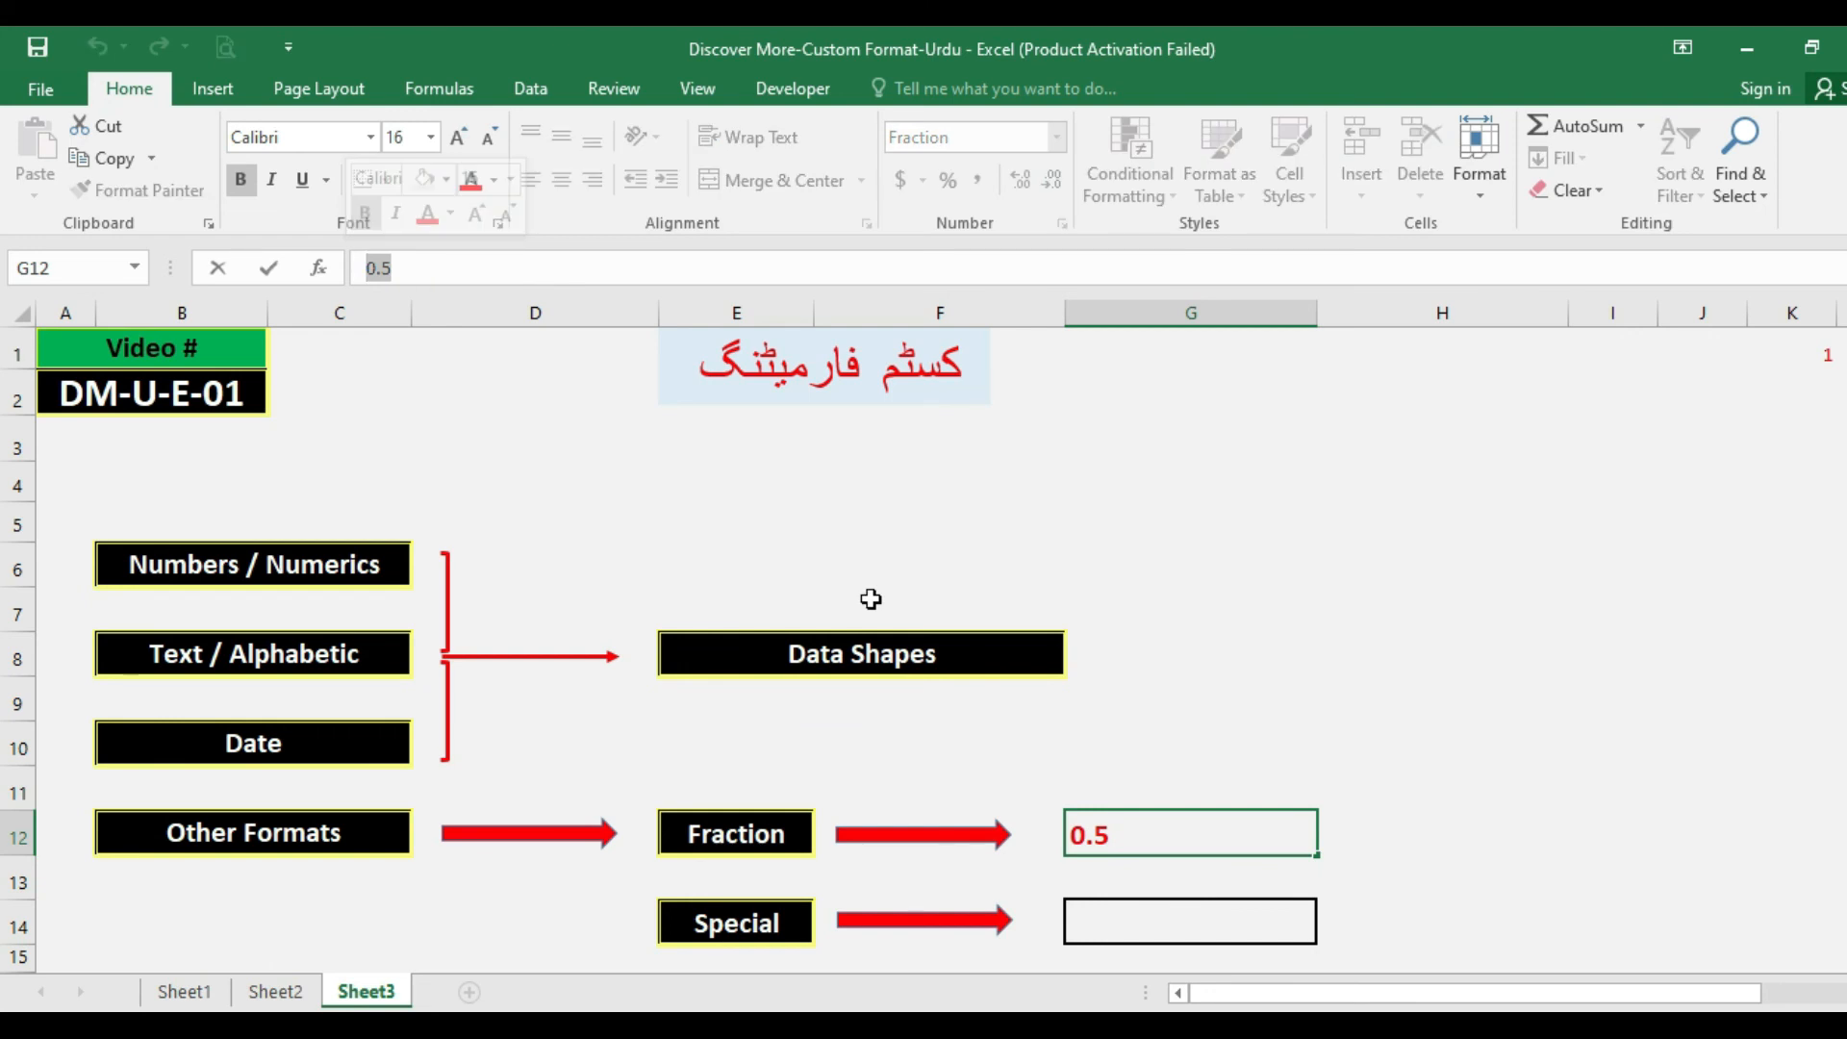
pyautogui.press('Return')
pyautogui.click(1156, 840)
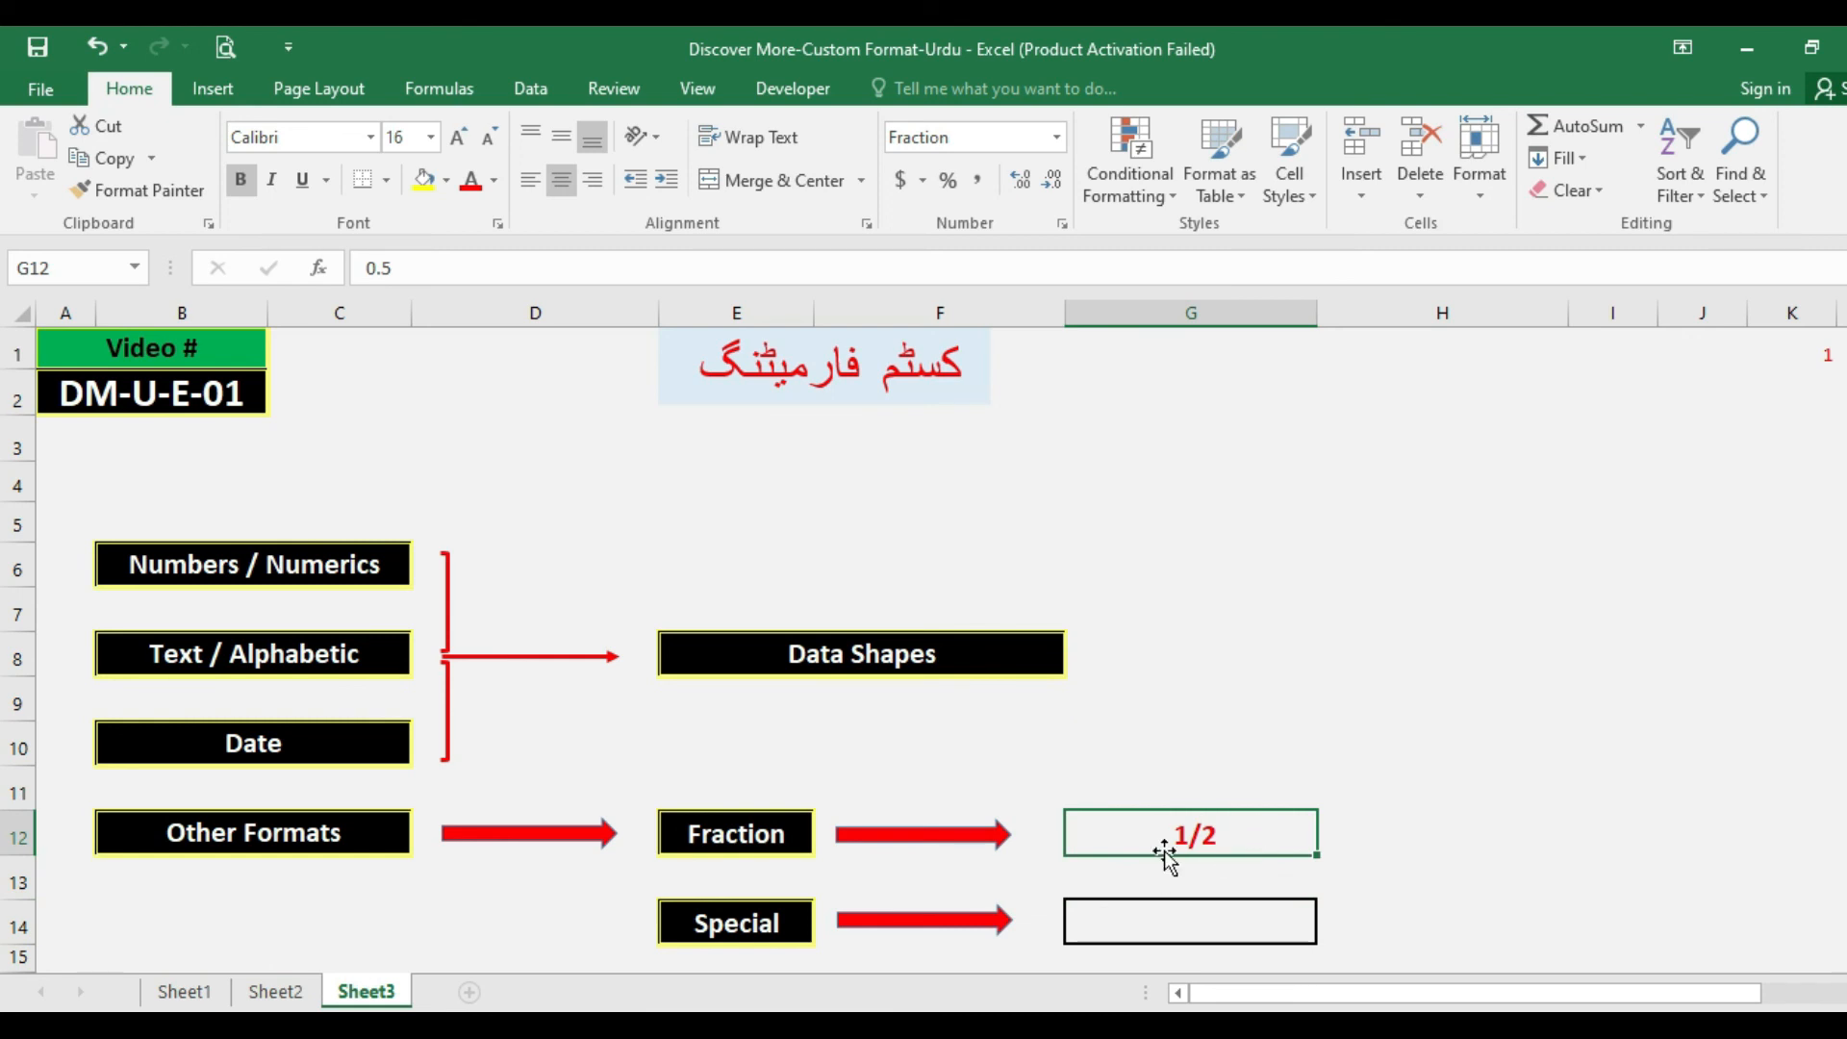
# Enter a nine-digit phone number without separators in cell G14 beside the Special label.
pyautogui.click(1149, 927)
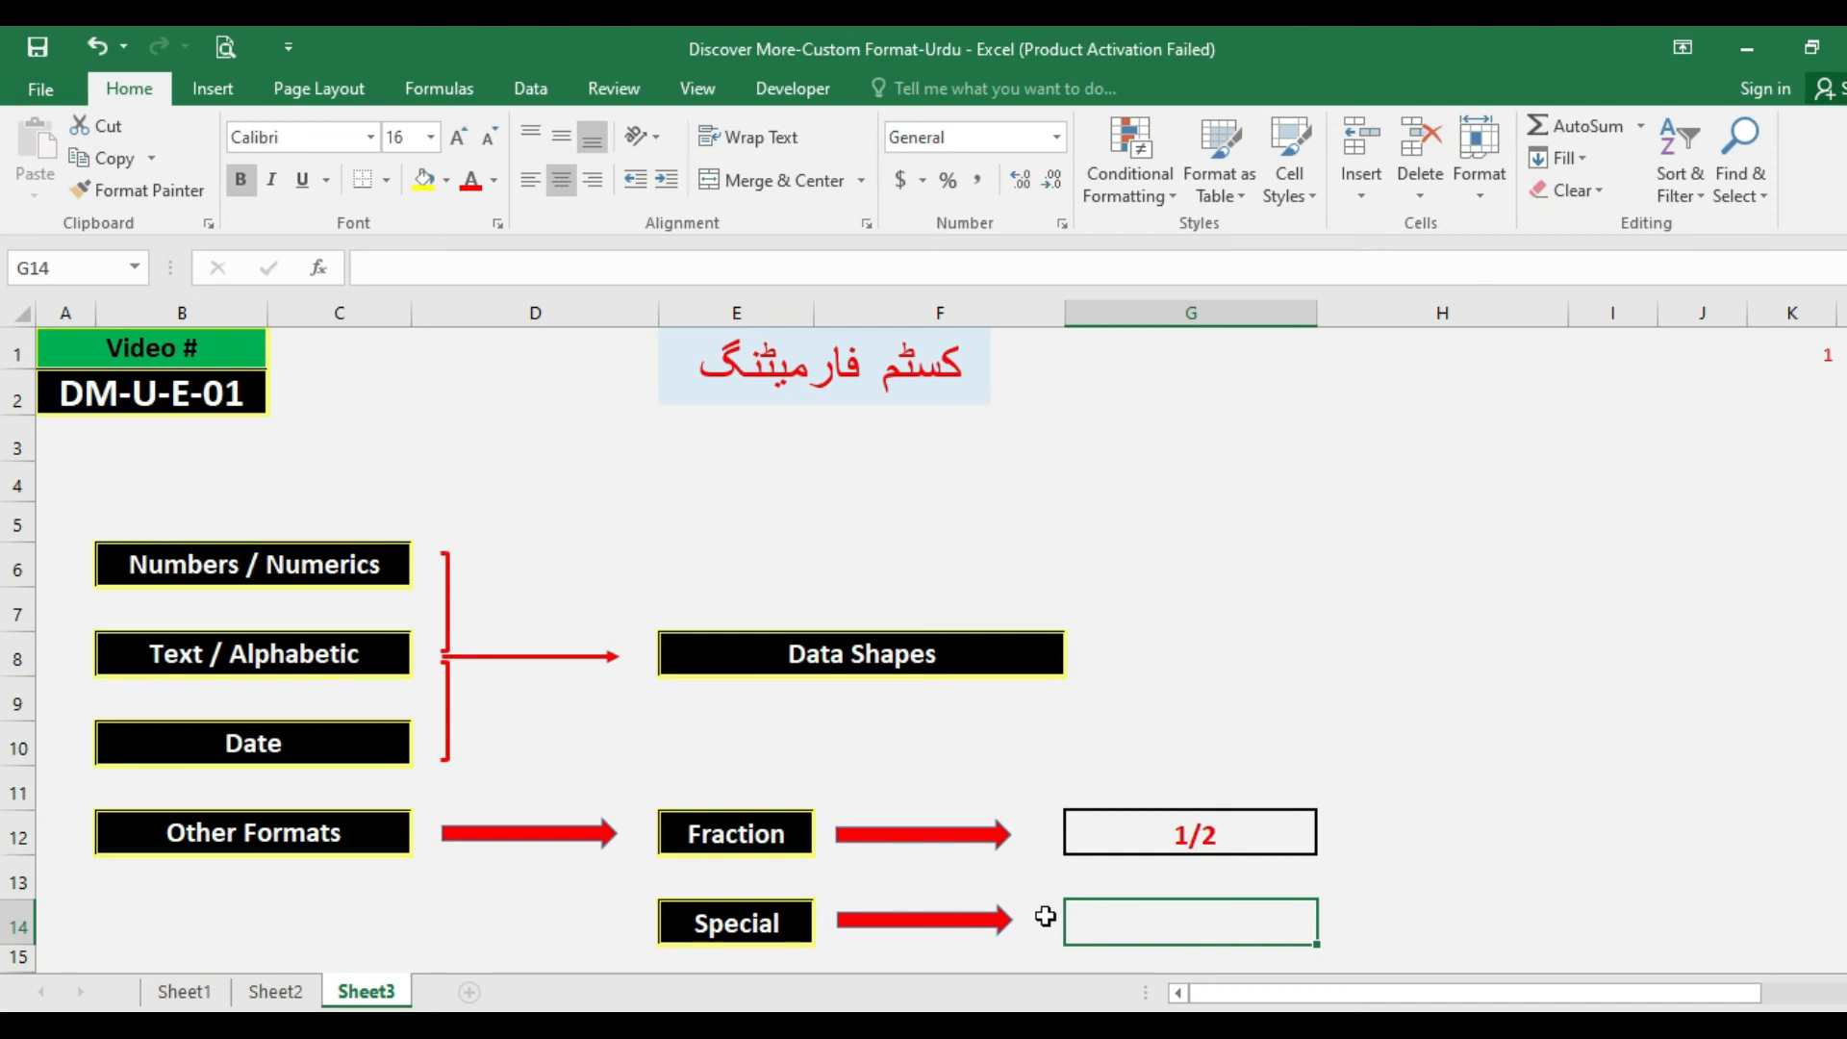
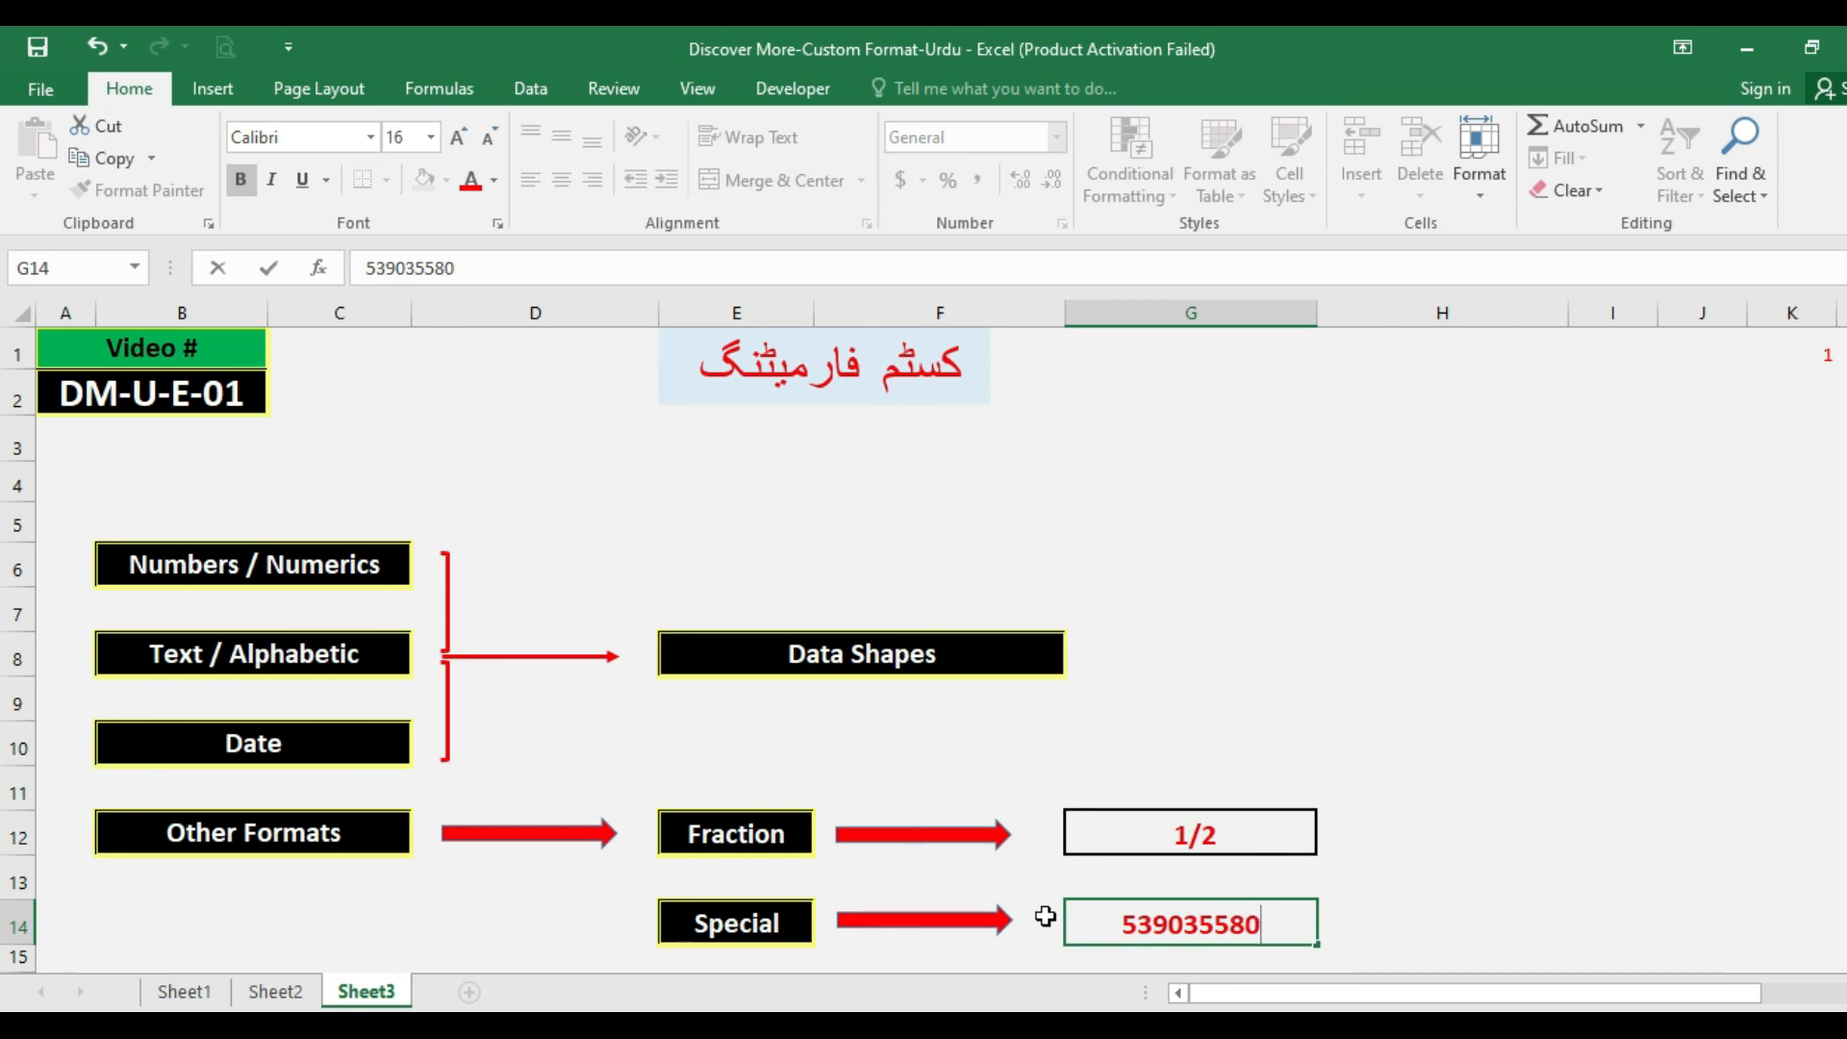
pyautogui.press('Return')
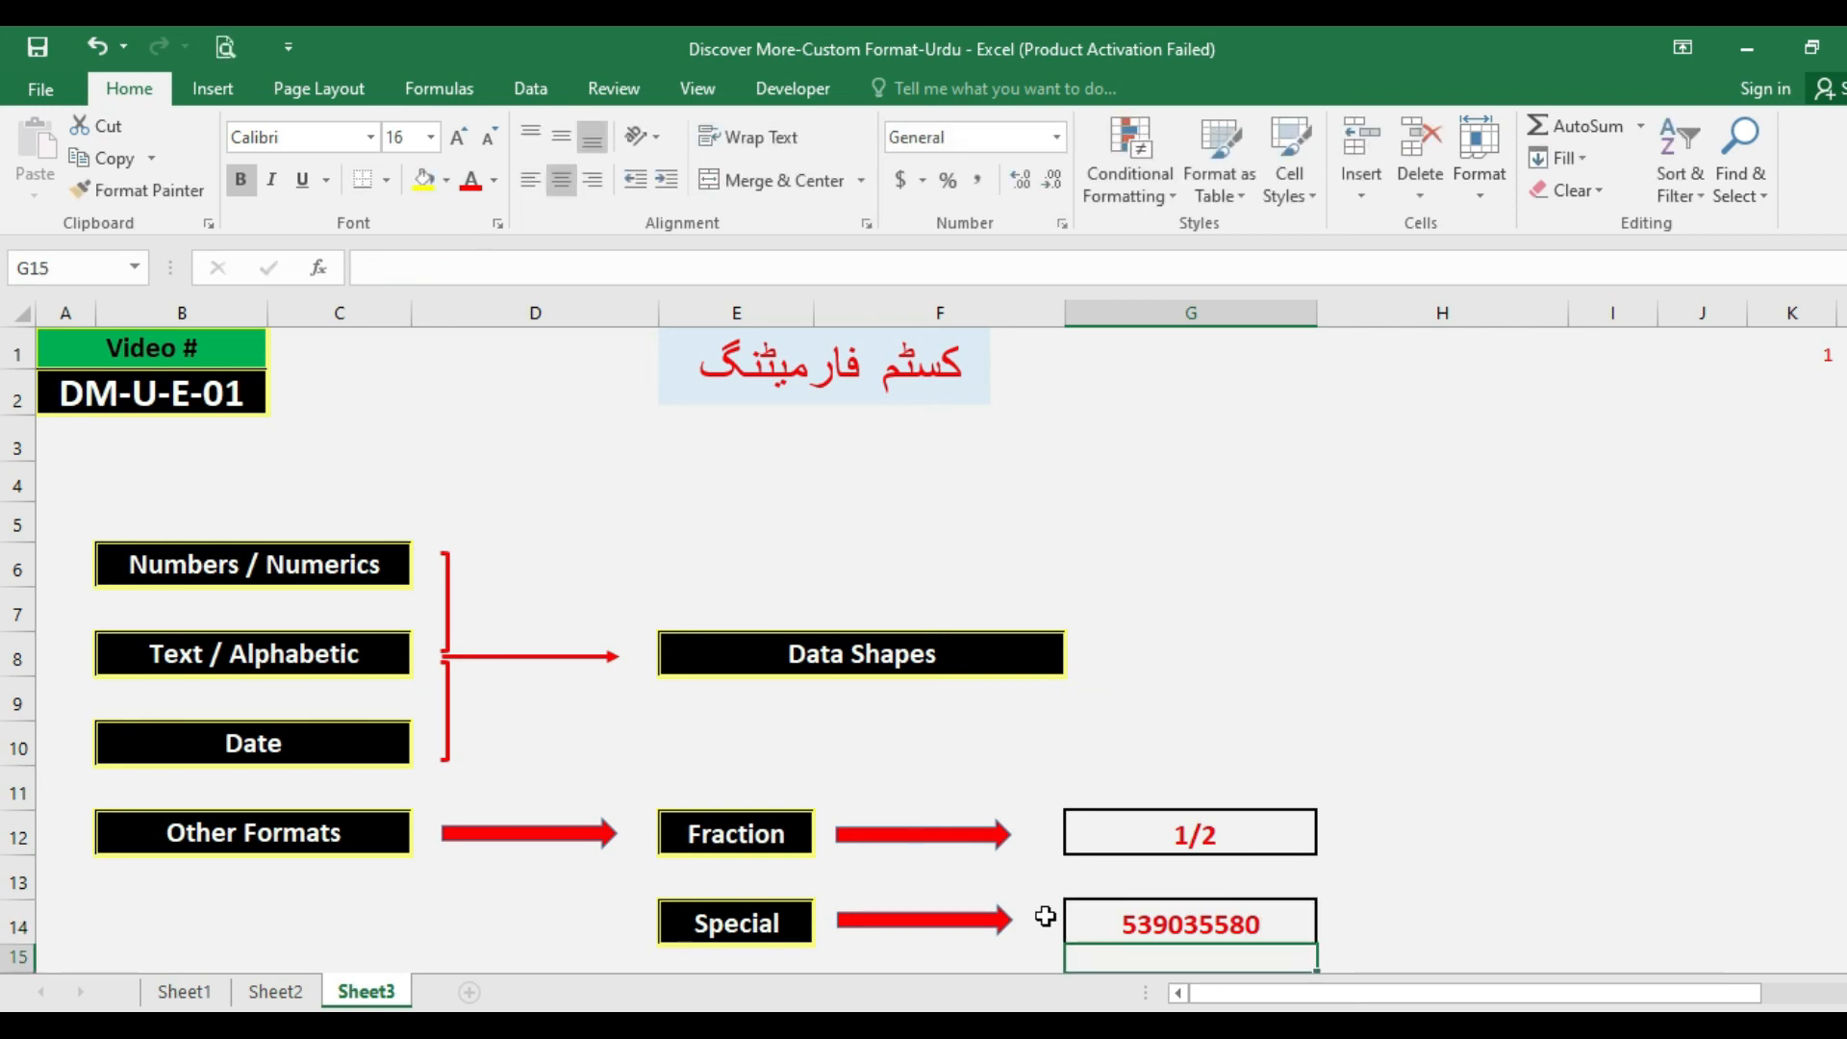
# Format cell G14 with the Special category's Phone Number type, keeping the English (United States) locale.
pyautogui.press('Up')
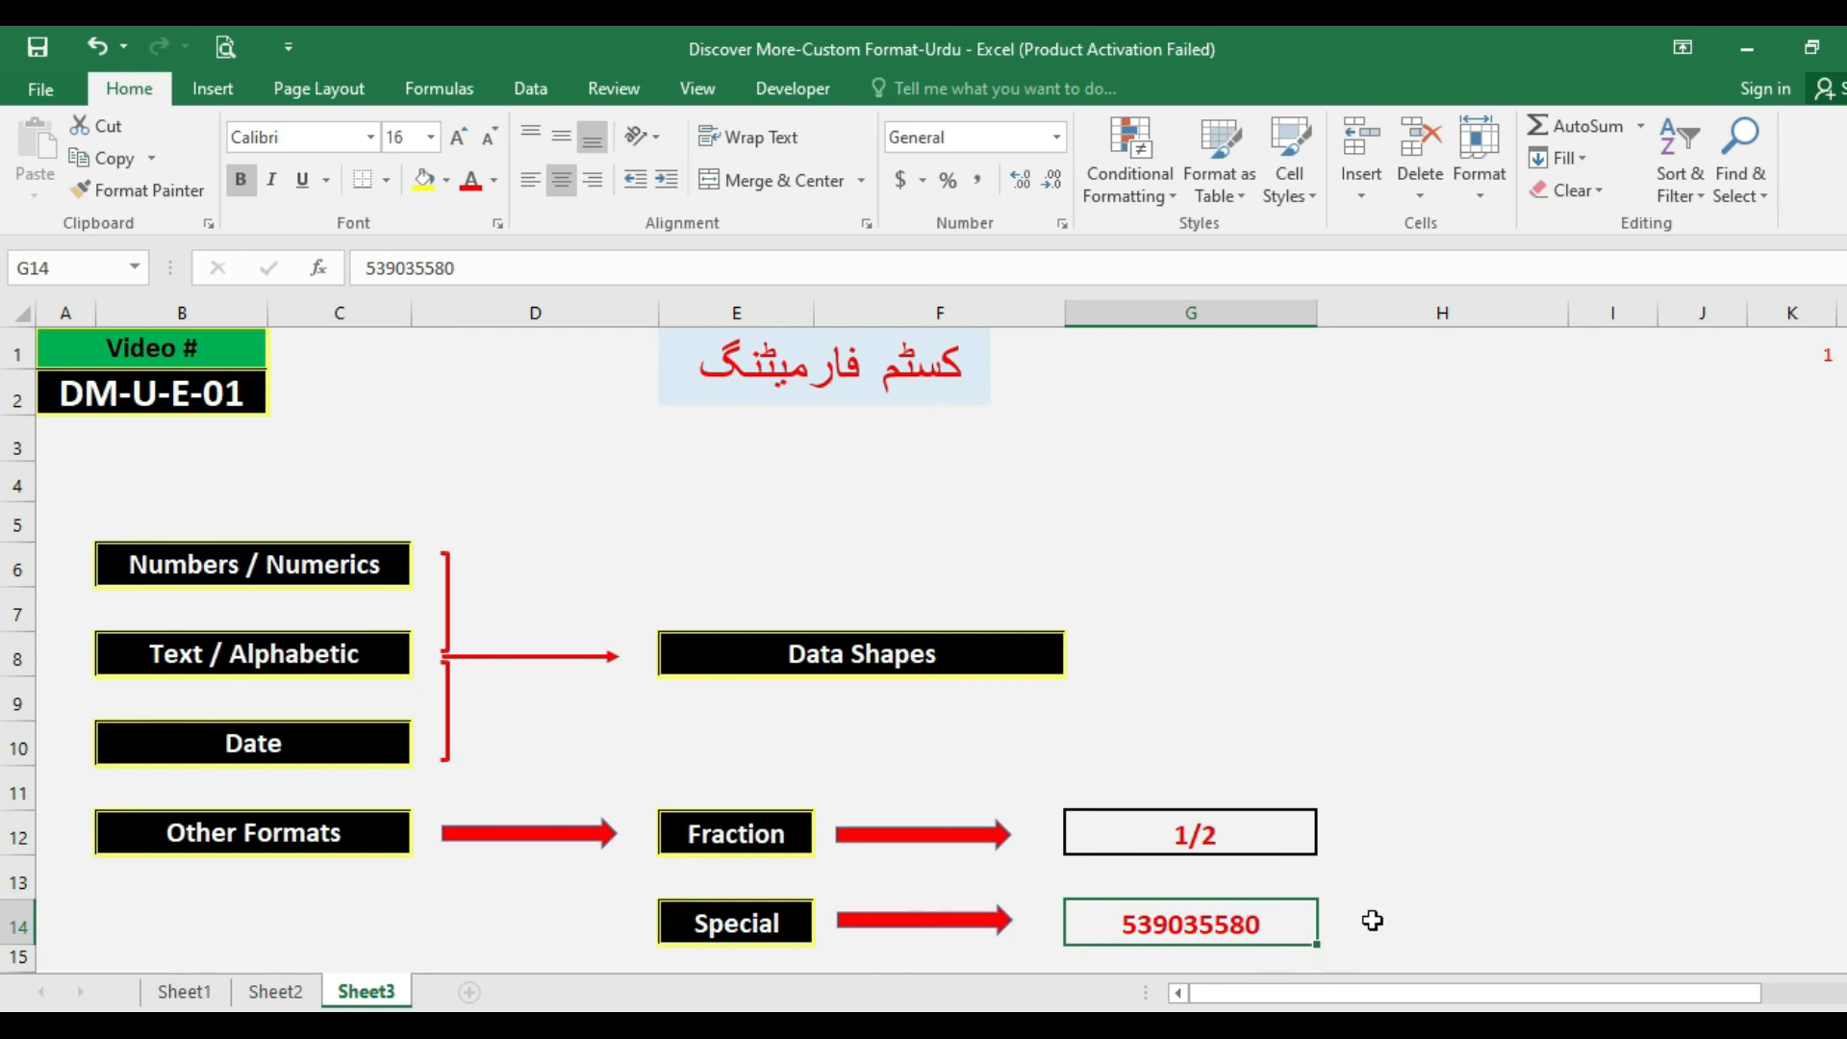
pyautogui.hotkey('ctrl', '1')
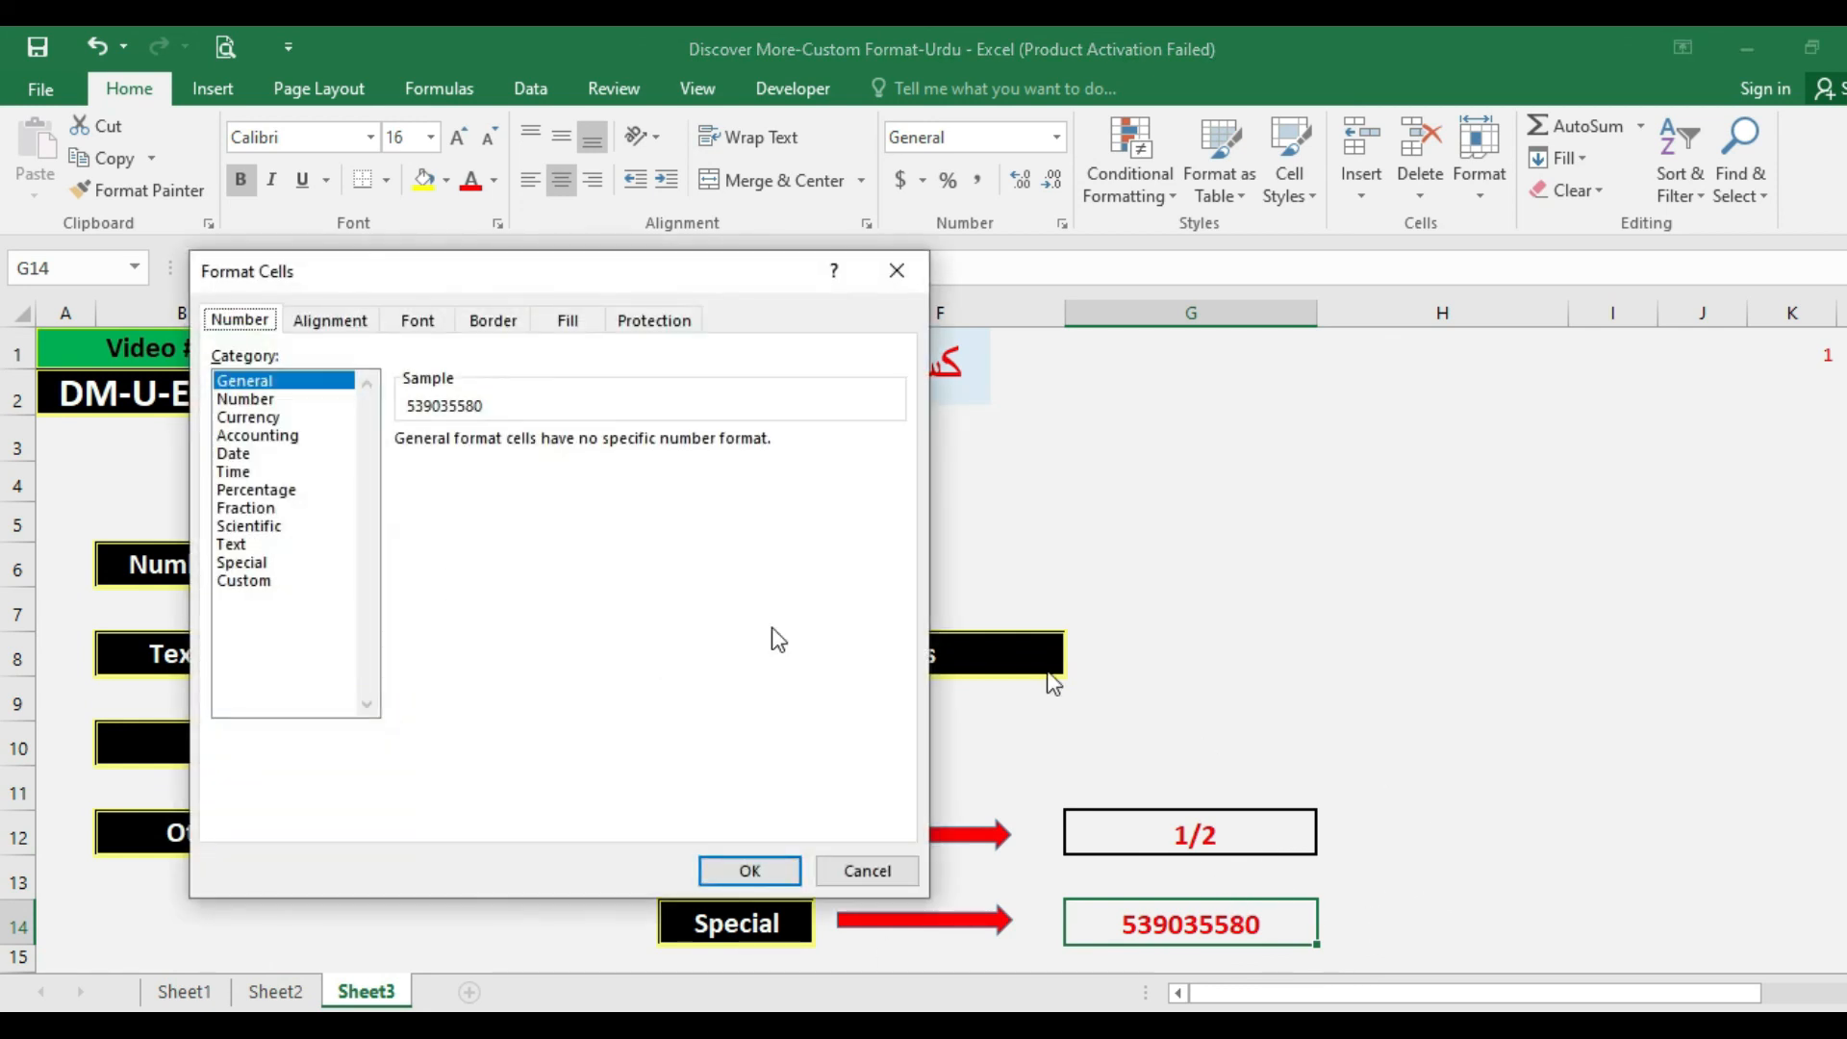
pyautogui.click(264, 564)
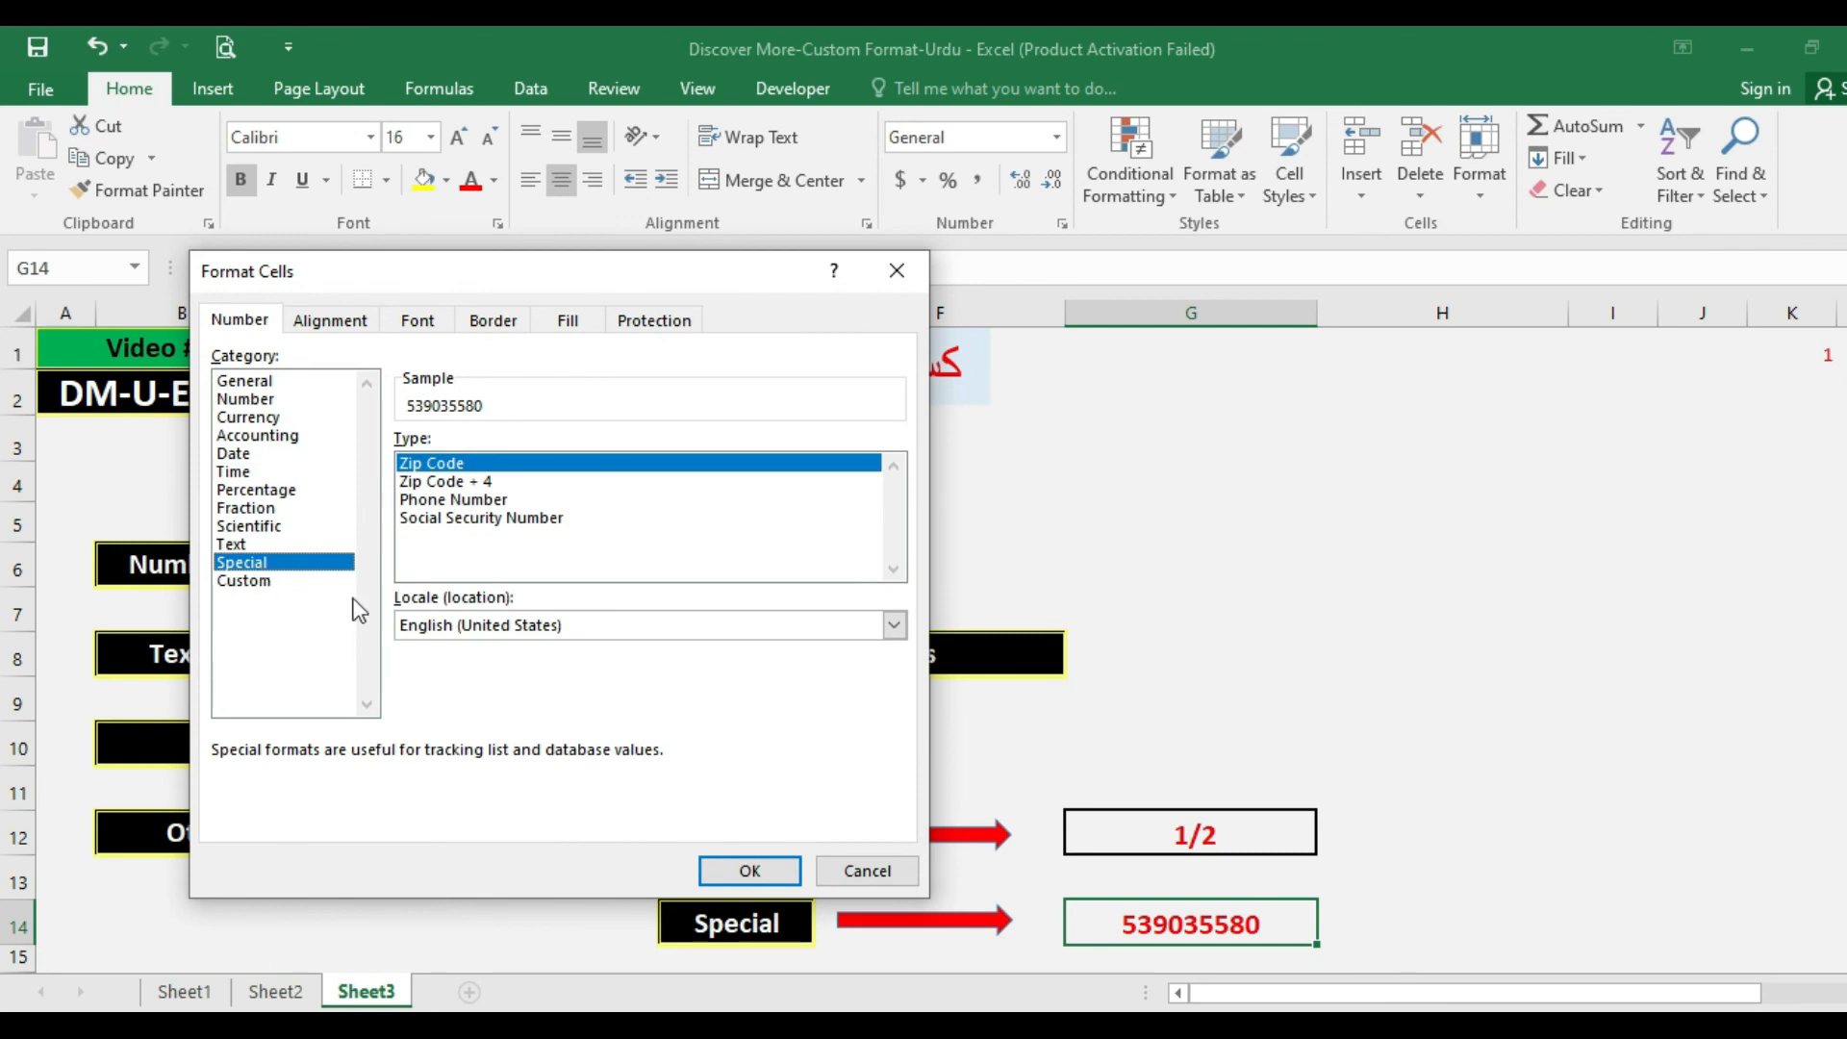
pyautogui.click(430, 508)
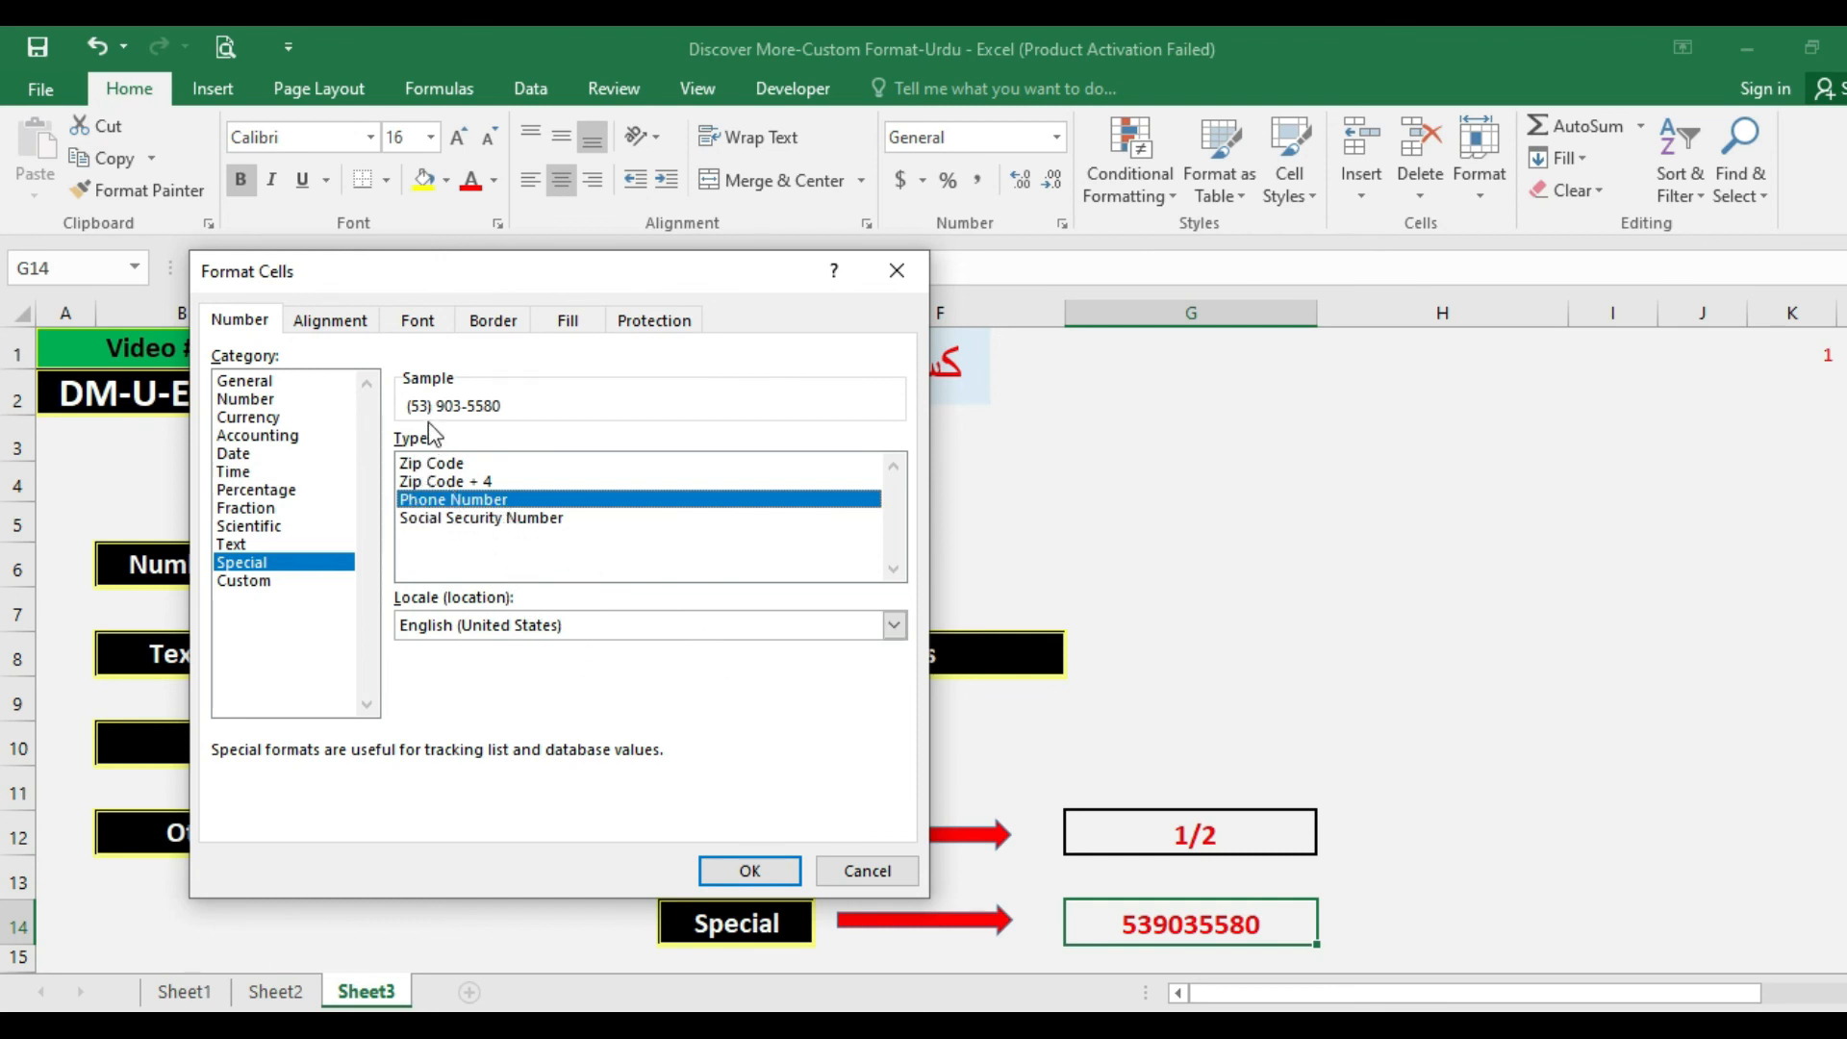
pyautogui.click(737, 868)
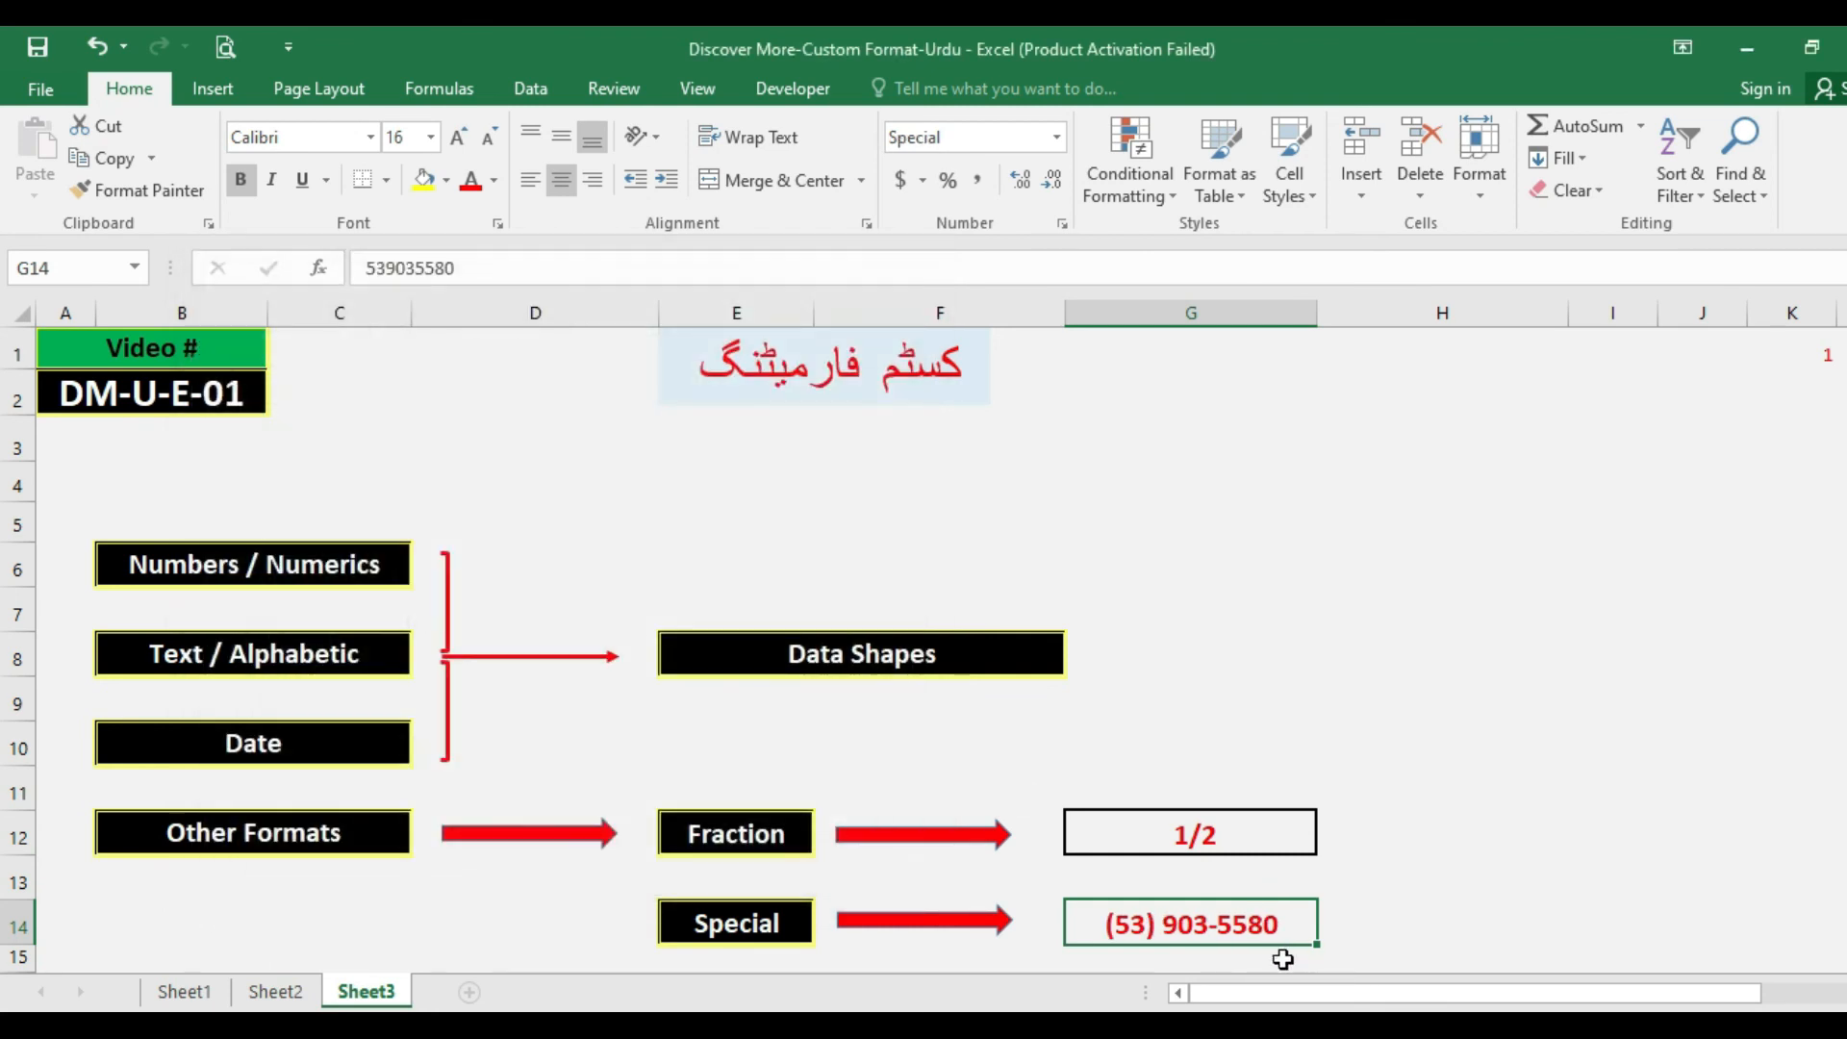